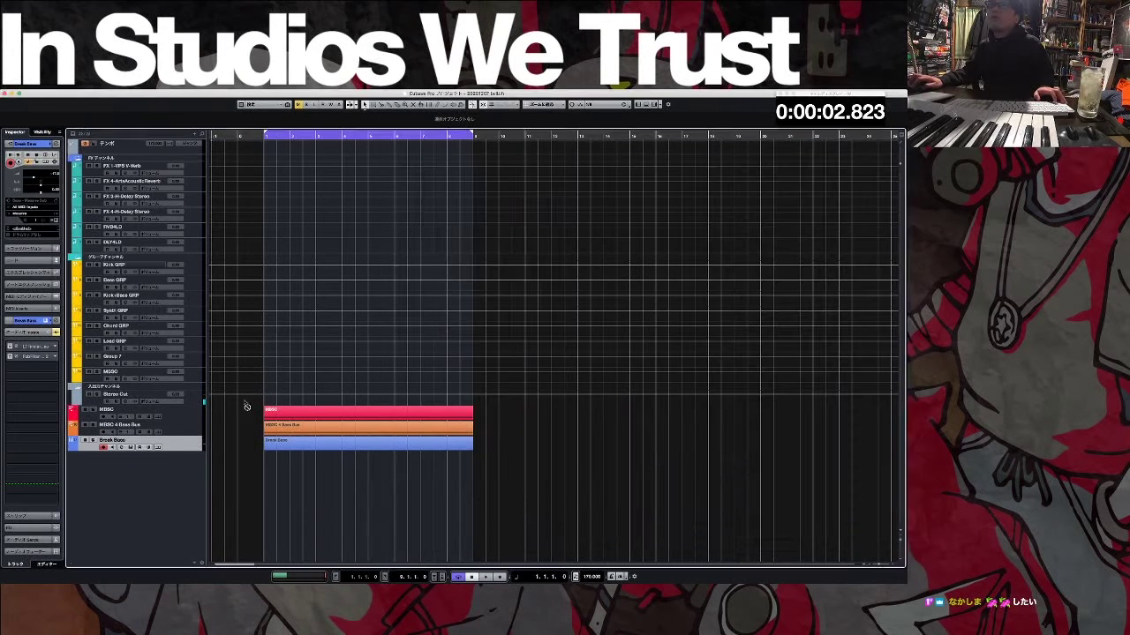
Step: Import the UKHC2010 KICK Loop at bar 1 onto a new track below Break Bass
{"action": "left_click_drag", "start_coordinate": [660, 235], "coordinate": [267, 465]}
{"action": "left_click", "coordinate": [524, 293]}
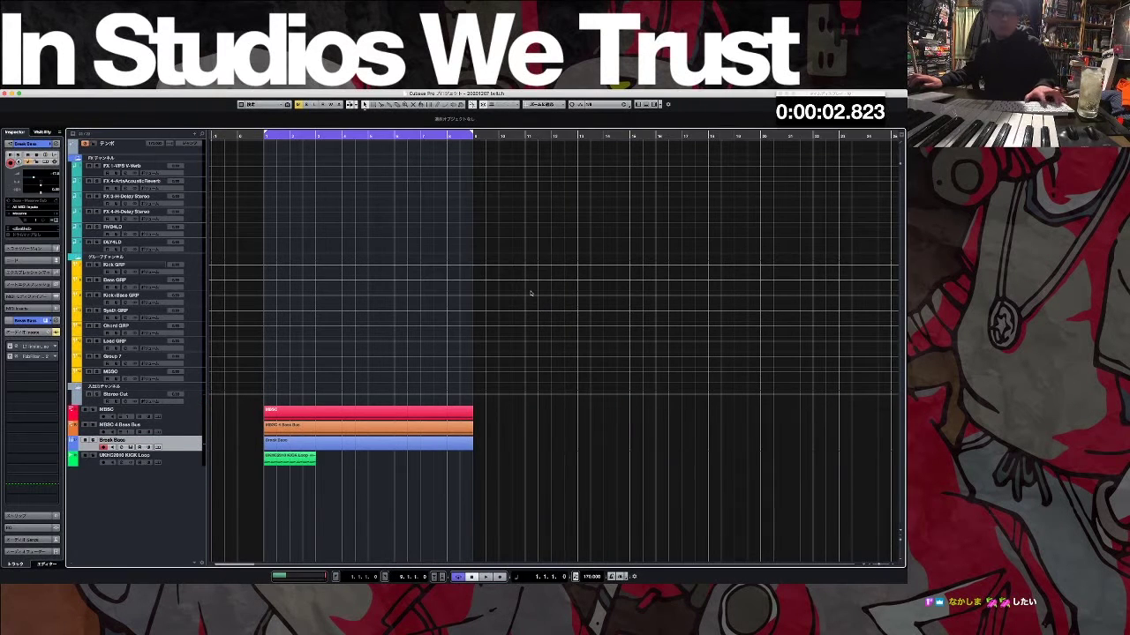
{"action": "left_click_drag", "start_coordinate": [298, 486], "coordinate": [292, 475]}
{"action": "left_click", "coordinate": [524, 292]}
Step: Import the UKHC2010 OPHH, PERCUS and RIDE loops onto new tracks and fill eight bars with all the loops
{"action": "key", "text": "F5"}
{"action": "left_click", "coordinate": [648, 264]}
{"action": "left_click", "coordinate": [627, 270], "text": "shift"}
{"action": "left_click_drag", "start_coordinate": [627, 270], "coordinate": [300, 501]}
{"action": "key", "text": "Return"}
{"action": "left_click", "coordinate": [523, 277]}
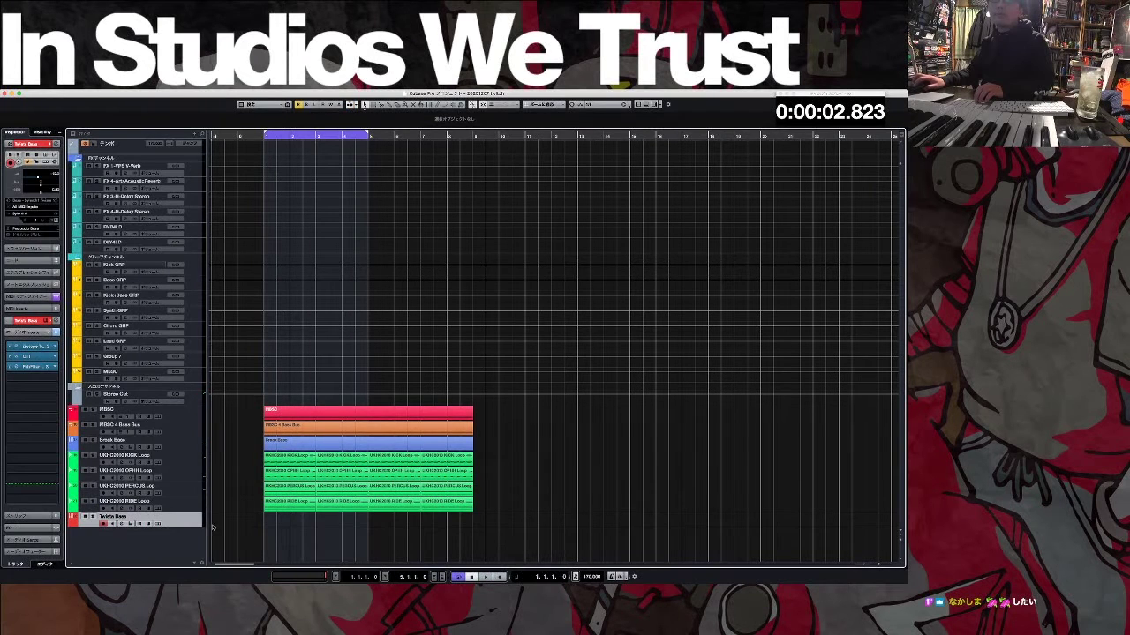
Step: Create a four-bar part on the Twista Bass track and draw four offbeat notes of one pitch in its first bar
{"action": "double_click", "coordinate": [278, 521]}
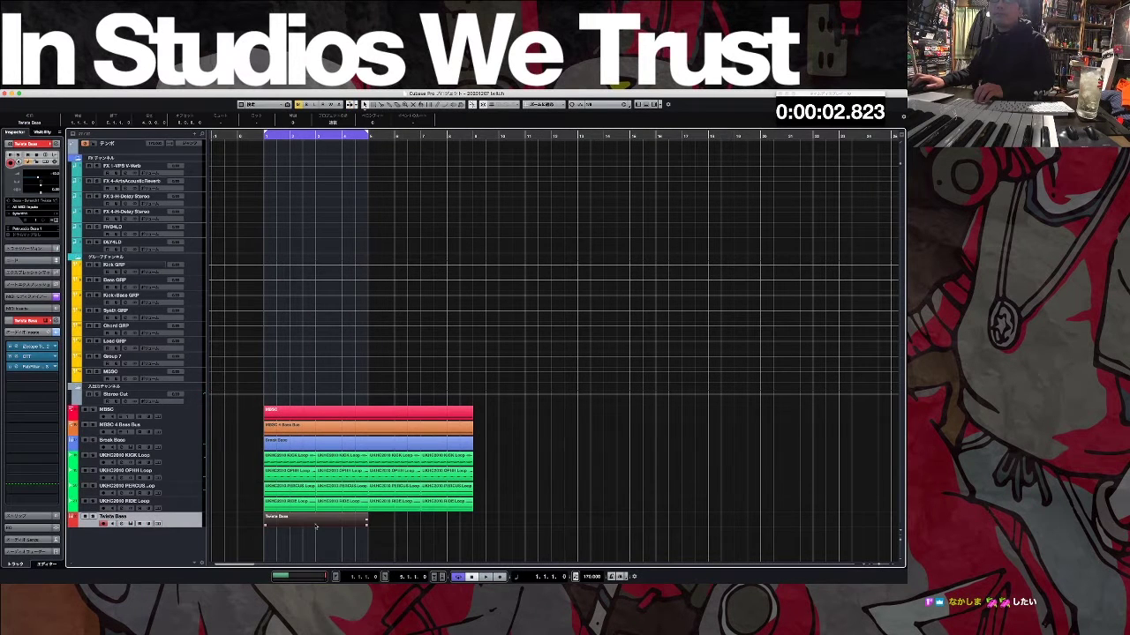
{"action": "double_click", "coordinate": [314, 521]}
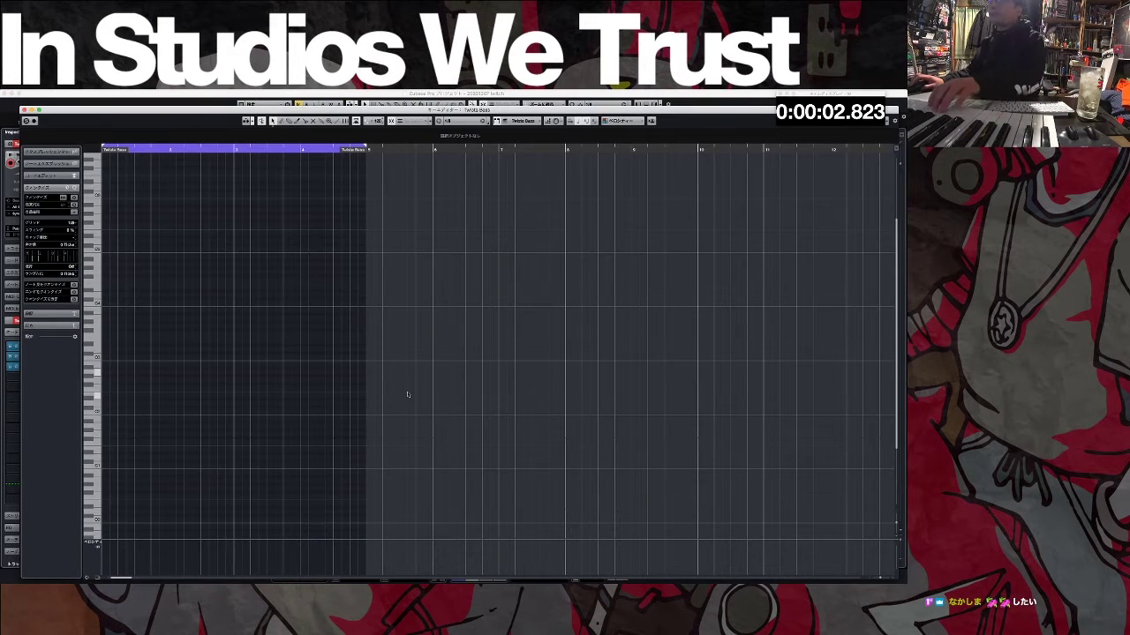
{"action": "left_click", "coordinate": [112, 372]}
{"action": "left_click", "coordinate": [128, 372]}
{"action": "left_click", "coordinate": [145, 370]}
{"action": "left_click", "coordinate": [162, 371]}
{"action": "right_click", "coordinate": [184, 372]}
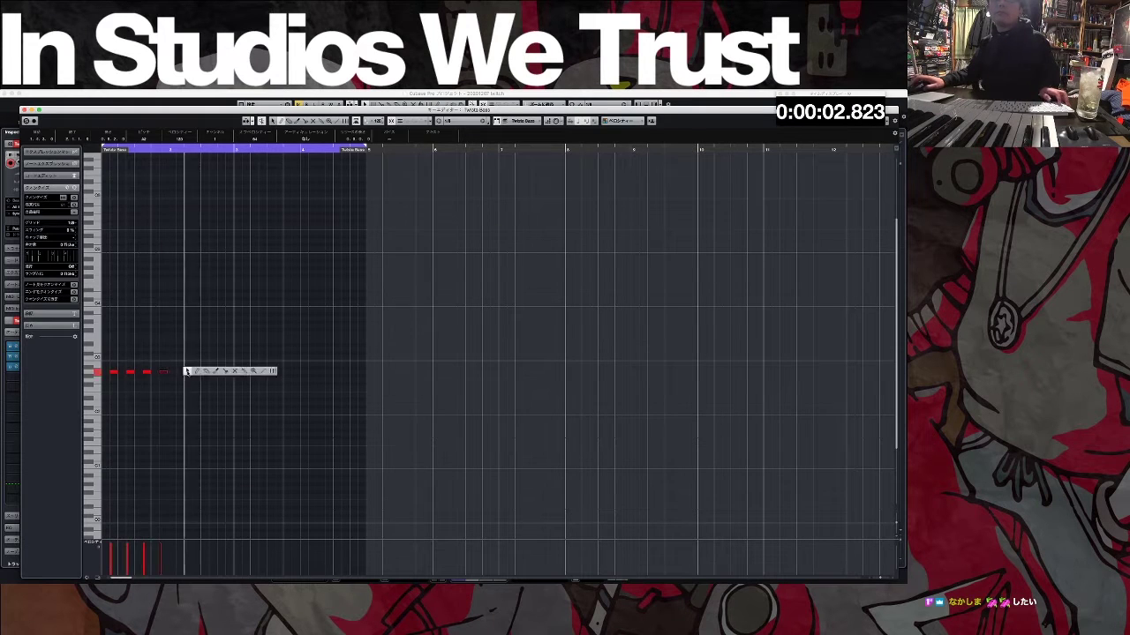
Step: Repeat the first bar's bass notes to the end of the four-bar part
{"action": "left_click", "coordinate": [186, 372]}
{"action": "key", "text": "super+a"}
{"action": "mouse_move", "coordinate": [165, 372]}
{"action": "left_mouse_down"}
{"action": "mouse_move", "coordinate": [384, 378]}
{"action": "mouse_move", "coordinate": [365, 372]}
{"action": "left_mouse_up"}
{"action": "key", "text": "super+a"}
{"action": "left_click", "coordinate": [391, 373]}
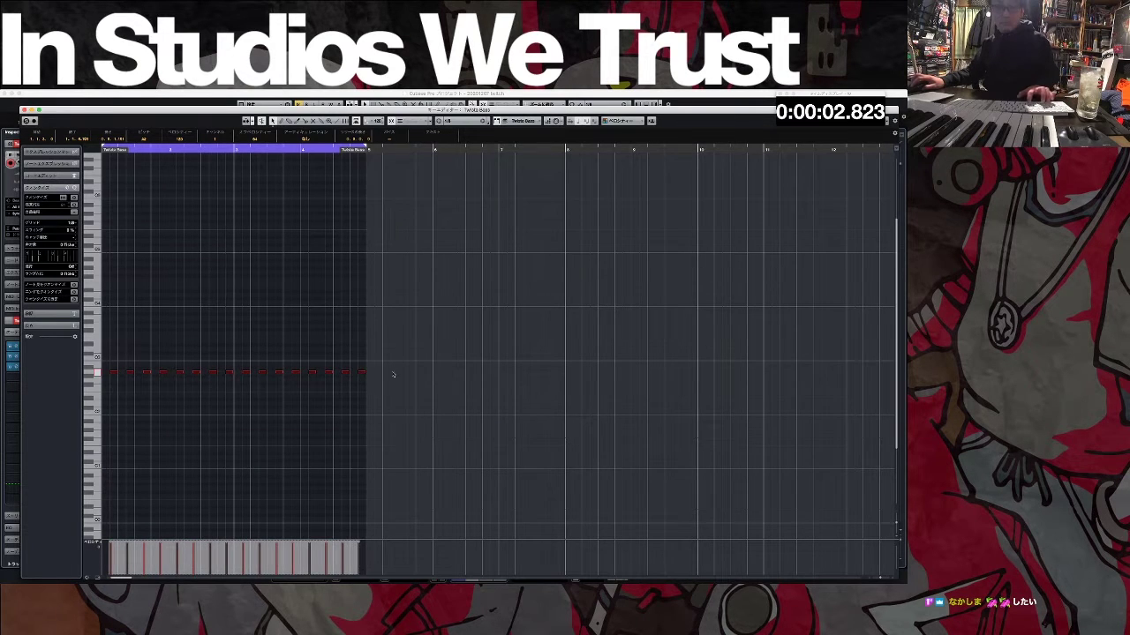
Step: Play back the full bass pattern in the note editor and return to the project arrangement
{"action": "key", "text": "space"}
{"action": "key", "text": "shift+f"}
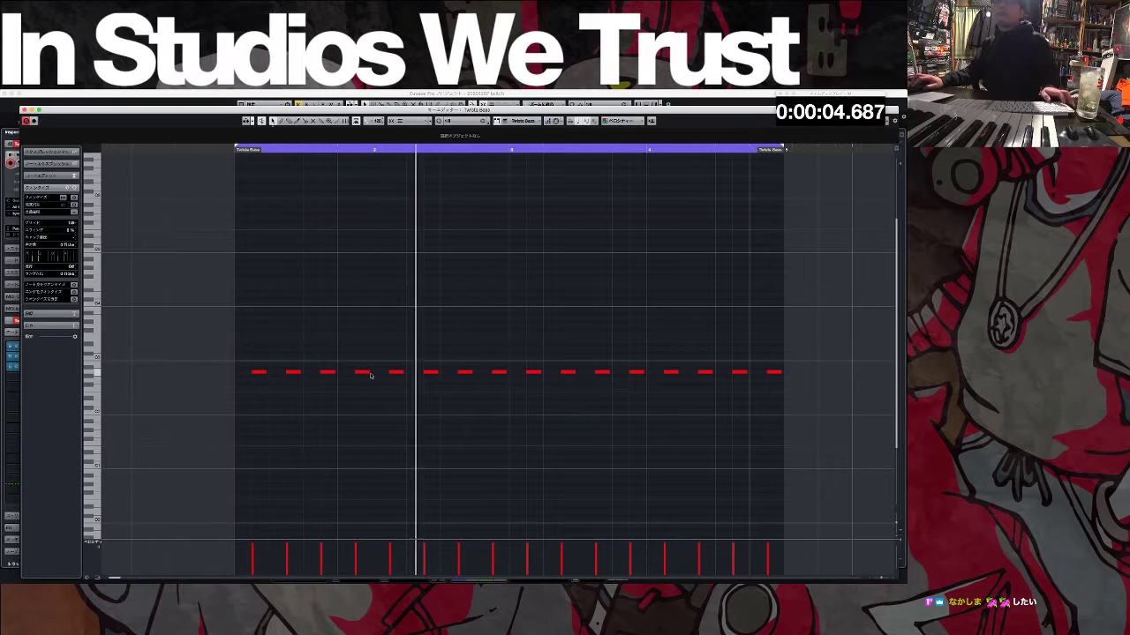
{"action": "key", "text": "ctrl+a"}
{"action": "left_click_drag", "start_coordinate": [368, 373], "coordinate": [373, 374]}
{"action": "left_click", "coordinate": [403, 338]}
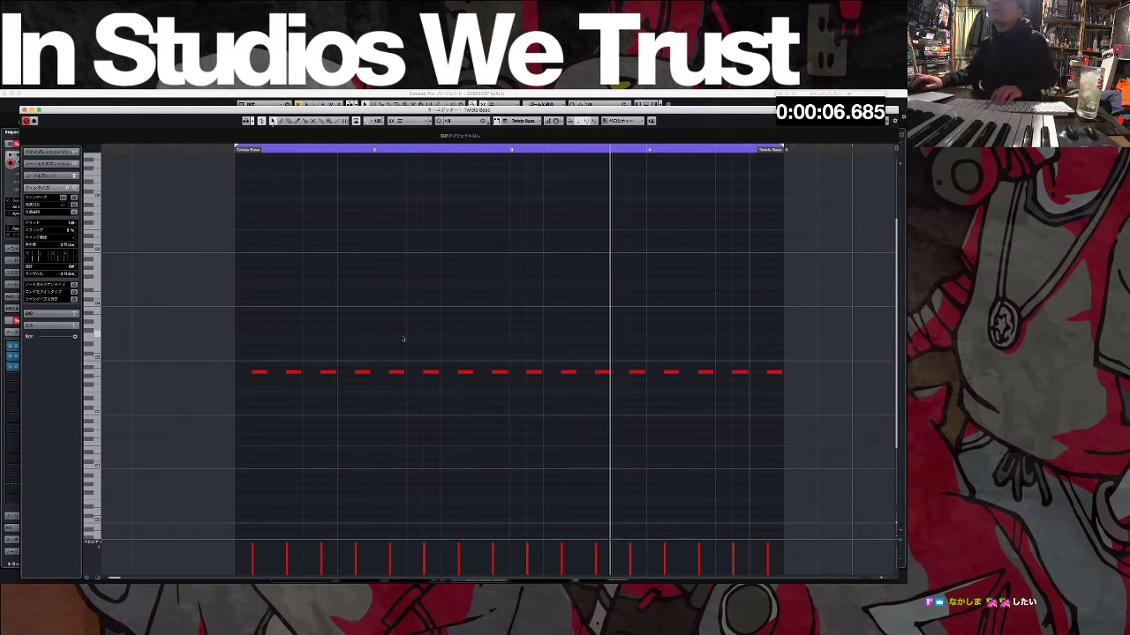
{"action": "key", "text": "Return"}
{"action": "key", "text": "space"}
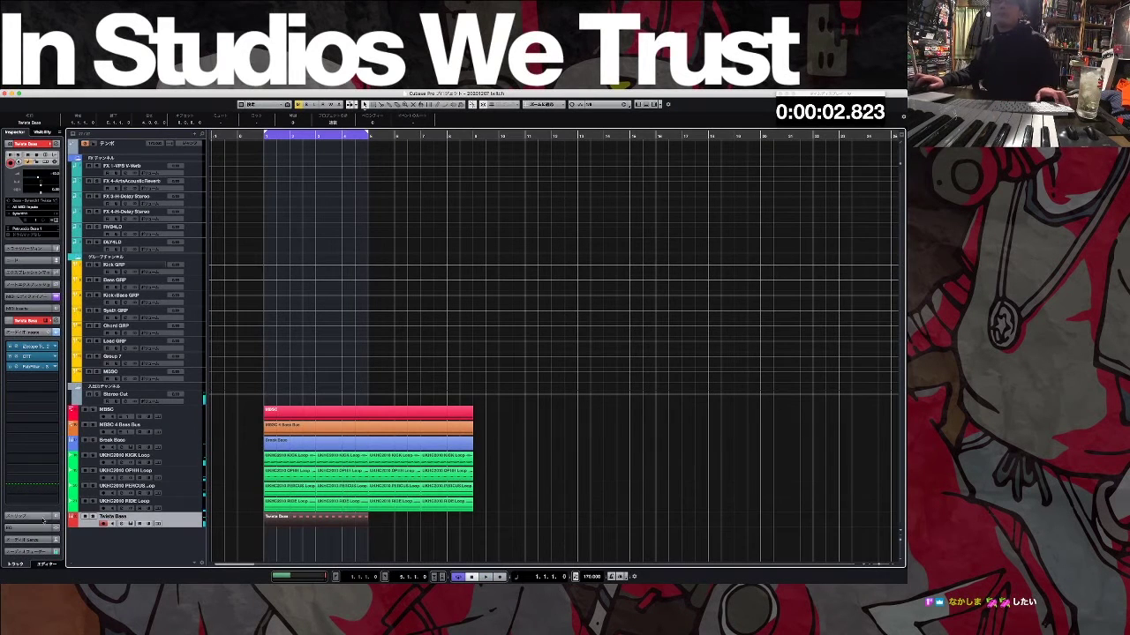
Step: Copy the Twista Bass part over the Break Bass part and move the Break Bass track directly above Twista Bass
{"action": "left_click_drag", "start_coordinate": [282, 521], "coordinate": [281, 444]}
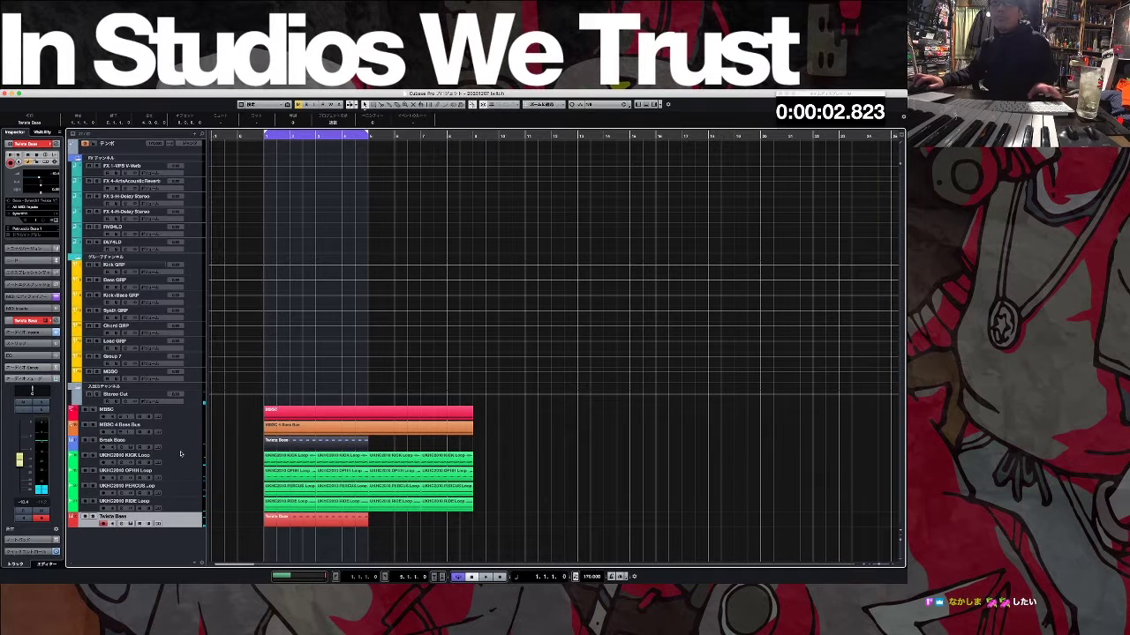
{"action": "left_click_drag", "start_coordinate": [182, 443], "coordinate": [85, 502]}
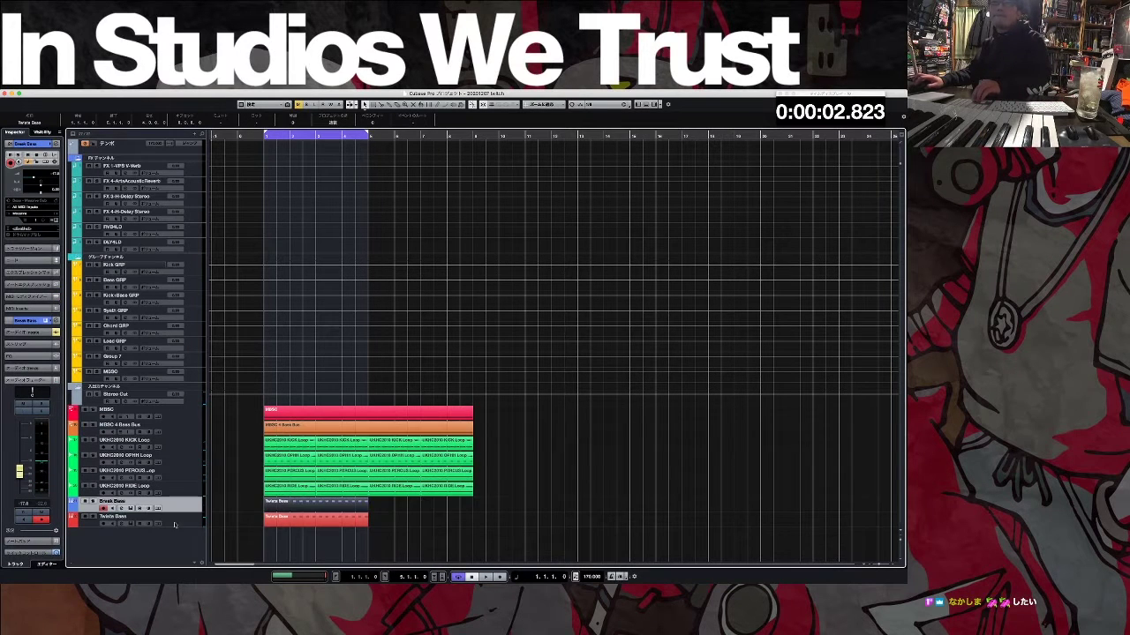
Step: Listen to the Break Bass track soloed, and play it again together with the other tracks
{"action": "left_click", "coordinate": [92, 502]}
{"action": "key", "text": "space"}
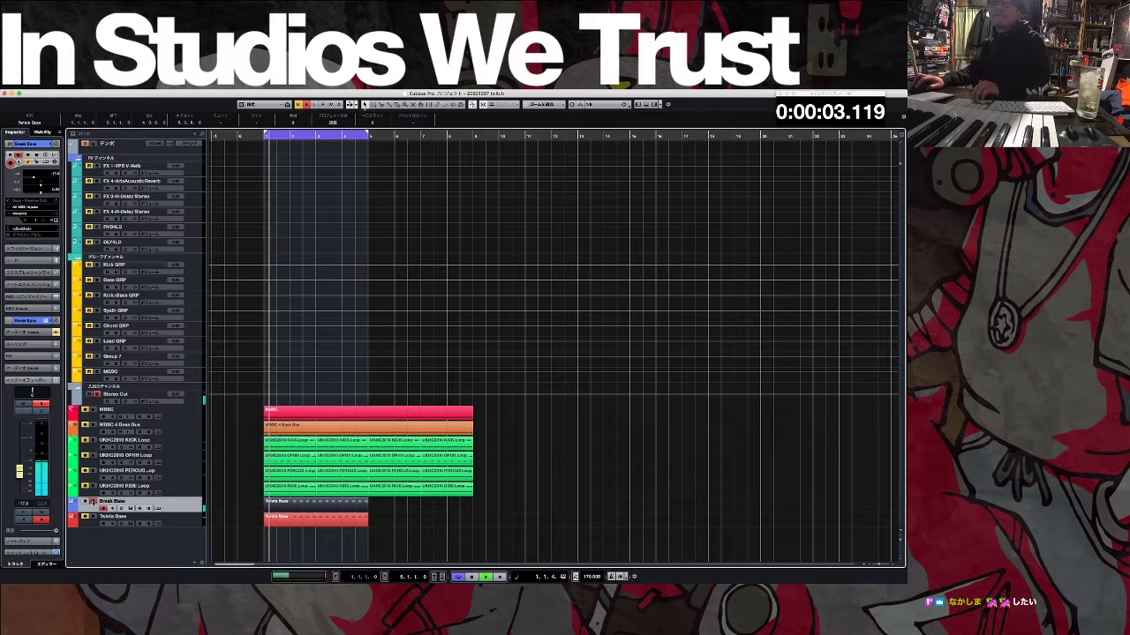
{"action": "key", "text": "space"}
{"action": "key", "text": "space"}
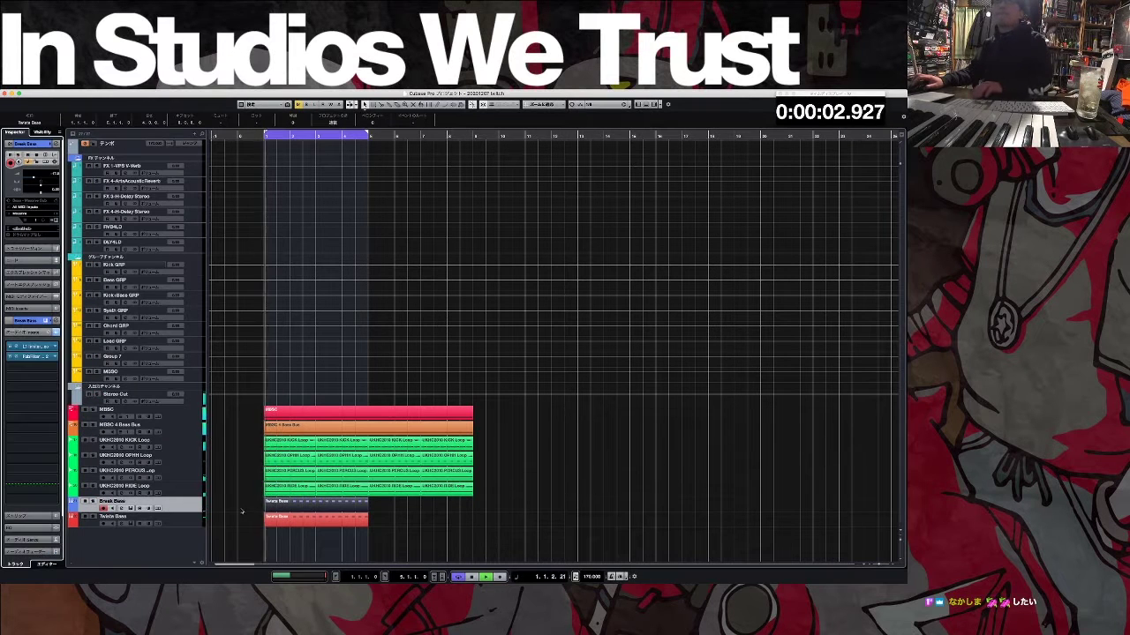
Step: Show the channel faders and lower the Twista Bass volume while the four-bar loop plays
{"action": "left_click", "coordinate": [28, 551]}
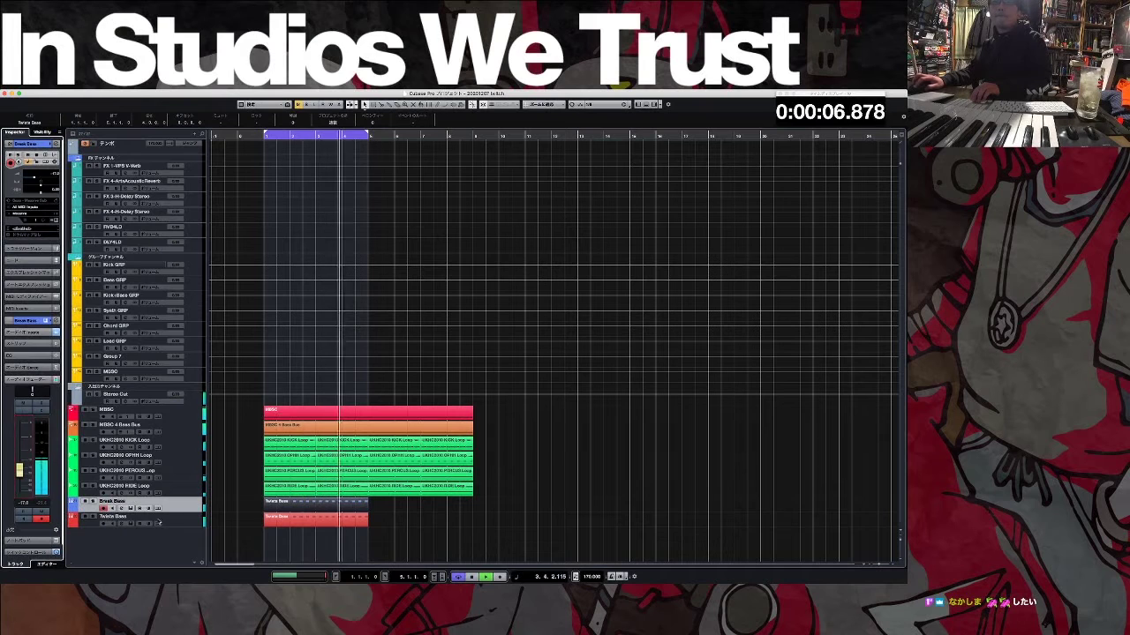
{"action": "left_click", "coordinate": [157, 511]}
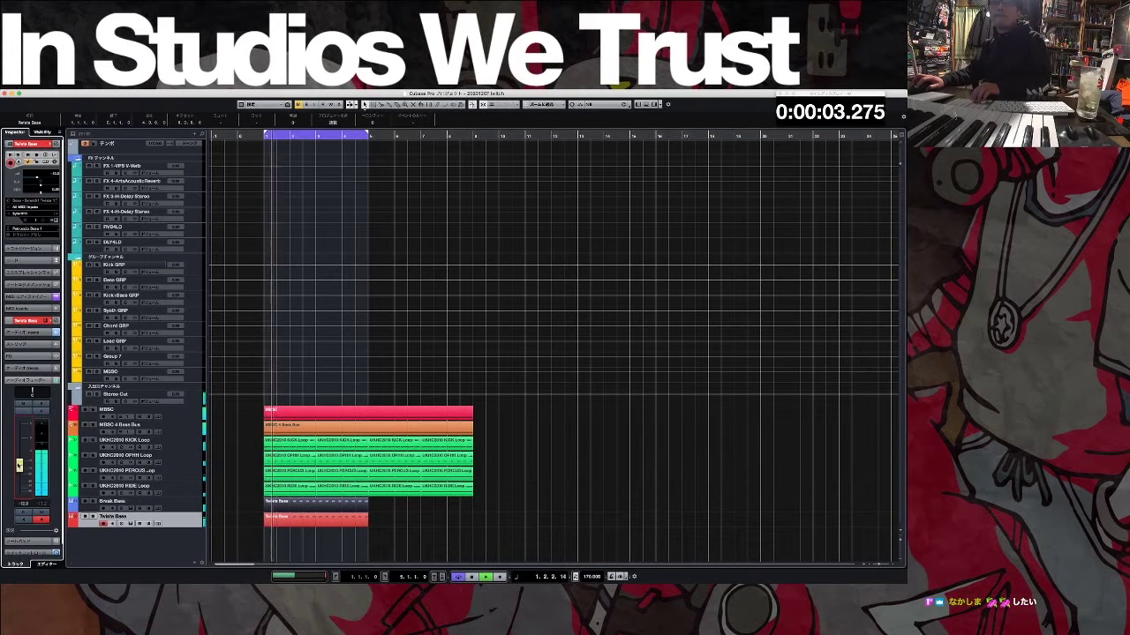
{"action": "key", "text": "space"}
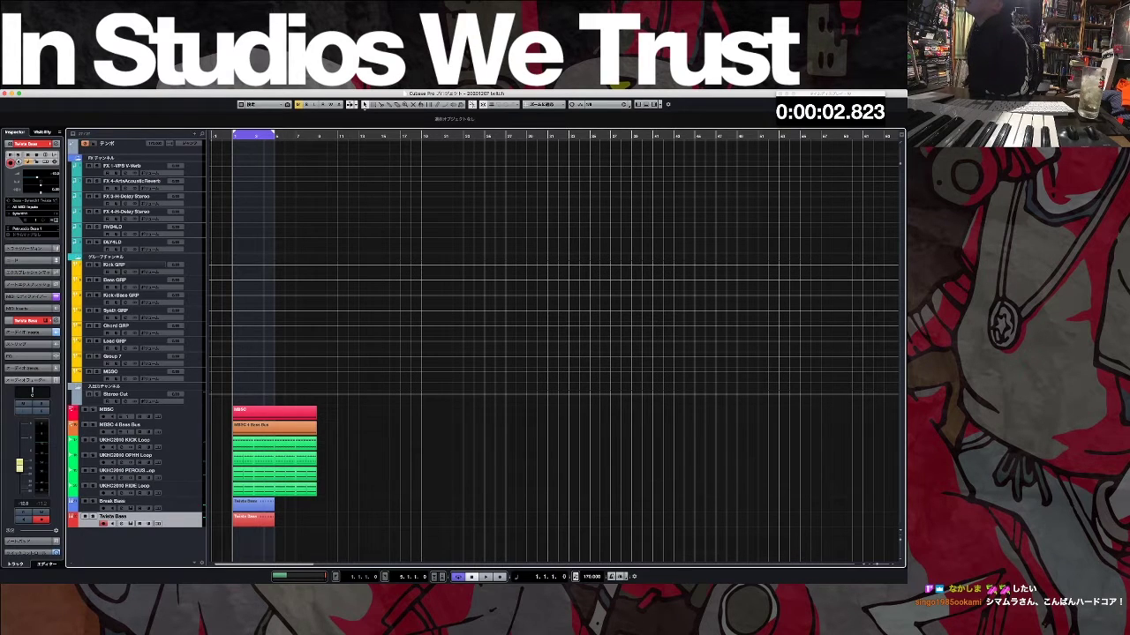
Step: Repeat the Break Bass and Twista Bass parts once so both cover the full eight bars
{"action": "key", "text": "space"}
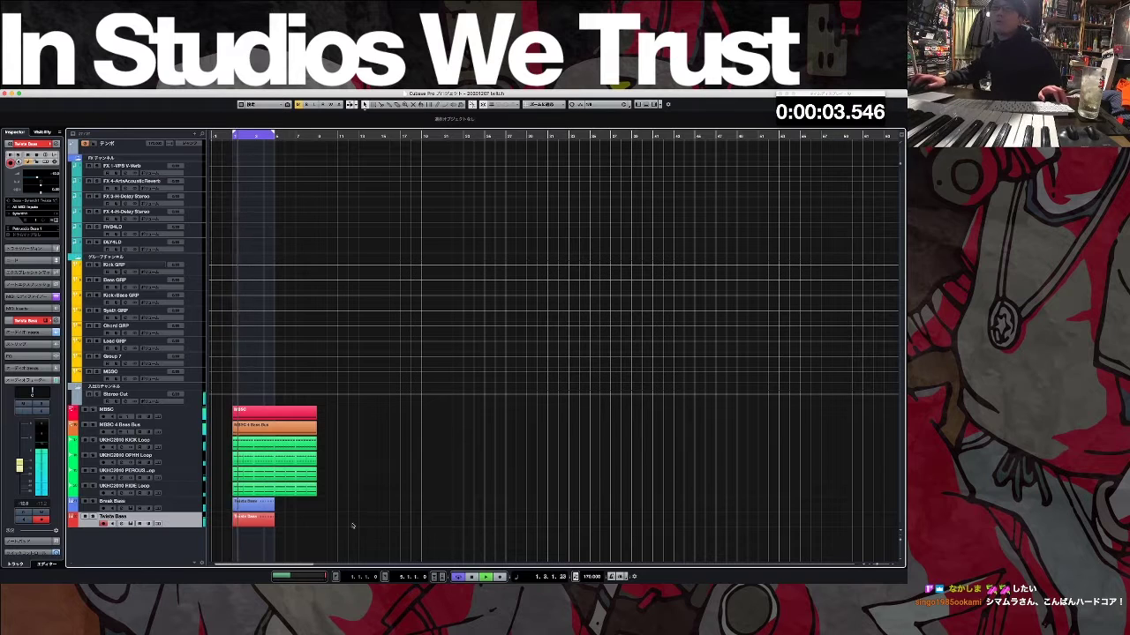
{"action": "left_click_drag", "start_coordinate": [285, 523], "coordinate": [298, 523]}
{"action": "left_click", "coordinate": [412, 499]}
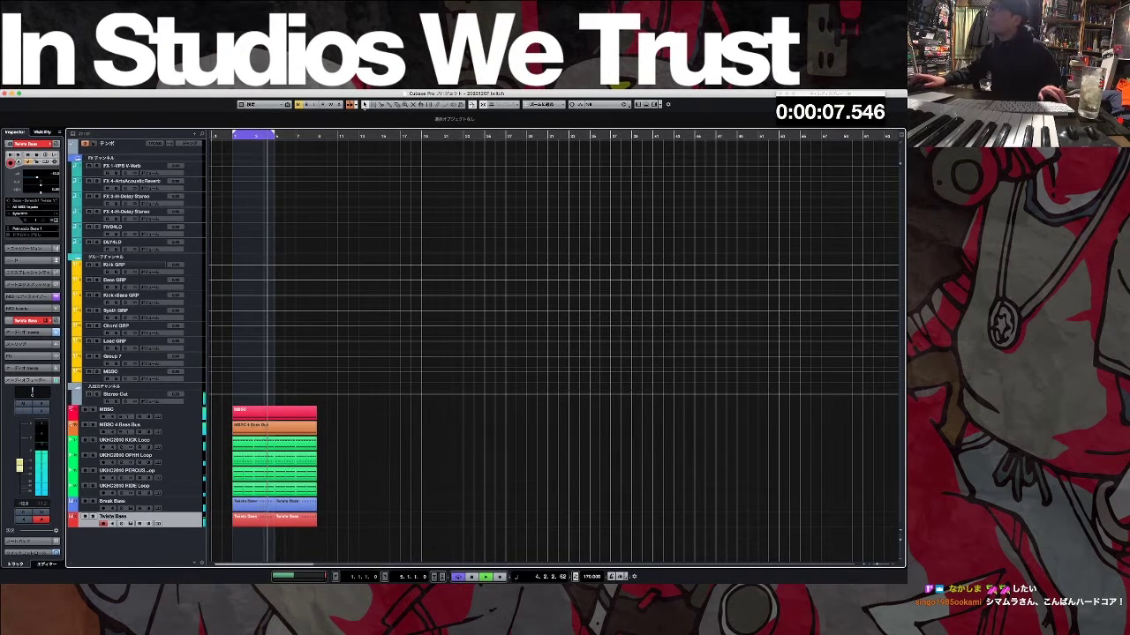
{"action": "key", "text": "h"}
{"action": "key", "text": "h"}
{"action": "key", "text": "h"}
{"action": "key", "text": "h"}
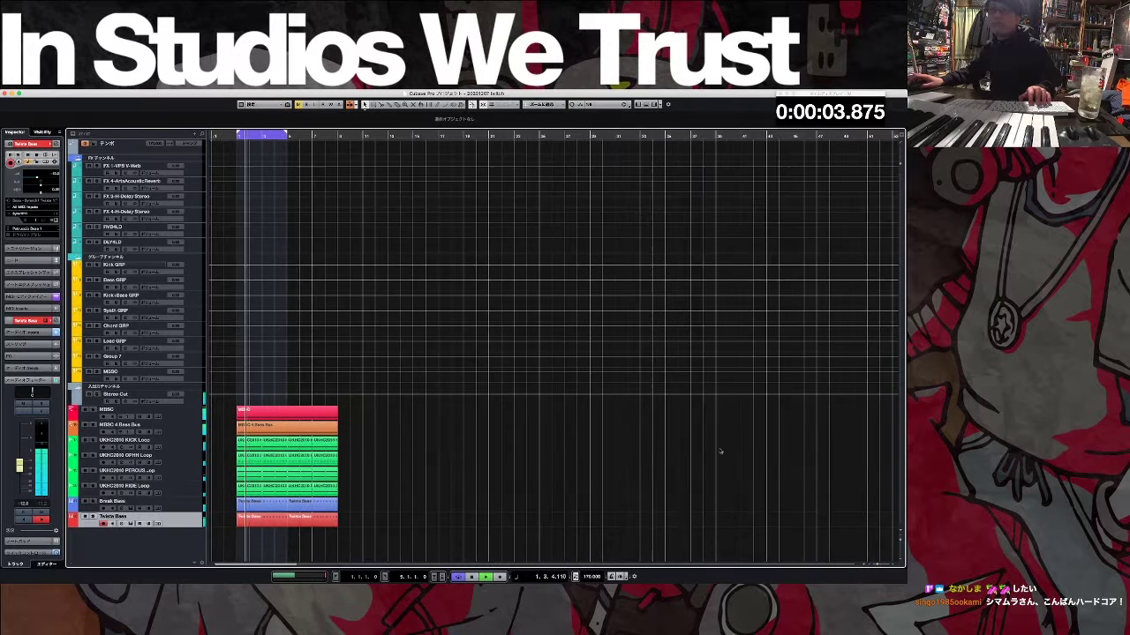
{"action": "key", "text": "space"}
{"action": "key", "text": "space"}
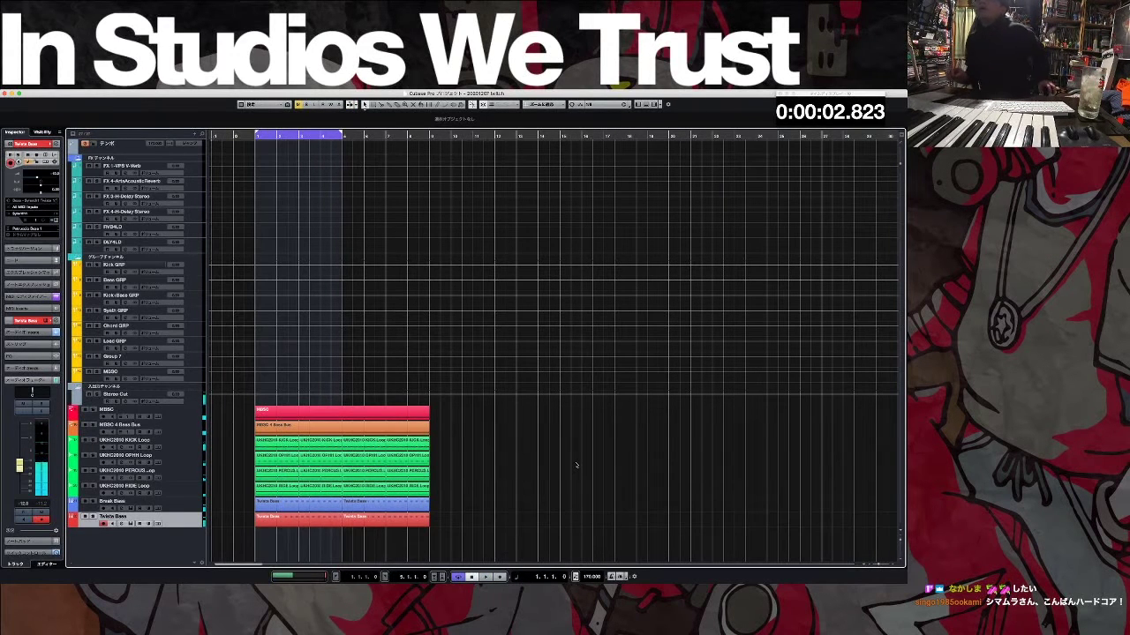
Step: Add an instrument track from the Piano - Hard Bright track preset in the PIANO folder
{"action": "right_click", "coordinate": [194, 518]}
{"action": "mouse_move", "coordinate": [256, 521]}
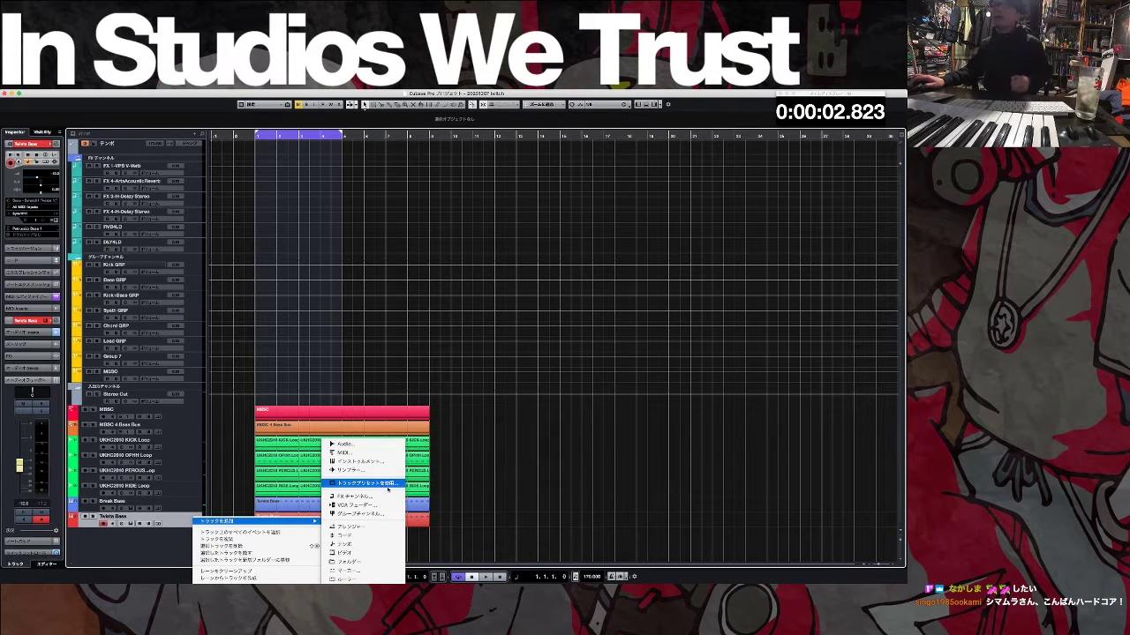
{"action": "left_click", "coordinate": [386, 485]}
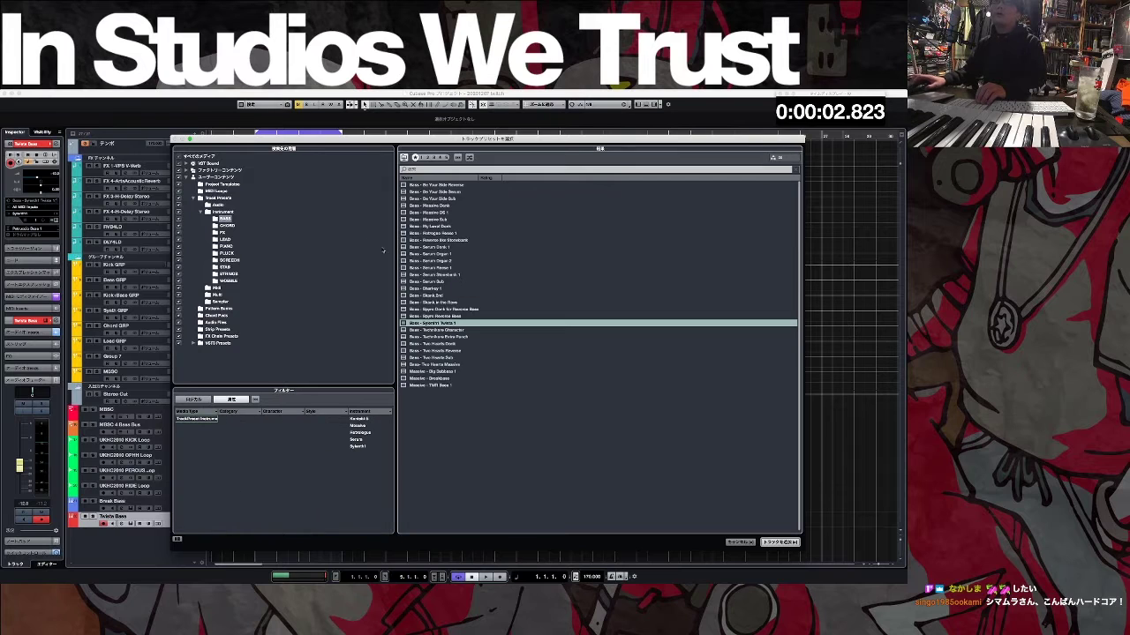
{"action": "left_click", "coordinate": [238, 247]}
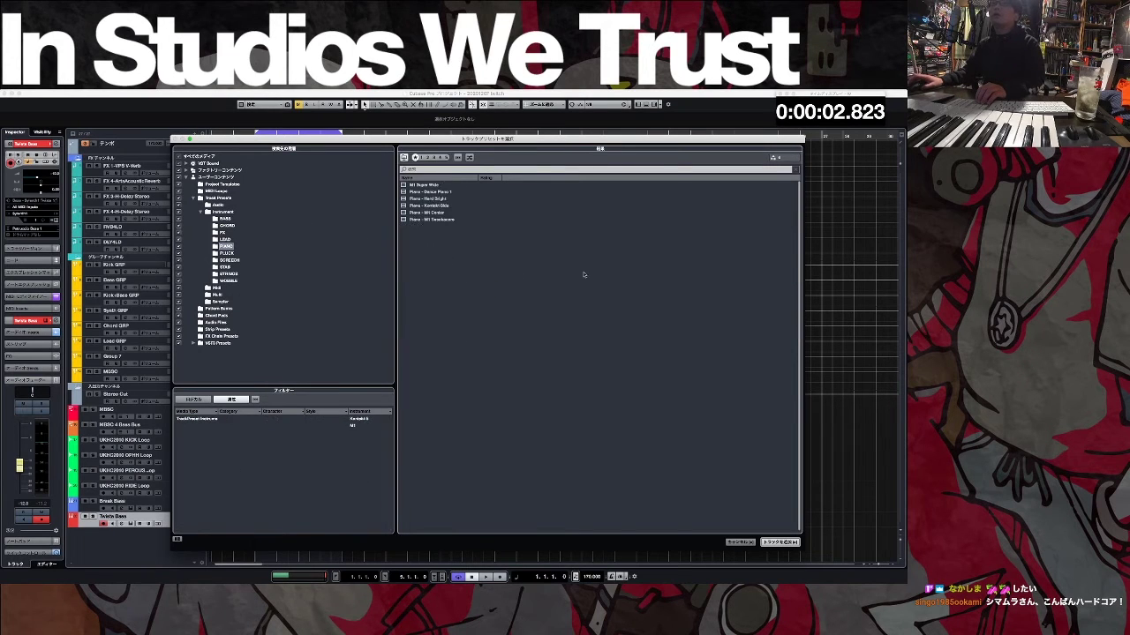
{"action": "double_click", "coordinate": [456, 201]}
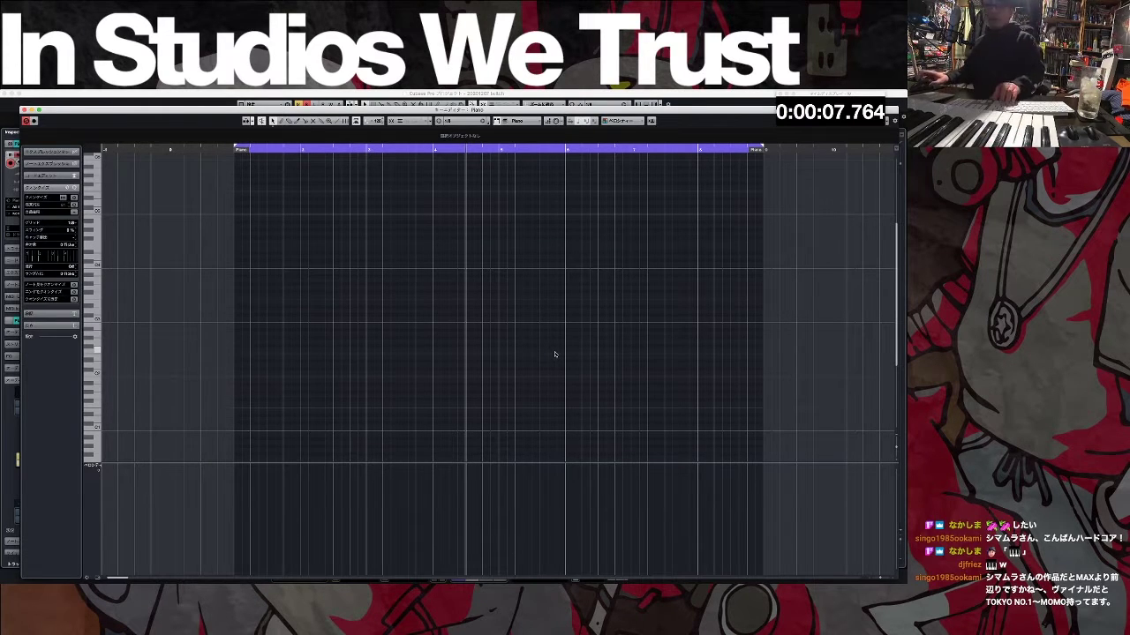
Step: Close the empty piano part's editor and delete the Piano track
{"action": "key", "text": "Return"}
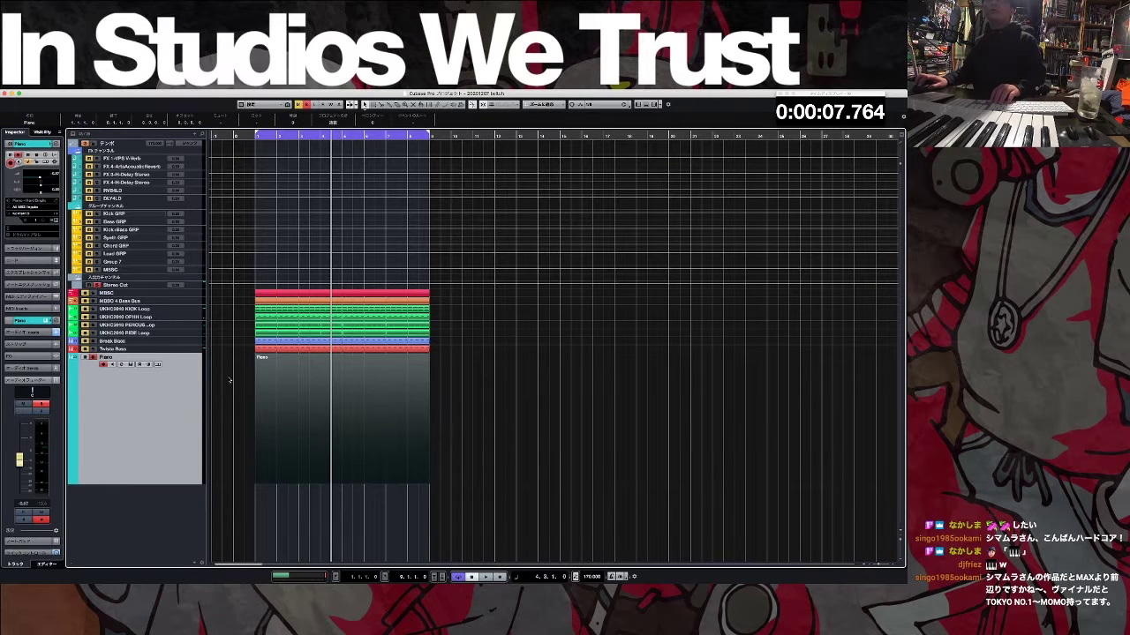
{"action": "left_click", "coordinate": [259, 380]}
{"action": "right_click", "coordinate": [173, 388]}
{"action": "mouse_move", "coordinate": [265, 390]}
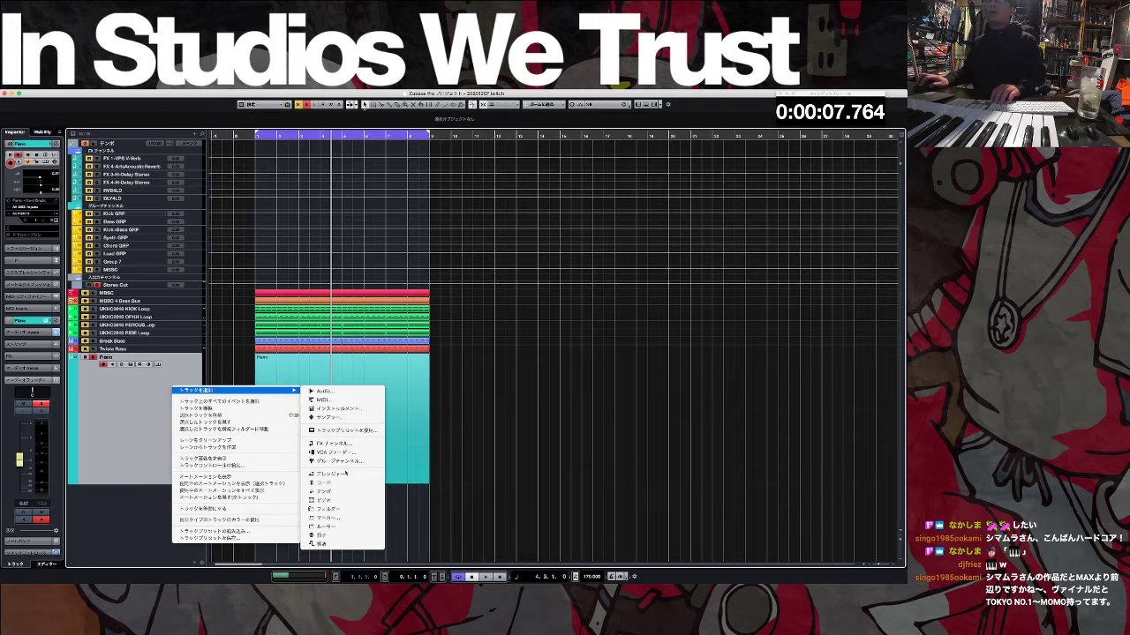
{"action": "left_click", "coordinate": [582, 360]}
{"action": "right_click", "coordinate": [183, 397]}
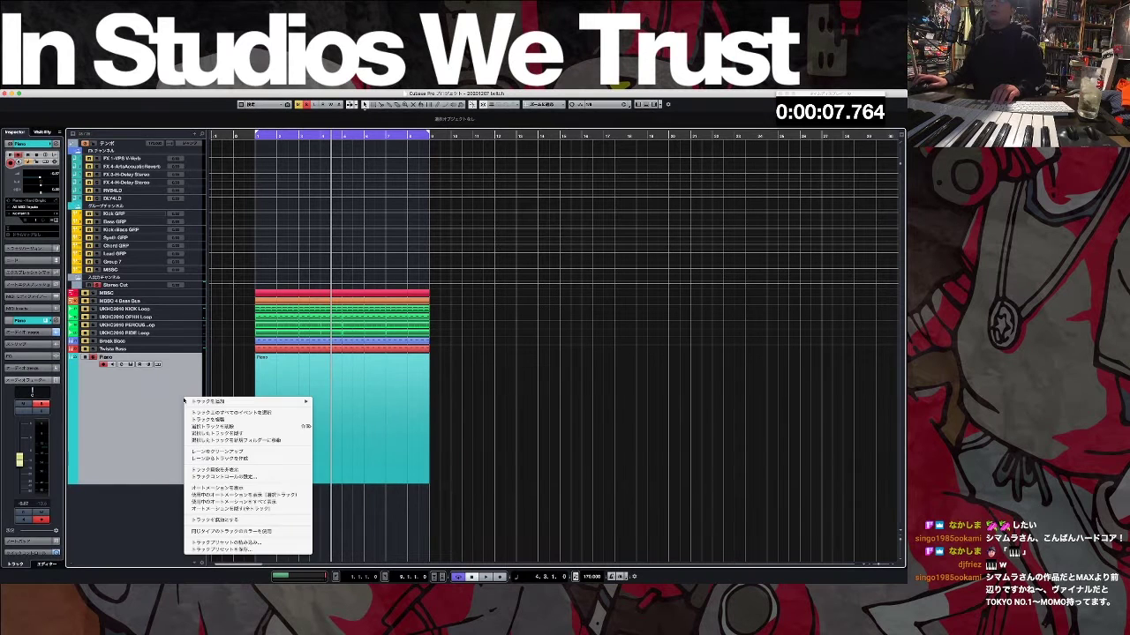
{"action": "left_click", "coordinate": [491, 431]}
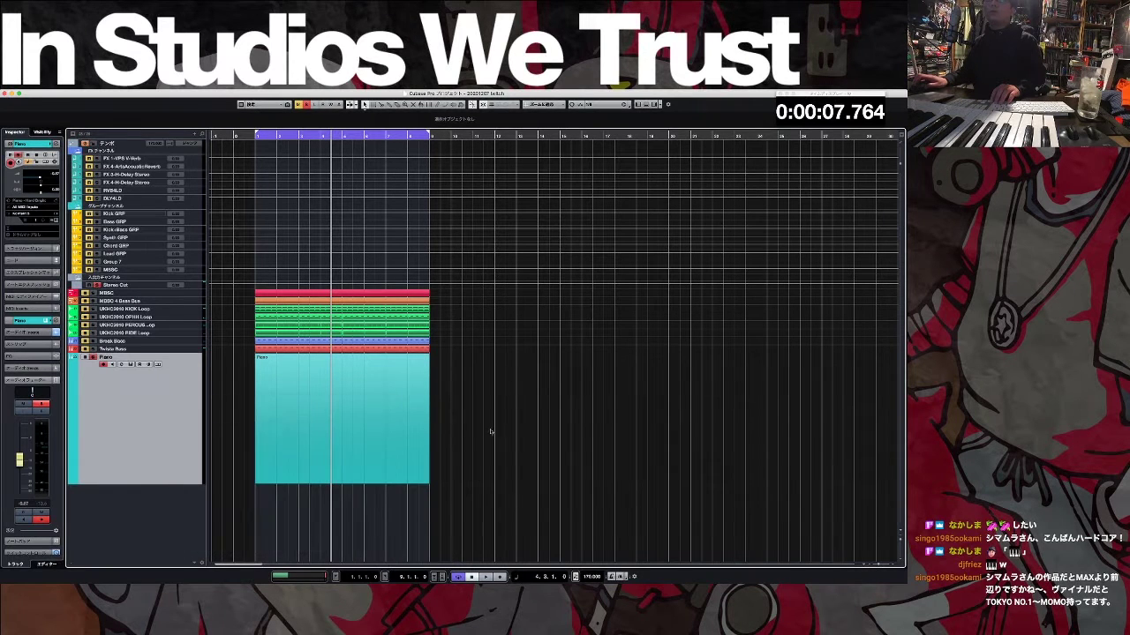
{"action": "key", "text": "shift+Delete"}
Step: Add an M1 piano instrument track from a track preset below Twista Bass
{"action": "right_click", "coordinate": [192, 350]}
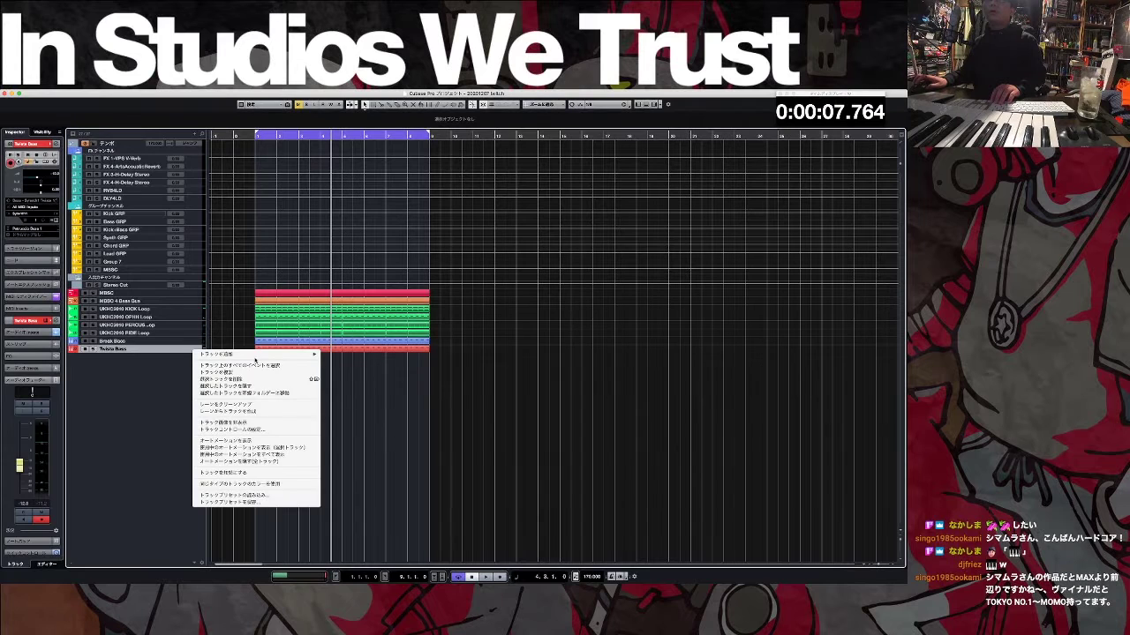
{"action": "mouse_move", "coordinate": [255, 357]}
{"action": "left_click", "coordinate": [353, 396]}
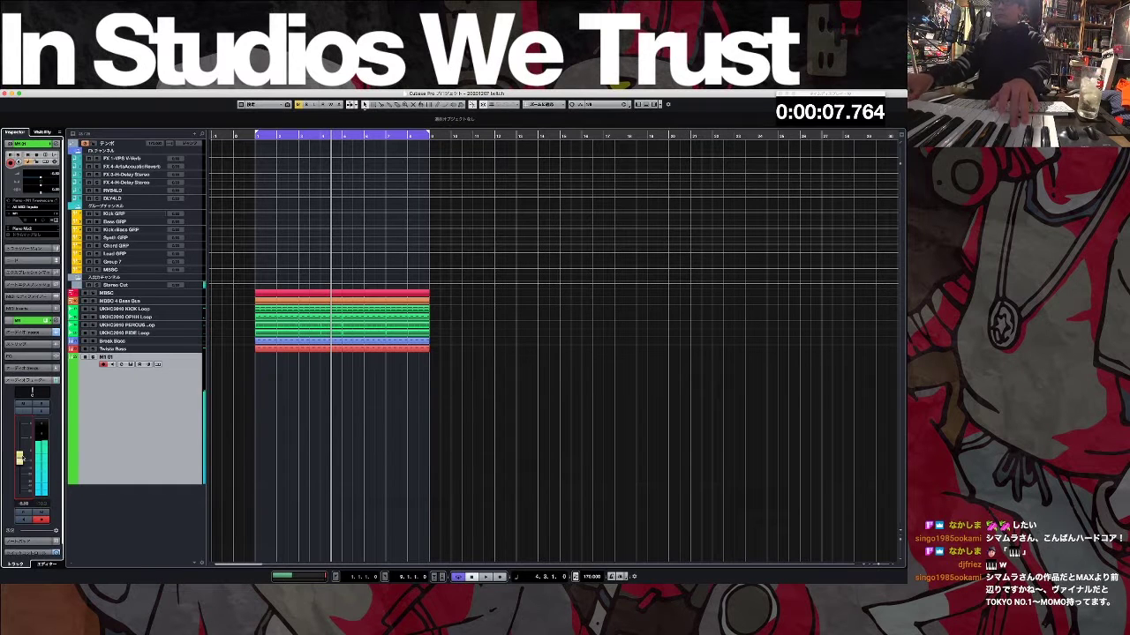
Step: Create an eight-bar part on the M1 01 track and enter a progression of bar-long chords with low bass notes
{"action": "double_click", "coordinate": [345, 422]}
{"action": "double_click", "coordinate": [345, 422]}
{"action": "left_click", "coordinate": [464, 121]}
{"action": "left_click", "coordinate": [464, 98]}
{"action": "left_click", "coordinate": [548, 122]}
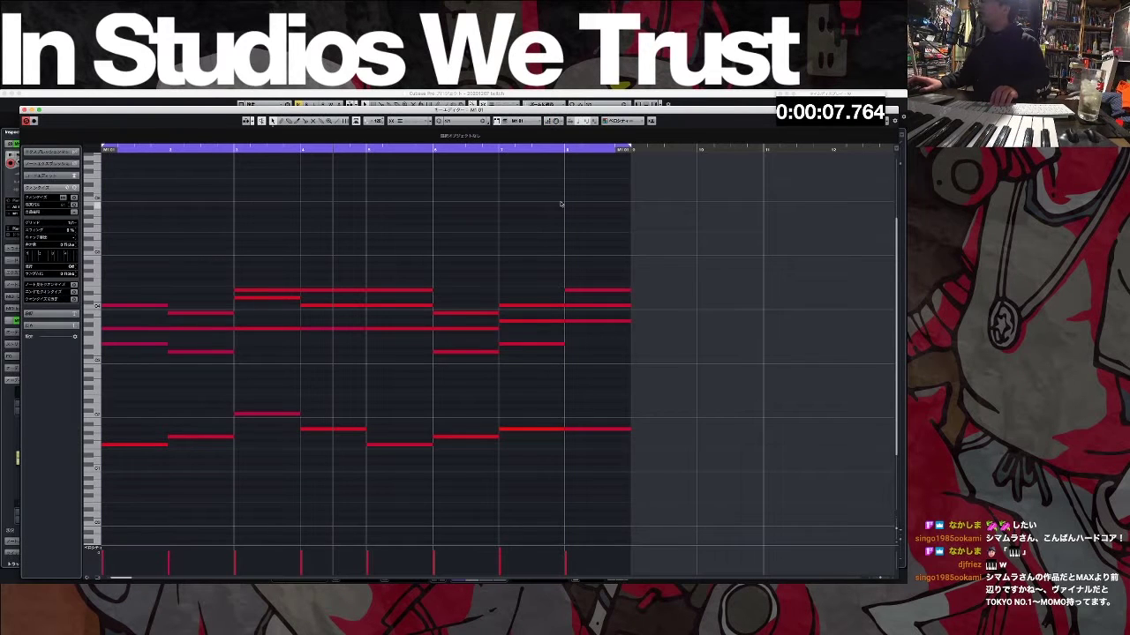
{"action": "key", "text": "Return"}
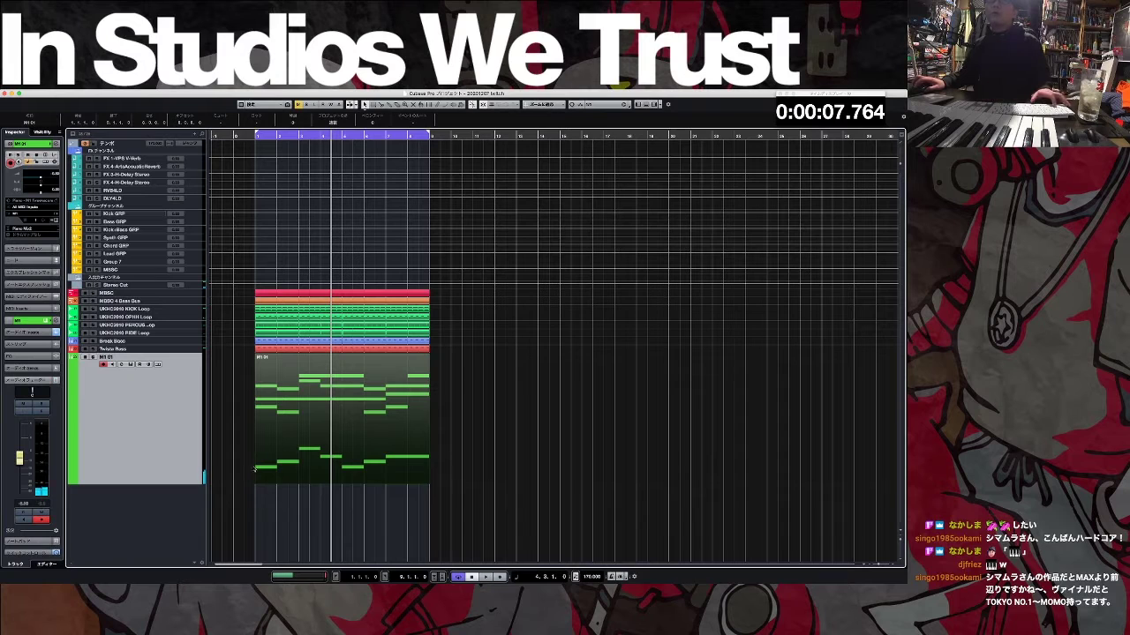
Step: Play the M1 01 chord part on its own from bar 1 and show the track's insert effects
{"action": "key", "text": "Home"}
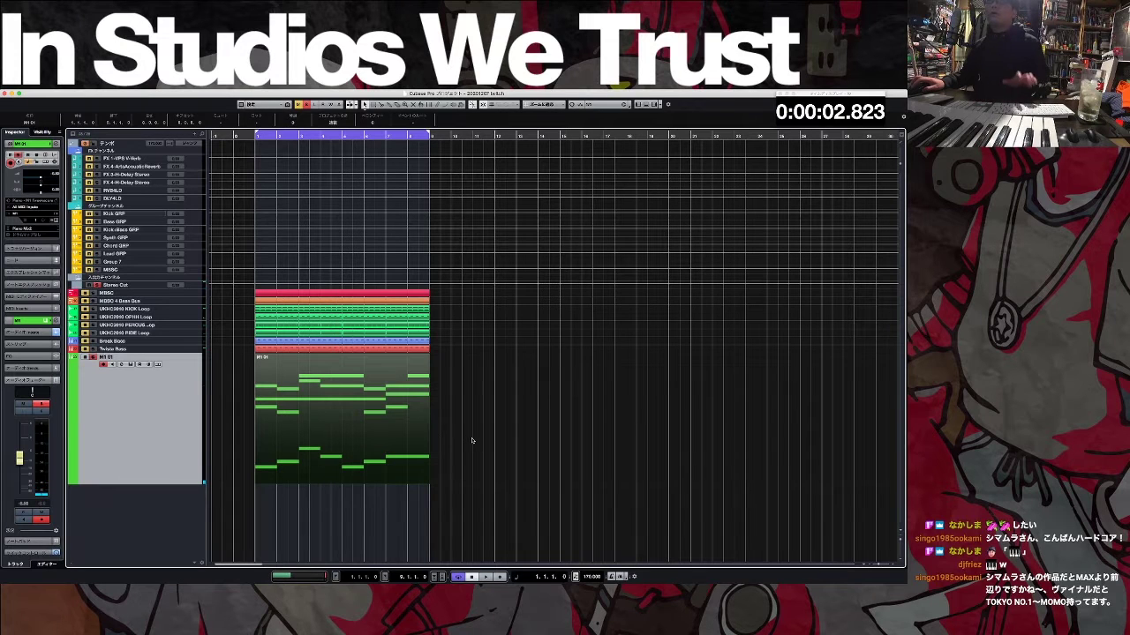
{"action": "key", "text": "space"}
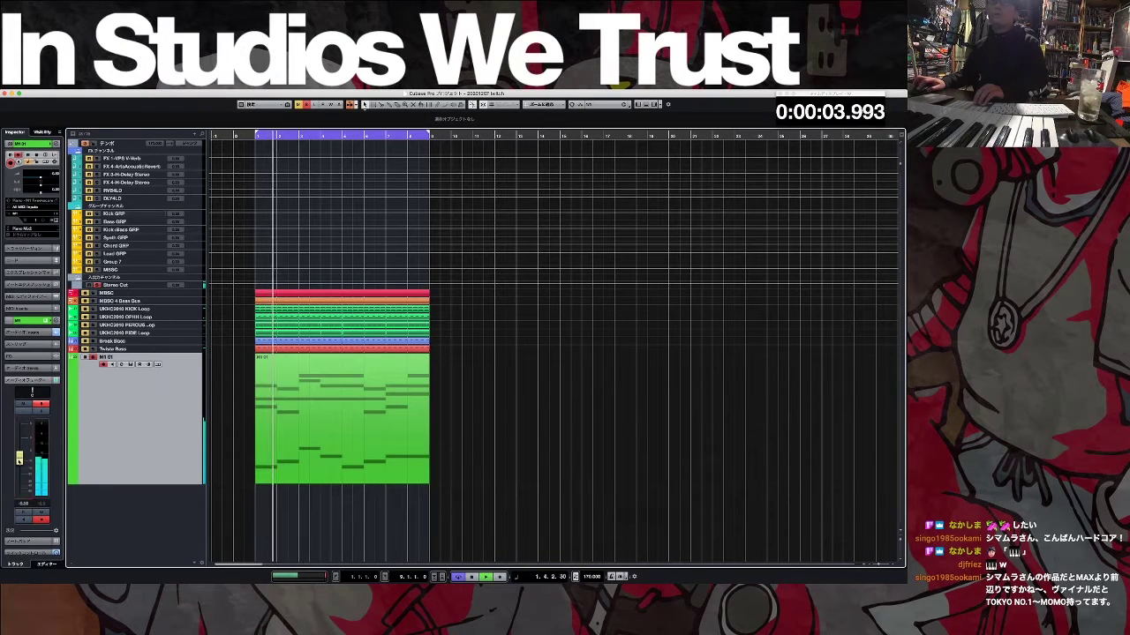
{"action": "left_click", "coordinate": [51, 334]}
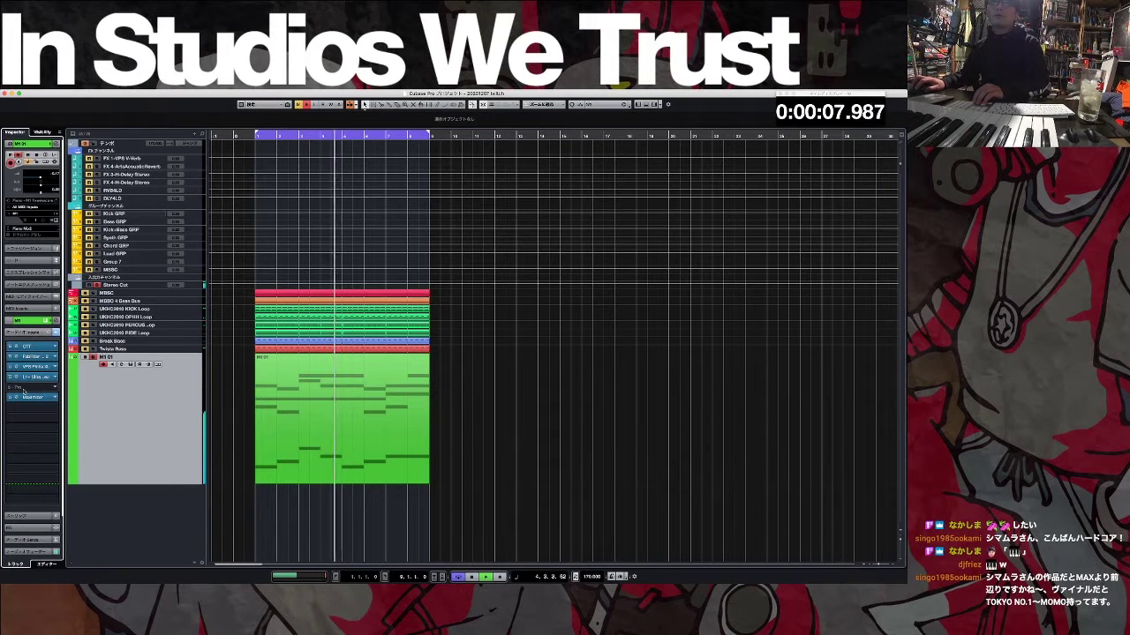
Step: Open the M1 01 part and, on a half-bar grid, split bar 4's chord and lower the voices of its second half
{"action": "left_click", "coordinate": [333, 403]}
{"action": "key", "text": "ctrl+e"}
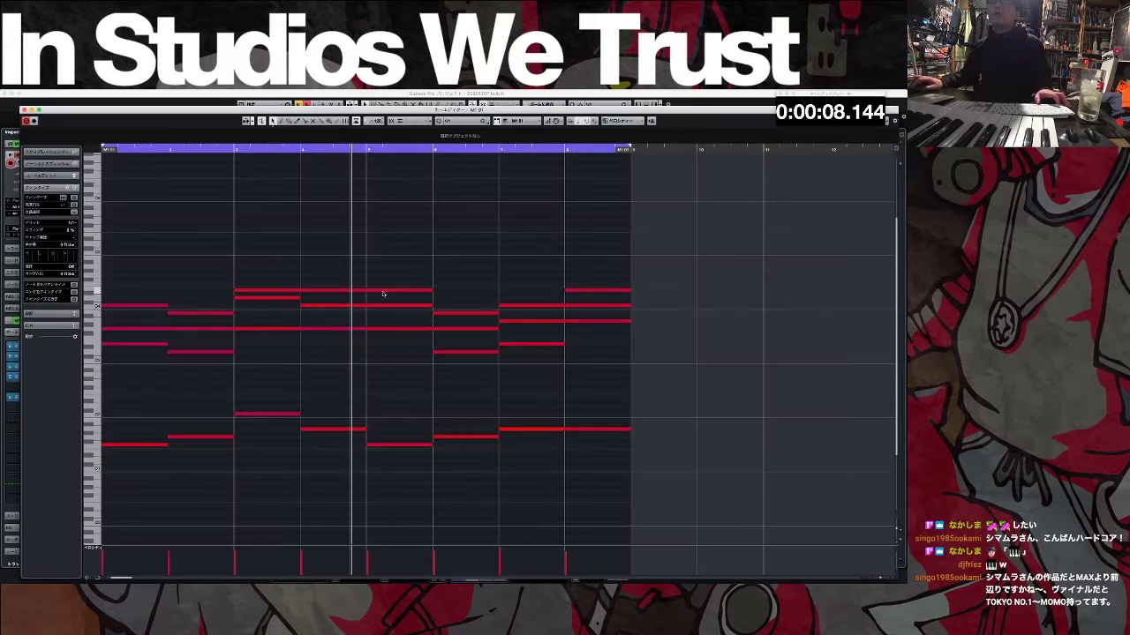
{"action": "left_click", "coordinate": [487, 122]}
{"action": "left_click", "coordinate": [479, 135]}
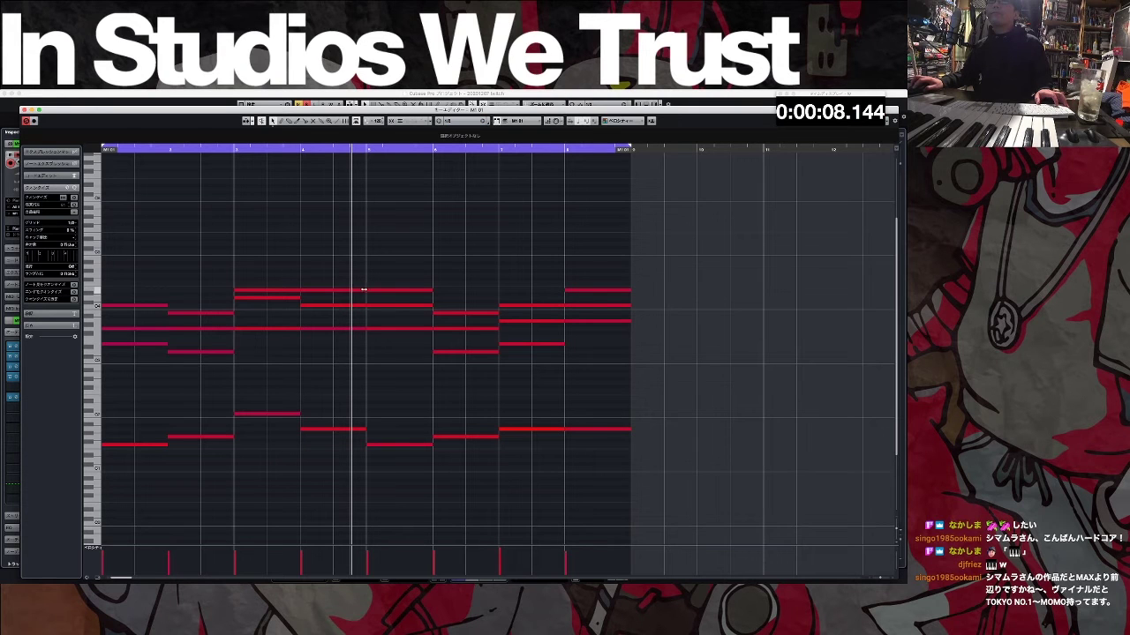
{"action": "left_click_drag", "start_coordinate": [324, 293], "coordinate": [362, 297]}
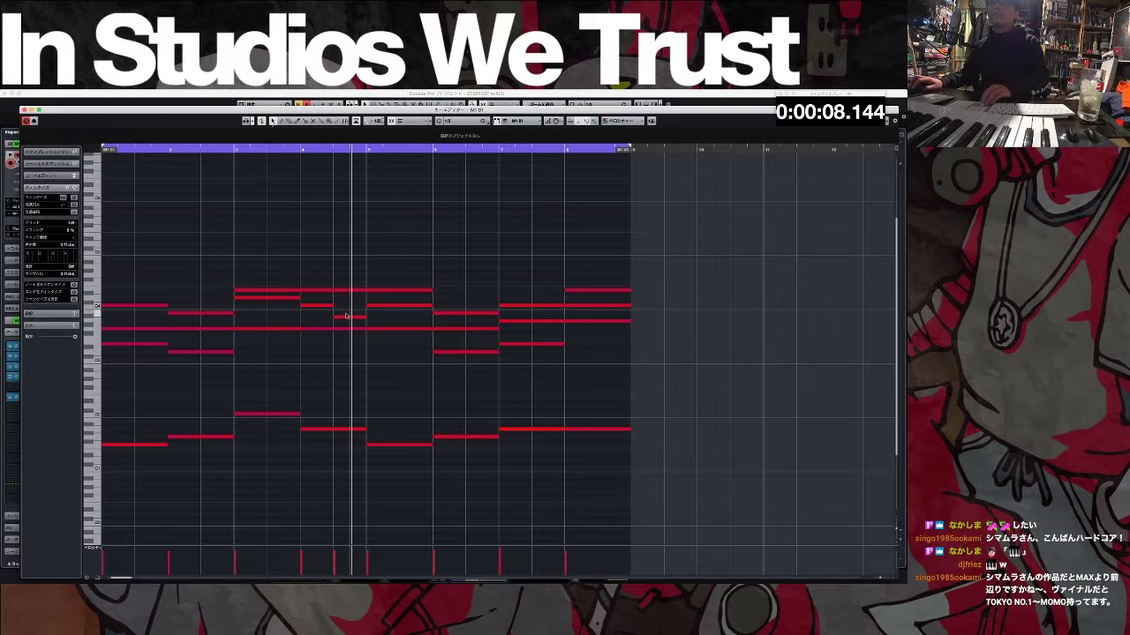
{"action": "left_click", "coordinate": [303, 147]}
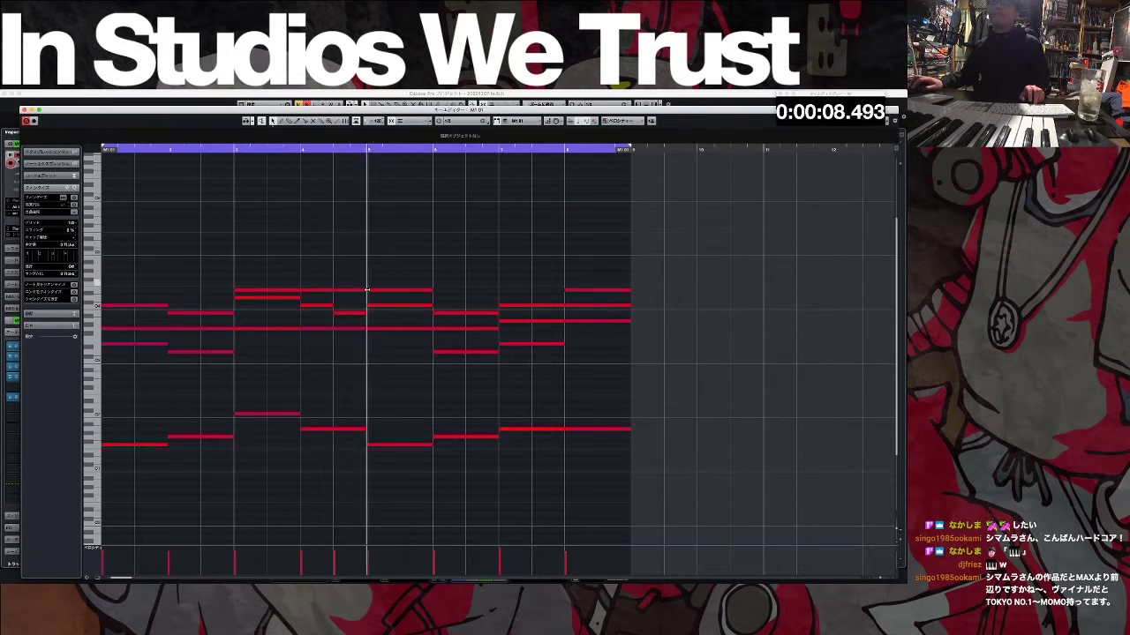
{"action": "left_click", "coordinate": [339, 293]}
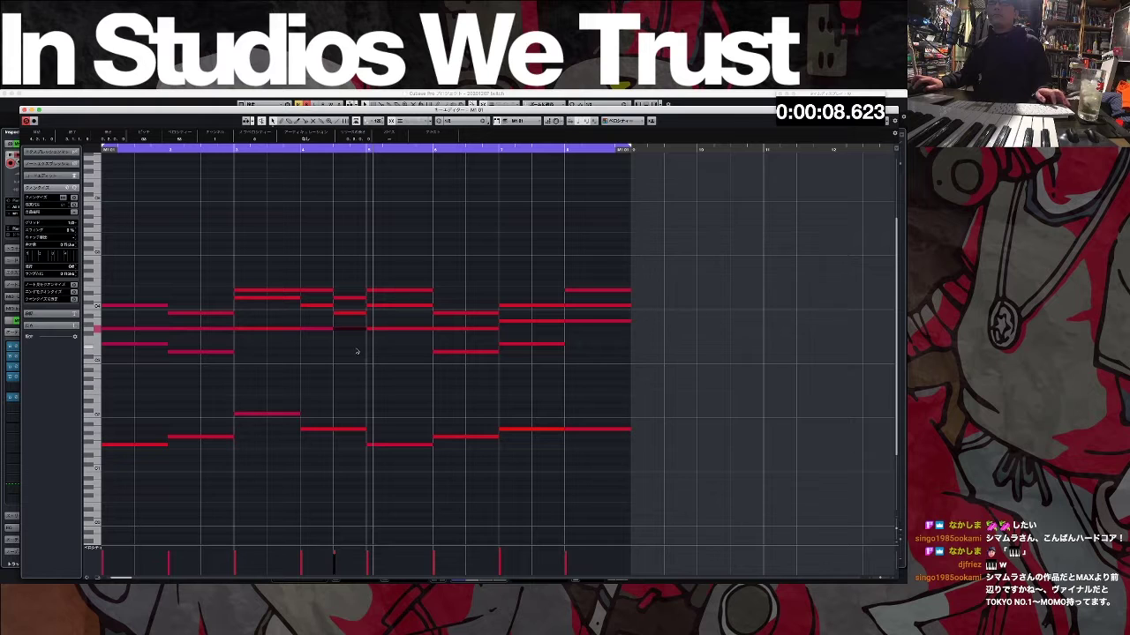
{"action": "left_click", "coordinate": [353, 343]}
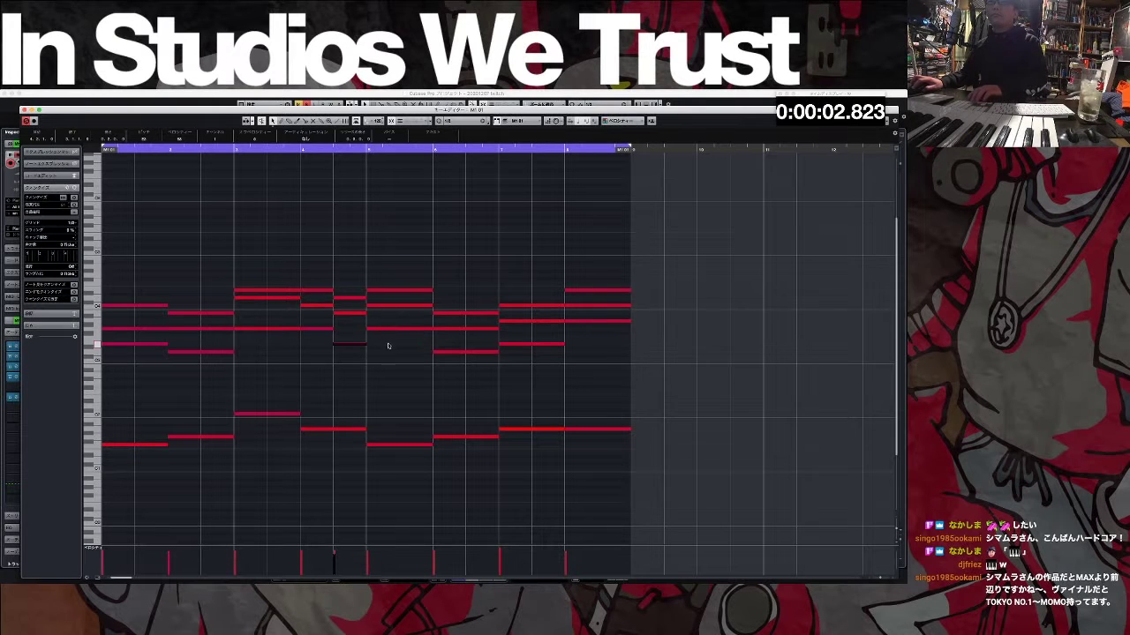
Step: Split bar 4's bass note at mid-bar, lower its second half and raise the lowest inner chord note there
{"action": "left_click", "coordinate": [402, 407]}
{"action": "key", "text": "super+a"}
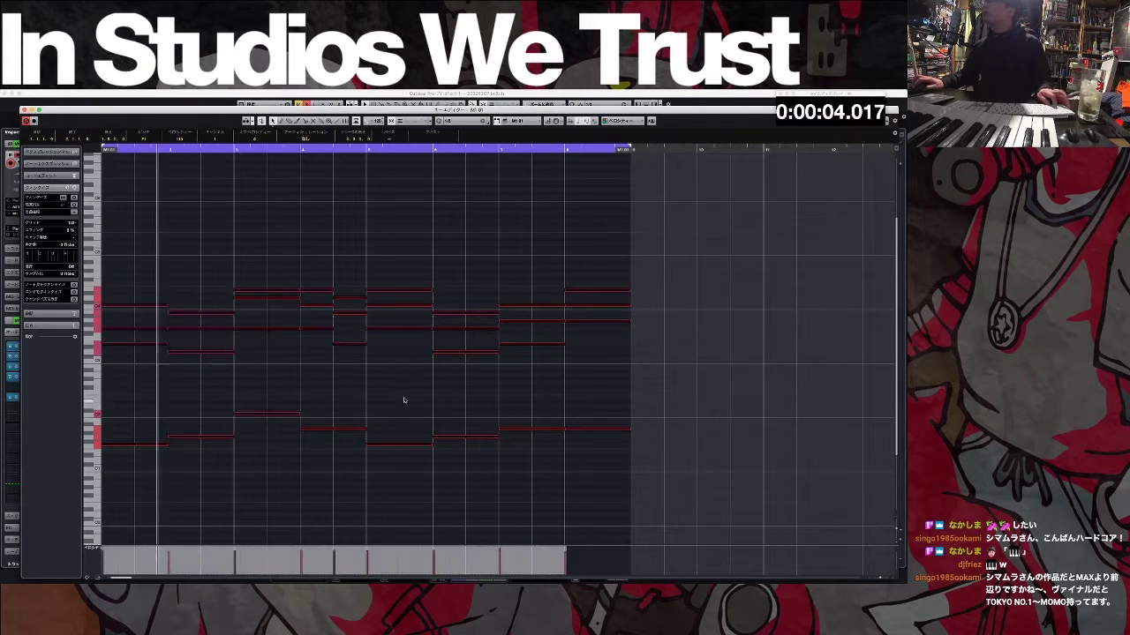
{"action": "left_click", "coordinate": [189, 86]}
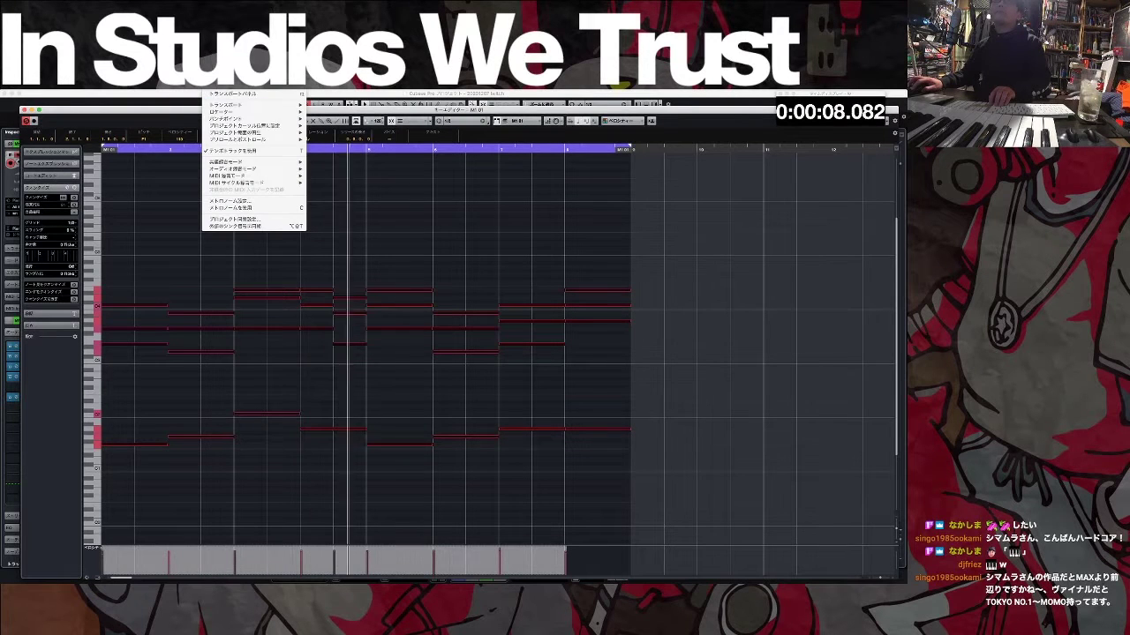
{"action": "left_click", "coordinate": [312, 173]}
{"action": "left_click", "coordinate": [306, 146]}
{"action": "left_click", "coordinate": [302, 150]}
{"action": "left_click", "coordinate": [349, 338]}
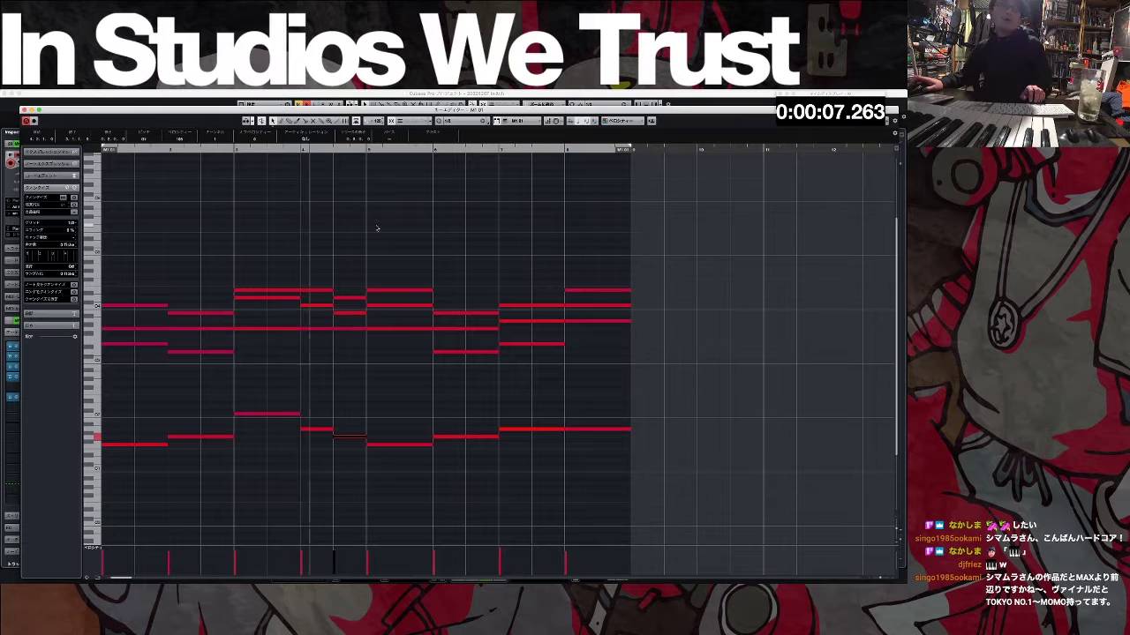
Step: Apply a MIDI function to all M1 01 notes and revise the closing chords and bass notes in bars 7 and 8
{"action": "key", "text": "super+a"}
{"action": "left_click", "coordinate": [147, 86]}
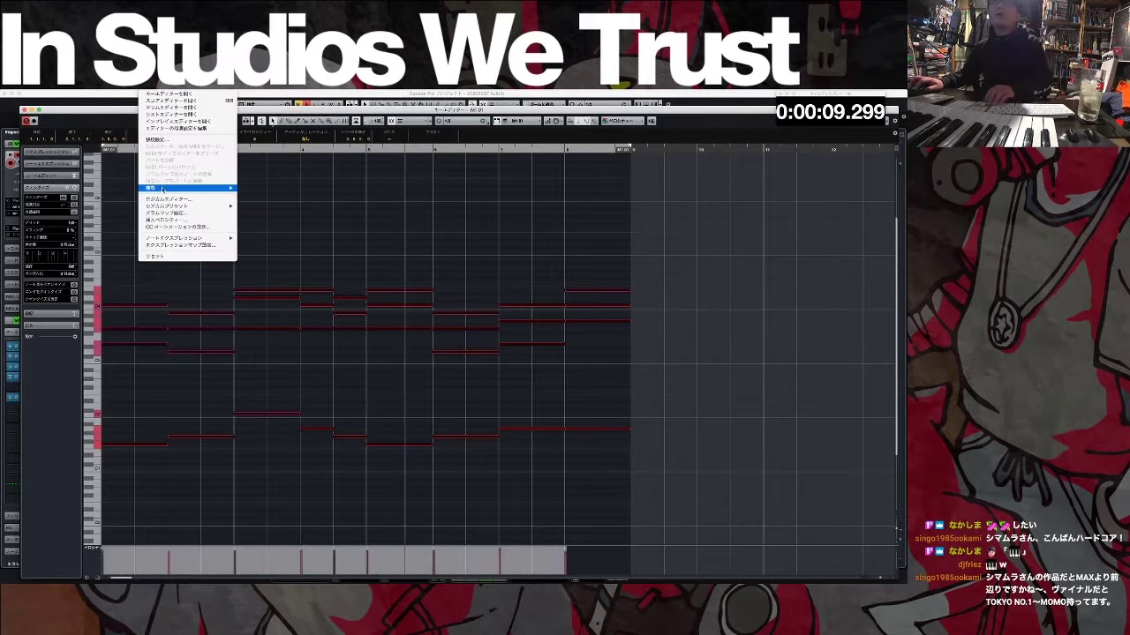
{"action": "mouse_move", "coordinate": [189, 188]}
{"action": "left_click", "coordinate": [304, 234]}
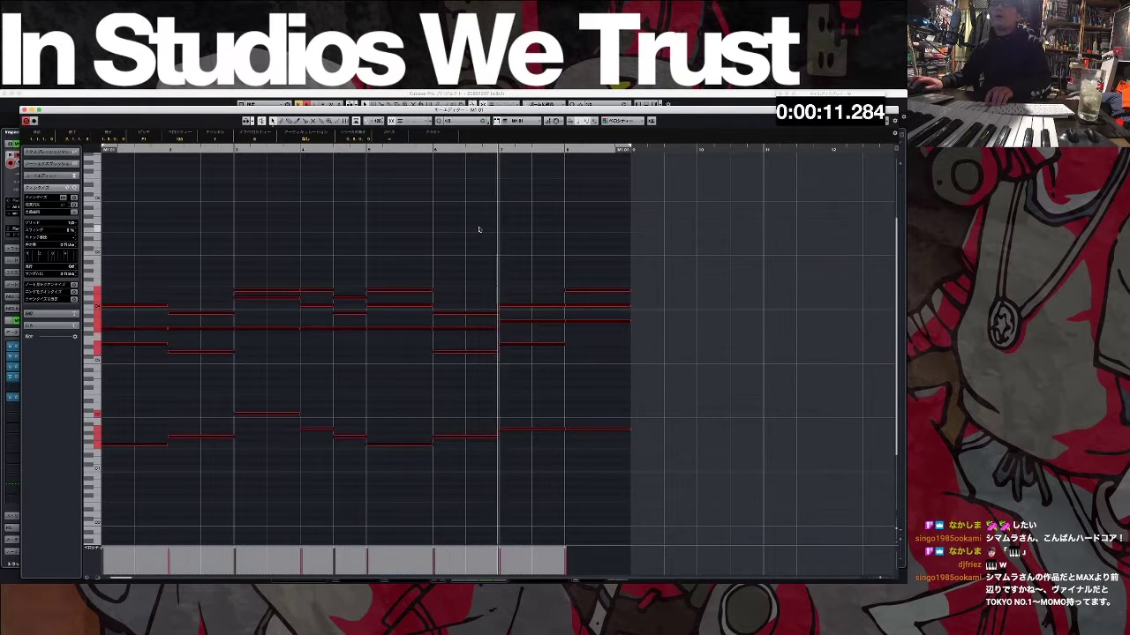
{"action": "left_click", "coordinate": [479, 231]}
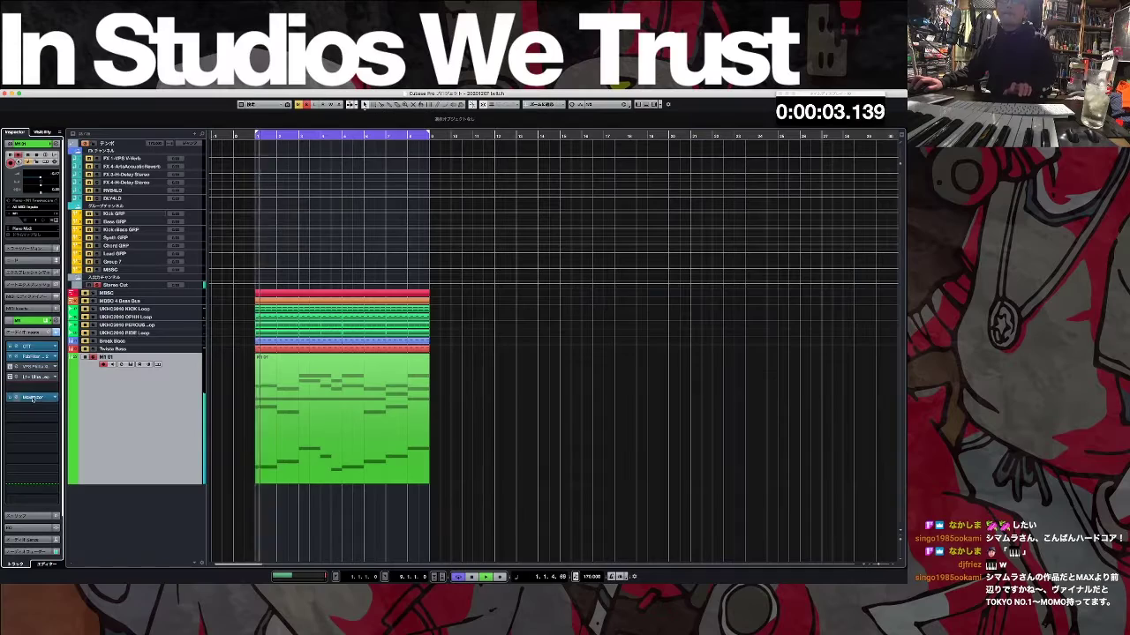
Step: Raise the low-cut frequency and steepen its slope in M1 01's FabFilter Pro-Q 2 insert
{"action": "left_click", "coordinate": [33, 356]}
{"action": "left_click_drag", "start_coordinate": [217, 420], "coordinate": [244, 424]}
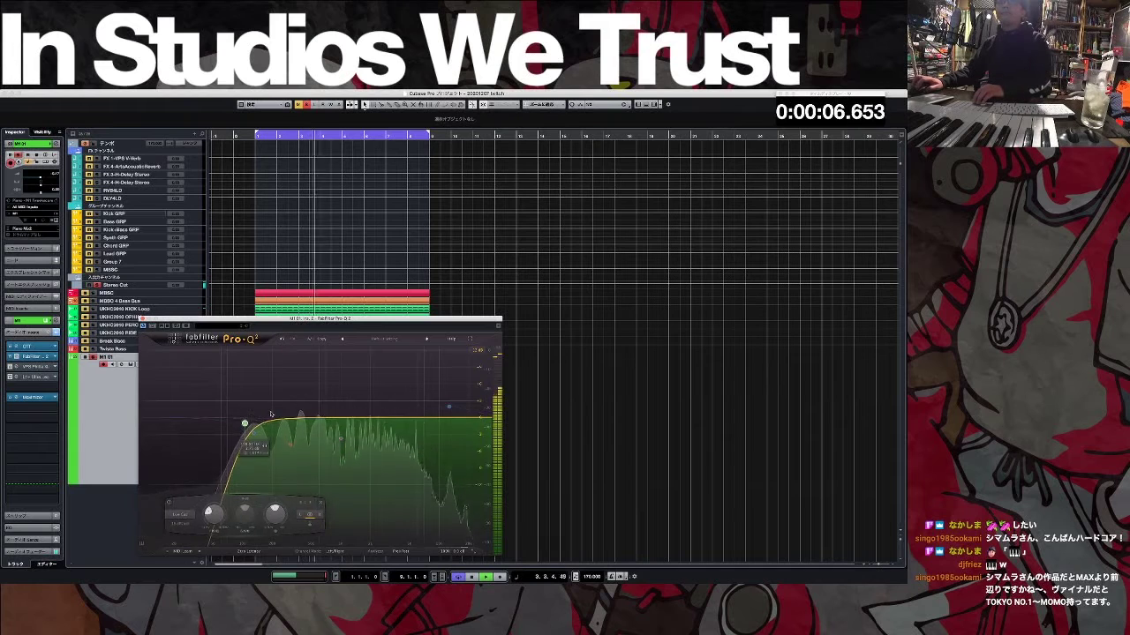
{"action": "left_click", "coordinate": [181, 523]}
{"action": "left_click", "coordinate": [185, 552]}
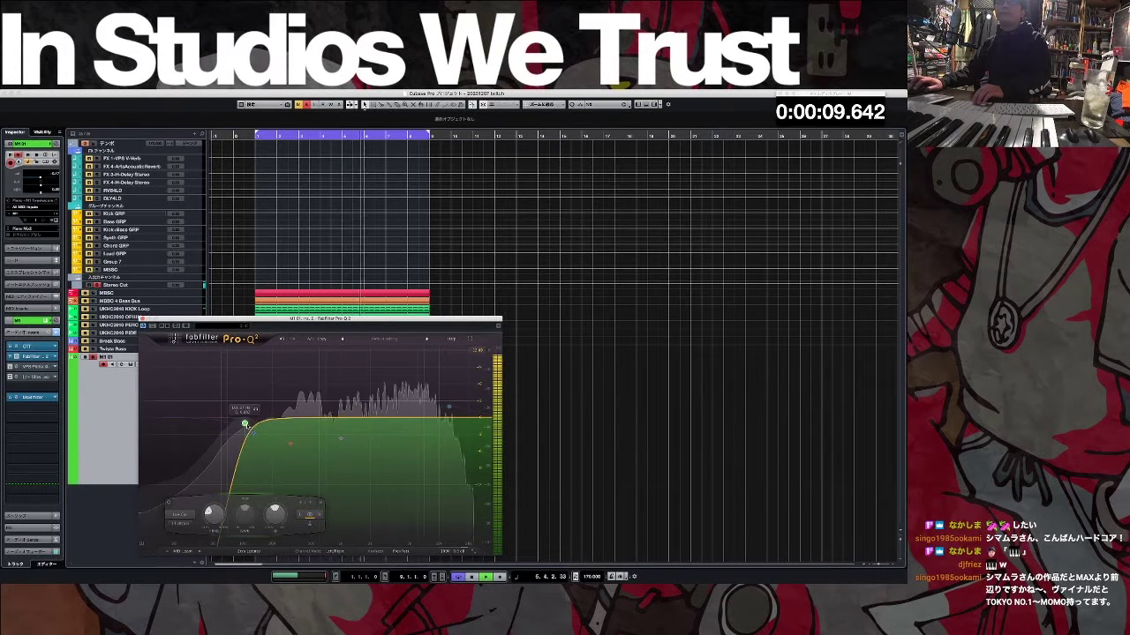
{"action": "left_click", "coordinate": [78, 385]}
{"action": "key", "text": "space"}
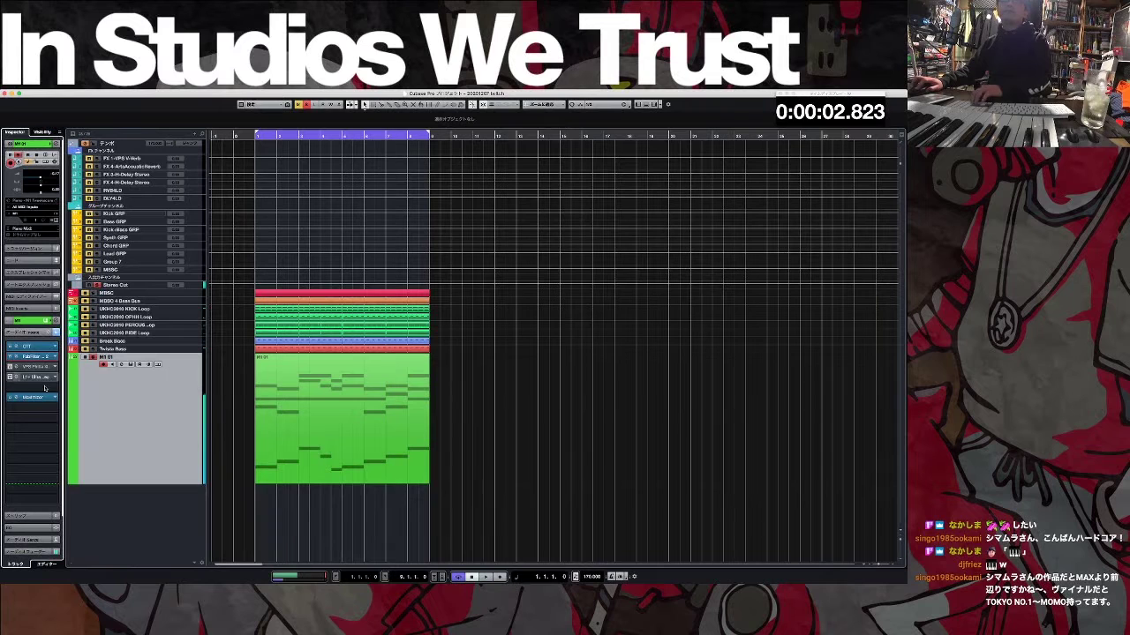
Step: Add ValhallaVintageVerb to M1 01 with 12.3 % mix and 43.97 ms predelay, and move the last insert above FabFilter Pro-Q 2
{"action": "key", "text": "space"}
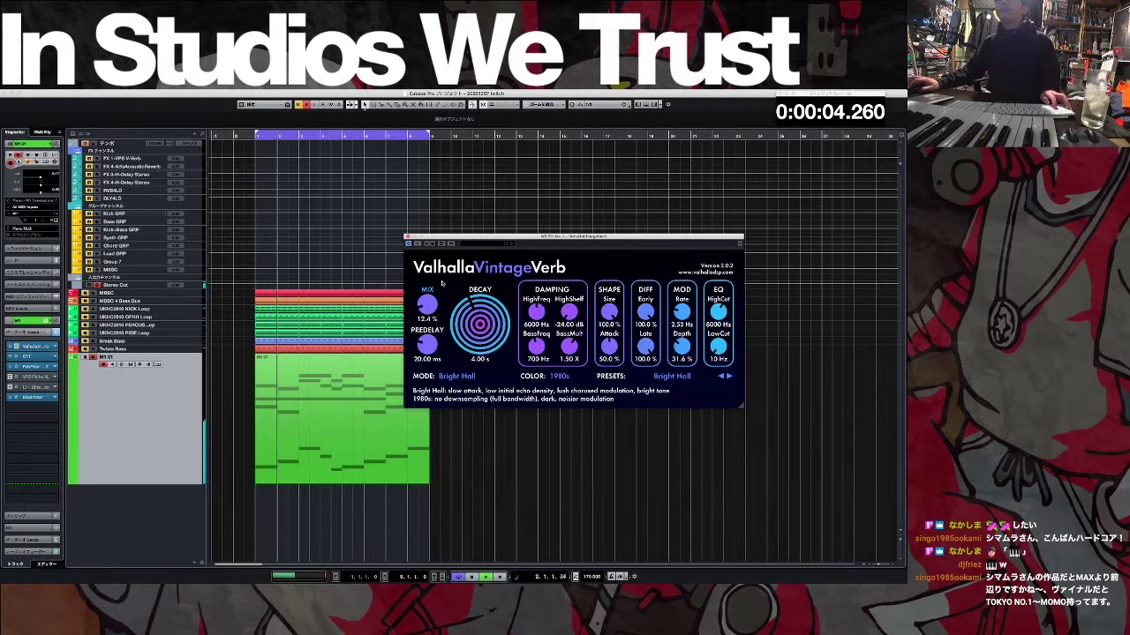
{"action": "left_click_drag", "start_coordinate": [430, 304], "coordinate": [431, 306]}
{"action": "left_click_drag", "start_coordinate": [429, 345], "coordinate": [429, 331]}
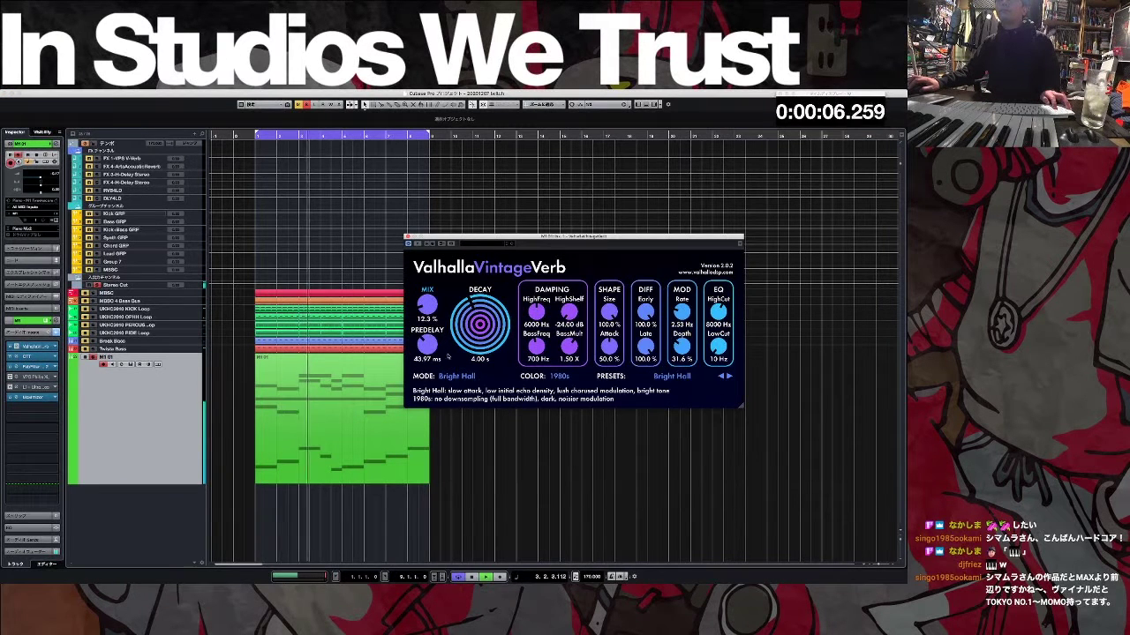
{"action": "left_click", "coordinate": [407, 237]}
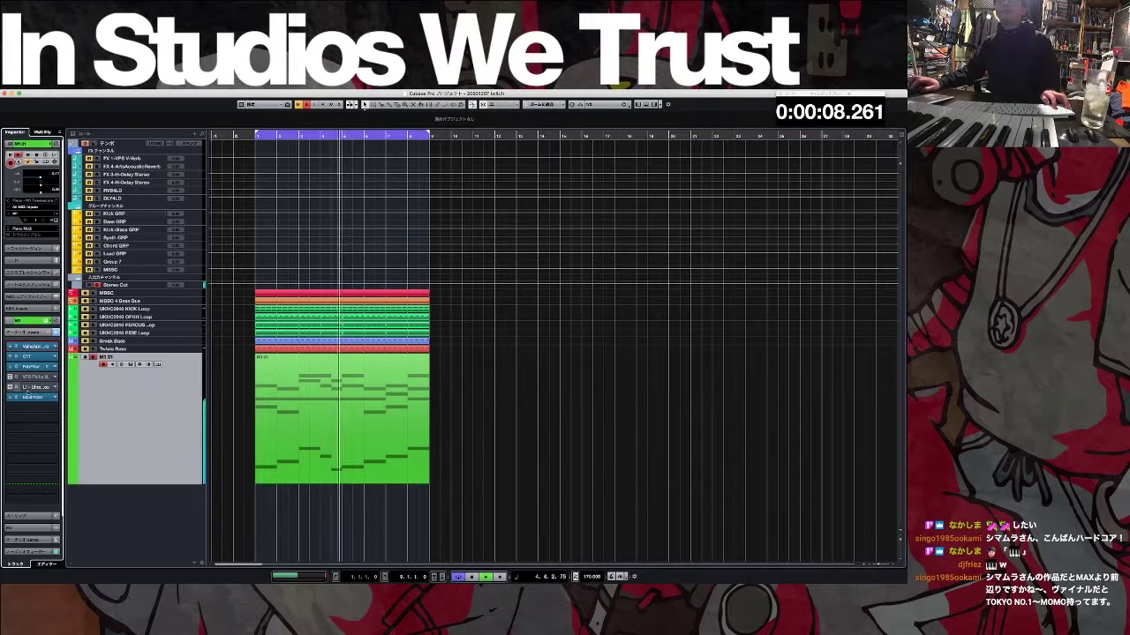
{"action": "left_click_drag", "start_coordinate": [32, 398], "coordinate": [46, 364]}
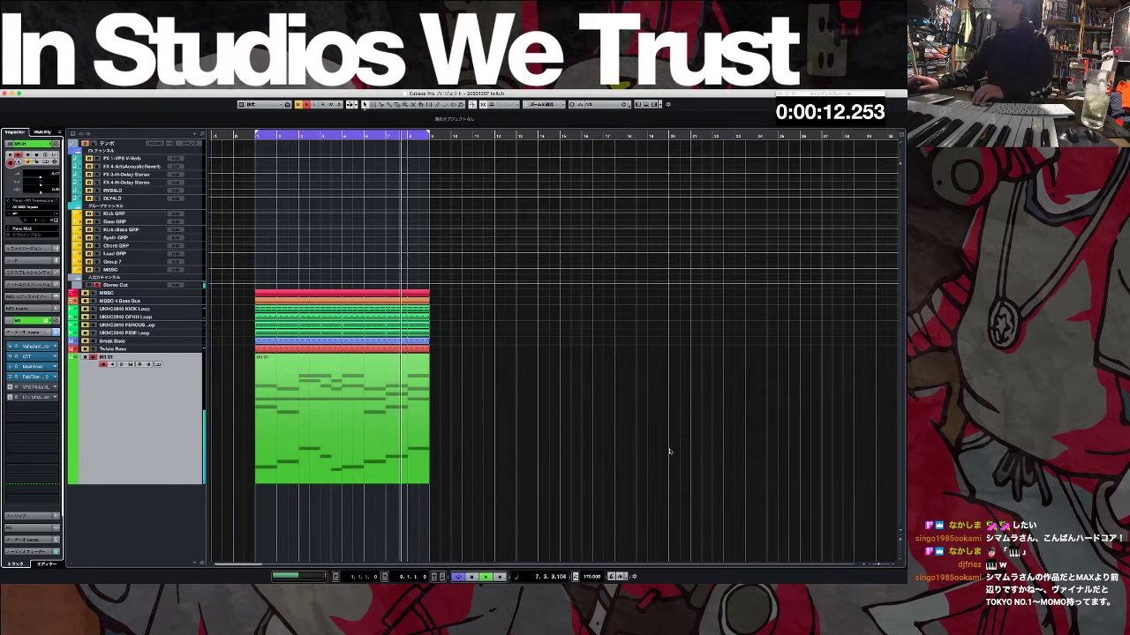
{"action": "key", "text": "space"}
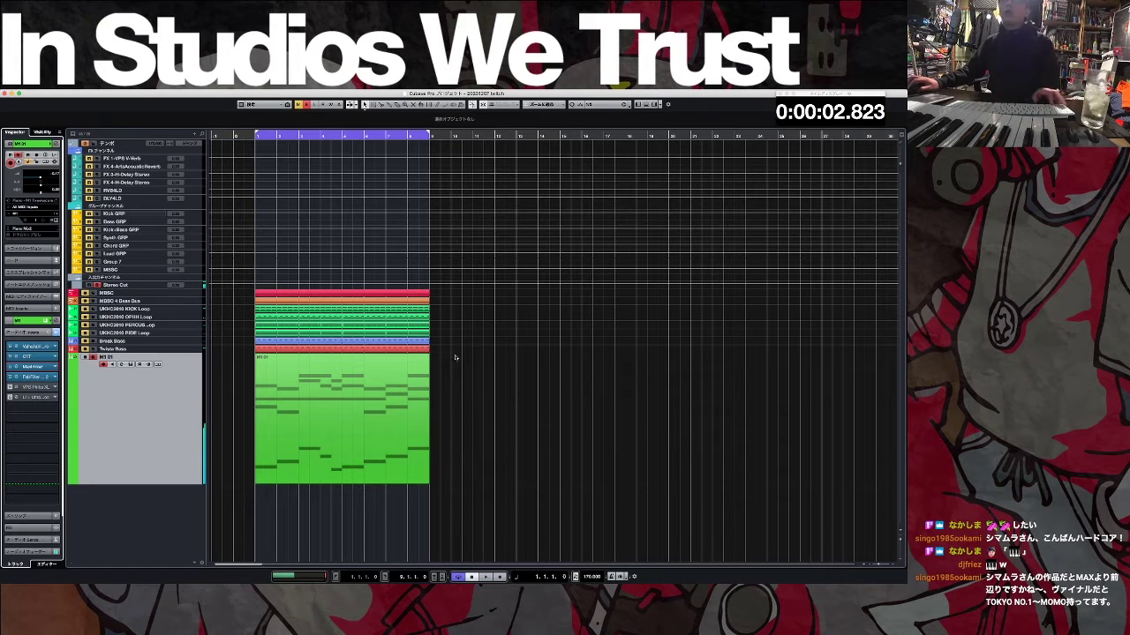
Step: Cut the Break Bass and Twista Bass parts back to bars 1–4 and open the Twista Bass notes together with the M1 chords
{"action": "left_click_drag", "start_coordinate": [442, 341], "coordinate": [410, 352]}
{"action": "left_click", "coordinate": [437, 342]}
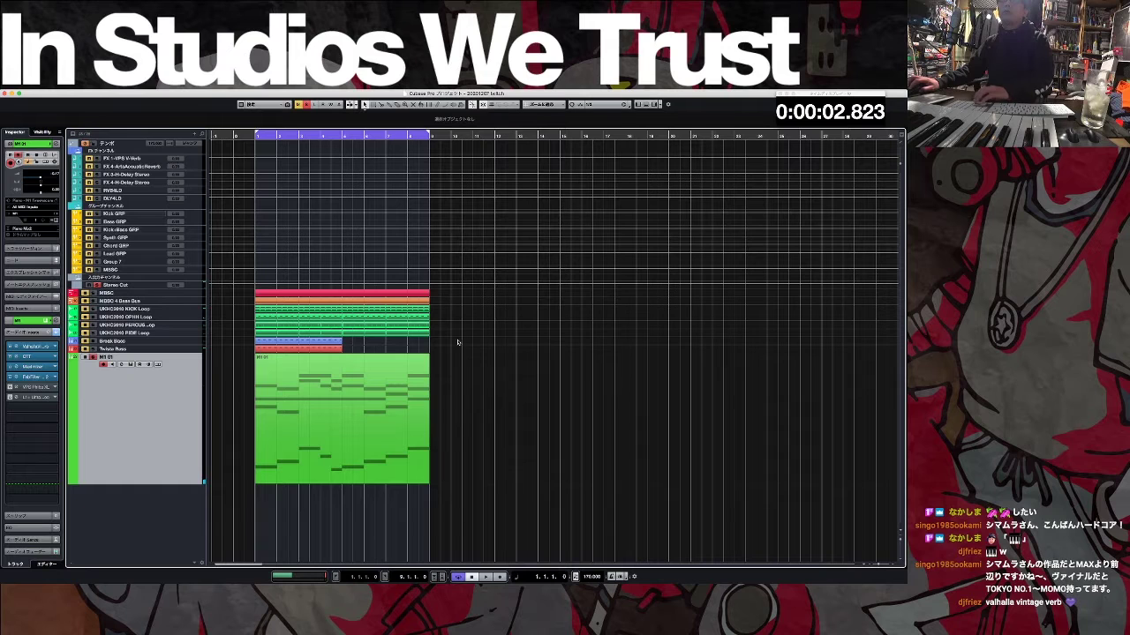
{"action": "double_click", "coordinate": [425, 357]}
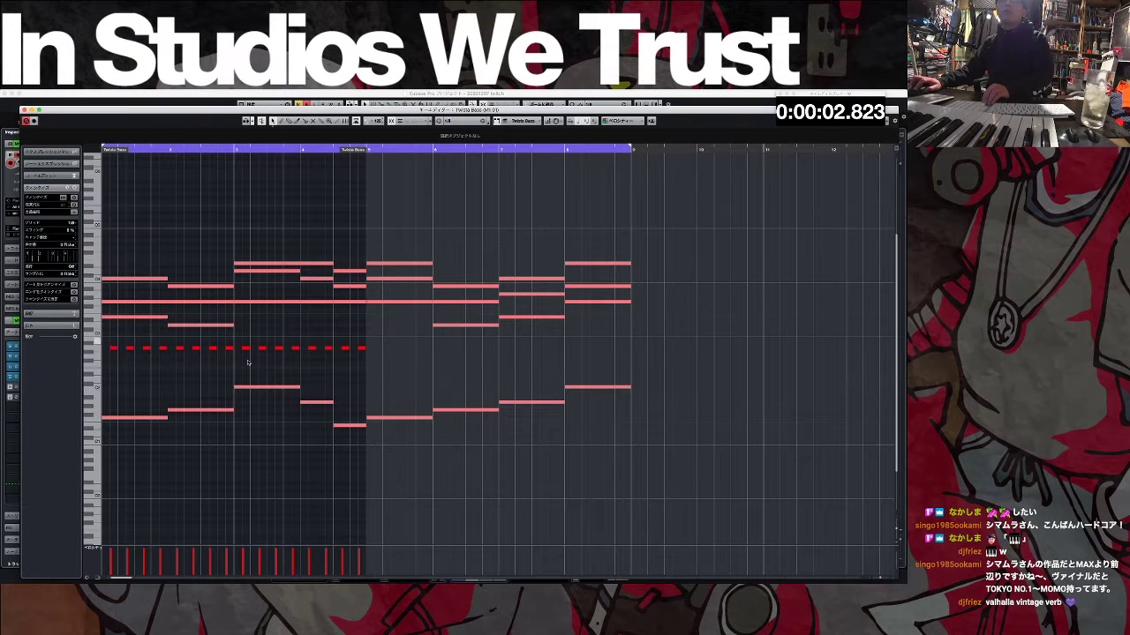
Step: Transpose the offbeat Twista Bass notes in bars 1–4 to follow the low notes of the M1 chords
{"action": "left_click_drag", "start_coordinate": [239, 370], "coordinate": [241, 371]}
{"action": "key", "text": "Up"}
{"action": "key", "text": "Up"}
{"action": "left_click_drag", "start_coordinate": [241, 357], "coordinate": [377, 369]}
{"action": "key", "text": "Up"}
{"action": "key", "text": "Up"}
{"action": "key", "text": "Up"}
{"action": "key", "text": "Up"}
{"action": "key", "text": "Up"}
{"action": "key", "text": "Up"}
{"action": "key", "text": "Up"}
{"action": "left_click_drag", "start_coordinate": [305, 322], "coordinate": [378, 341]}
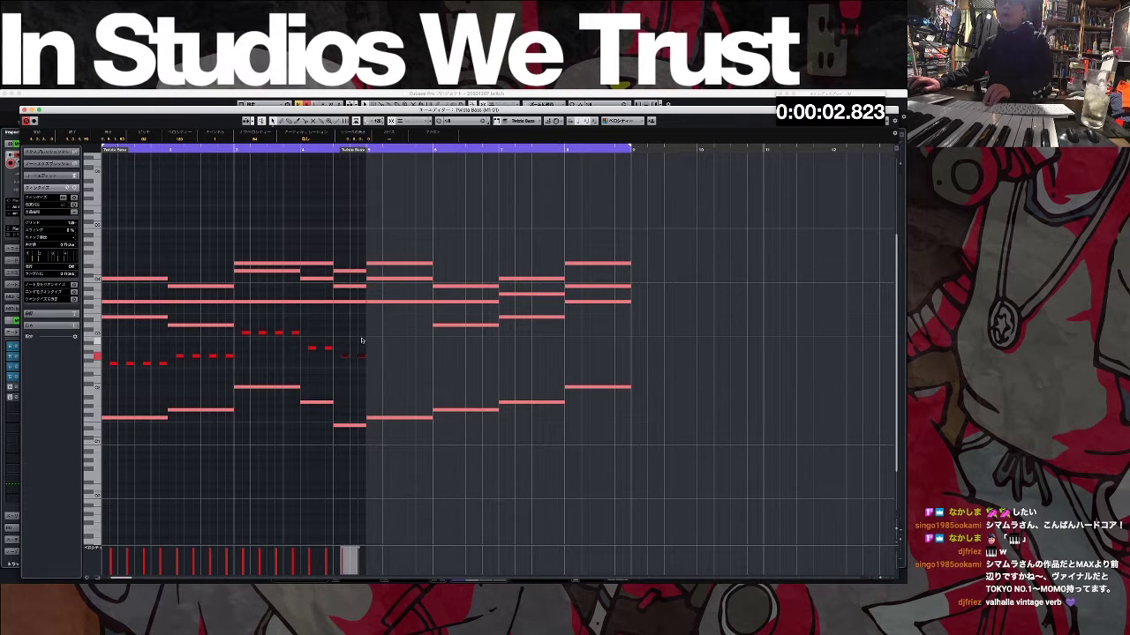
Step: Copy the four-bar Twista Bass part to bars 5–8 and transpose its notes to match the M1 bass notes there
{"action": "key", "text": "Return"}
{"action": "left_click", "coordinate": [375, 347]}
{"action": "left_click_drag", "start_coordinate": [309, 348], "coordinate": [398, 349]}
{"action": "left_click", "coordinate": [388, 432], "text": "shift"}
{"action": "key", "text": "Return"}
{"action": "key", "text": "Down"}
{"action": "key", "text": "Down"}
{"action": "key", "text": "Down"}
{"action": "left_click_drag", "start_coordinate": [239, 324], "coordinate": [360, 355]}
{"action": "key", "text": "Escape"}
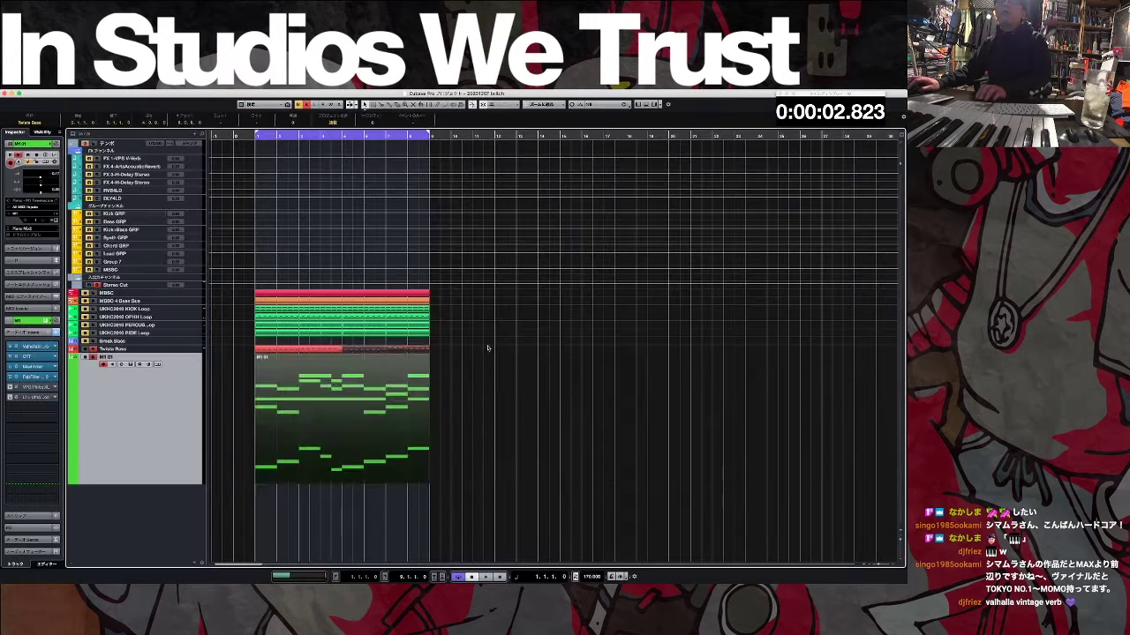
Step: Clear all solos and lower the M1 01 track's volume while the full loop plays
{"action": "left_click", "coordinate": [307, 105]}
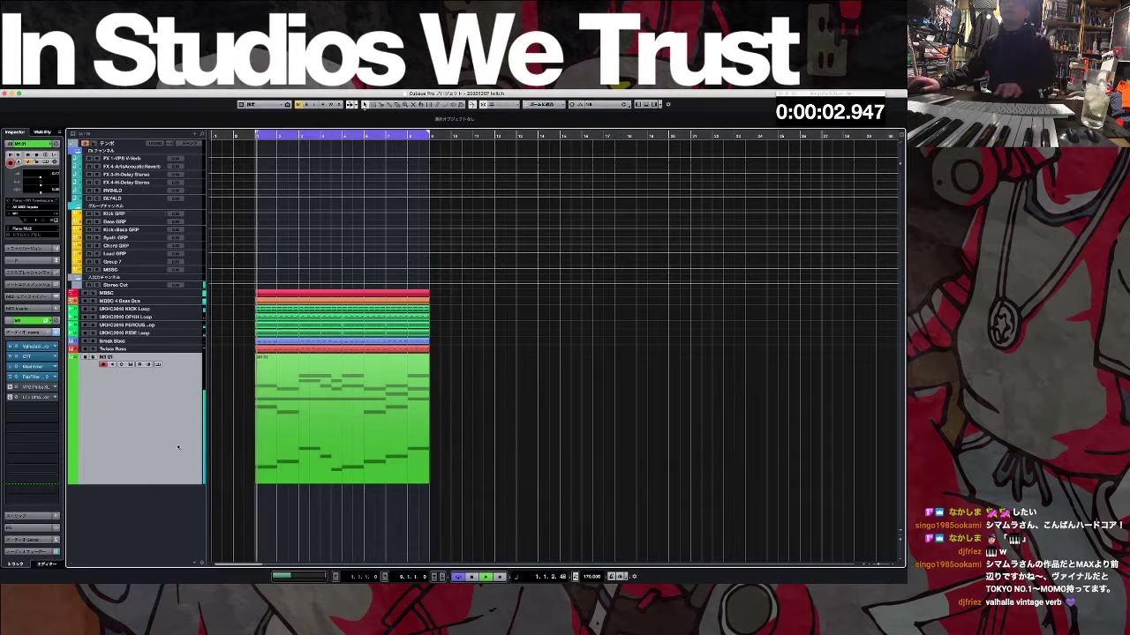
{"action": "left_click", "coordinate": [33, 547]}
{"action": "left_click_drag", "start_coordinate": [17, 464], "coordinate": [17, 470]}
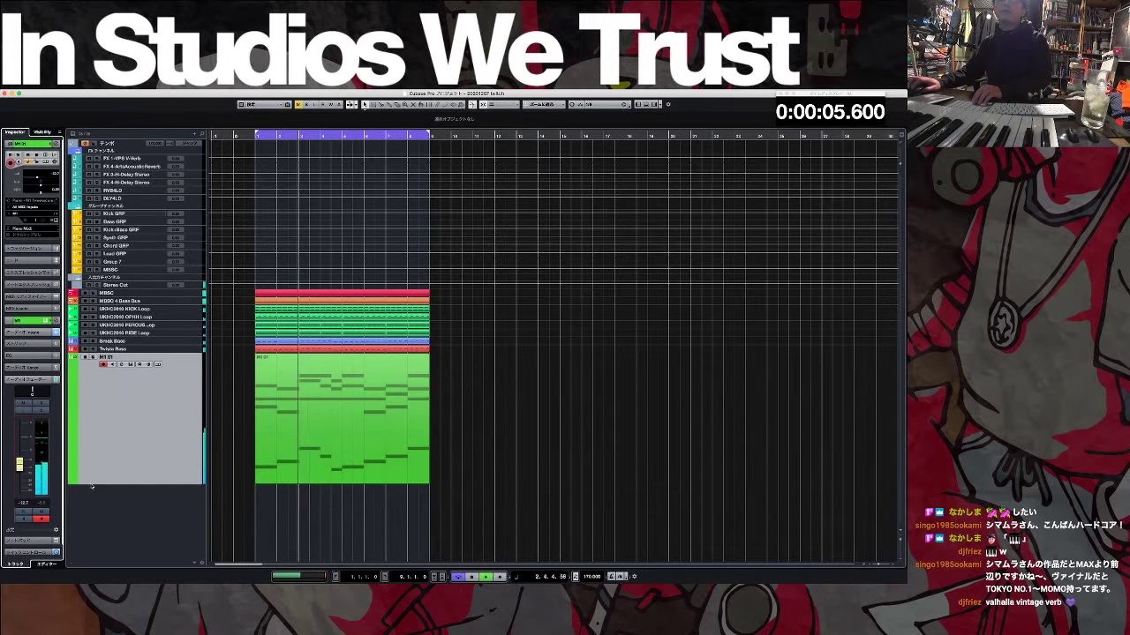
Step: Add a Replika delay as M1 01's first insert and switch ValhallaVintageVerb back on
{"action": "key", "text": "space"}
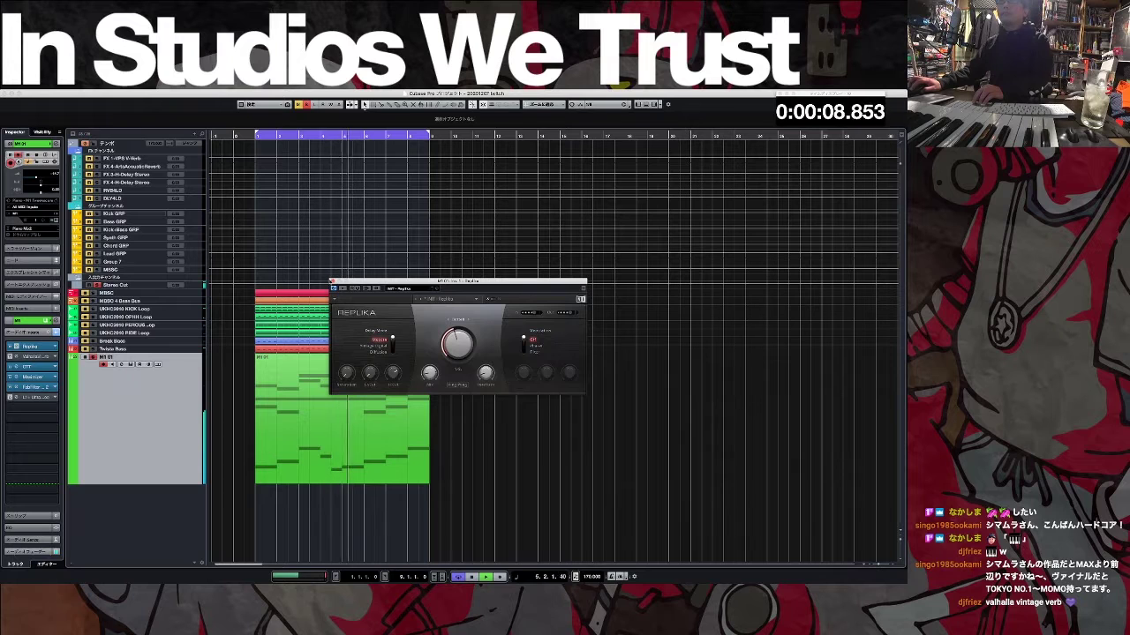
{"action": "left_click", "coordinate": [332, 282]}
{"action": "left_click", "coordinate": [11, 358]}
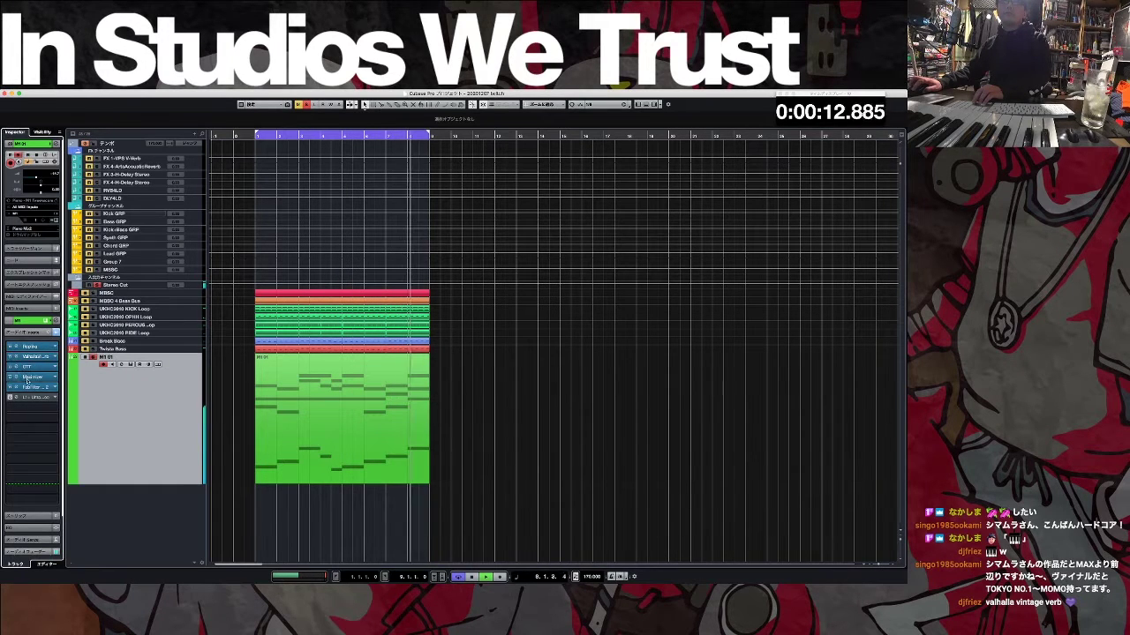
Step: Check M1 01's OTT insert and enable the high-frequency boost band in FabFilter Pro-Q 2
{"action": "left_click", "coordinate": [16, 366]}
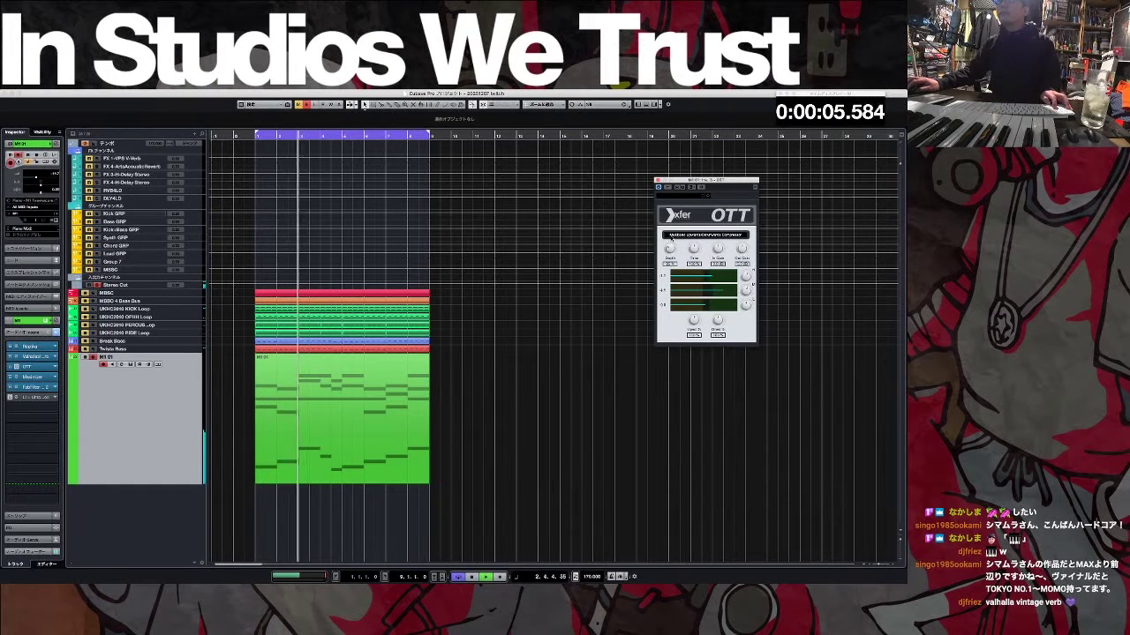
{"action": "left_click", "coordinate": [657, 181]}
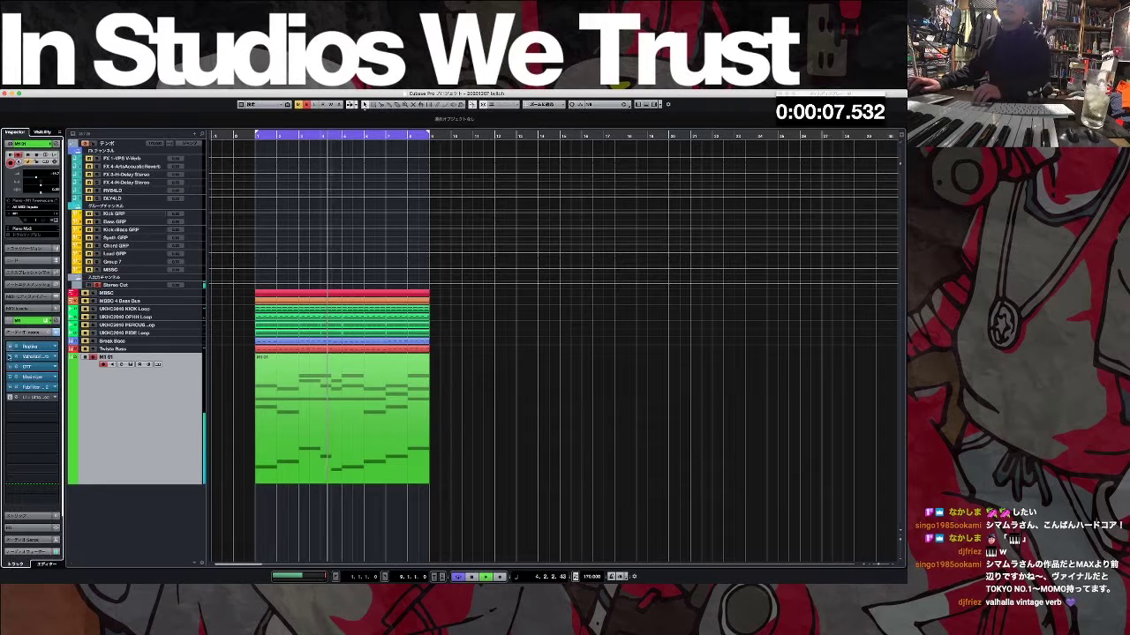
{"action": "left_click", "coordinate": [16, 386]}
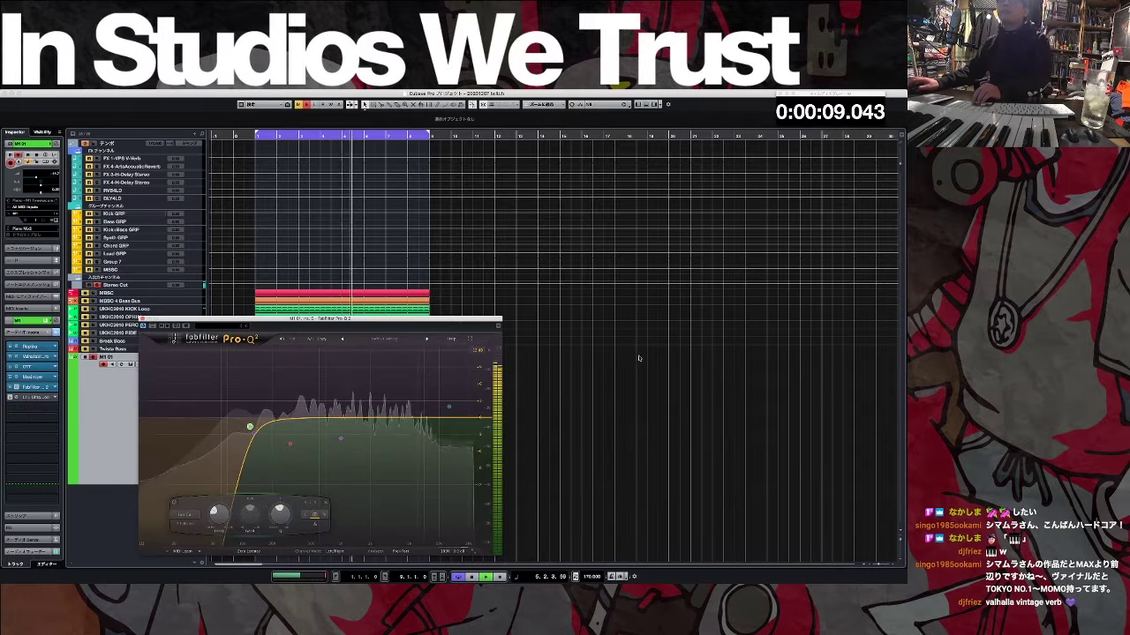
{"action": "left_click", "coordinate": [449, 408]}
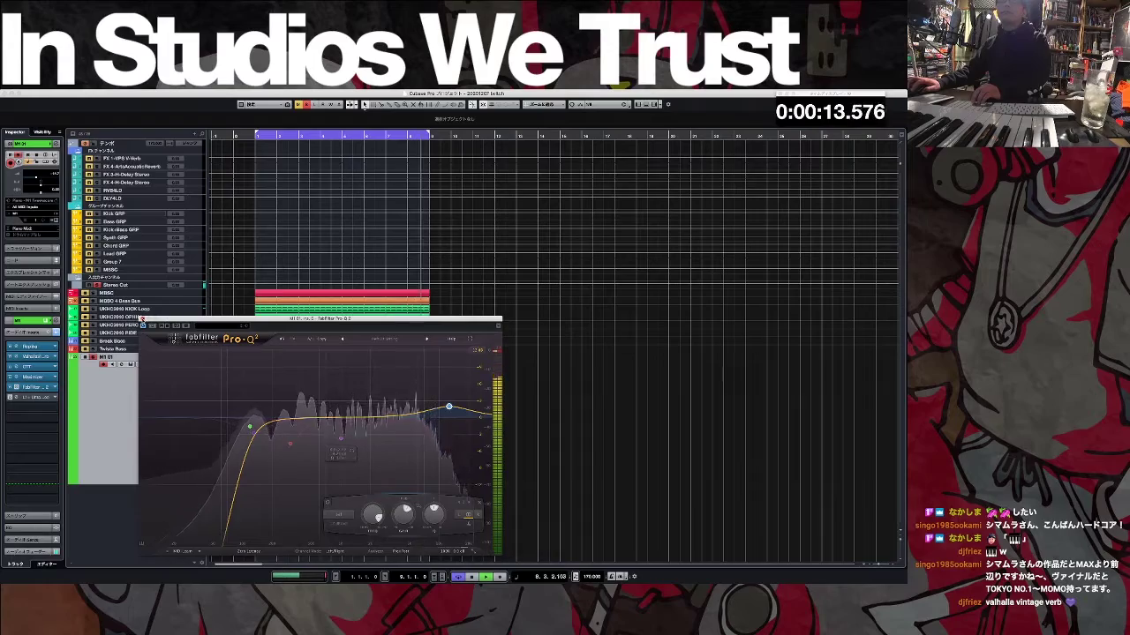
Step: Stop playback and add a Sylenth1 track from the Pluck track presets, using the Sylenth1 basic pluck preset
{"action": "left_click", "coordinate": [143, 319]}
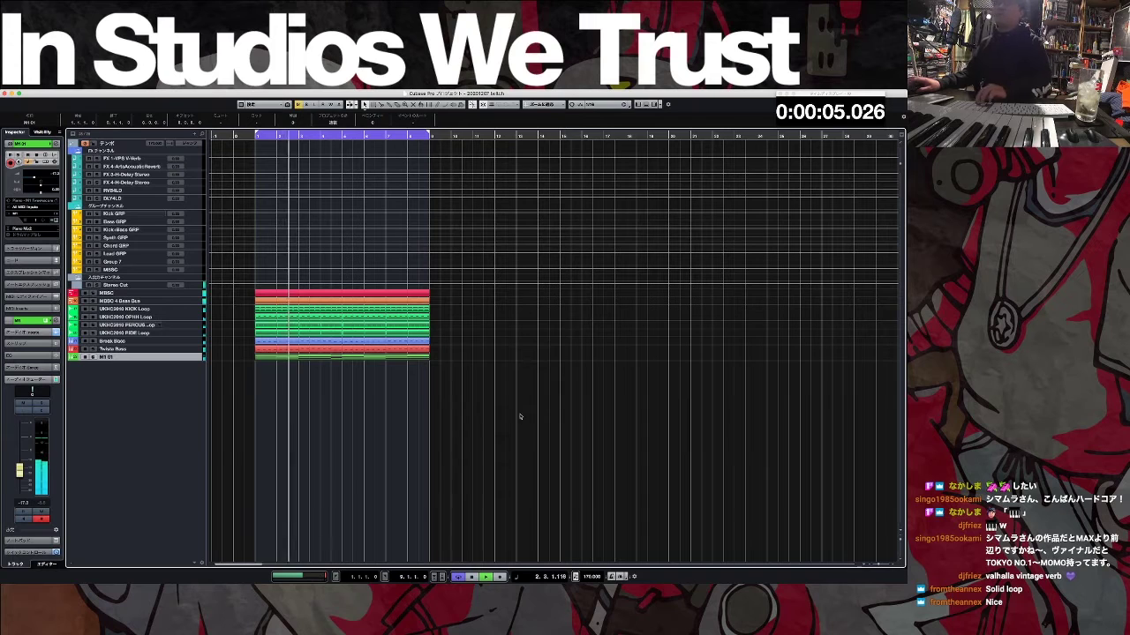
{"action": "key", "text": "space"}
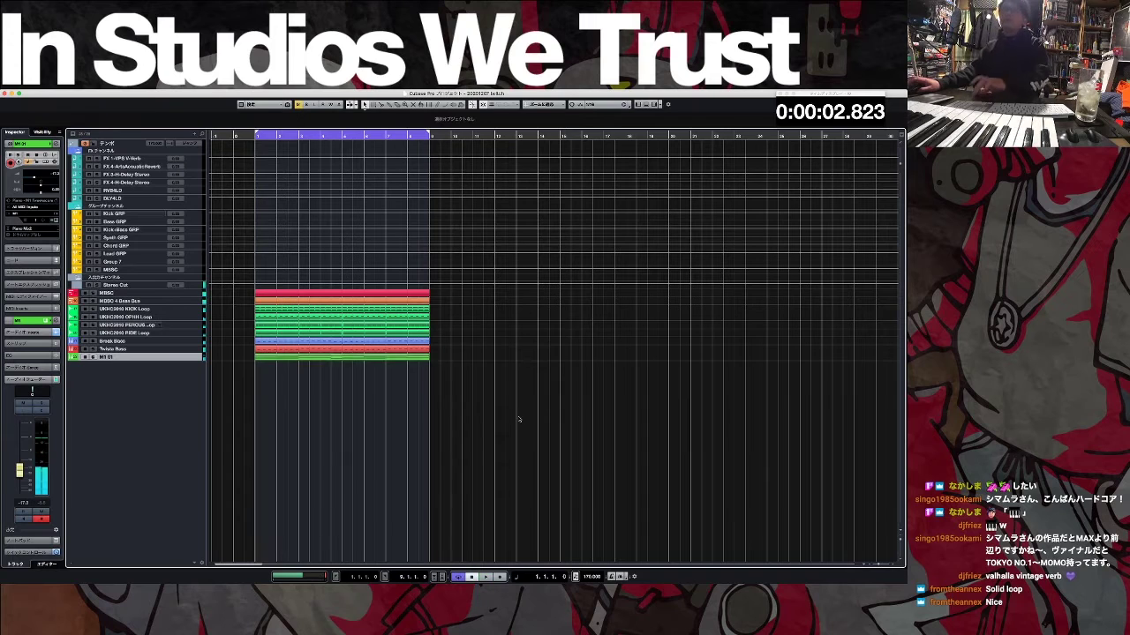
{"action": "right_click", "coordinate": [157, 396]}
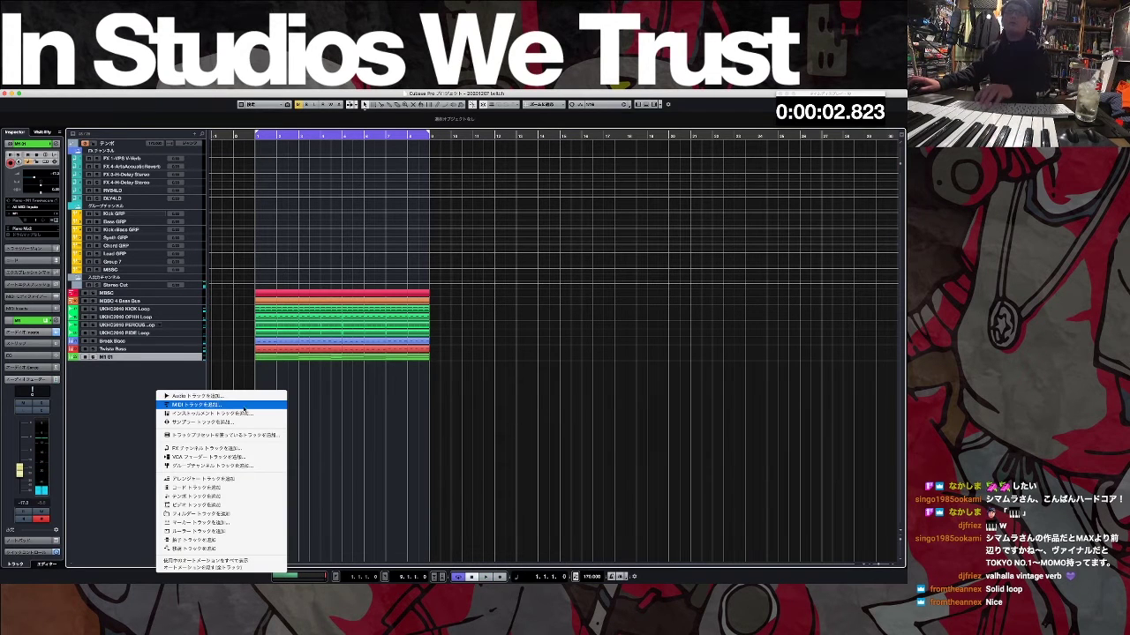
{"action": "left_click", "coordinate": [265, 434]}
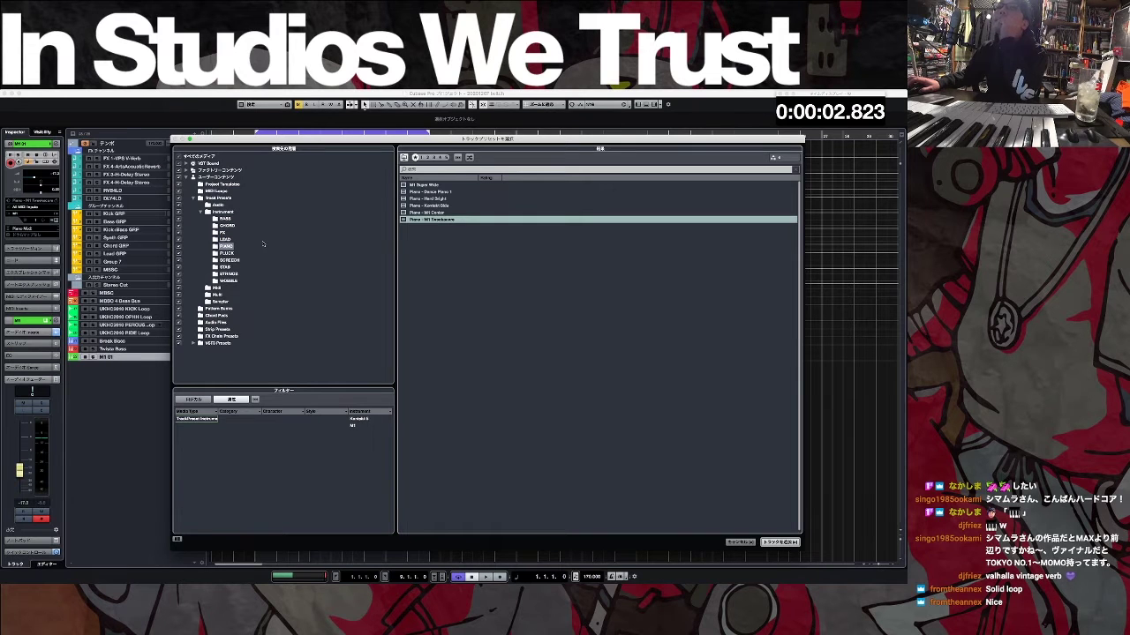
{"action": "left_click", "coordinate": [226, 239]}
{"action": "left_click", "coordinate": [227, 253]}
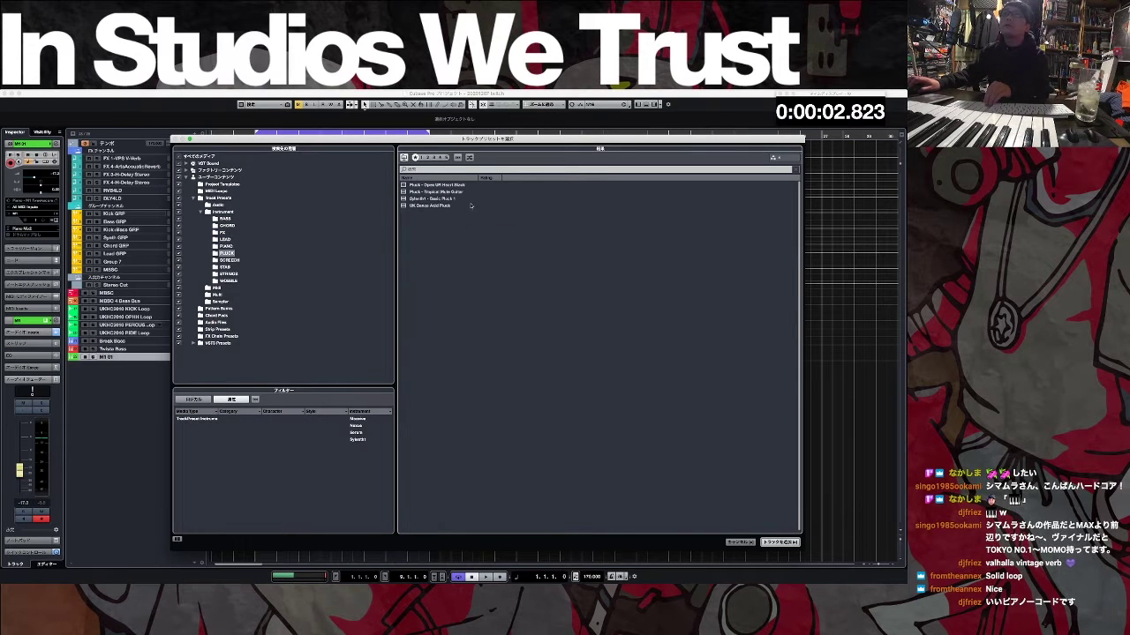
{"action": "key", "text": "Return"}
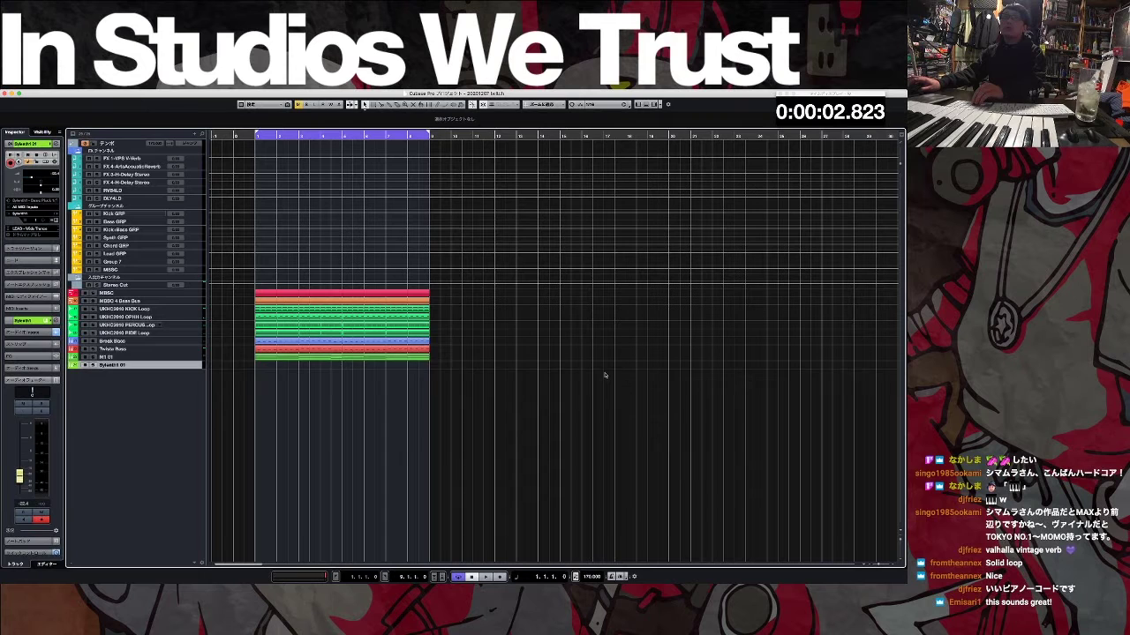
Step: Create an eight-bar part on the Sylenth1 01 track and copy all of M1 01's chord notes into it
{"action": "double_click", "coordinate": [296, 366]}
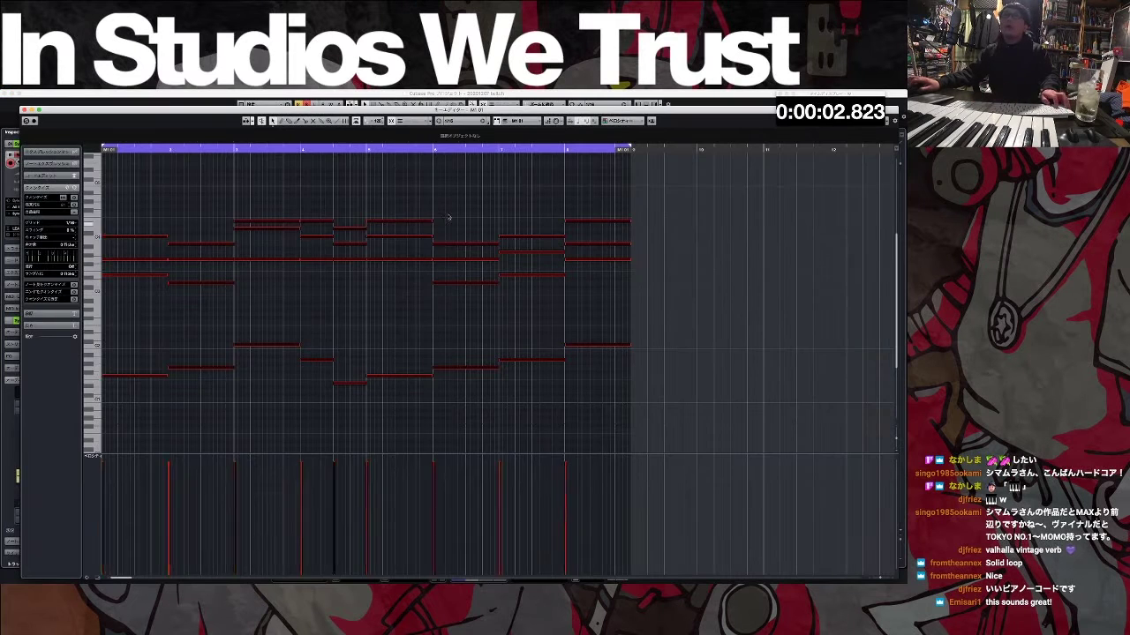
{"action": "key", "text": "super+a"}
{"action": "left_click", "coordinate": [146, 88]}
{"action": "mouse_move", "coordinate": [187, 188]}
{"action": "left_click", "coordinate": [269, 196]}
{"action": "left_click", "coordinate": [342, 233]}
{"action": "key", "text": "super+a"}
Step: Adjust the lengths of the copied chord notes in the Sylenth1 part
{"action": "left_click_drag", "start_coordinate": [338, 230], "coordinate": [341, 230]}
{"action": "left_click_drag", "start_coordinate": [339, 229], "coordinate": [348, 232]}
{"action": "left_click_drag", "start_coordinate": [123, 216], "coordinate": [106, 410]}
{"action": "left_click_drag", "start_coordinate": [297, 186], "coordinate": [358, 403]}
{"action": "key", "text": "super+a"}
{"action": "left_click_drag", "start_coordinate": [377, 222], "coordinate": [393, 222]}
Step: Duplicate the notes of each chord, one chord after another, across the eight bars of the Sylenth1 part
{"action": "left_click_drag", "start_coordinate": [145, 212], "coordinate": [106, 393]}
{"action": "key", "text": "super+d"}
{"action": "left_click_drag", "start_coordinate": [210, 214], "coordinate": [178, 390]}
{"action": "key", "text": "super+d"}
{"action": "left_click_drag", "start_coordinate": [276, 194], "coordinate": [248, 351]}
{"action": "key", "text": "super+d"}
{"action": "left_click_drag", "start_coordinate": [417, 194], "coordinate": [374, 389]}
{"action": "key", "text": "super+d"}
{"action": "left_click_drag", "start_coordinate": [494, 219], "coordinate": [439, 382]}
{"action": "key", "text": "super+d"}
{"action": "left_click_drag", "start_coordinate": [552, 202], "coordinate": [505, 386]}
{"action": "key", "text": "super+d"}
{"action": "left_click_drag", "start_coordinate": [632, 209], "coordinate": [569, 376]}
{"action": "key", "text": "super+d"}
Step: Play the Sylenth1 part soloed and switch on the Kickstart insert of the Sylenth1 01 track
{"action": "left_click", "coordinate": [591, 169]}
{"action": "key", "text": "Return"}
{"action": "key", "text": "space"}
{"action": "key", "text": "Return"}
{"action": "key", "text": "Return"}
{"action": "left_click", "coordinate": [356, 398]}
{"action": "key", "text": "KP_0"}
{"action": "left_click", "coordinate": [42, 334]}
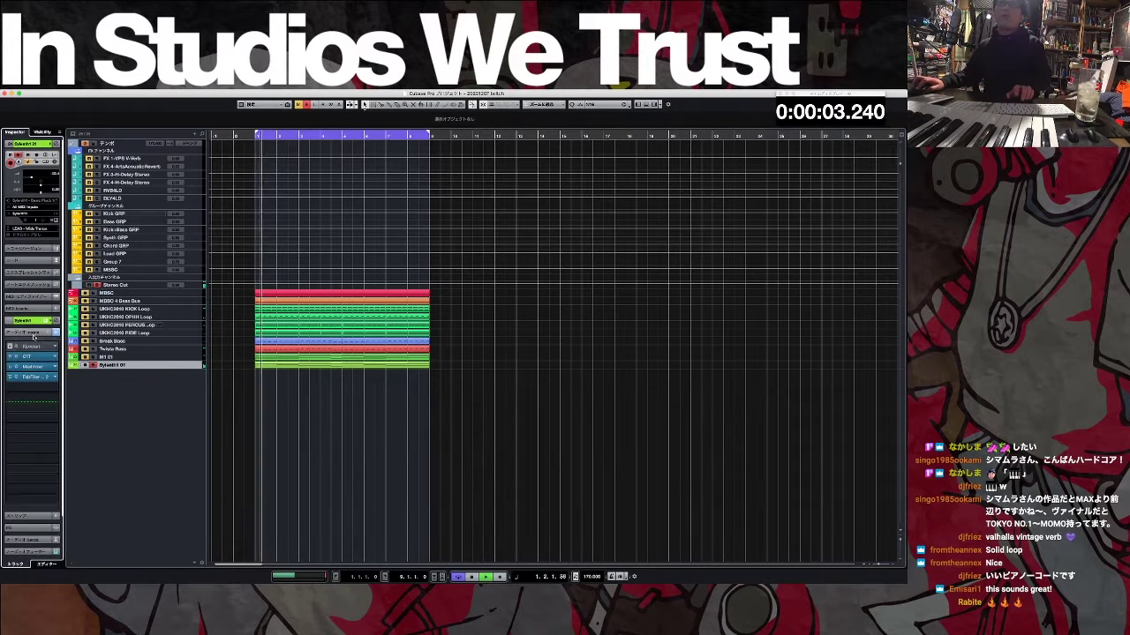
{"action": "left_click", "coordinate": [33, 346]}
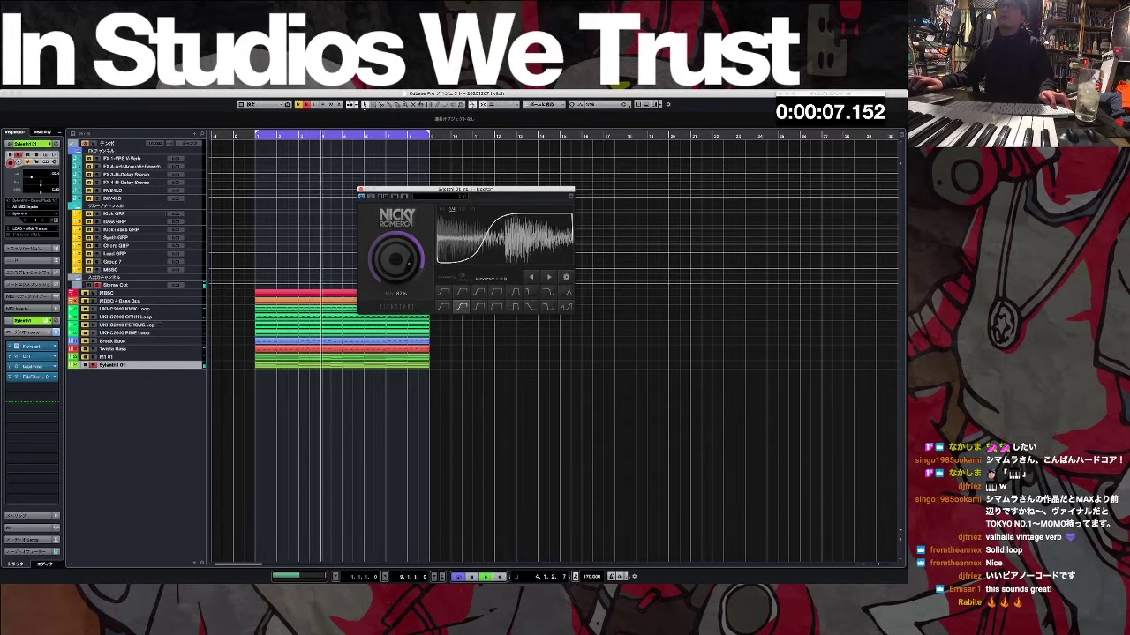
{"action": "left_click", "coordinate": [361, 188]}
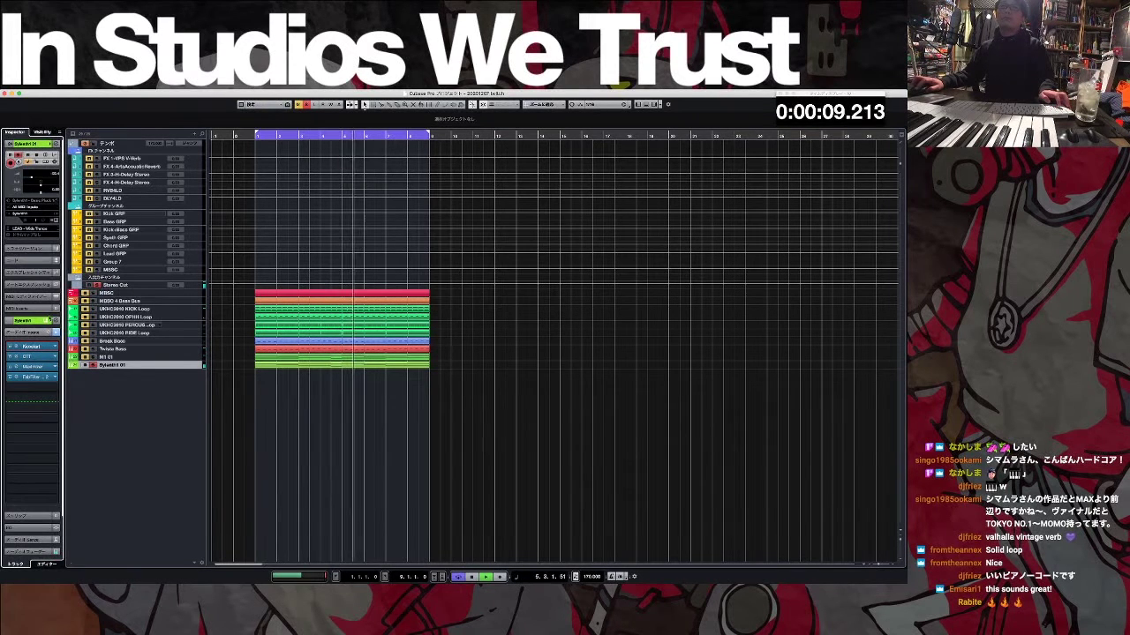
Step: Check the Sylenth1 patch and activate the track's send to FX 4-ArtsAcousticReverb
{"action": "left_click", "coordinate": [55, 220]}
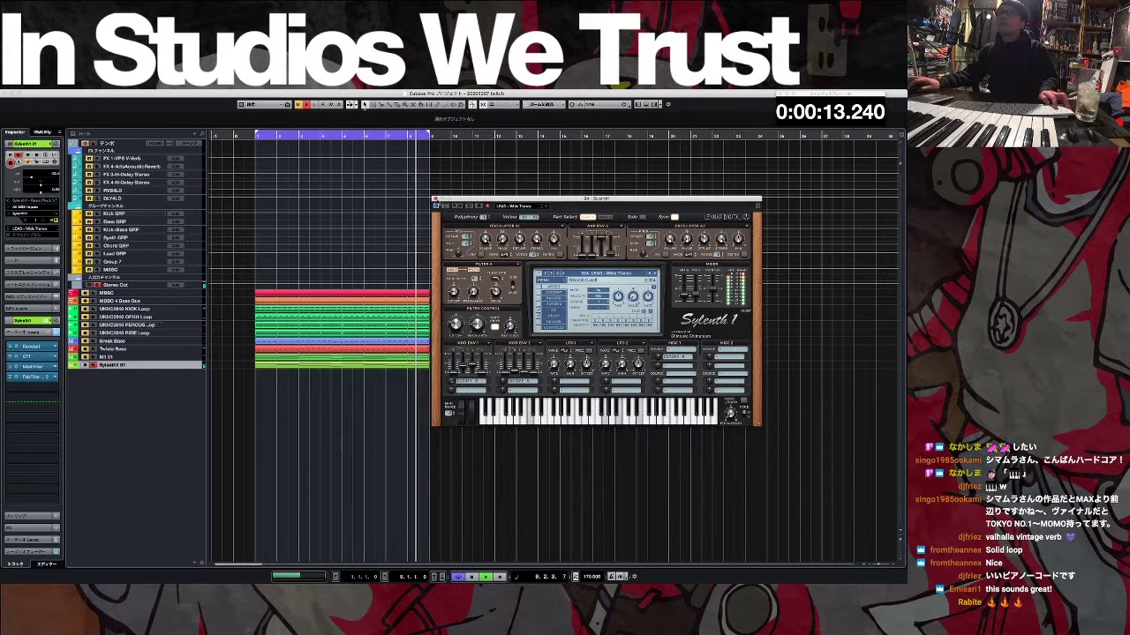
{"action": "left_click", "coordinate": [435, 205]}
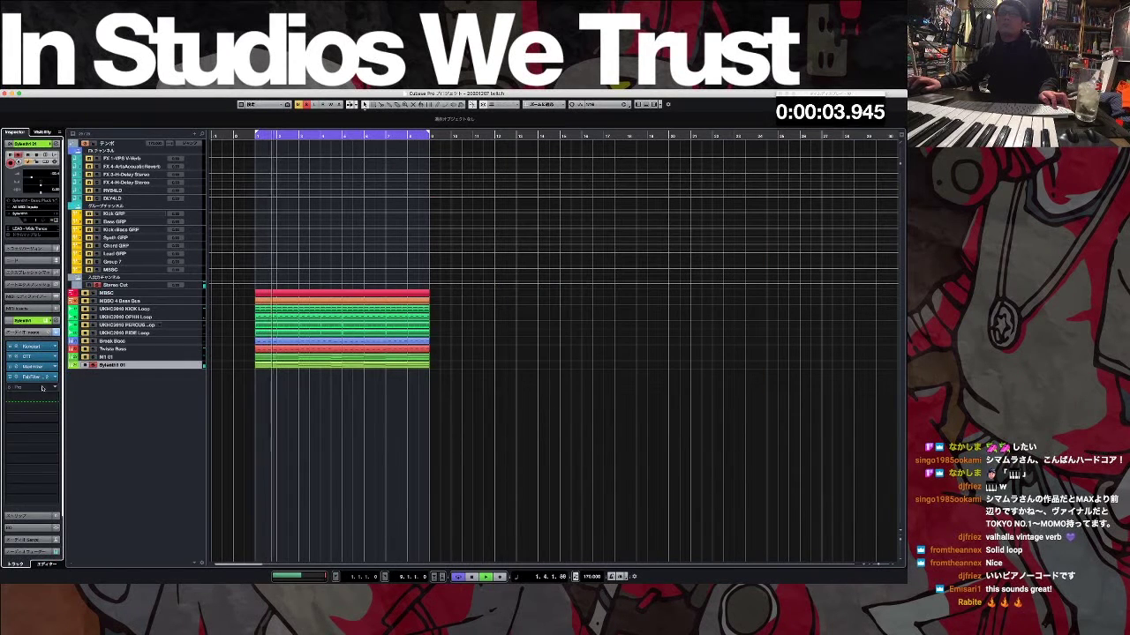
{"action": "left_click", "coordinate": [56, 320]}
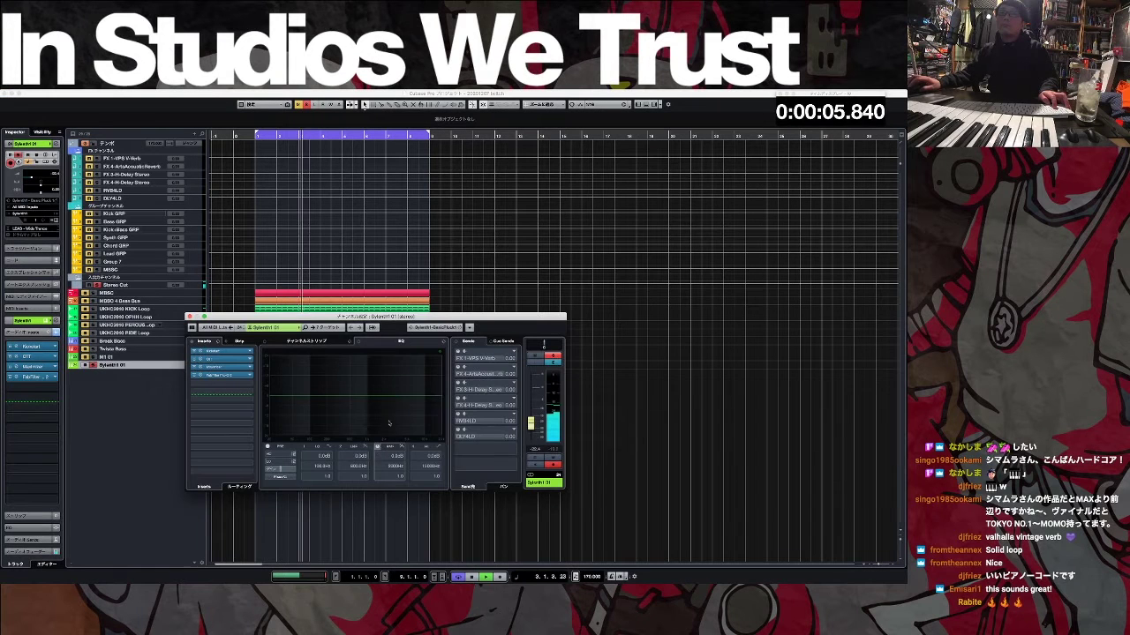
{"action": "left_click", "coordinate": [458, 369]}
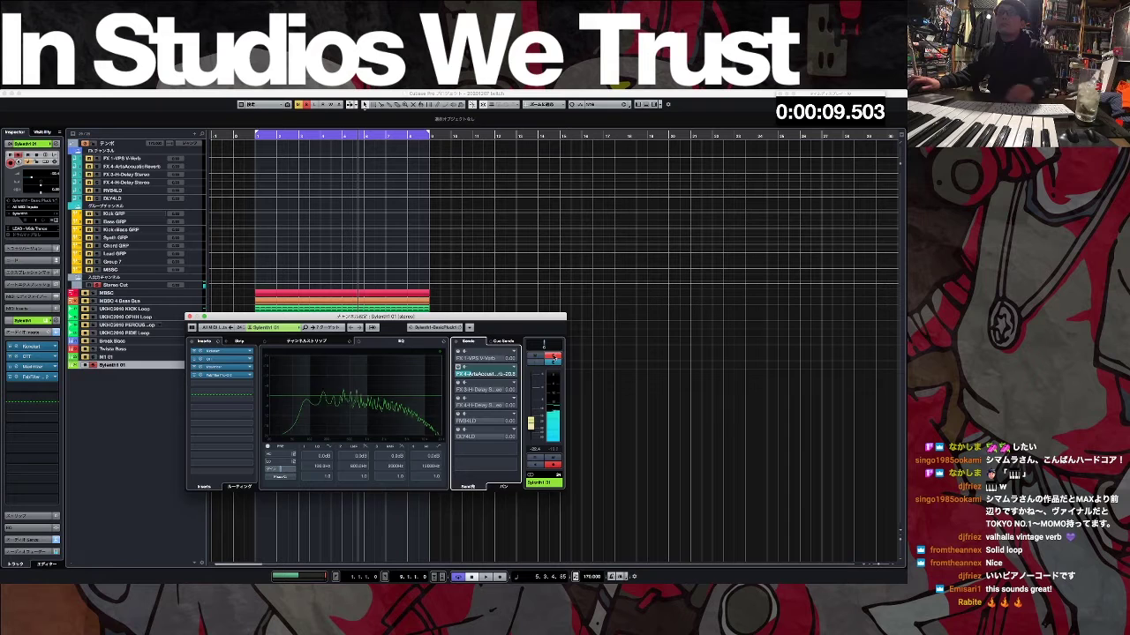
{"action": "key", "text": "space"}
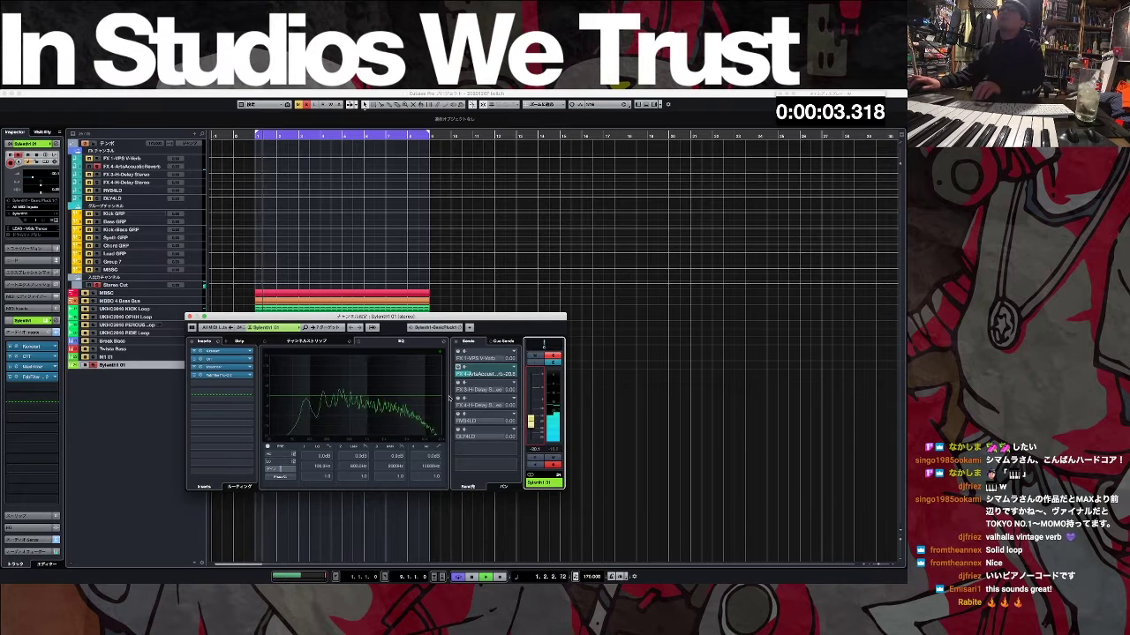
{"action": "left_click", "coordinate": [188, 315]}
Step: Stop playback, clear the Sylenth1 01 solo and mute the M1 01 track
{"action": "key", "text": "space"}
{"action": "left_click", "coordinate": [257, 159]}
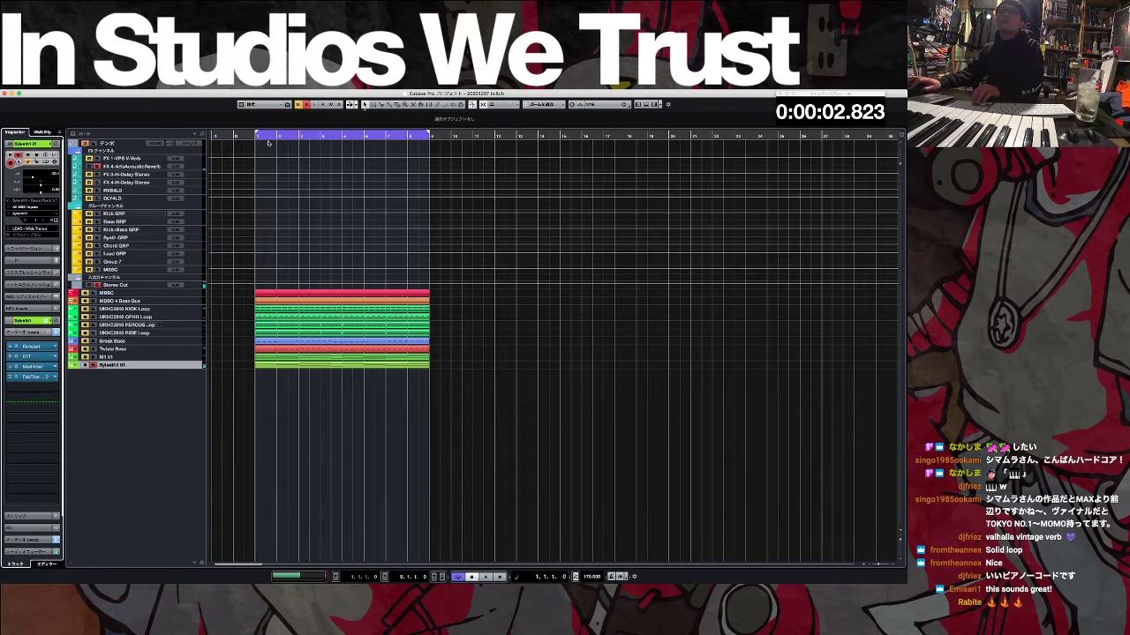
{"action": "left_click", "coordinate": [258, 175]}
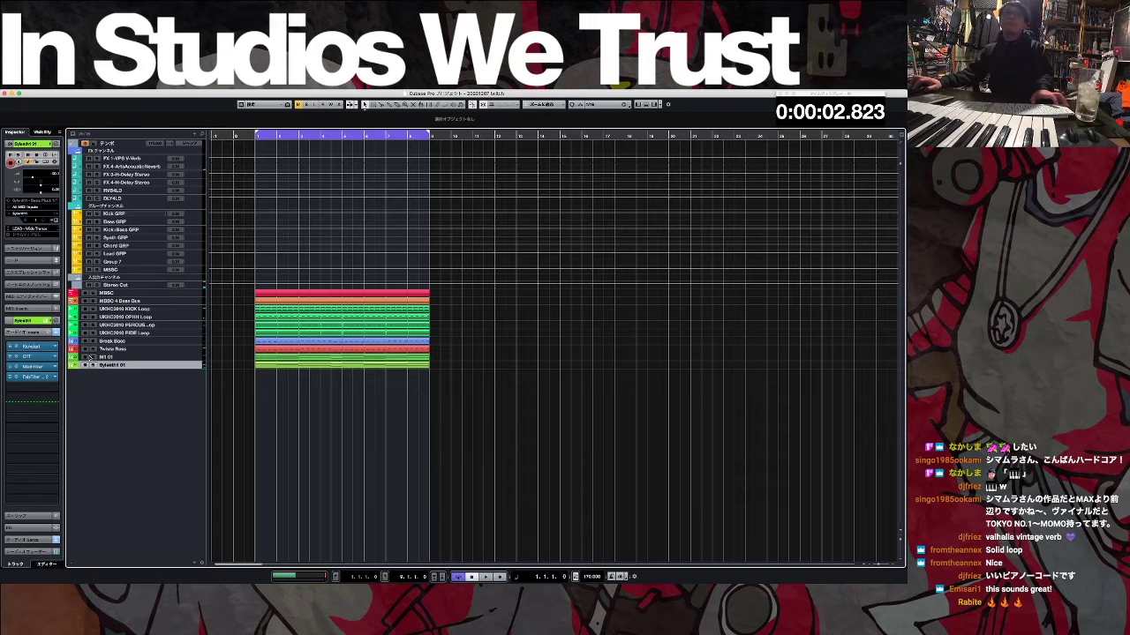
Step: Check the Dynamics module in the Stereo Out's Ozone insert and set the Maximizer threshold to -10.1 dB during playback
{"action": "left_click", "coordinate": [167, 284]}
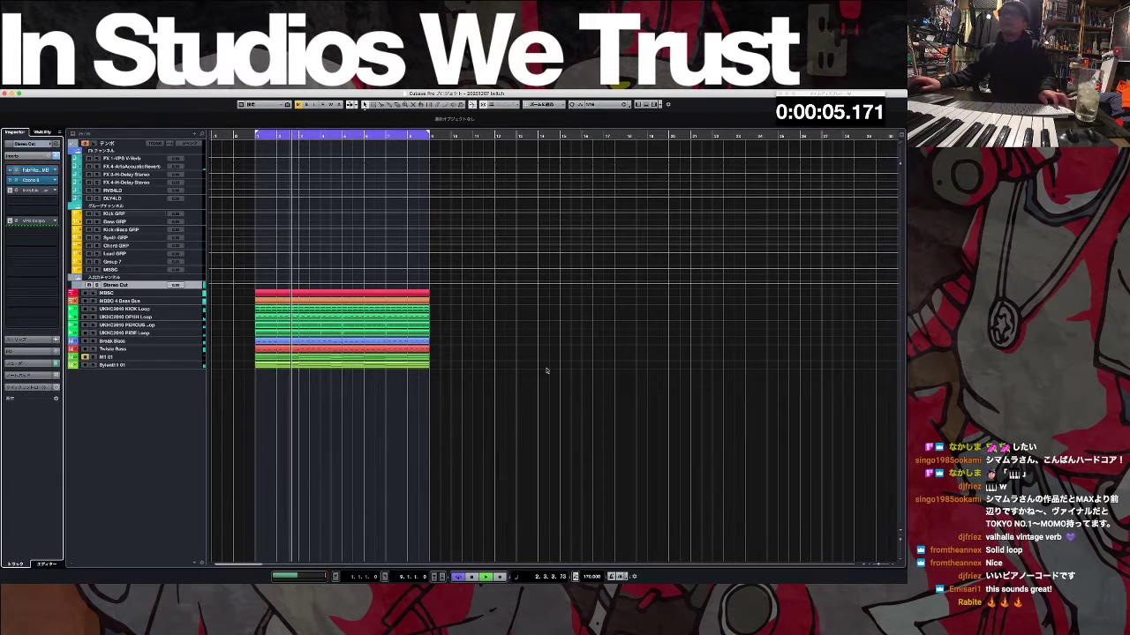
{"action": "key", "text": "F4"}
{"action": "left_click", "coordinate": [500, 297]}
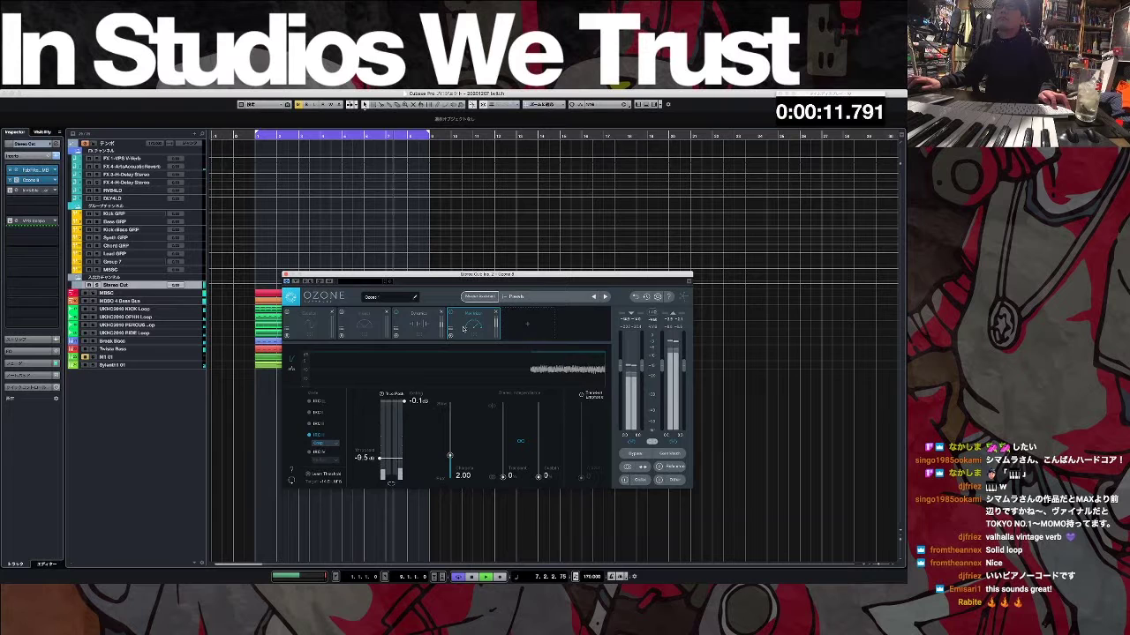
{"action": "left_click", "coordinate": [418, 323]}
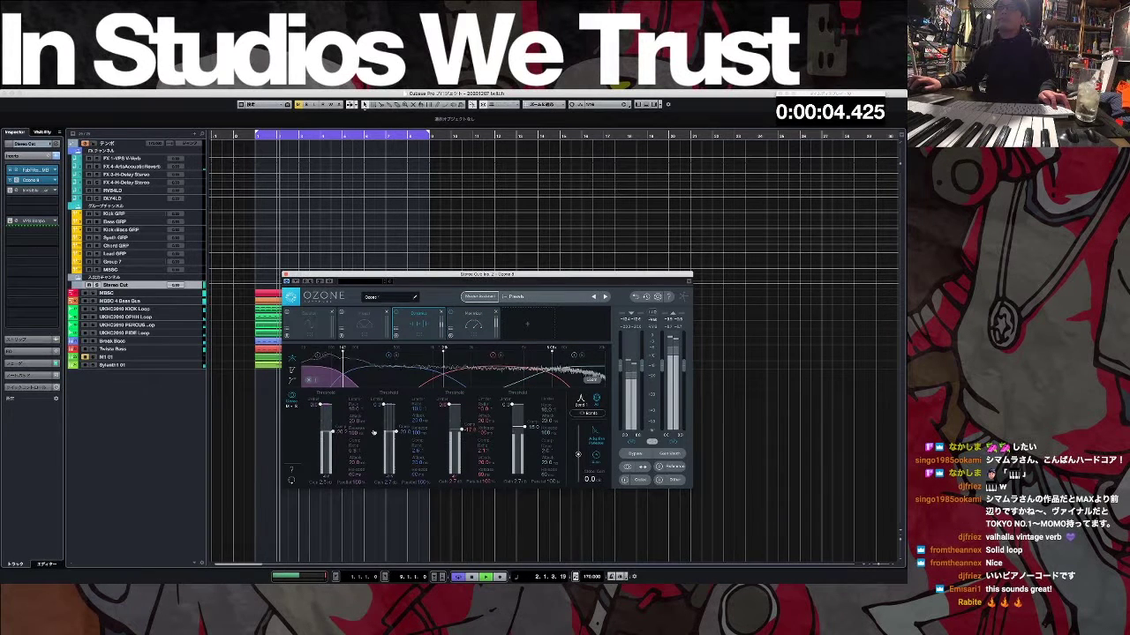
{"action": "left_click", "coordinate": [473, 325]}
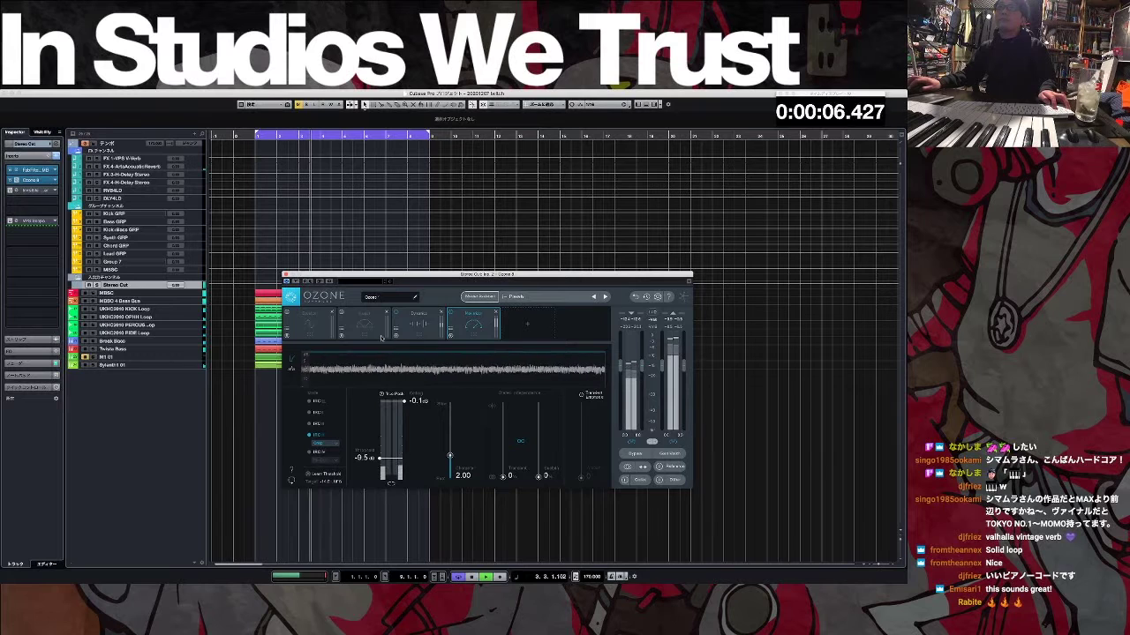
{"action": "left_click_drag", "start_coordinate": [372, 458], "coordinate": [371, 460]}
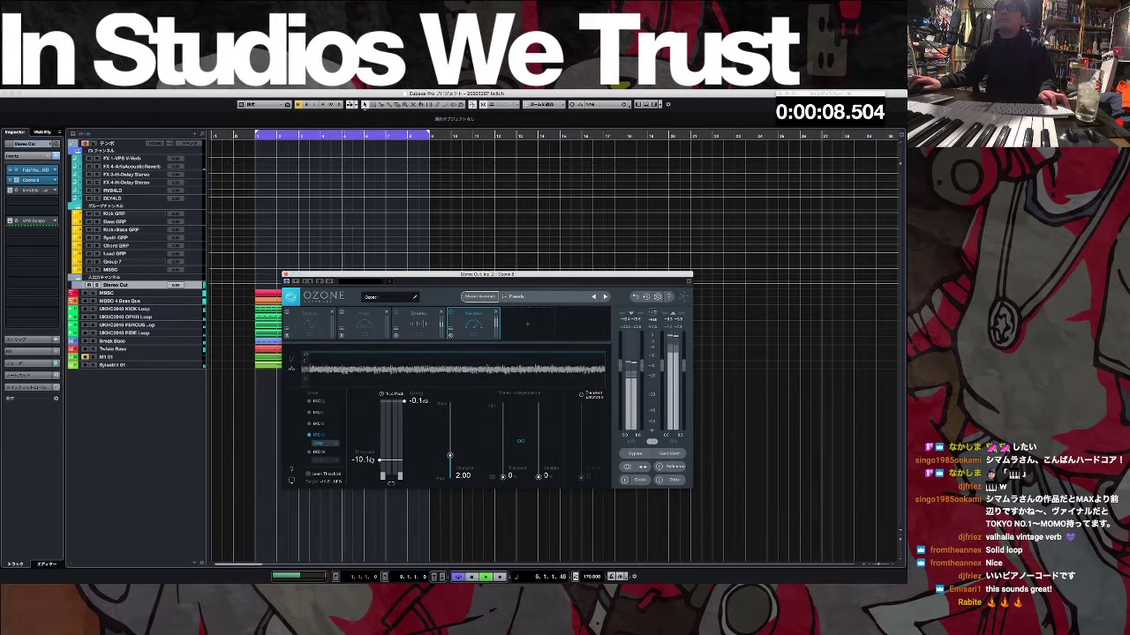
{"action": "key", "text": "super+w"}
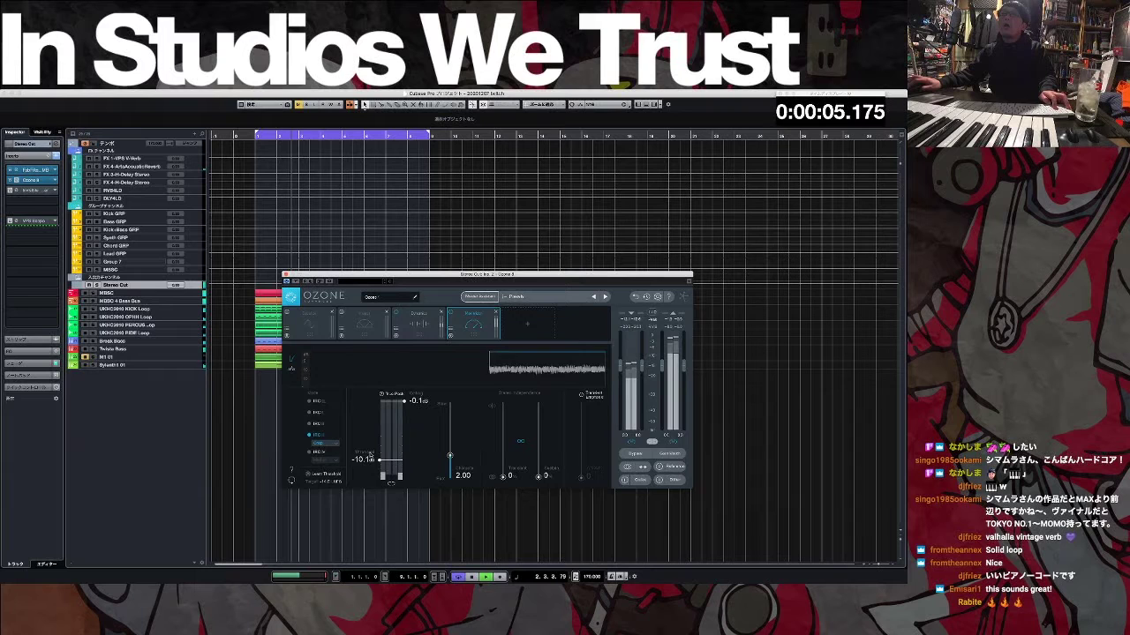
{"action": "left_click", "coordinate": [574, 366]}
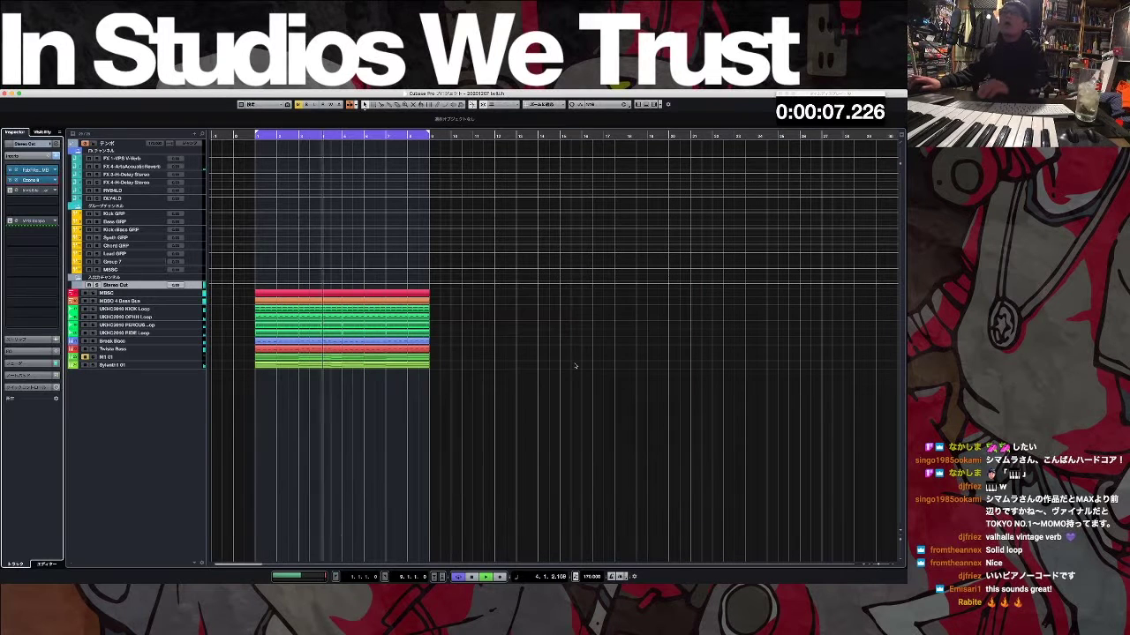
Step: Audition female vocal samples in MediaBay and insert Take Me Higher 1 and 2 on one new audio track from bar 1
{"action": "key", "text": "space"}
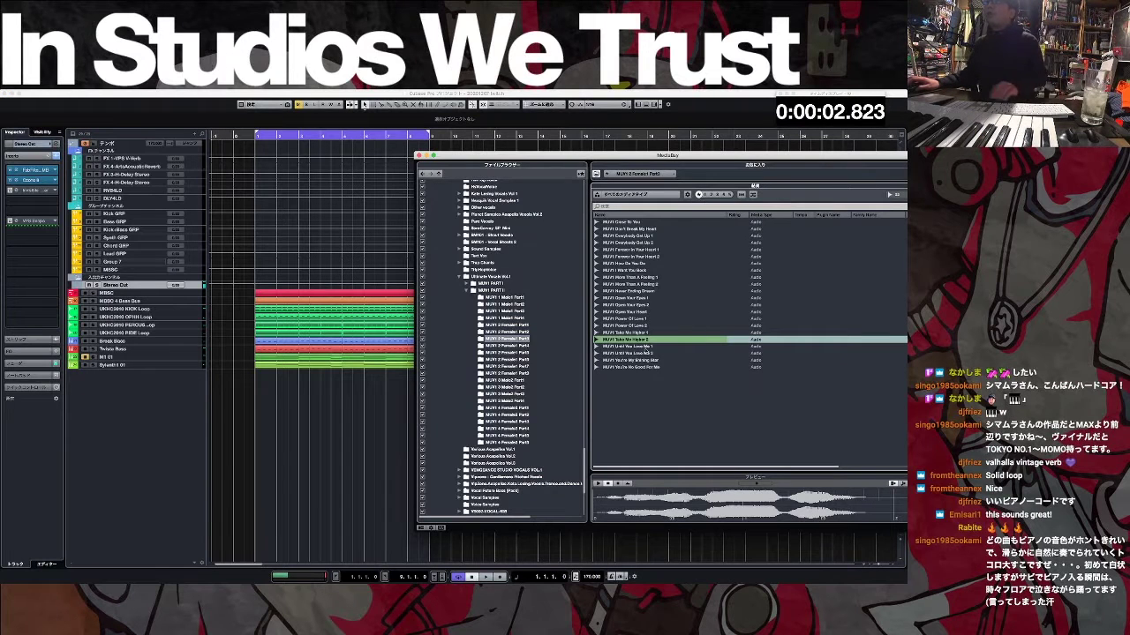
{"action": "key", "text": "Down"}
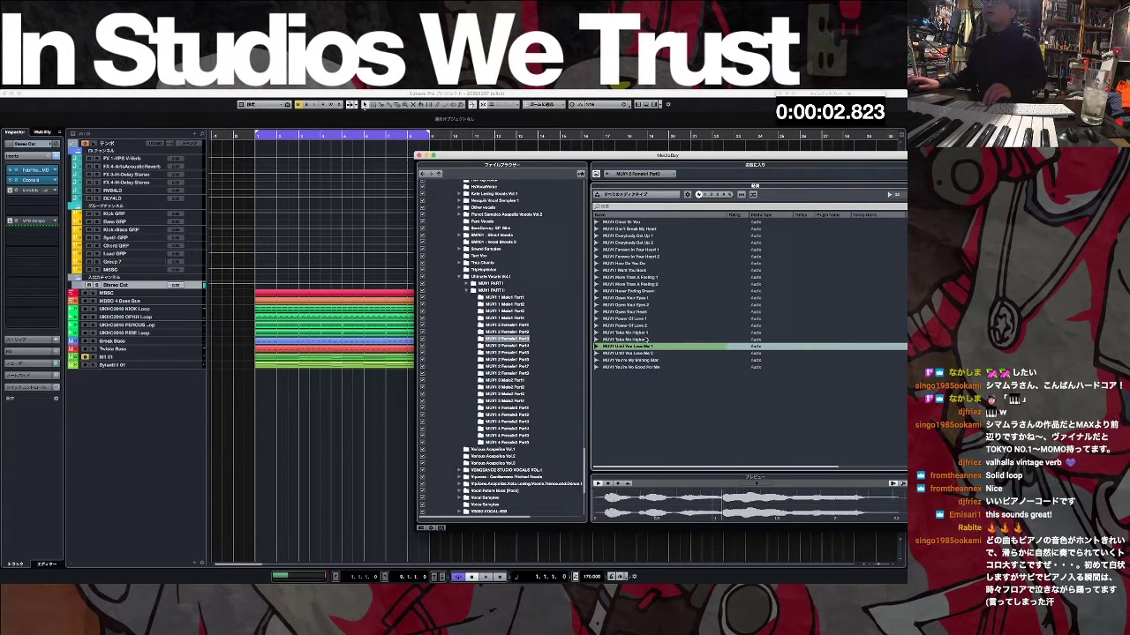
{"action": "key", "text": "Up"}
{"action": "key", "text": "Up"}
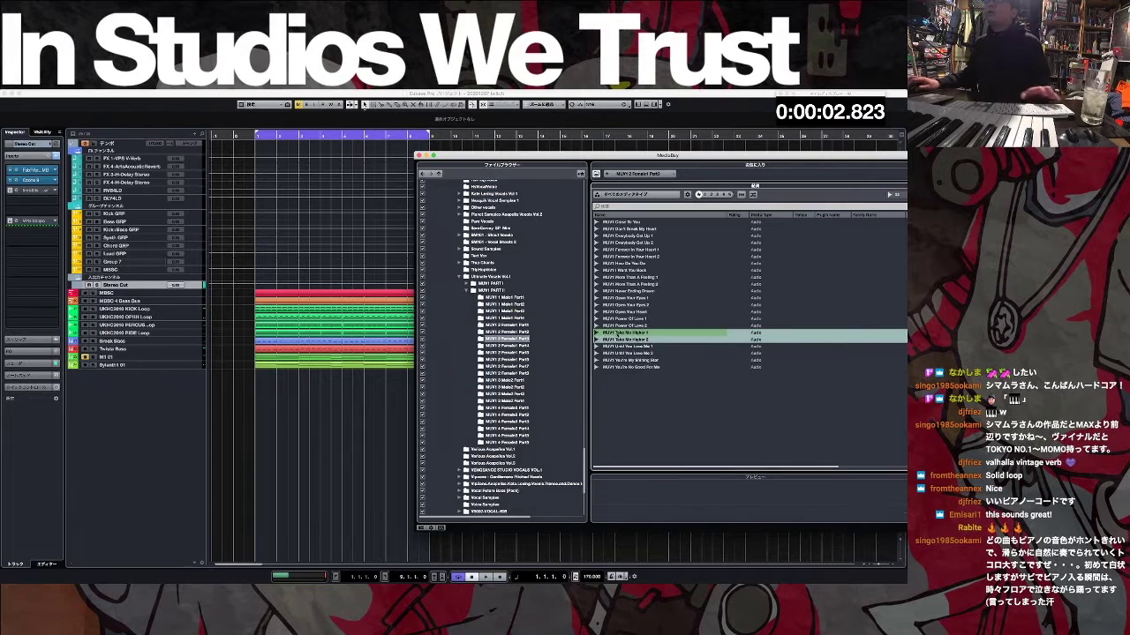
{"action": "key", "text": "F5"}
{"action": "left_click_drag", "start_coordinate": [155, 379], "coordinate": [355, 347]}
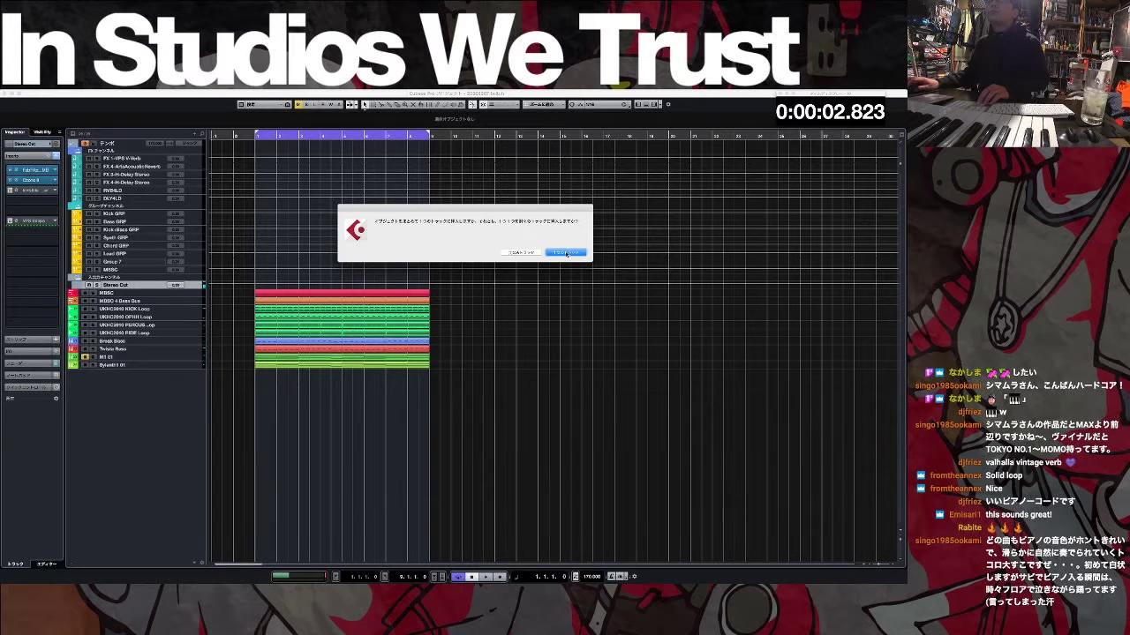
{"action": "left_click", "coordinate": [527, 253]}
{"action": "key", "text": "Return"}
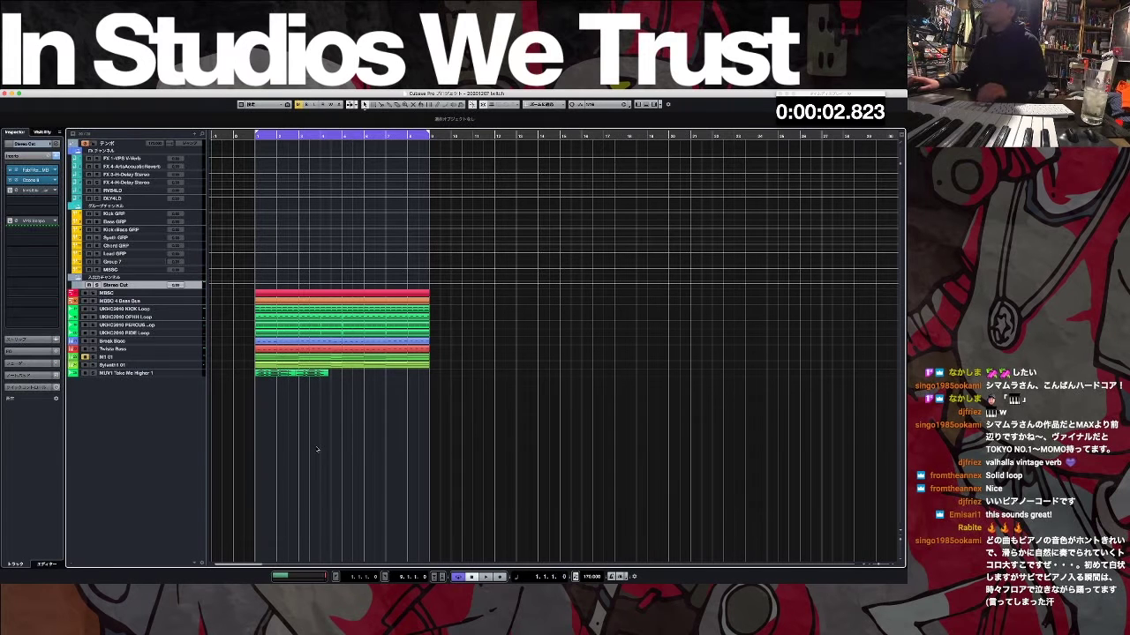
Step: Lower the Take Me Higher vocal track's volume, solo it and enlarge its track height for playback
{"action": "left_click", "coordinate": [116, 374]}
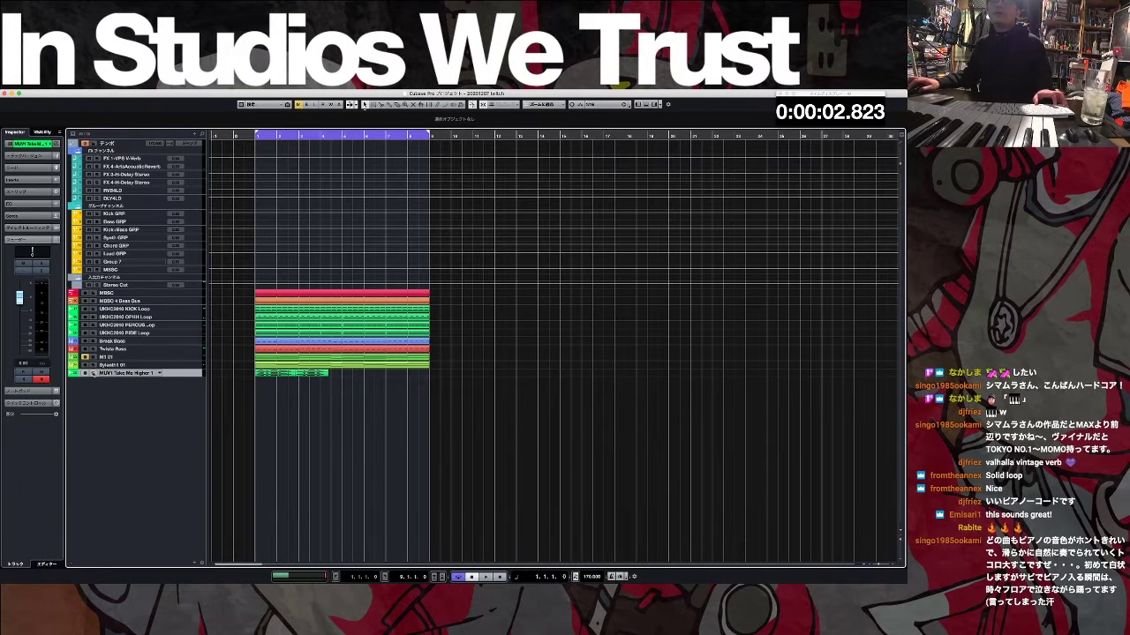
{"action": "left_click", "coordinate": [19, 333]}
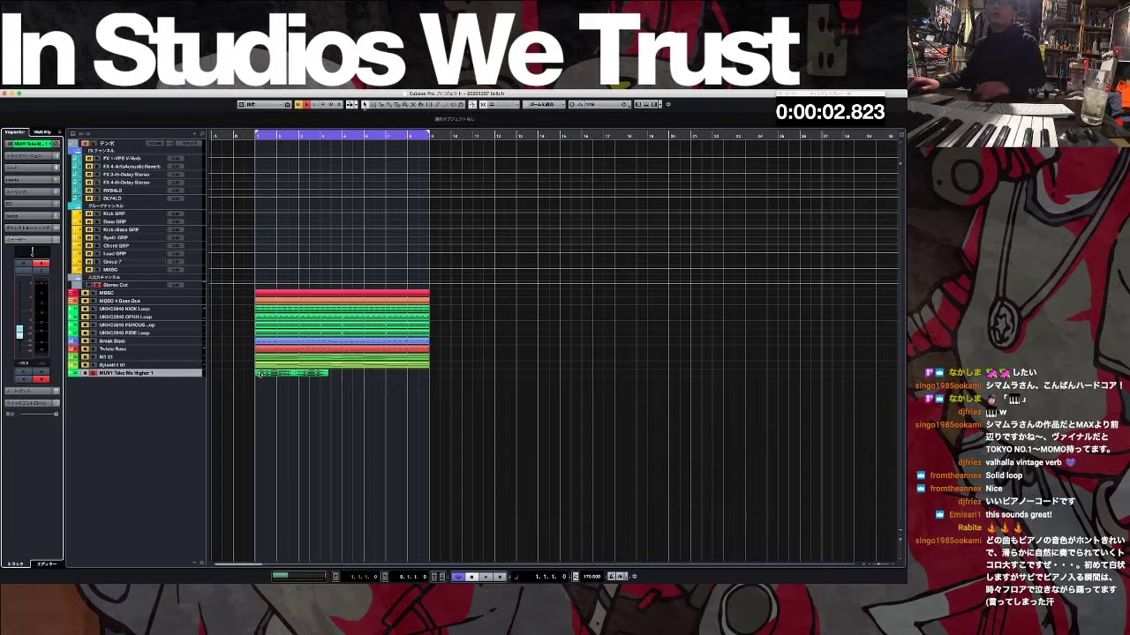
{"action": "left_click_drag", "start_coordinate": [201, 377], "coordinate": [200, 407]}
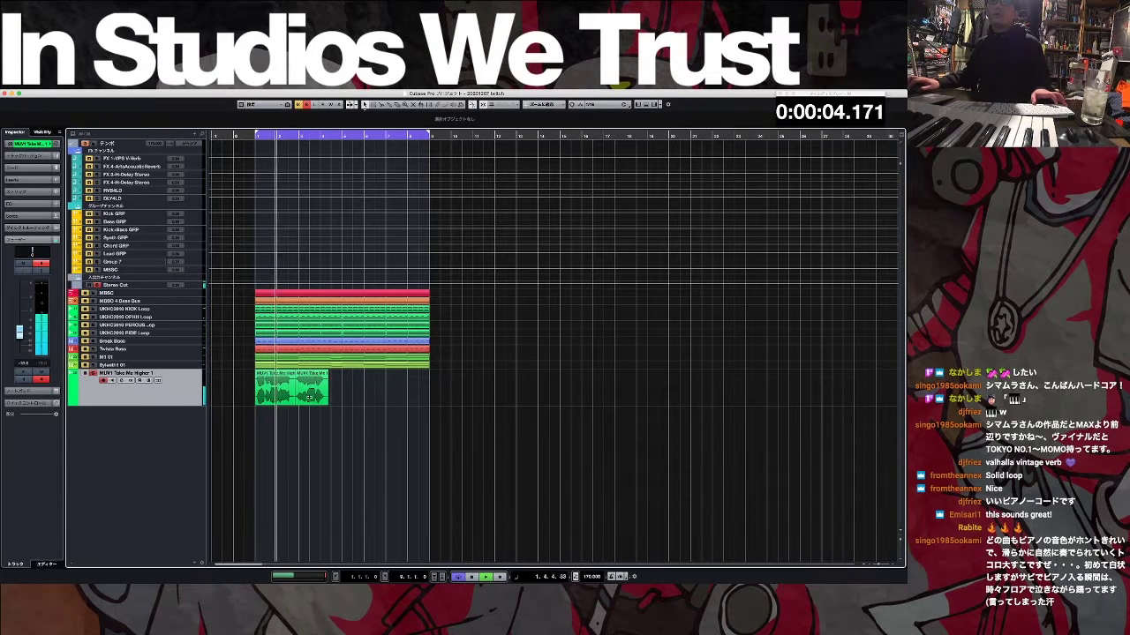
Step: Move the second Take Me Higher vocal event to bar 9, select the M1 01 track and stop playback
{"action": "left_click_drag", "start_coordinate": [319, 393], "coordinate": [453, 394]}
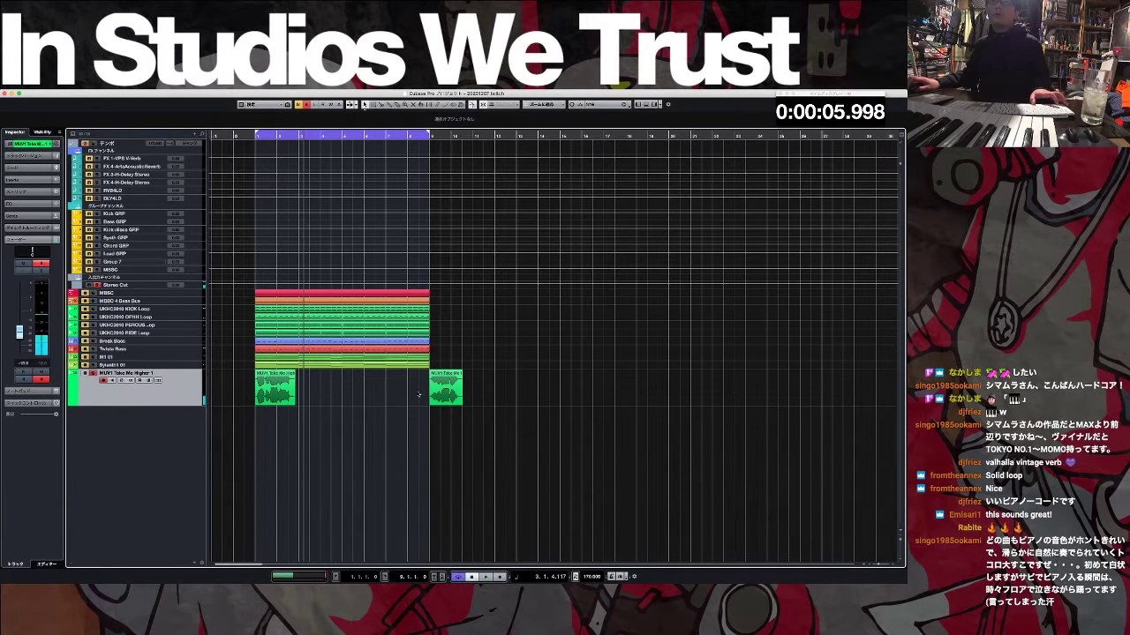
{"action": "left_click", "coordinate": [128, 359]}
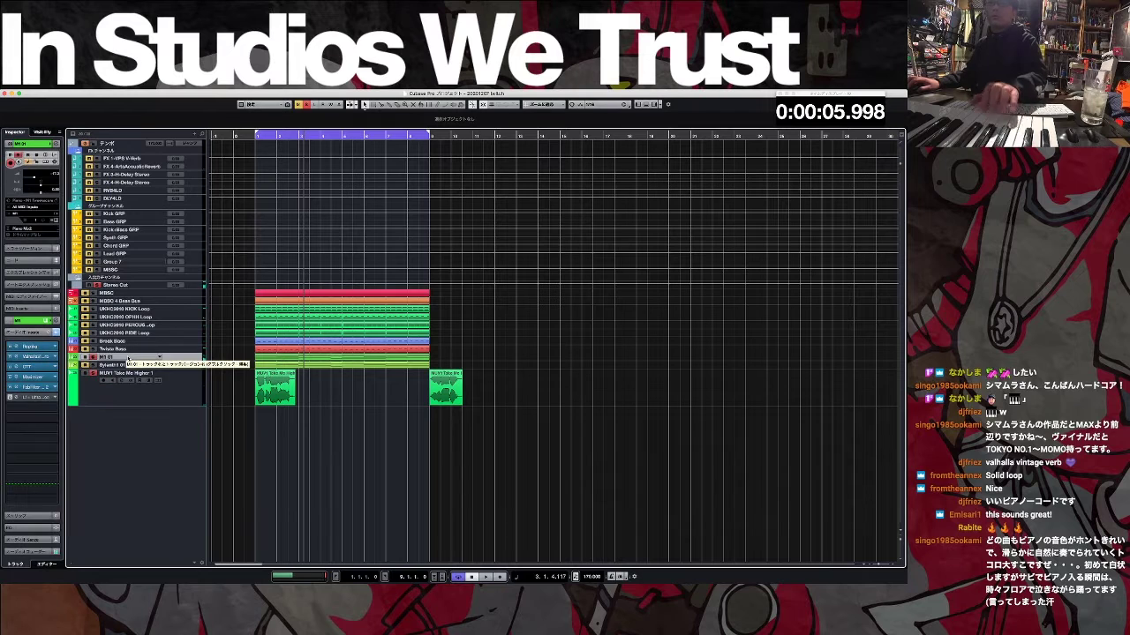
{"action": "key", "text": "space"}
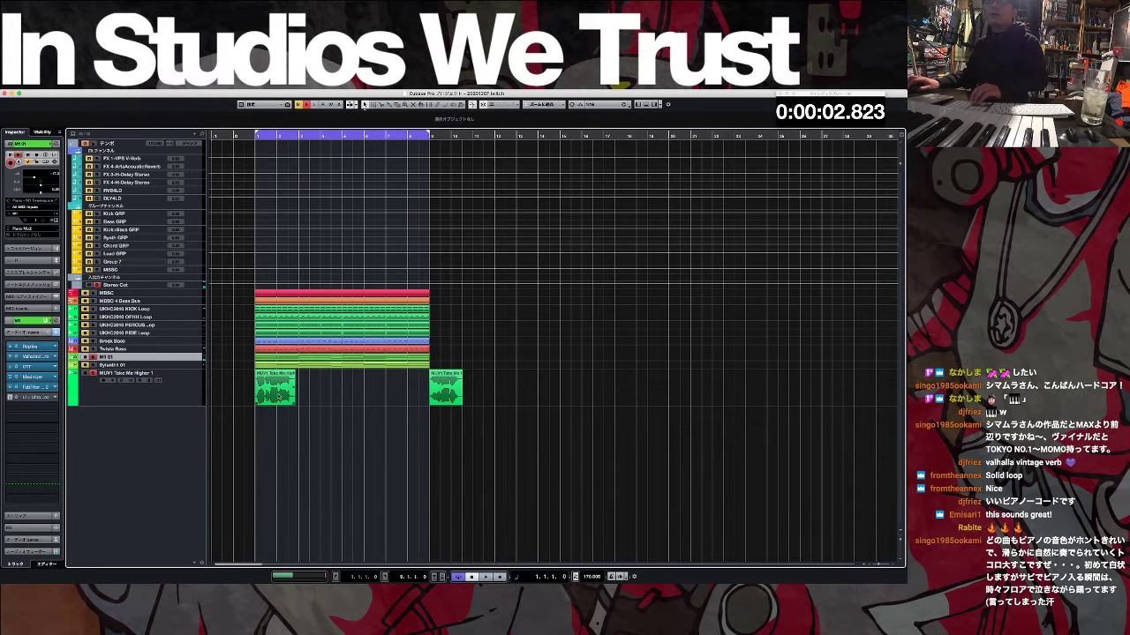
Step: Open the M1 01 piano part in the Key Editor and transpose all its notes up three semitones
{"action": "key", "text": "h"}
{"action": "key", "text": "h"}
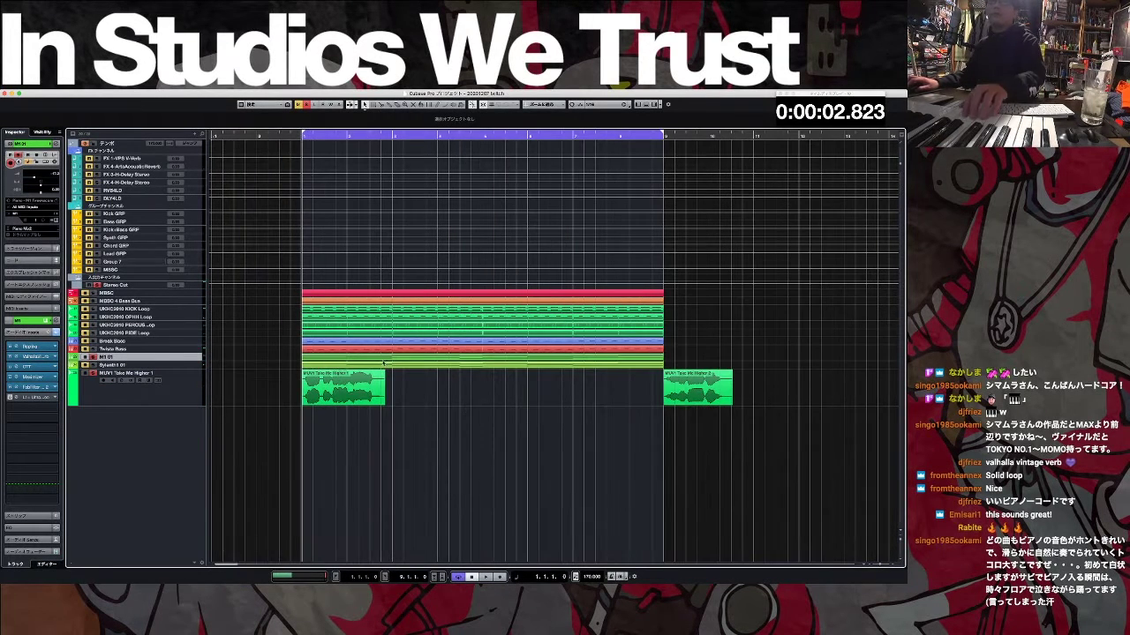
{"action": "double_click", "coordinate": [433, 360]}
{"action": "left_click", "coordinate": [247, 416]}
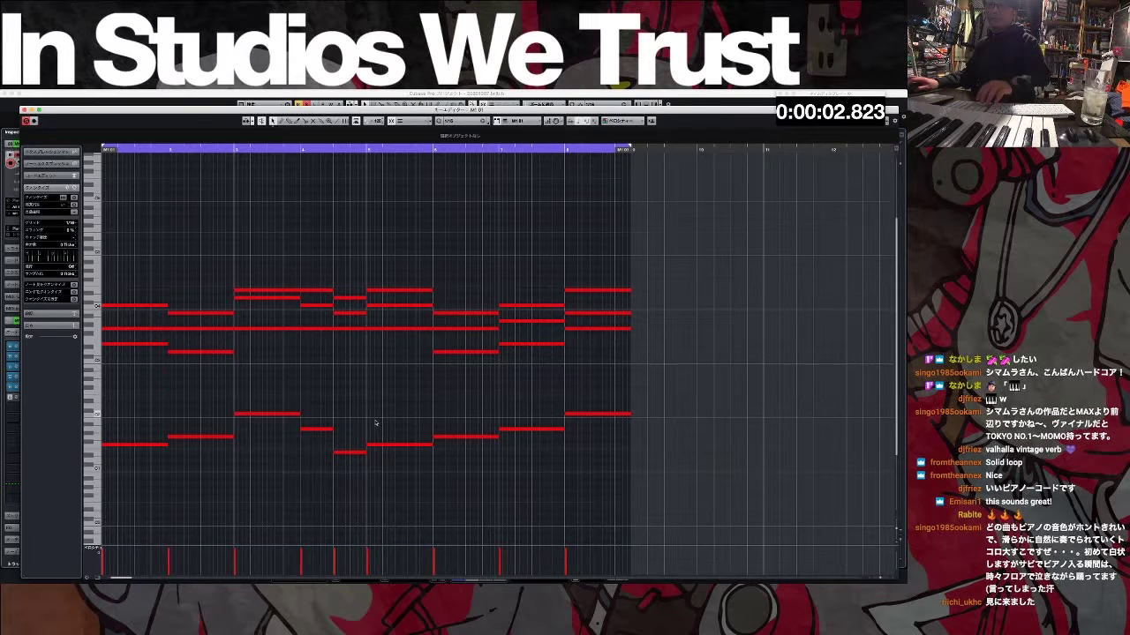
{"action": "key", "text": "Return"}
{"action": "key", "text": "space"}
{"action": "key", "text": "space"}
{"action": "double_click", "coordinate": [365, 359]}
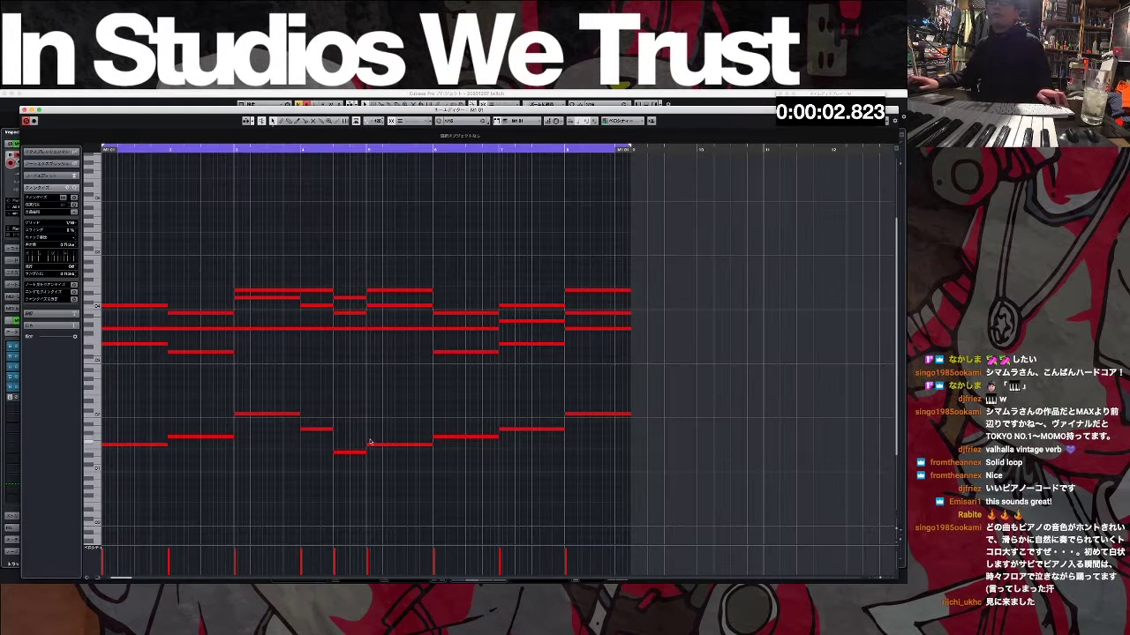
{"action": "key", "text": "super+a"}
{"action": "key", "text": "Up"}
{"action": "key", "text": "Up"}
{"action": "key", "text": "Up"}
{"action": "key", "text": "space"}
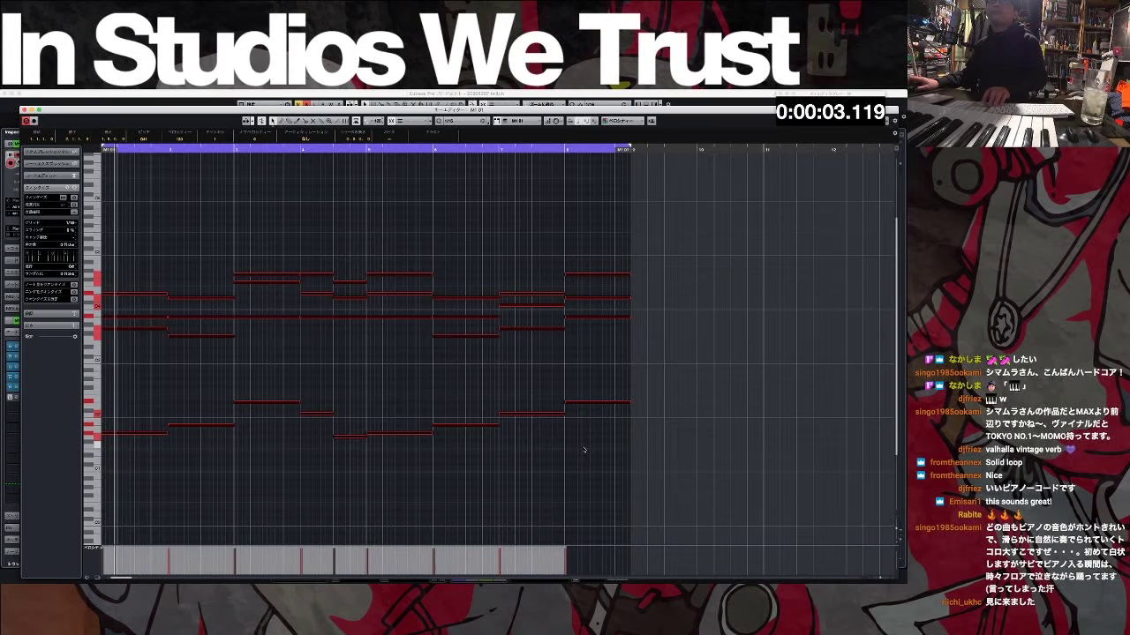
Step: Raise all M1 01 notes by one more semitone, audition them and close the Key Editor
{"action": "key", "text": "space"}
{"action": "key", "text": "space"}
{"action": "key", "text": "Up"}
{"action": "key", "text": "space"}
{"action": "key", "text": "space"}
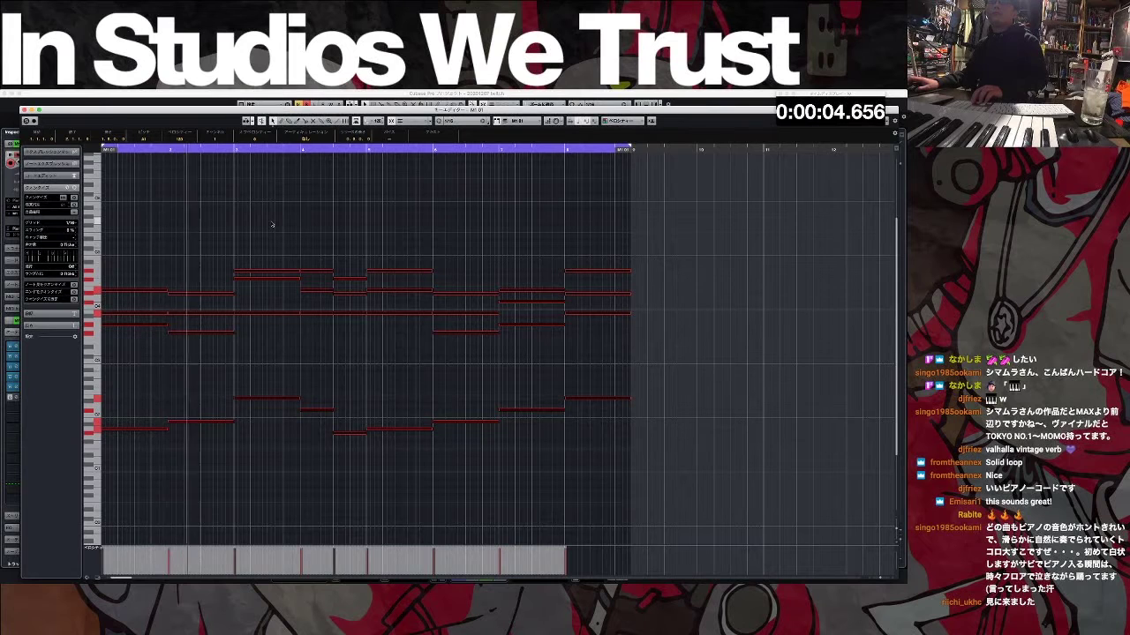
{"action": "key", "text": "Return"}
Step: Move the second Take Me Higher vocal event to bar 5 and check it against the M1 01 notes during playback
{"action": "left_click_drag", "start_coordinate": [702, 396], "coordinate": [519, 397]}
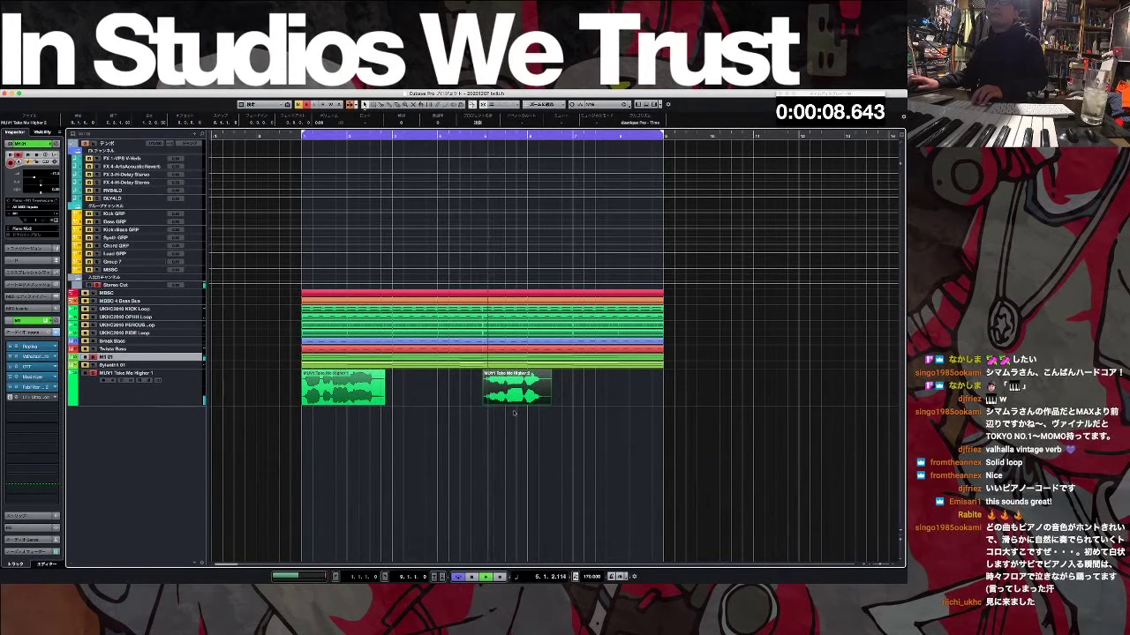
{"action": "double_click", "coordinate": [526, 362]}
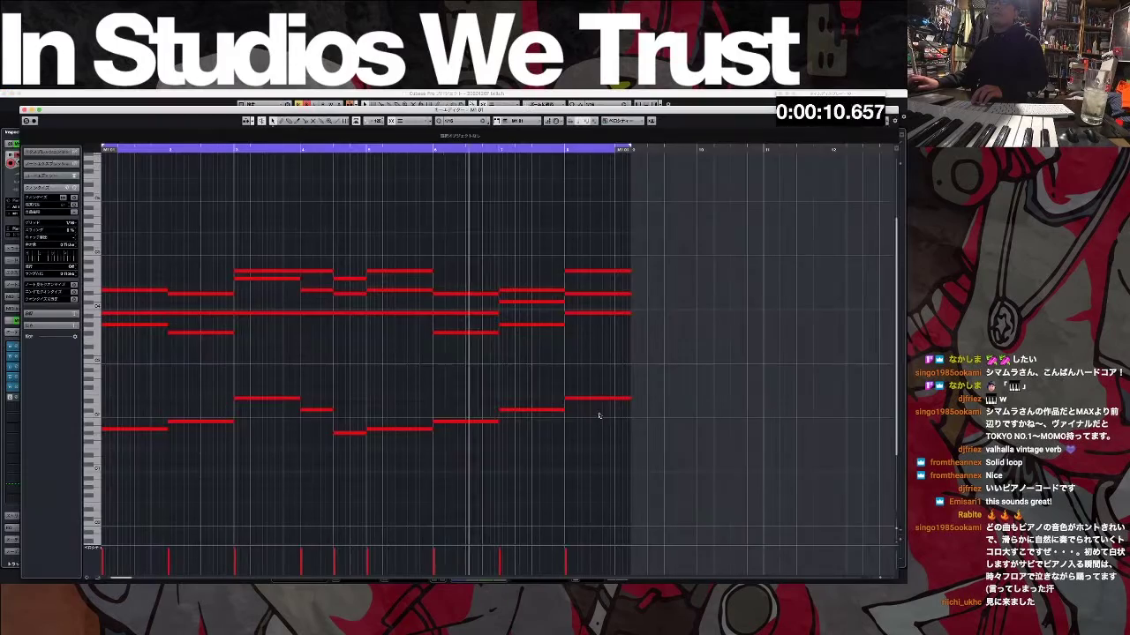
{"action": "key", "text": "space"}
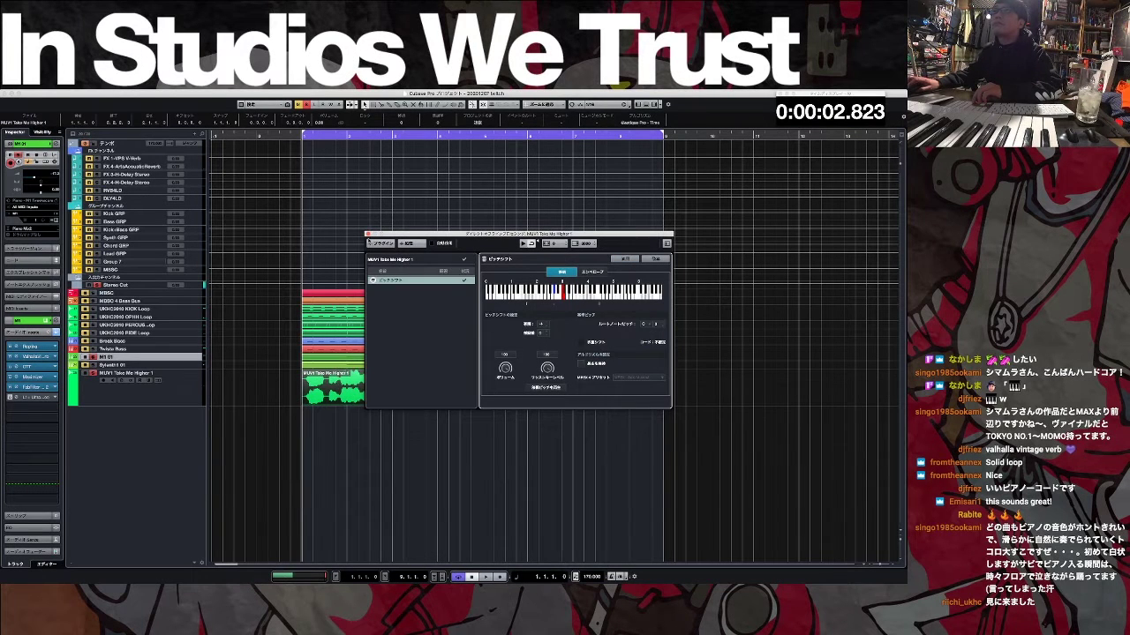
Step: Audition the Take Me Higher vocals with Pitch Shift at -4 semitones and move the first event slightly before bar 1
{"action": "key", "text": "space"}
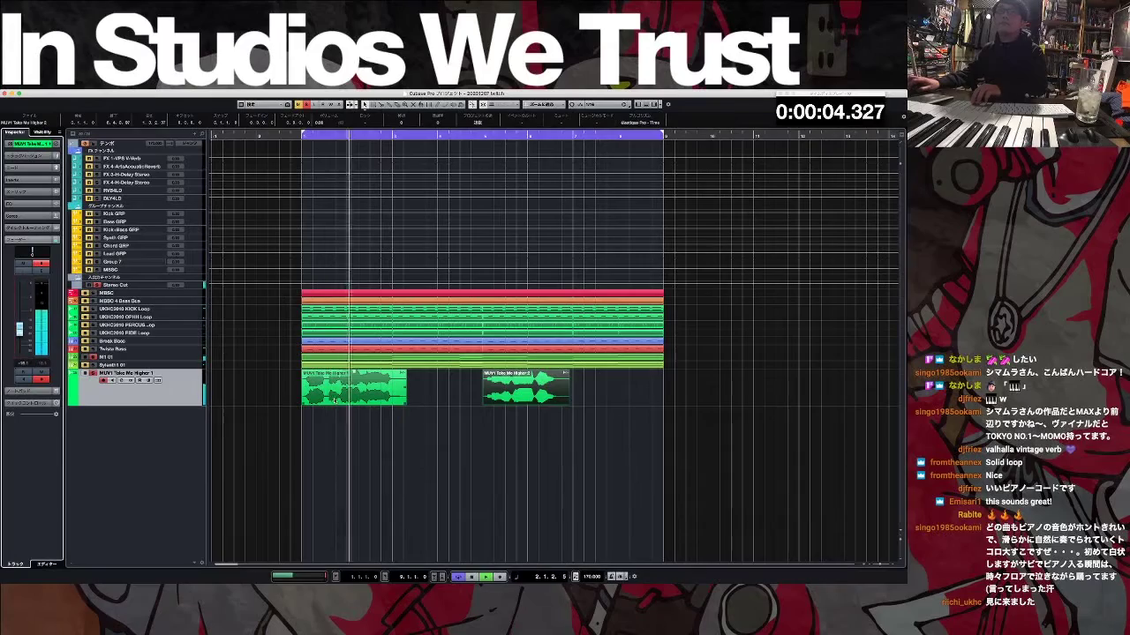
{"action": "key", "text": "space"}
{"action": "left_click_drag", "start_coordinate": [339, 394], "coordinate": [334, 395]}
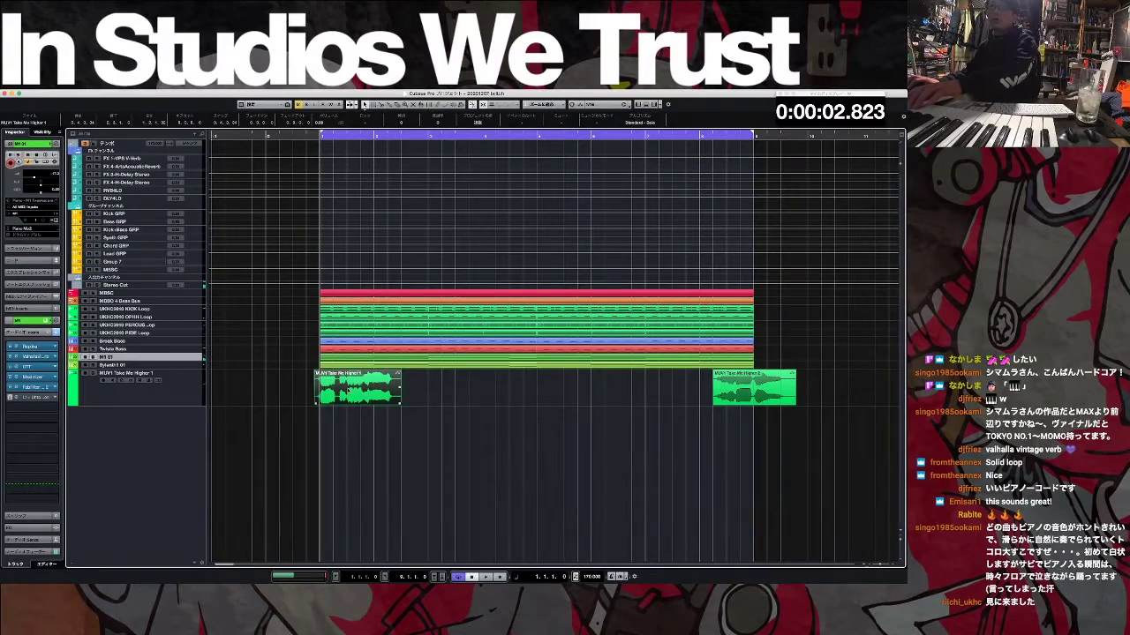
Step: Open Take Me Higher 1 in the Sample Editor and raise all its VariAudio segments, leveling the long middle notes to one pitch
{"action": "double_click", "coordinate": [327, 388]}
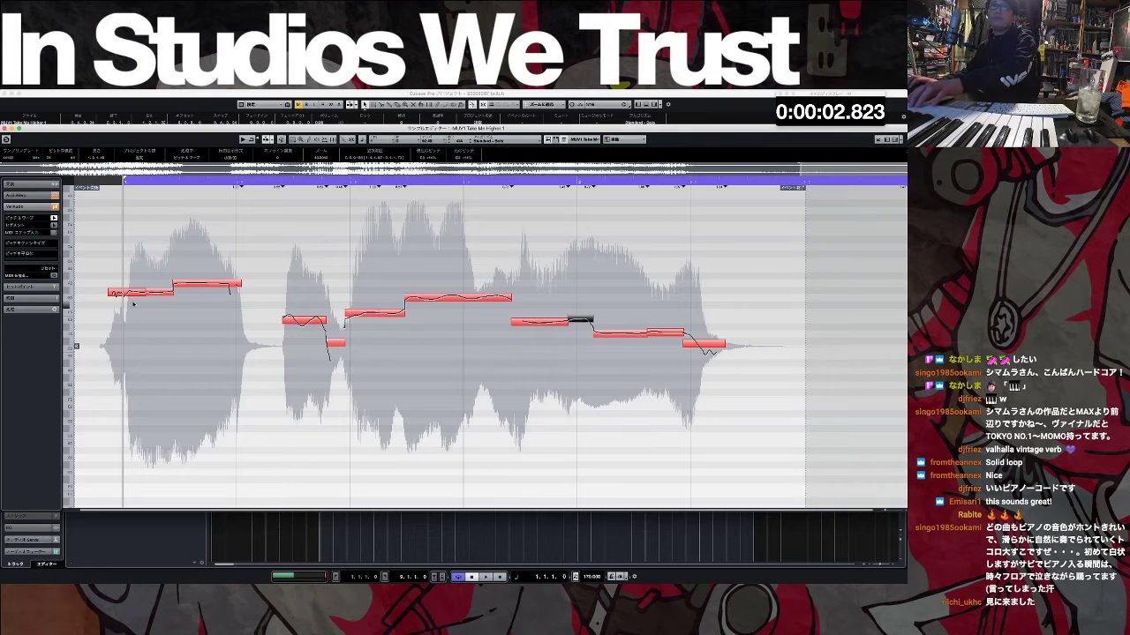
{"action": "left_click_drag", "start_coordinate": [238, 256], "coordinate": [107, 314]}
{"action": "left_click_drag", "start_coordinate": [198, 285], "coordinate": [199, 232]}
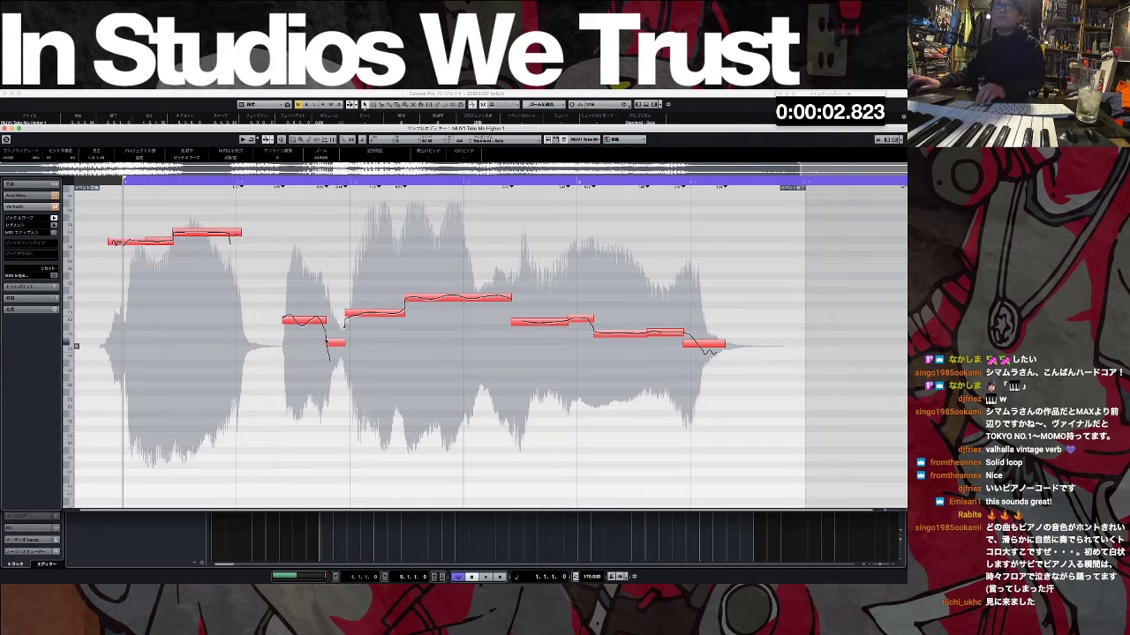
{"action": "left_click_drag", "start_coordinate": [302, 323], "coordinate": [303, 271]}
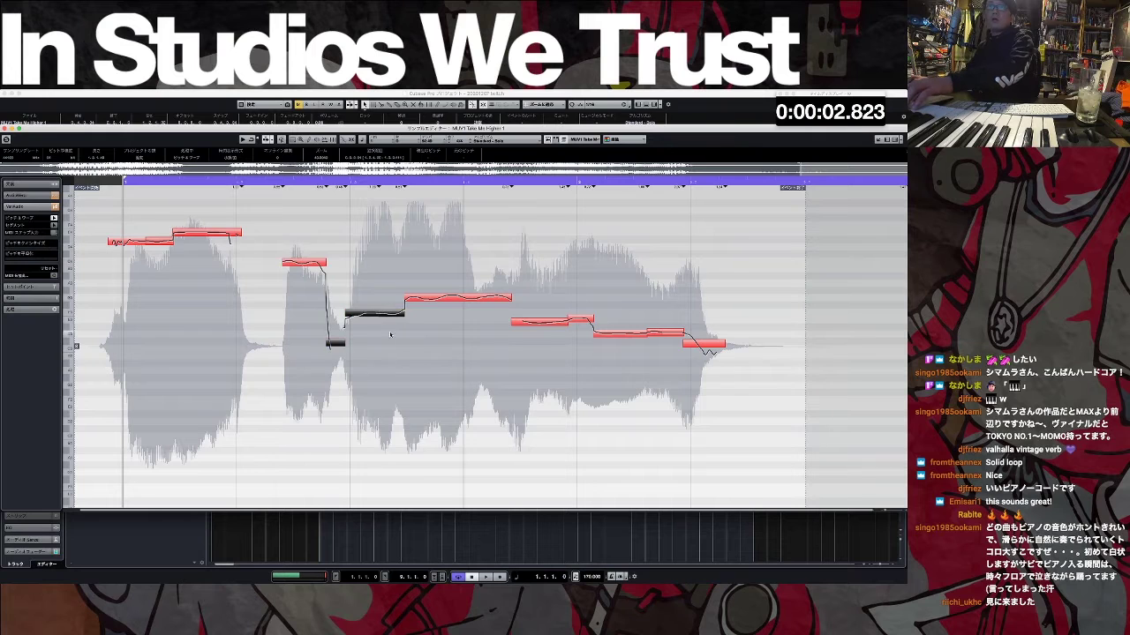
{"action": "left_click_drag", "start_coordinate": [361, 318], "coordinate": [365, 243]}
{"action": "left_click_drag", "start_coordinate": [481, 301], "coordinate": [482, 250]}
{"action": "left_click_drag", "start_coordinate": [551, 300], "coordinate": [717, 354]}
{"action": "left_click_drag", "start_coordinate": [547, 323], "coordinate": [548, 264]}
{"action": "left_click", "coordinate": [587, 251]}
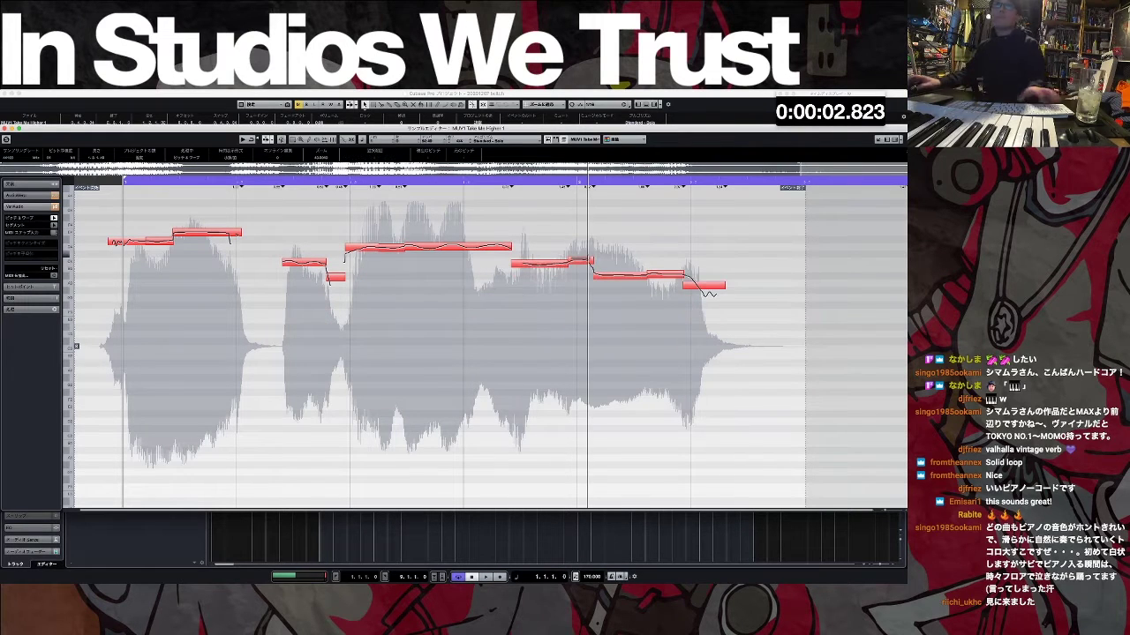
Step: Audition the vocal, lower the start of the long middle note and raise the VariAudio segments of the closing phrase
{"action": "key", "text": "space"}
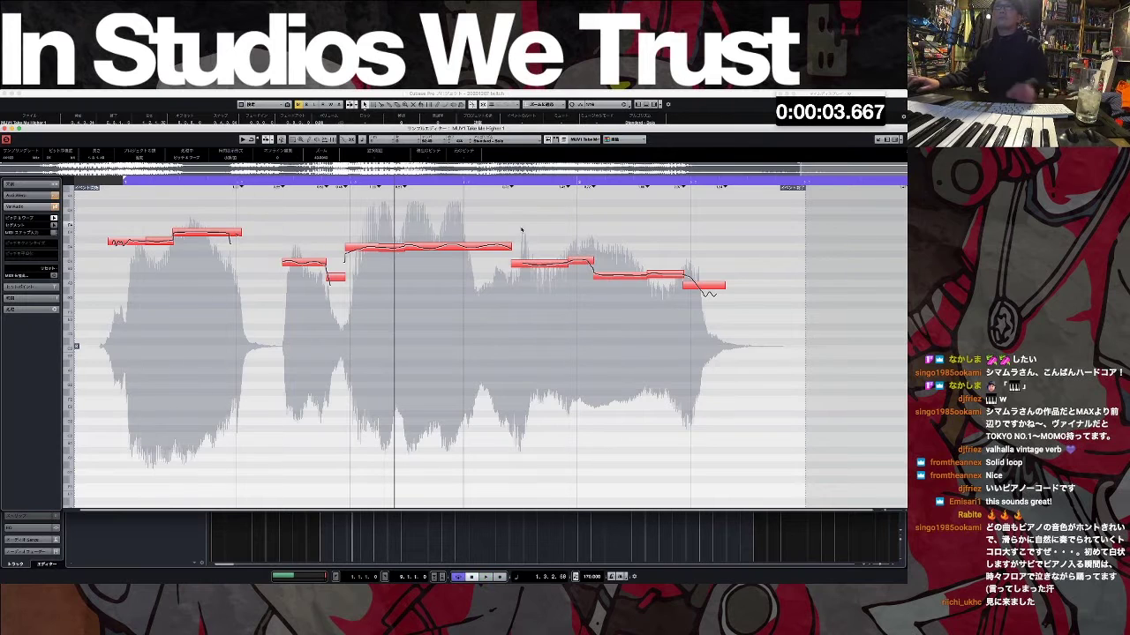
{"action": "key", "text": "space"}
{"action": "left_click", "coordinate": [364, 264]}
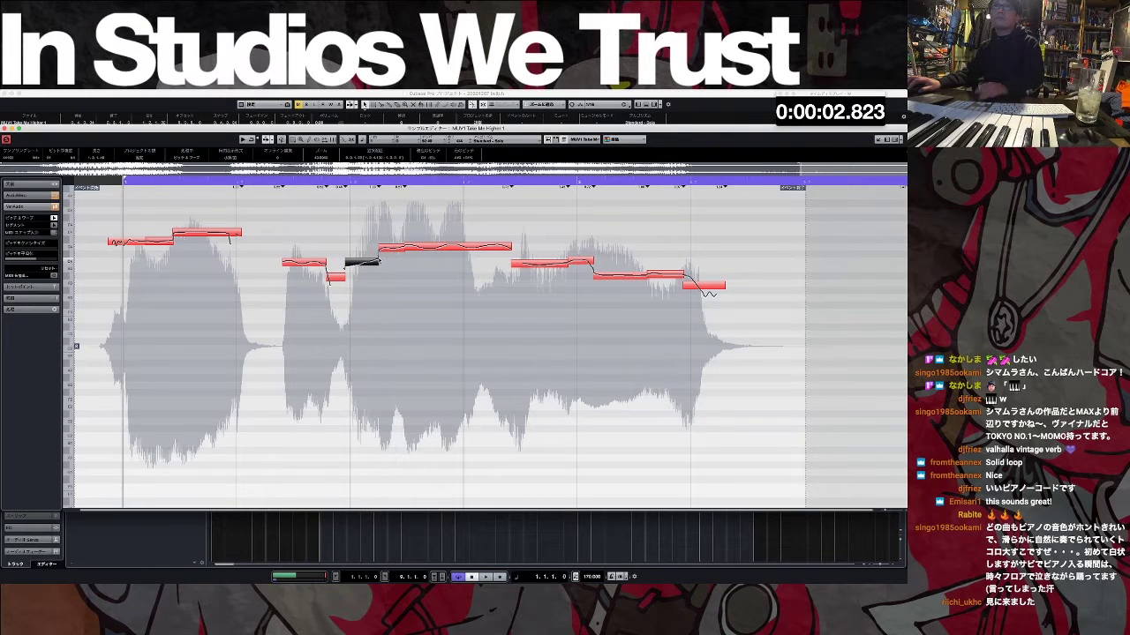
{"action": "key", "text": "space"}
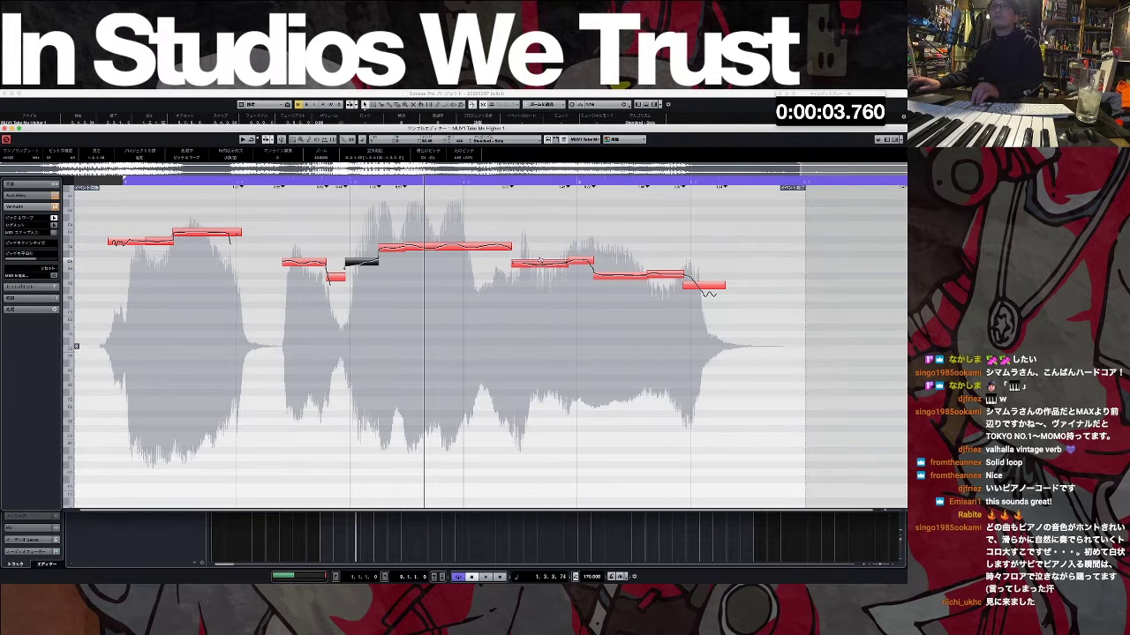
{"action": "left_click_drag", "start_coordinate": [540, 262], "coordinate": [570, 248]}
{"action": "key", "text": "space"}
{"action": "left_click_drag", "start_coordinate": [620, 282], "coordinate": [624, 265]}
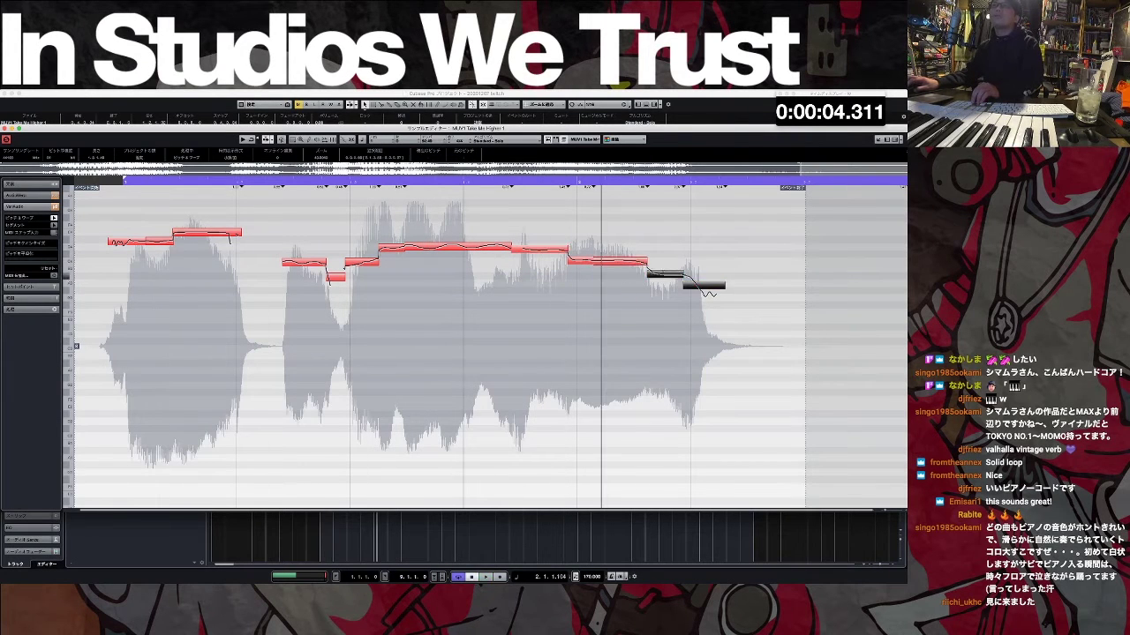
{"action": "key", "text": "space"}
{"action": "key", "text": "space"}
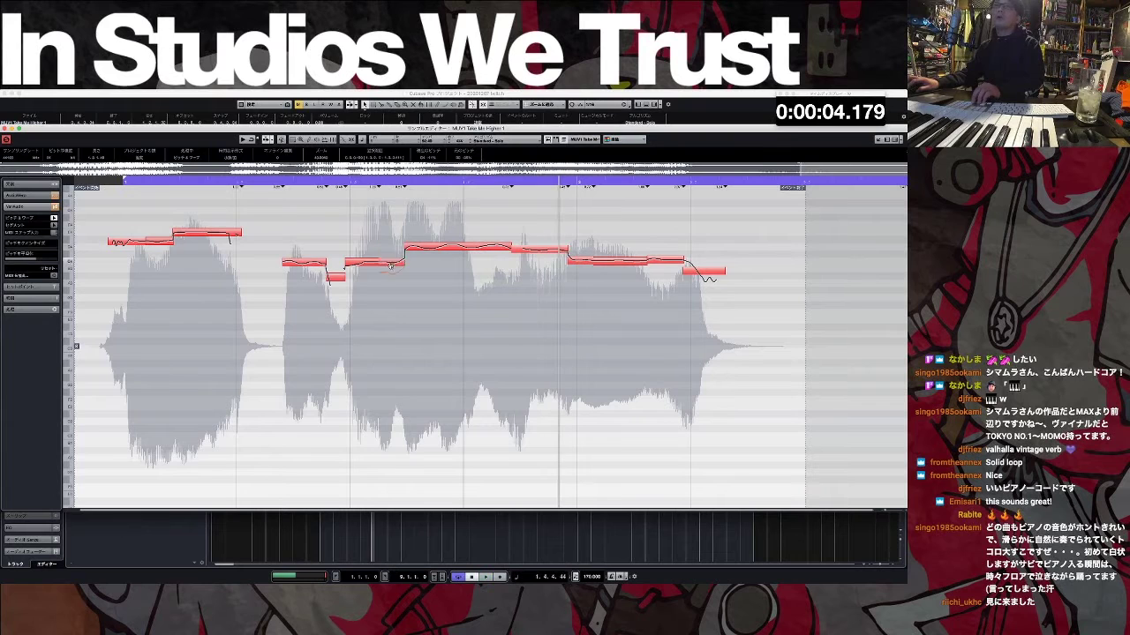
Step: Fine-tune the VariAudio melody by lowering the rest of the middle phrase's opening note and the first segment, and raising a short closing-phrase segment
{"action": "left_click_drag", "start_coordinate": [391, 267], "coordinate": [391, 265]}
{"action": "key", "text": "space"}
{"action": "key", "text": "space"}
{"action": "left_click", "coordinate": [144, 242]}
{"action": "left_click_drag", "start_coordinate": [144, 242], "coordinate": [144, 250]}
{"action": "key", "text": "space"}
{"action": "left_click", "coordinate": [290, 231]}
{"action": "key", "text": "space"}
{"action": "left_click_drag", "start_coordinate": [582, 261], "coordinate": [567, 246]}
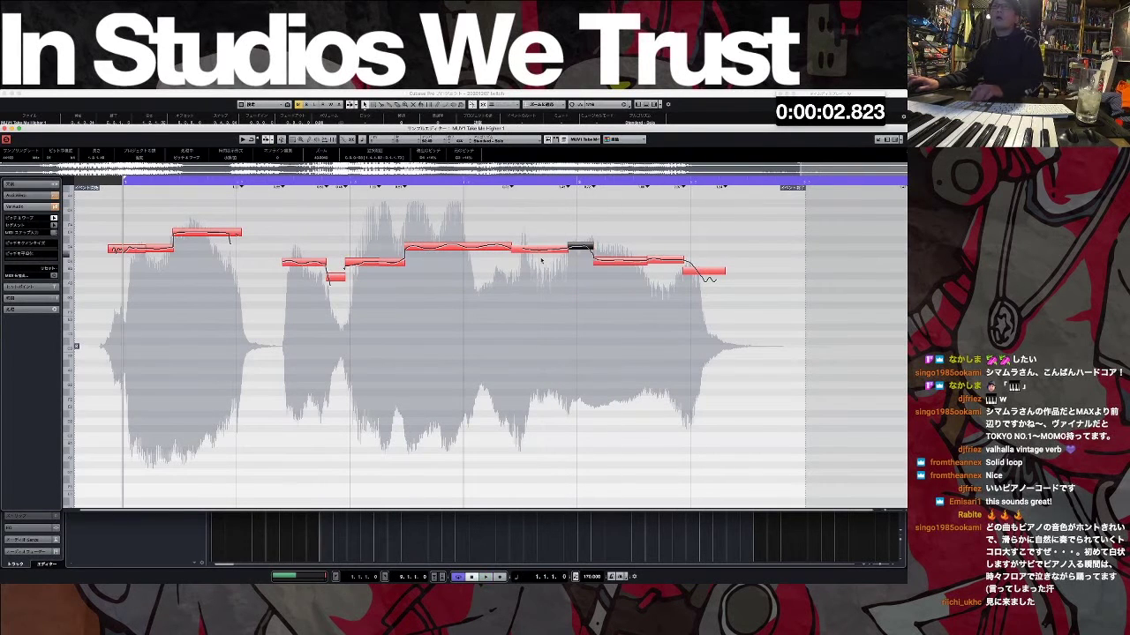
{"action": "left_click", "coordinate": [540, 307]}
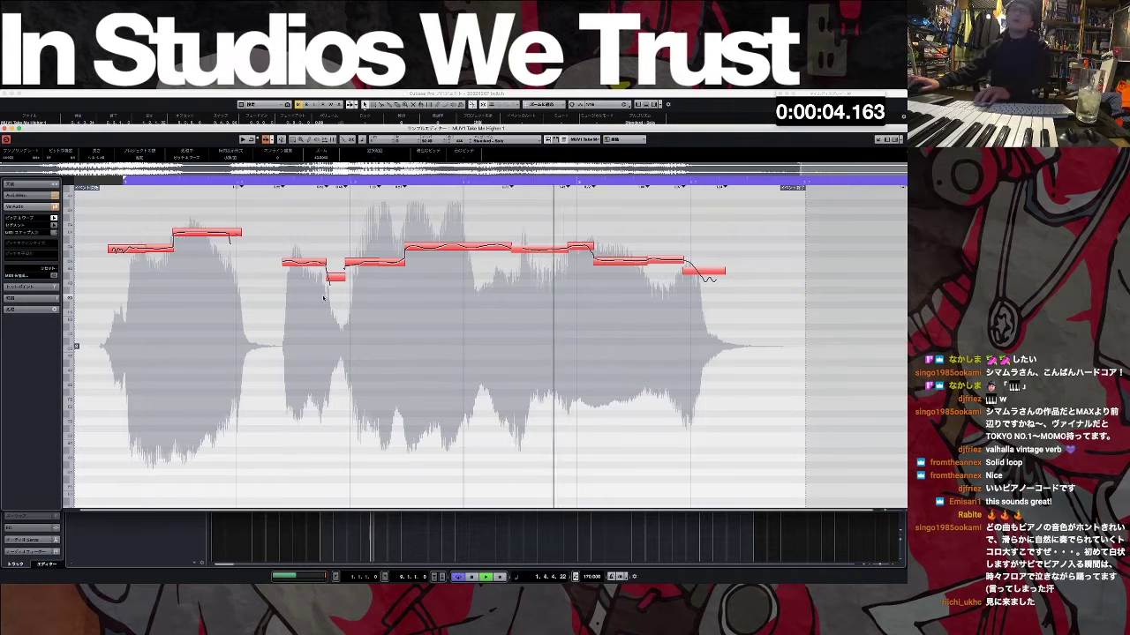
Step: Close the Sample Editor, return to the project start and select the Take Me Higher vocal track
{"action": "key", "text": "space"}
{"action": "key", "text": "Return"}
{"action": "key", "text": "KP_1"}
{"action": "left_click", "coordinate": [545, 429]}
{"action": "key", "text": "space"}
{"action": "left_click", "coordinate": [135, 401]}
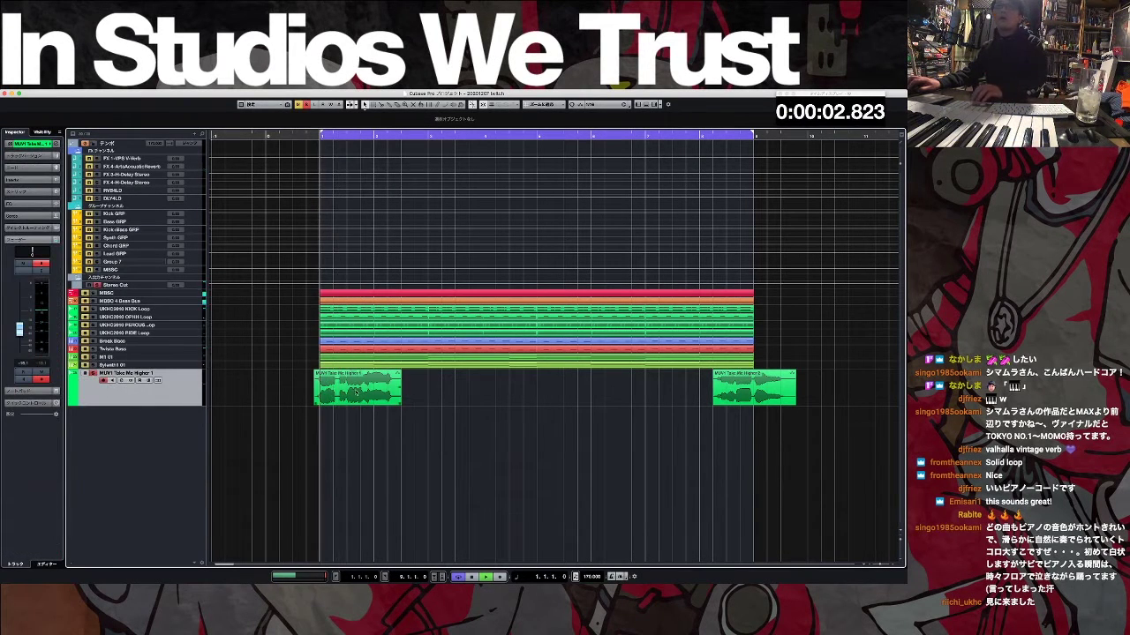
Step: Insert CLA Vocals on the vocal track, load its Rock Female preset during playback and close the plug-in
{"action": "key", "text": "ctrl+e"}
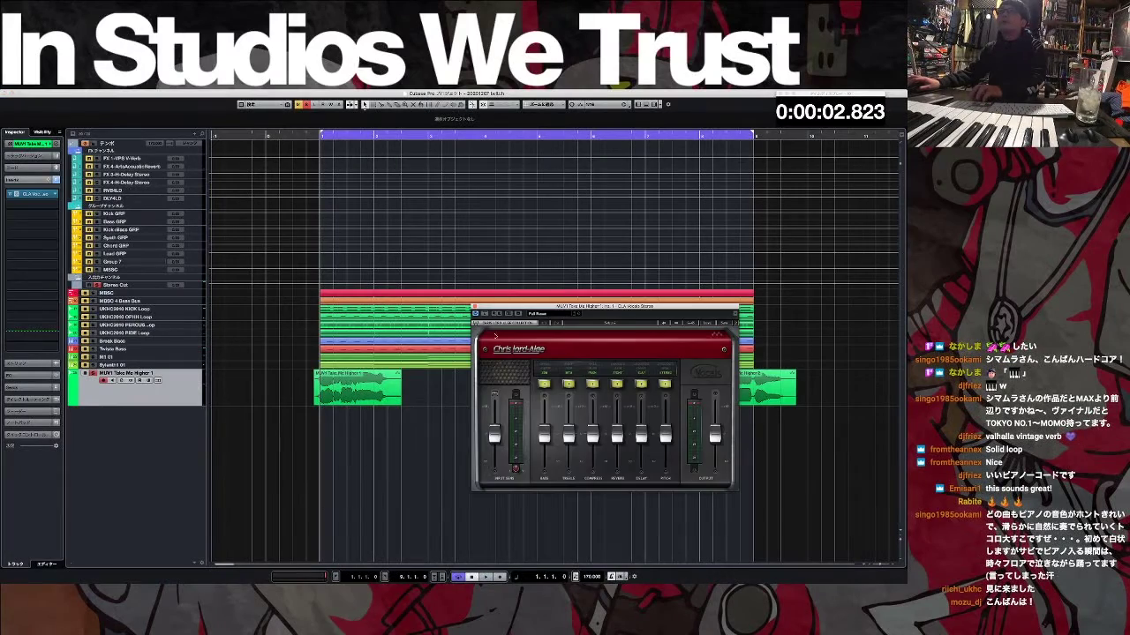
{"action": "key", "text": "space"}
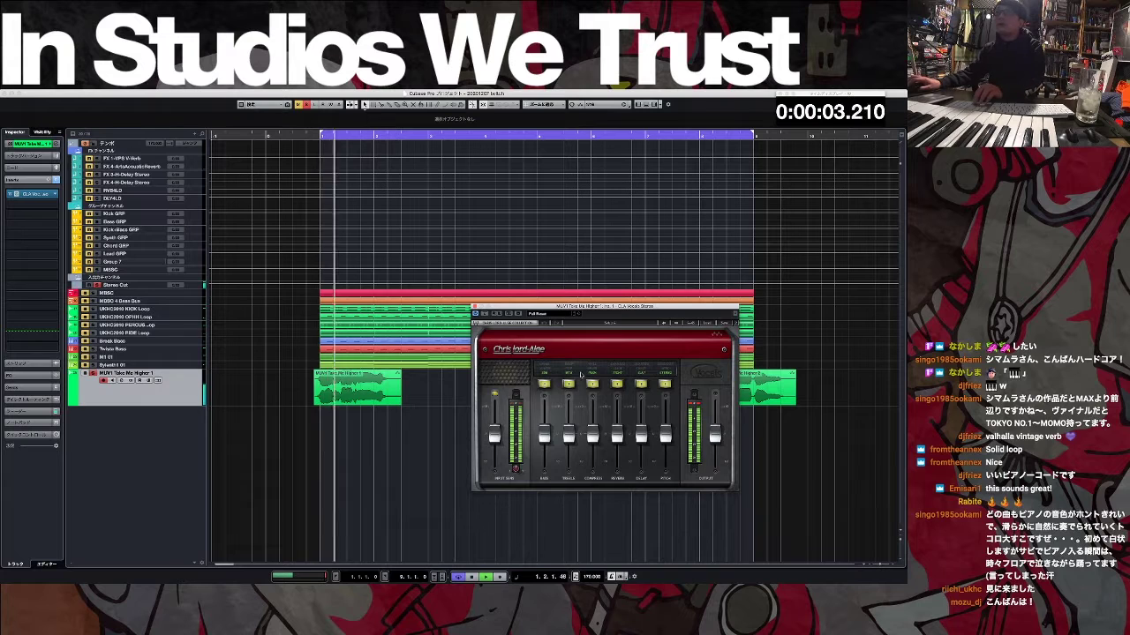
{"action": "left_click", "coordinate": [538, 314]}
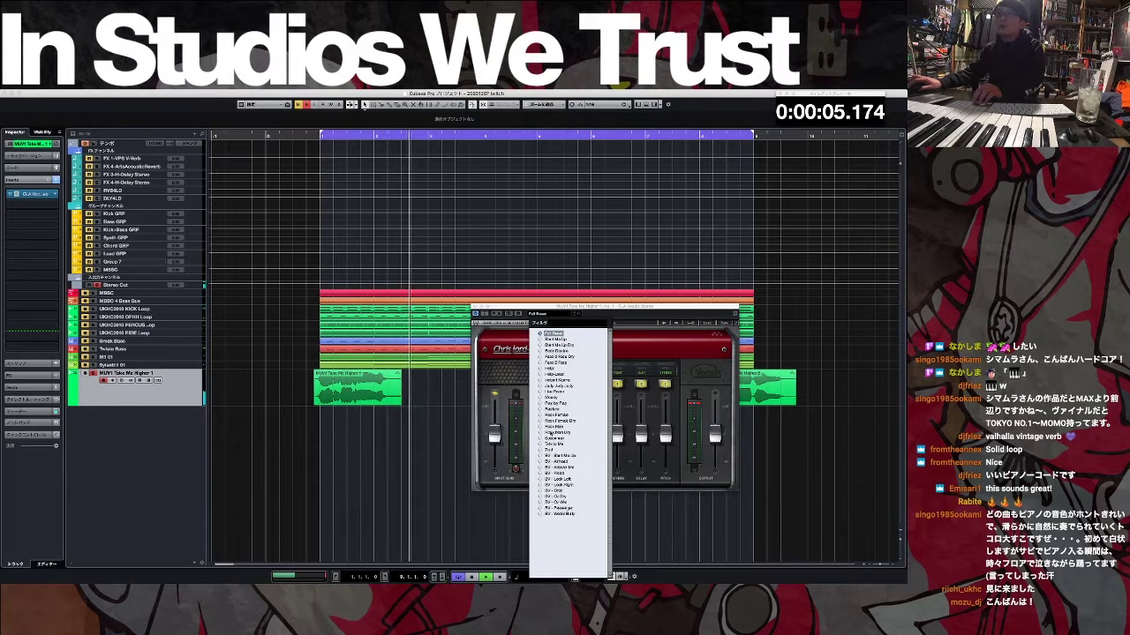
{"action": "left_click", "coordinate": [555, 427]}
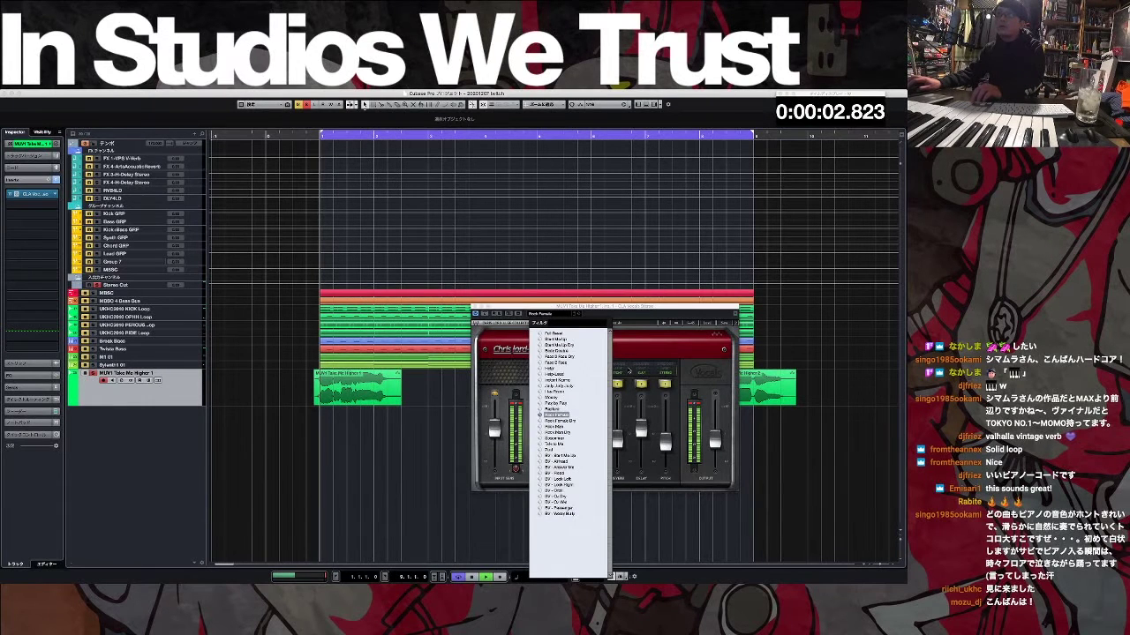
{"action": "left_click", "coordinate": [556, 415]}
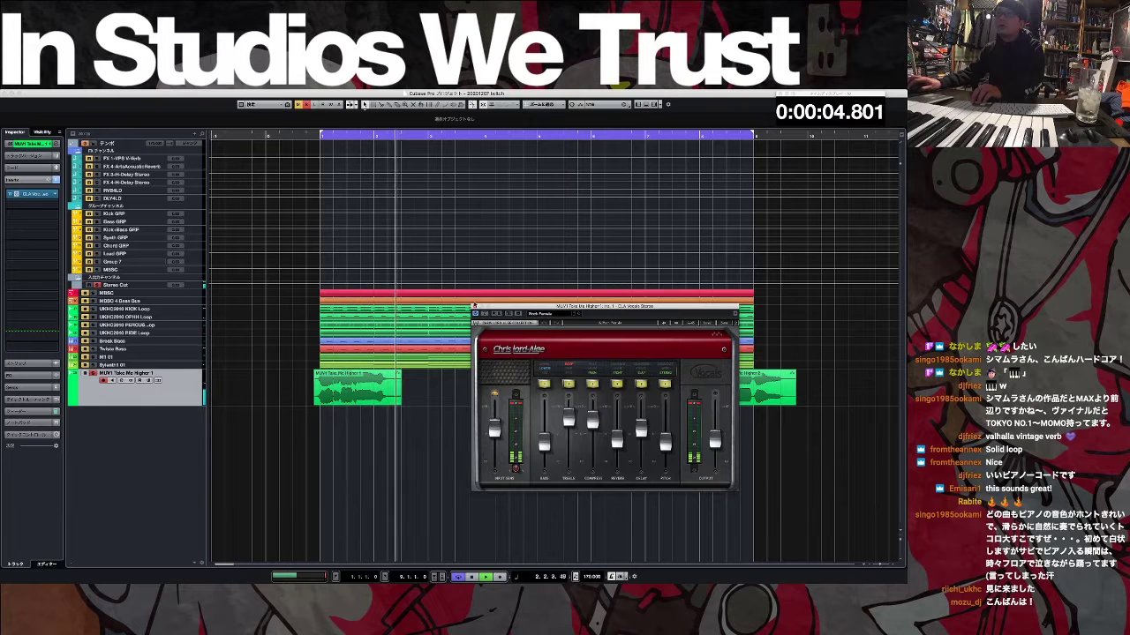
{"action": "left_click", "coordinate": [475, 306]}
{"action": "key", "text": "space"}
Step: Add FabFilter Pro-Q 3 with low and high cuts, and Little AlterBoy with a lowered formant in the vocal track's first insert slot
{"action": "left_click", "coordinate": [45, 204]}
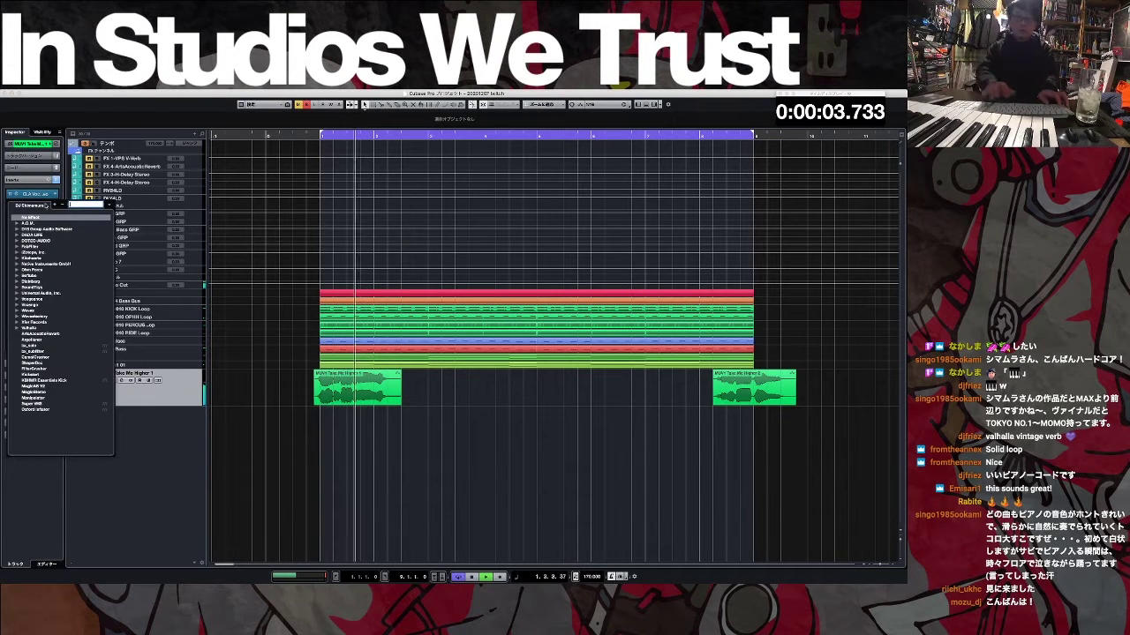
{"action": "key", "text": "Escape"}
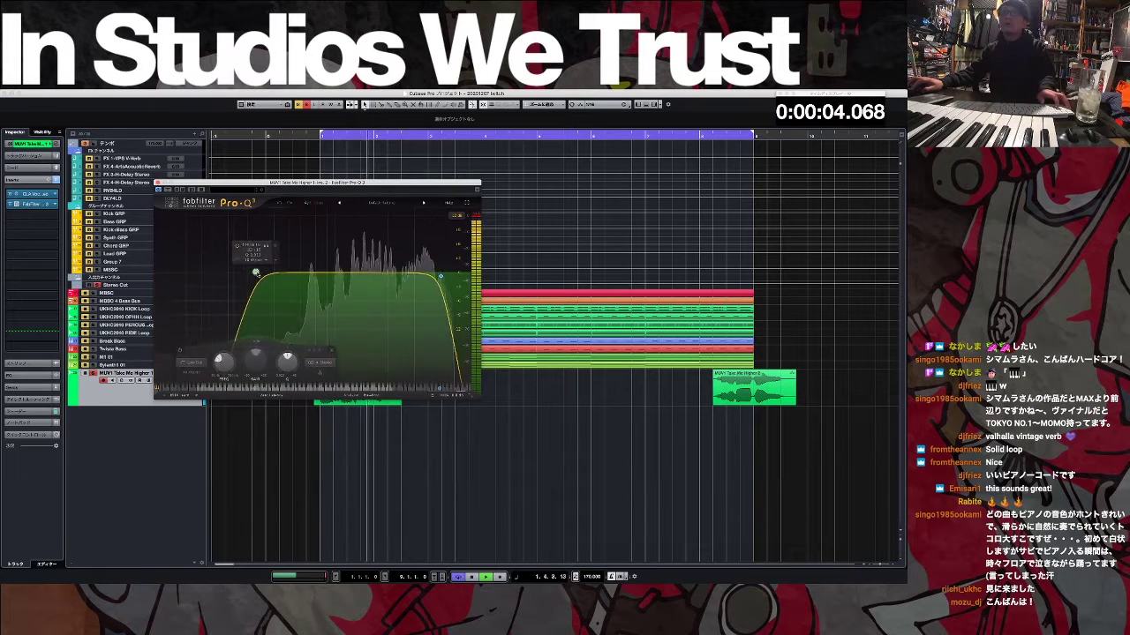
{"action": "key", "text": "super+w"}
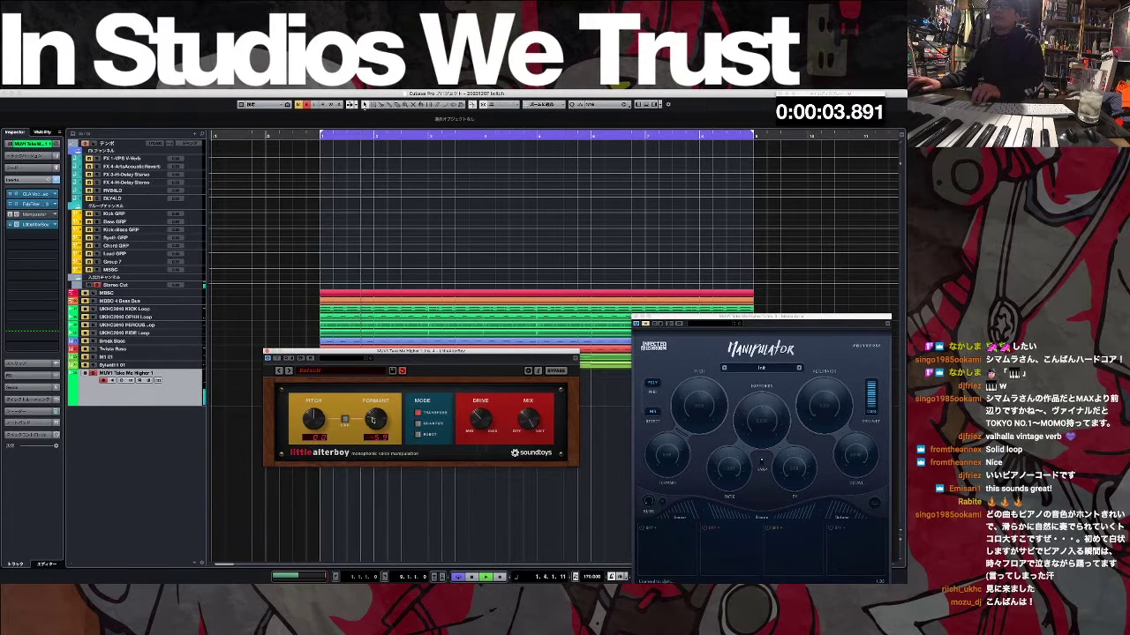
{"action": "key", "text": "space"}
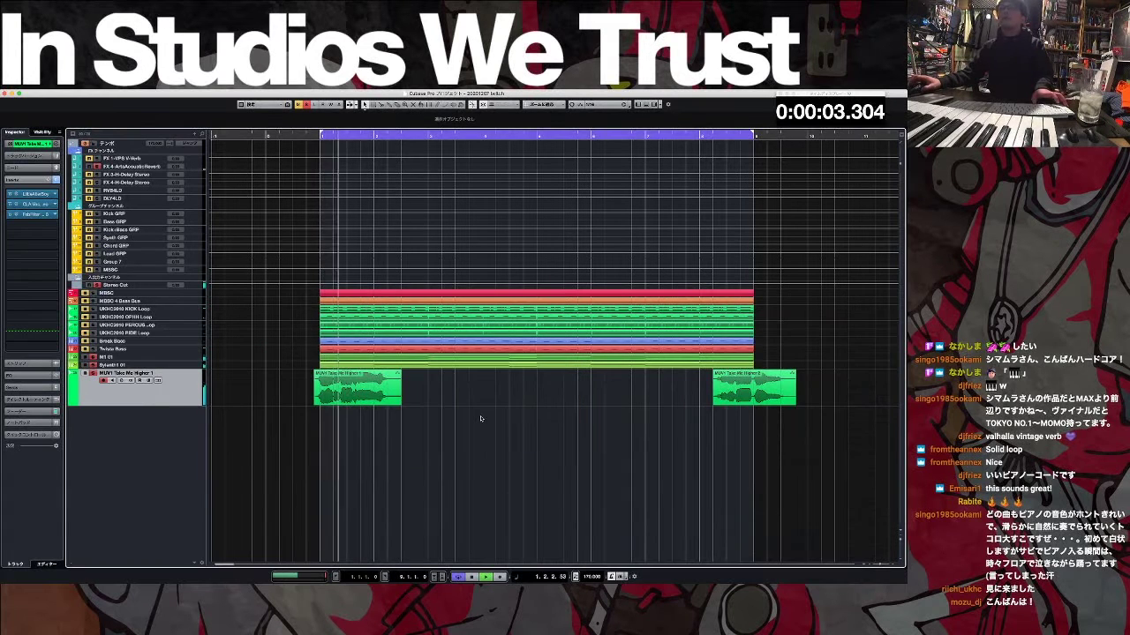
Step: Arrange Take Me Higher 1 as three chopped vocal events starting at bars 1, 2 and 4
{"action": "key", "text": "space"}
{"action": "key", "text": "h"}
{"action": "key", "text": "h"}
{"action": "key", "text": "h"}
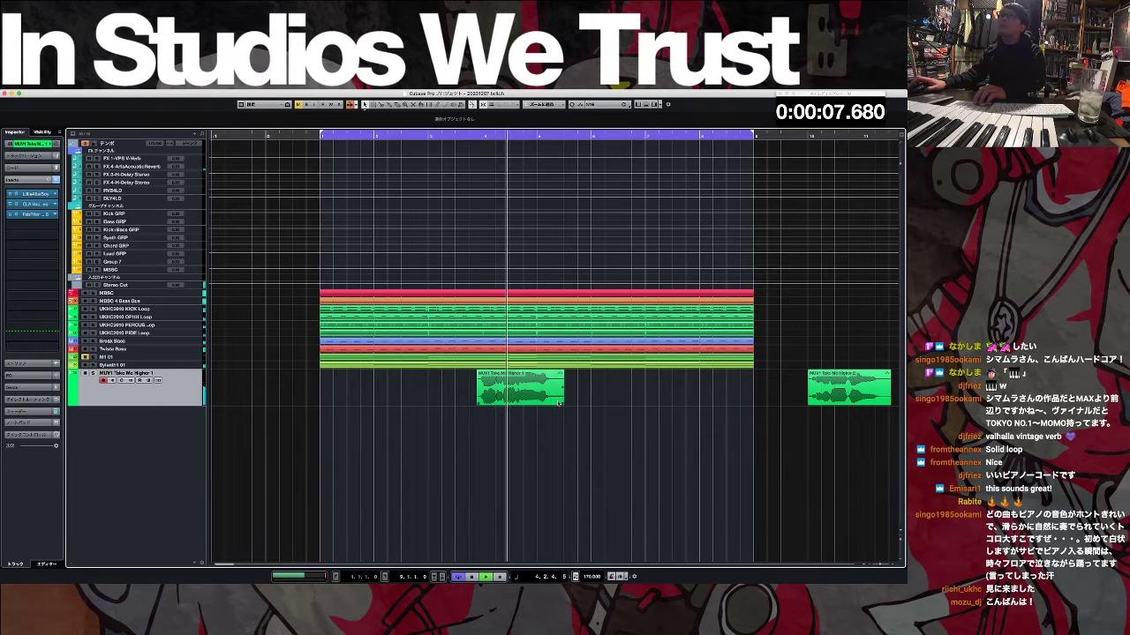
{"action": "key", "text": "space"}
{"action": "left_click", "coordinate": [478, 402]}
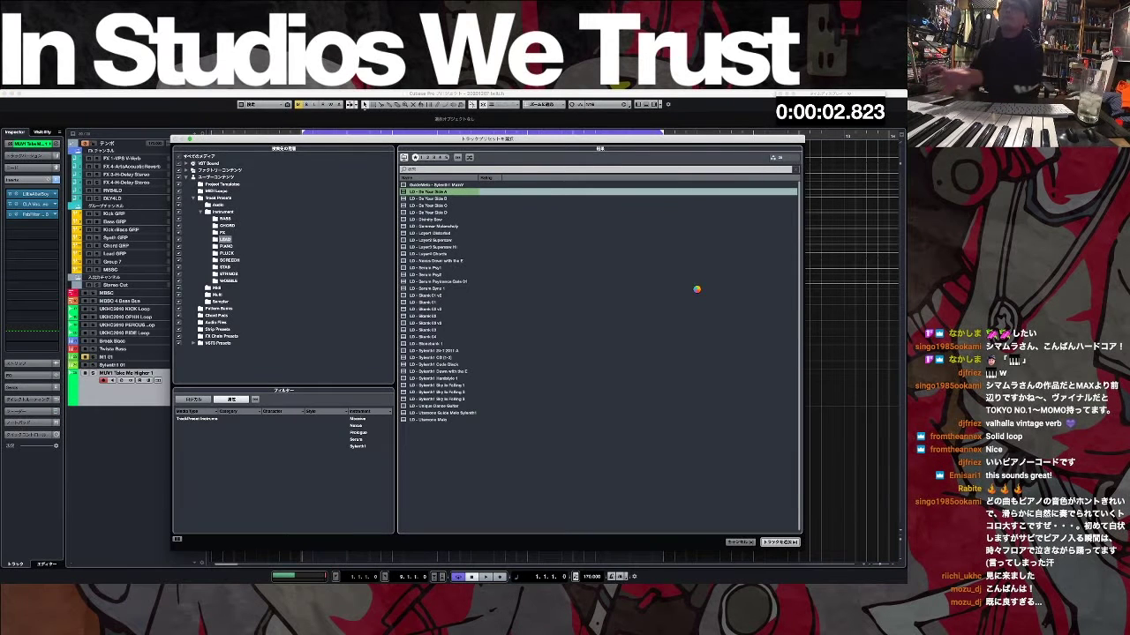
Step: Add a lead instrument track from the LD - Be Your Side A track preset and show its channel fader
{"action": "key", "text": "Escape"}
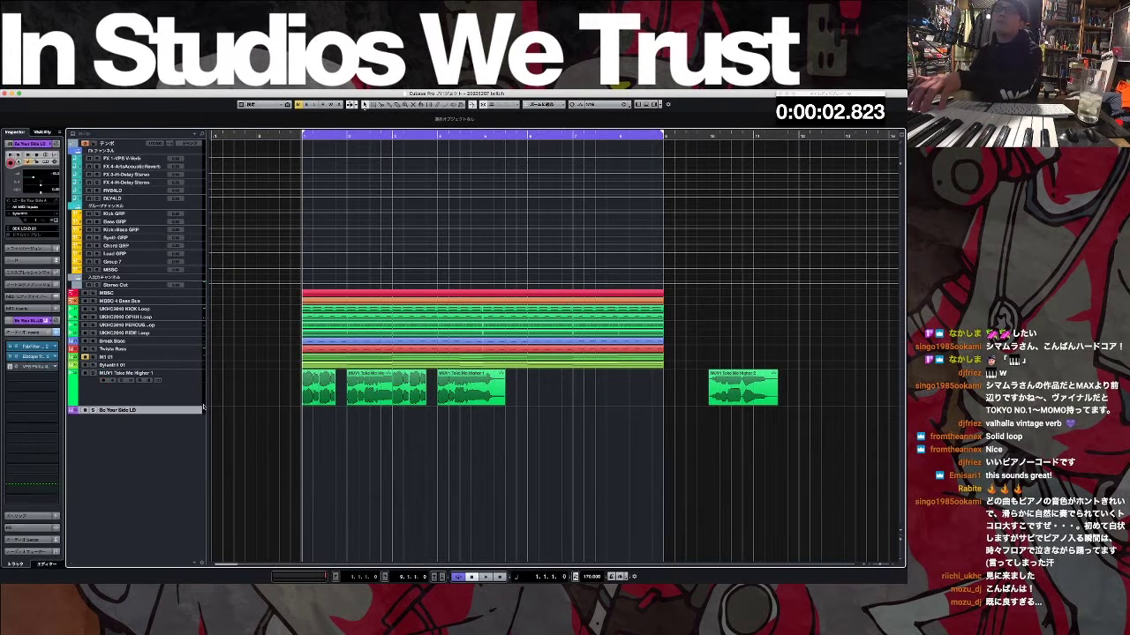
{"action": "left_click", "coordinate": [38, 552]}
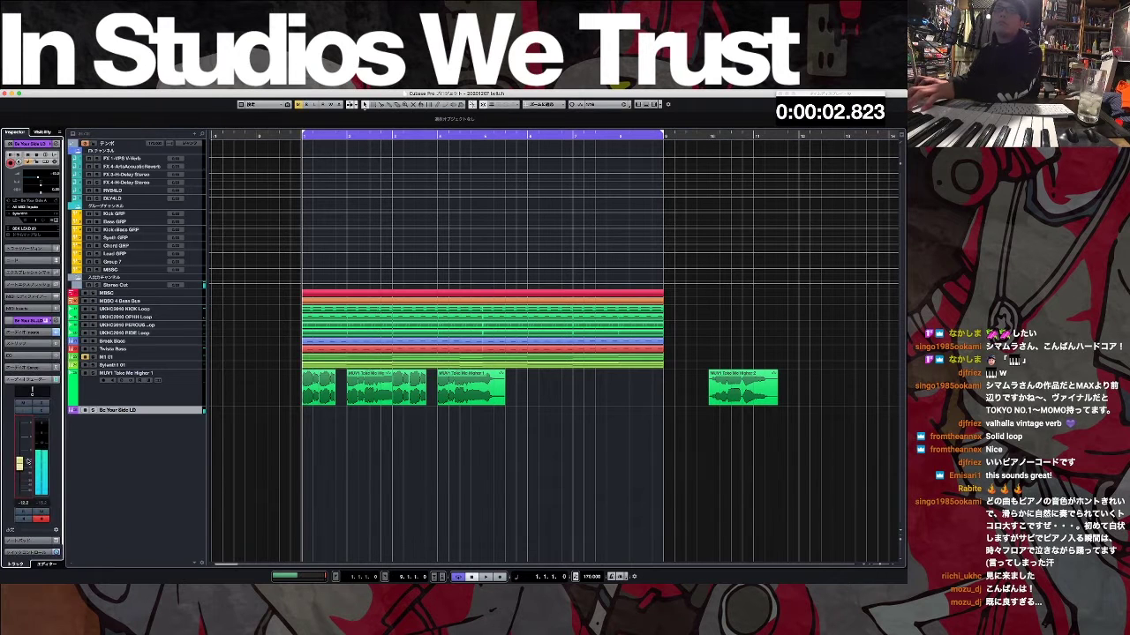
Step: Enlarge the Be Your Side LD track, create an empty part spanning the eight-bar loop and open it in the Key Editor
{"action": "key", "text": "space"}
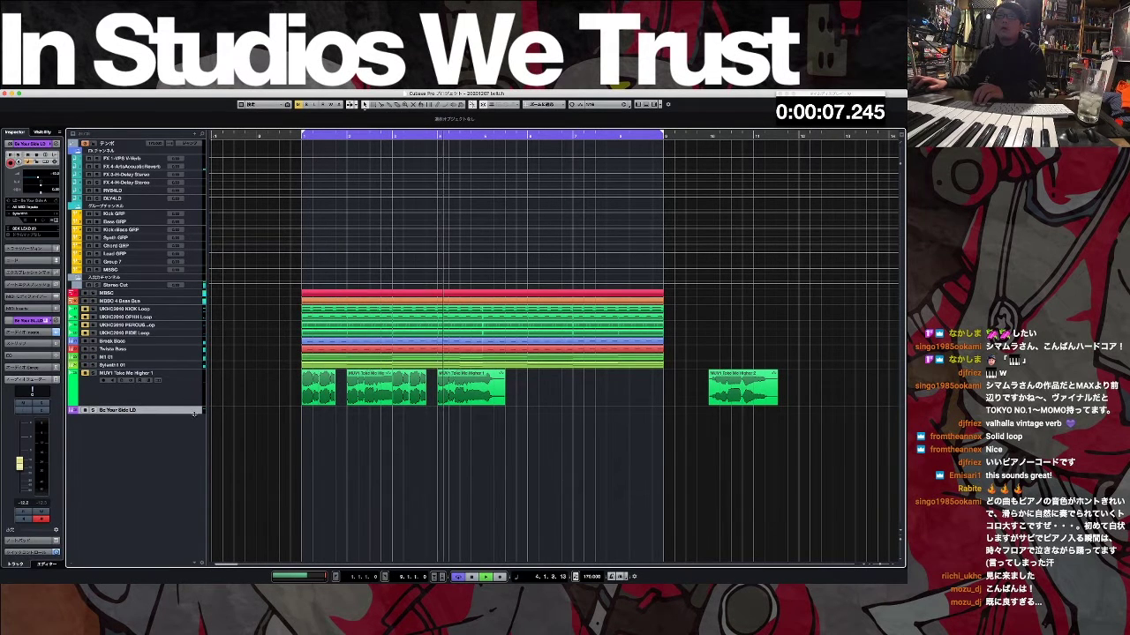
{"action": "left_click_drag", "start_coordinate": [194, 413], "coordinate": [348, 436]}
{"action": "double_click", "coordinate": [352, 432]}
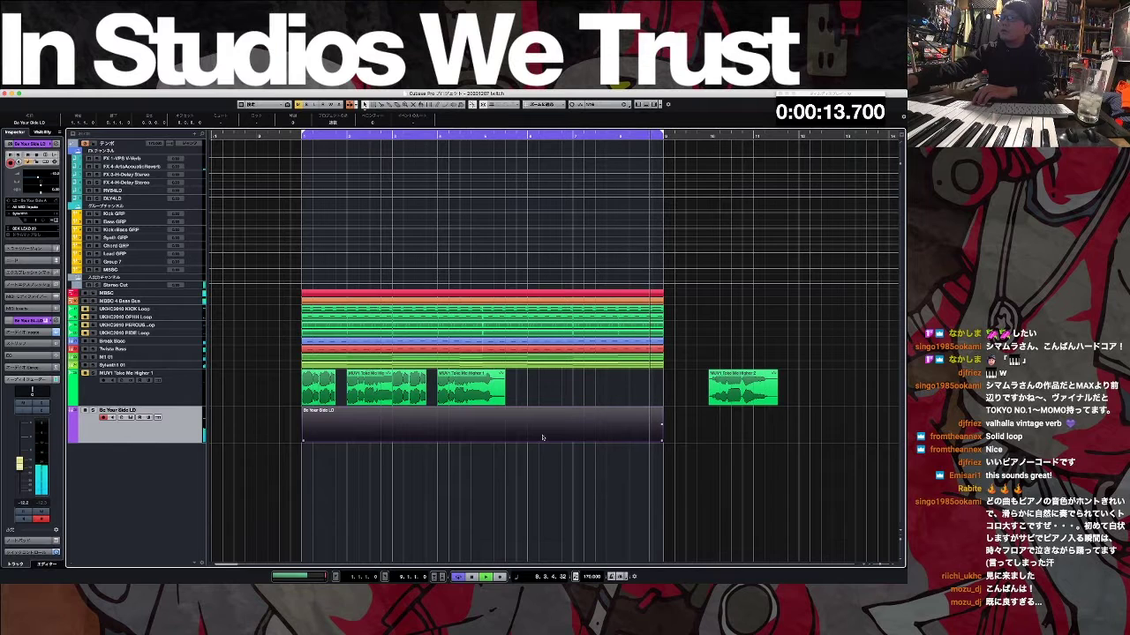
{"action": "key", "text": "space"}
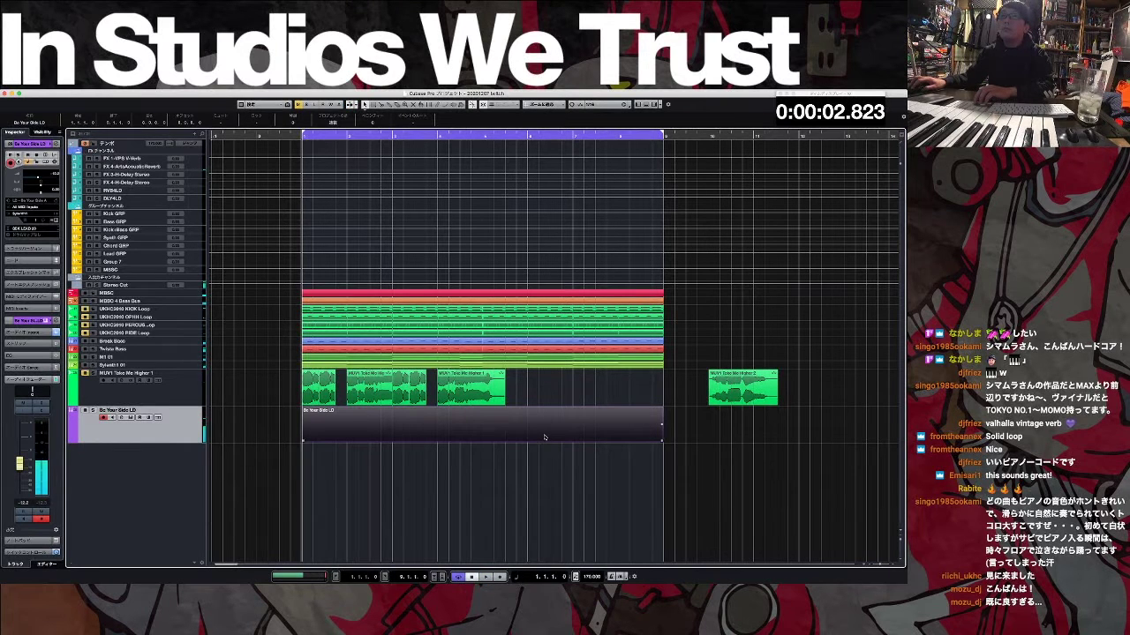
{"action": "double_click", "coordinate": [488, 436]}
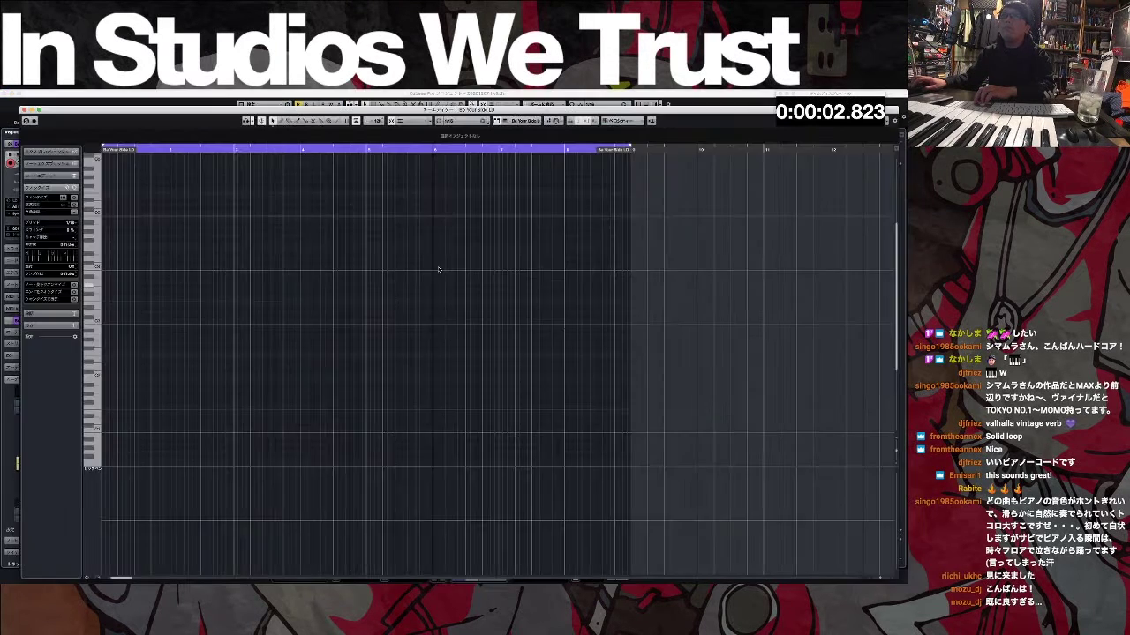
Step: Set the quantize to 1/8 and draw the lead melody through bars 1 to 3
{"action": "left_click", "coordinate": [470, 124]}
{"action": "left_click", "coordinate": [469, 115]}
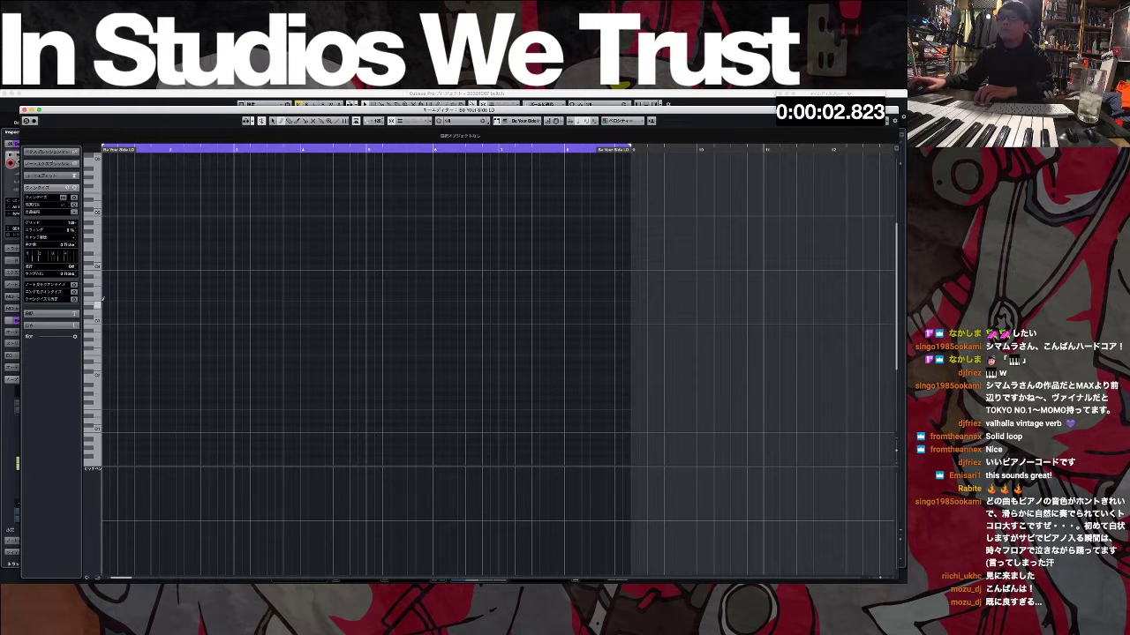
{"action": "left_click", "coordinate": [105, 265]}
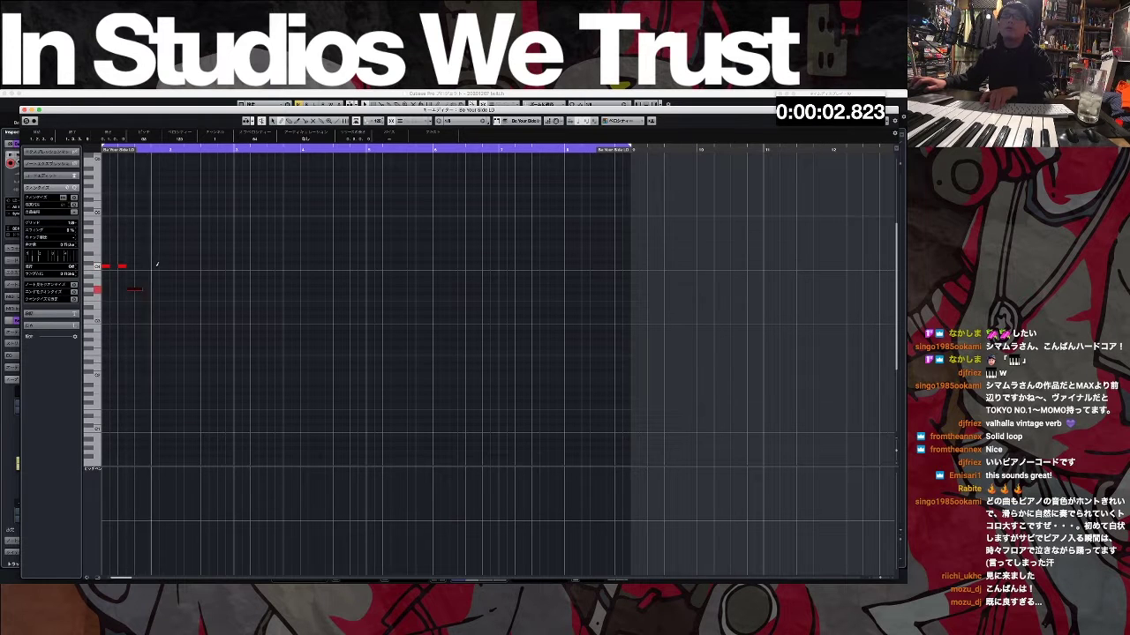
{"action": "left_click", "coordinate": [155, 257]}
{"action": "left_click", "coordinate": [188, 243]}
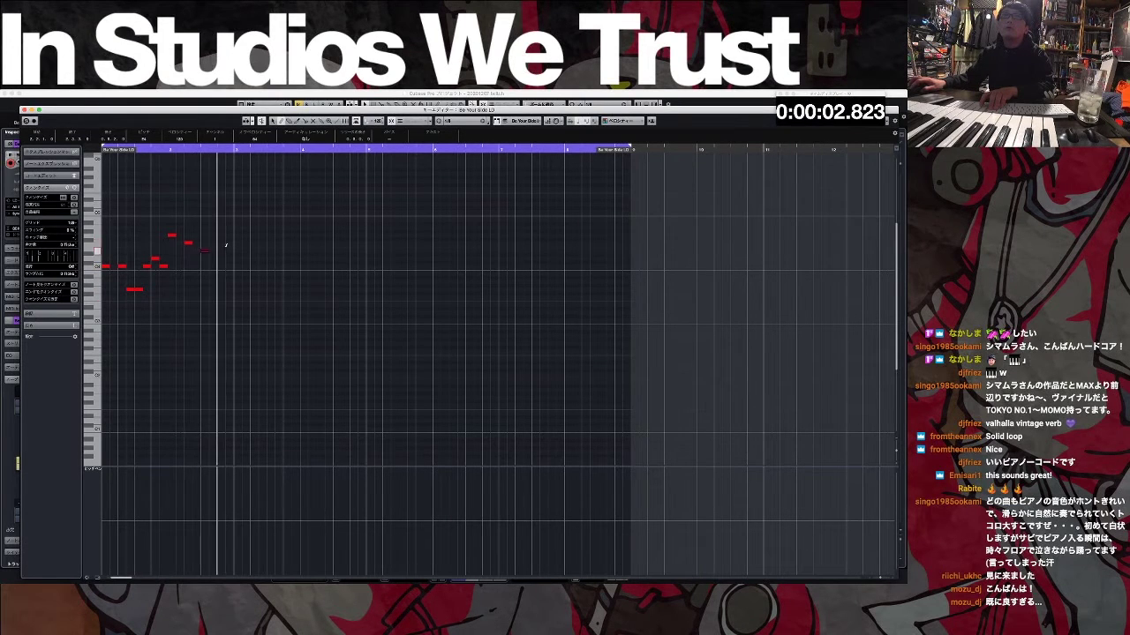
{"action": "left_click", "coordinate": [196, 251]}
{"action": "left_click", "coordinate": [212, 243]}
{"action": "left_click", "coordinate": [222, 235]}
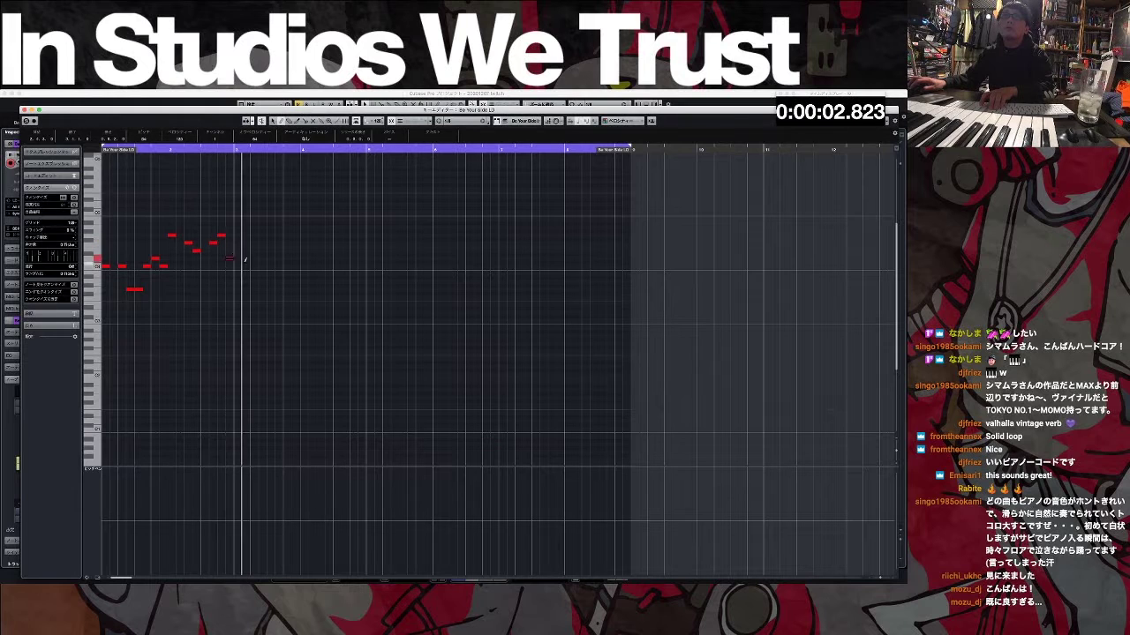
{"action": "left_click", "coordinate": [261, 289]}
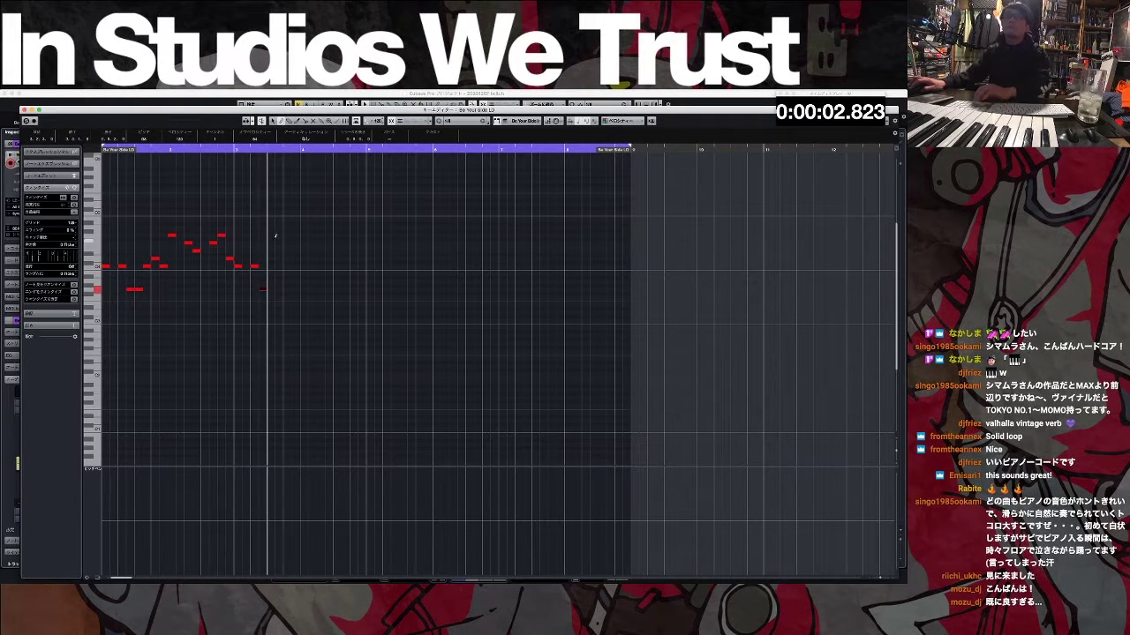
{"action": "left_click", "coordinate": [277, 242]}
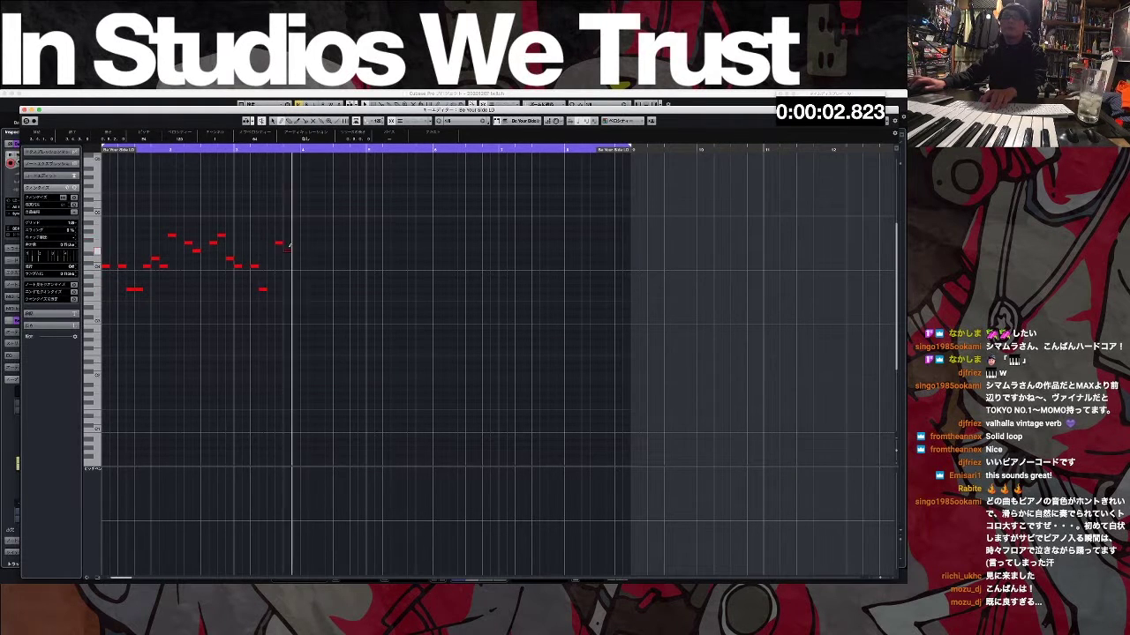
{"action": "left_click", "coordinate": [288, 251]}
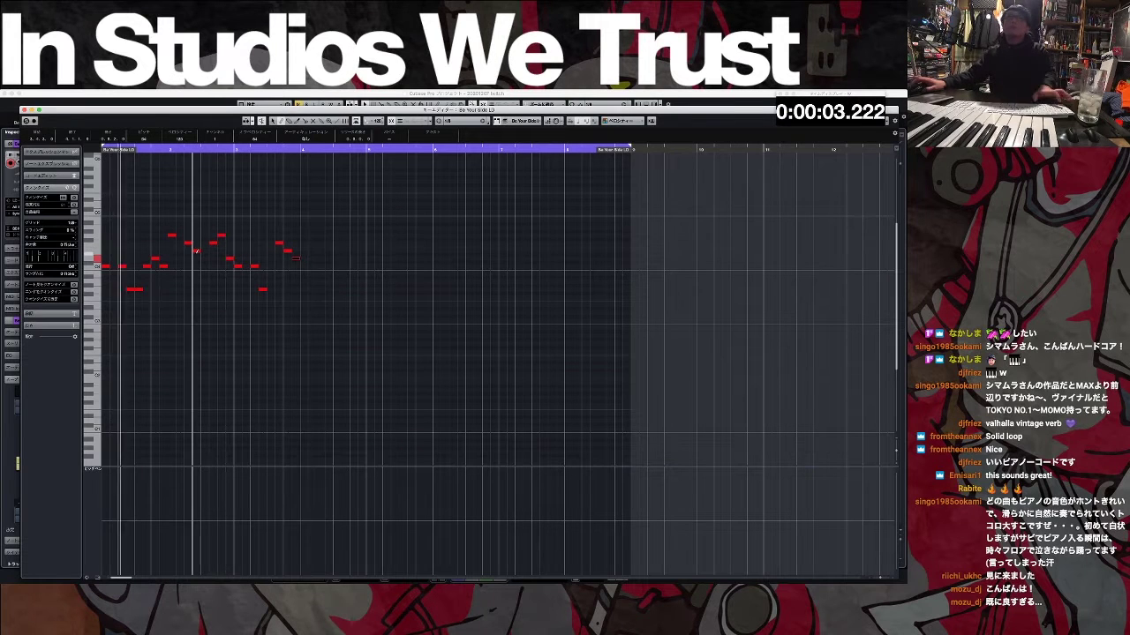
Step: Audition the opening melody, adding a note at the start of bar 2 and lengthening notes in bars 1 and 2
{"action": "left_click", "coordinate": [215, 263]}
{"action": "key", "text": "KP_1"}
{"action": "key", "text": "space"}
{"action": "key", "text": "h"}
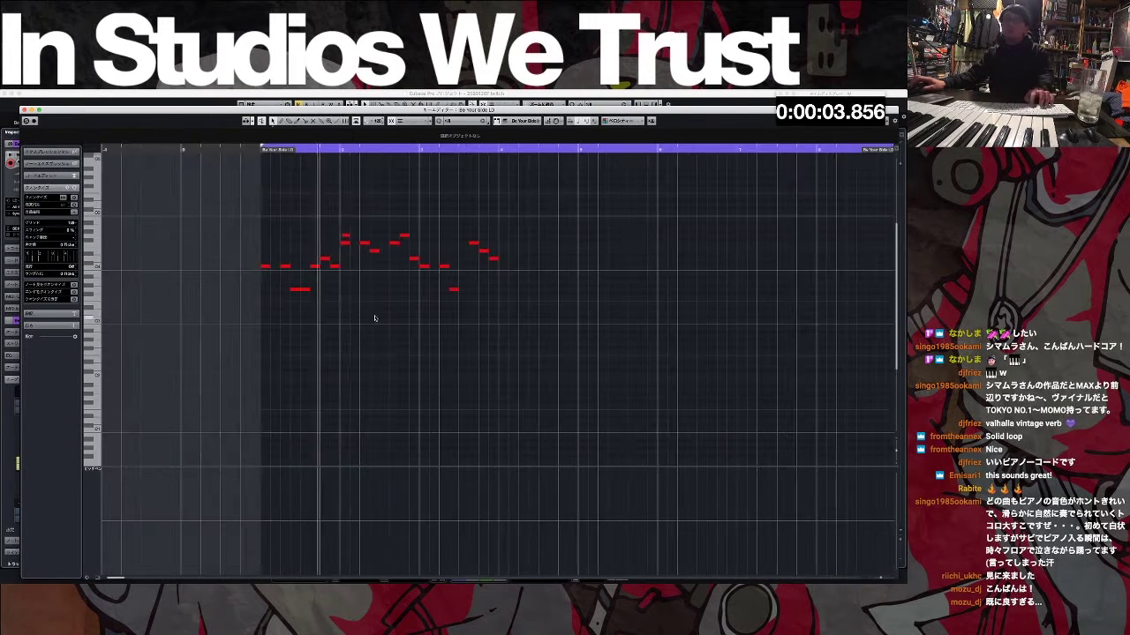
{"action": "left_click", "coordinate": [389, 259]}
{"action": "key", "text": "space"}
{"action": "left_click", "coordinate": [288, 266]}
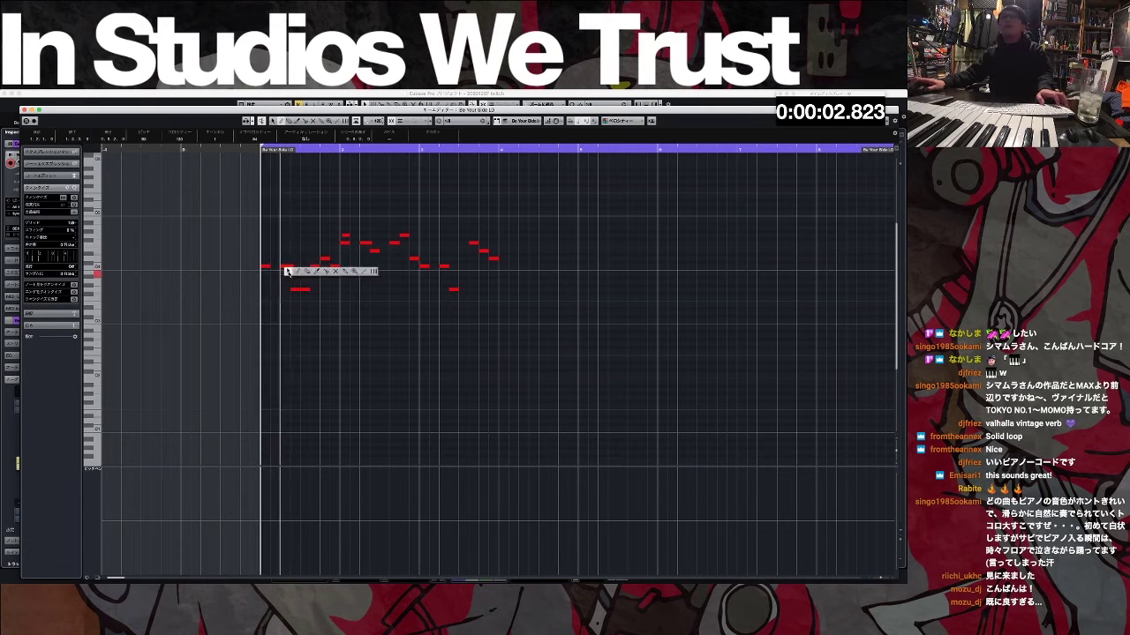
{"action": "key", "text": "space"}
{"action": "key", "text": "space"}
{"action": "left_click", "coordinate": [286, 274]}
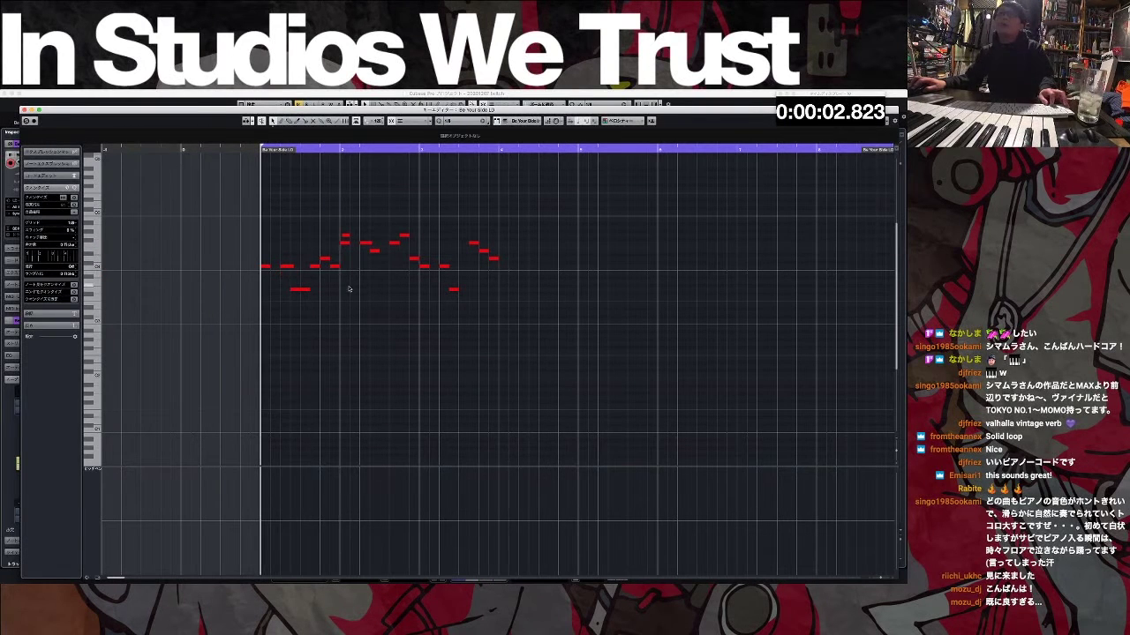
{"action": "key", "text": "space"}
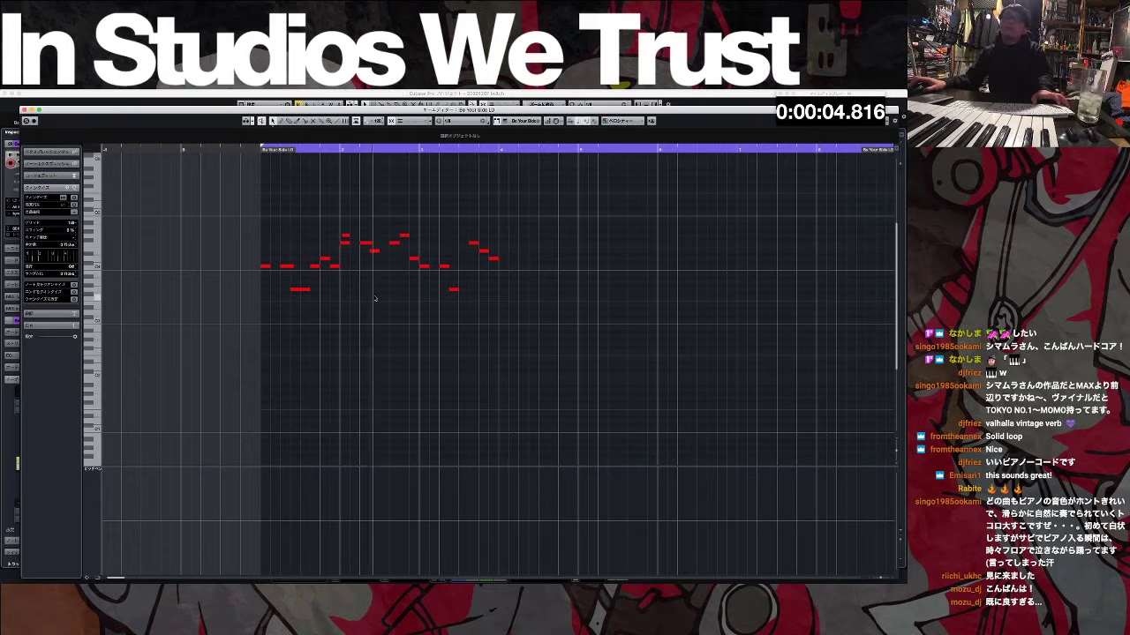
{"action": "left_click_drag", "start_coordinate": [376, 250], "coordinate": [387, 251]}
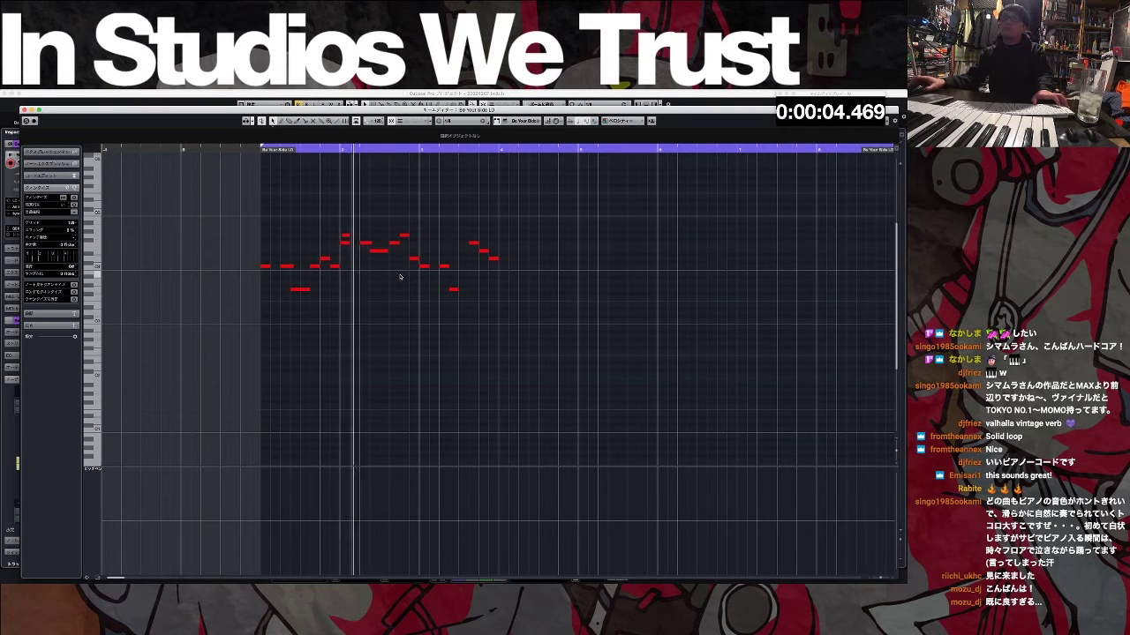
Step: Vary the low notes at the end of bar 3 and draw the melody through the end of bar 4
{"action": "right_click", "coordinate": [445, 248]}
{"action": "left_click_drag", "start_coordinate": [441, 267], "coordinate": [467, 290]}
{"action": "left_click_drag", "start_coordinate": [437, 149], "coordinate": [437, 183]}
{"action": "scroll", "coordinate": [487, 247], "scroll_direction": "right", "scroll_amount": 4}
{"action": "right_click", "coordinate": [408, 247]}
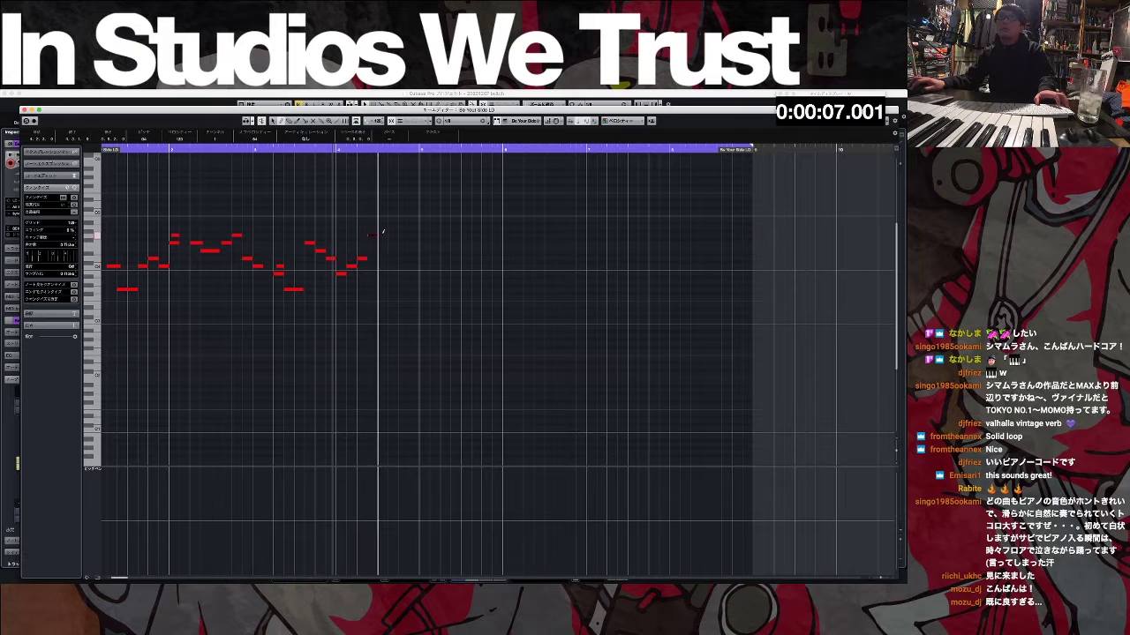
{"action": "key", "text": "space"}
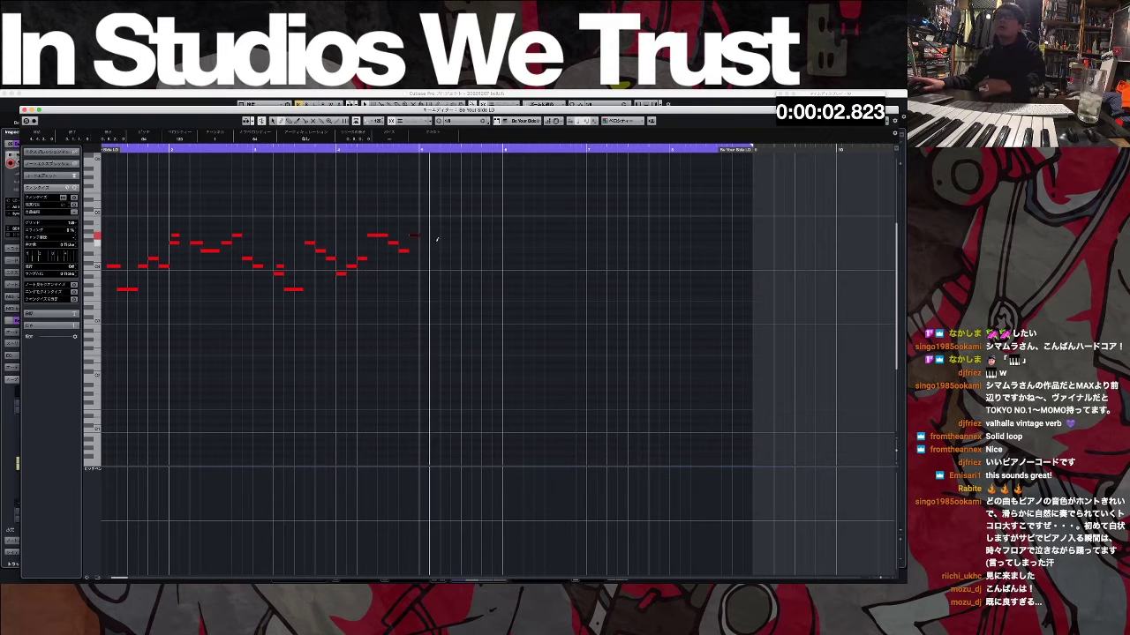
{"action": "key", "text": "space"}
Step: Duplicate the four-bar melody into bars 5 to 8 and play the part from the start
{"action": "key", "text": "super+a"}
{"action": "key", "text": "super+d"}
{"action": "key", "text": "KP_1"}
{"action": "key", "text": "space"}
{"action": "key", "text": "g"}
{"action": "left_click", "coordinate": [345, 251]}
{"action": "key", "text": "KP_Subtract"}
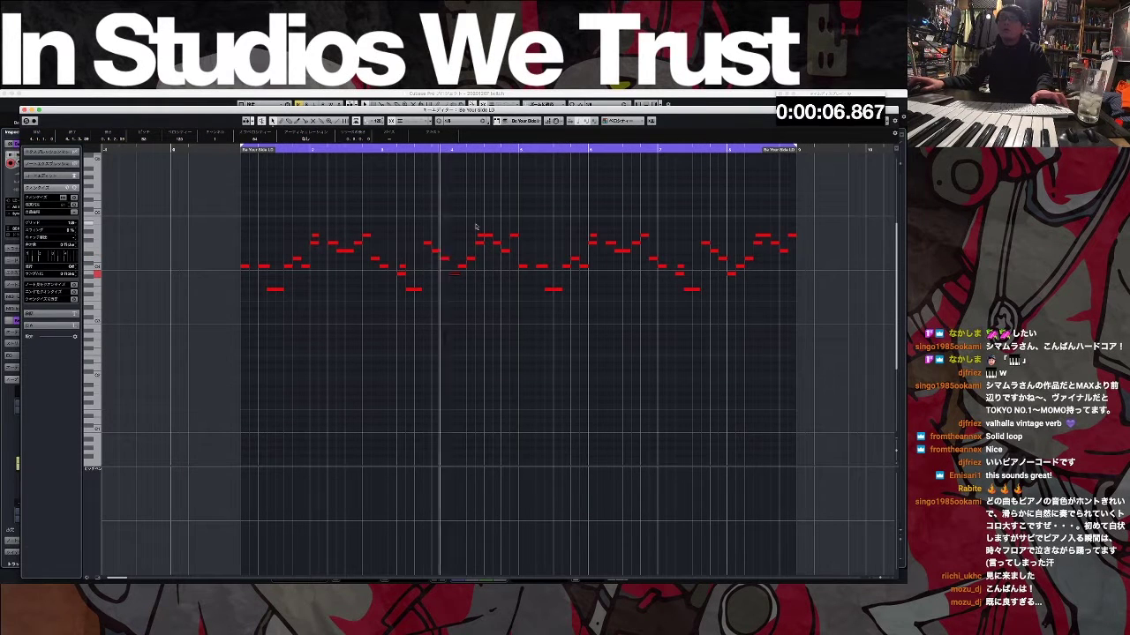
Step: Raise the second-beat melody note of bar 6 by two semitones during playback
{"action": "key", "text": "space"}
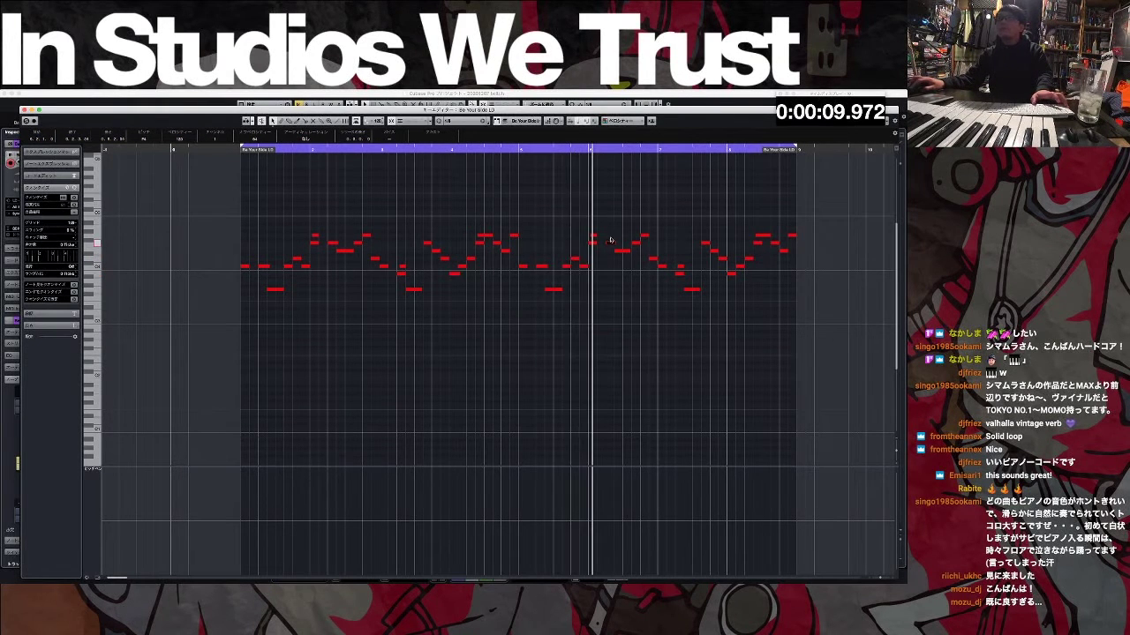
{"action": "left_click_drag", "start_coordinate": [611, 231], "coordinate": [611, 229]}
{"action": "key", "text": "space"}
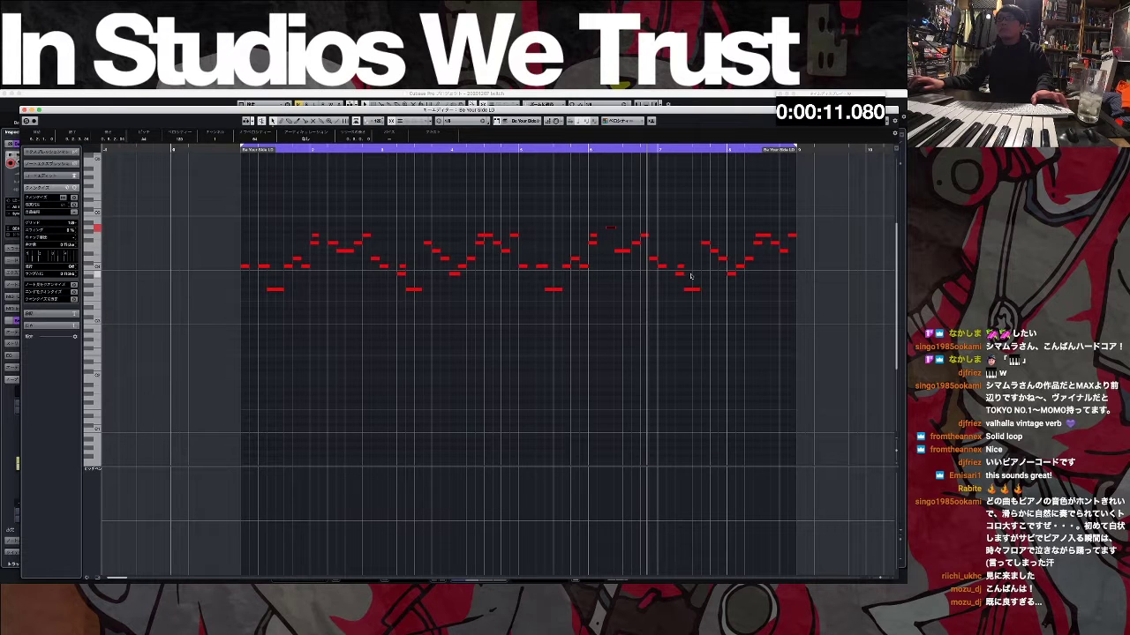
Step: Rework the melody in bars 7 and 8 by moving, adding and removing notes for a varied ending
{"action": "left_click_drag", "start_coordinate": [678, 303], "coordinate": [677, 317]}
{"action": "left_click", "coordinate": [680, 270]}
{"action": "right_click", "coordinate": [676, 269]}
{"action": "left_click", "coordinate": [686, 269]}
{"action": "left_click", "coordinate": [662, 273]}
{"action": "left_click", "coordinate": [670, 267]}
{"action": "right_click", "coordinate": [693, 267]}
{"action": "left_click", "coordinate": [698, 266]}
{"action": "left_click", "coordinate": [679, 283]}
{"action": "left_click", "coordinate": [680, 289]}
{"action": "mouse_move", "coordinate": [686, 243]}
{"action": "left_mouse_down"}
{"action": "mouse_move", "coordinate": [736, 250]}
{"action": "mouse_move", "coordinate": [687, 241]}
{"action": "mouse_move", "coordinate": [666, 304]}
{"action": "left_mouse_up"}
{"action": "left_click", "coordinate": [706, 251]}
{"action": "left_click", "coordinate": [714, 259]}
{"action": "left_click", "coordinate": [671, 206]}
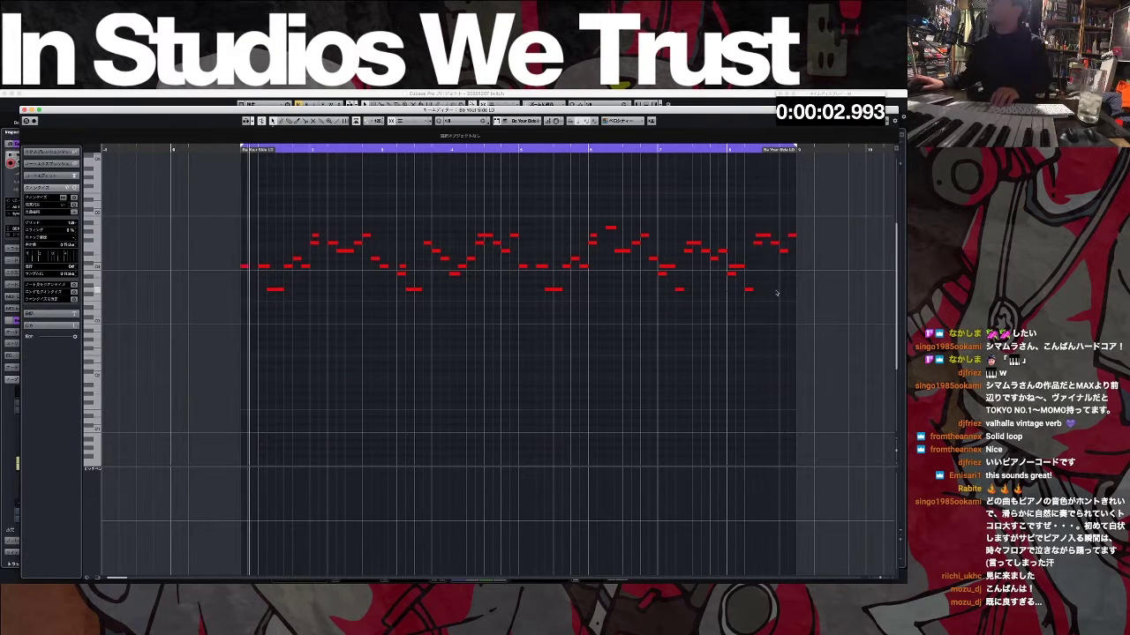
Step: Close the Key Editor and slightly lower the lead volume while the arrangement plays
{"action": "key", "text": "Return"}
{"action": "left_click", "coordinate": [729, 305]}
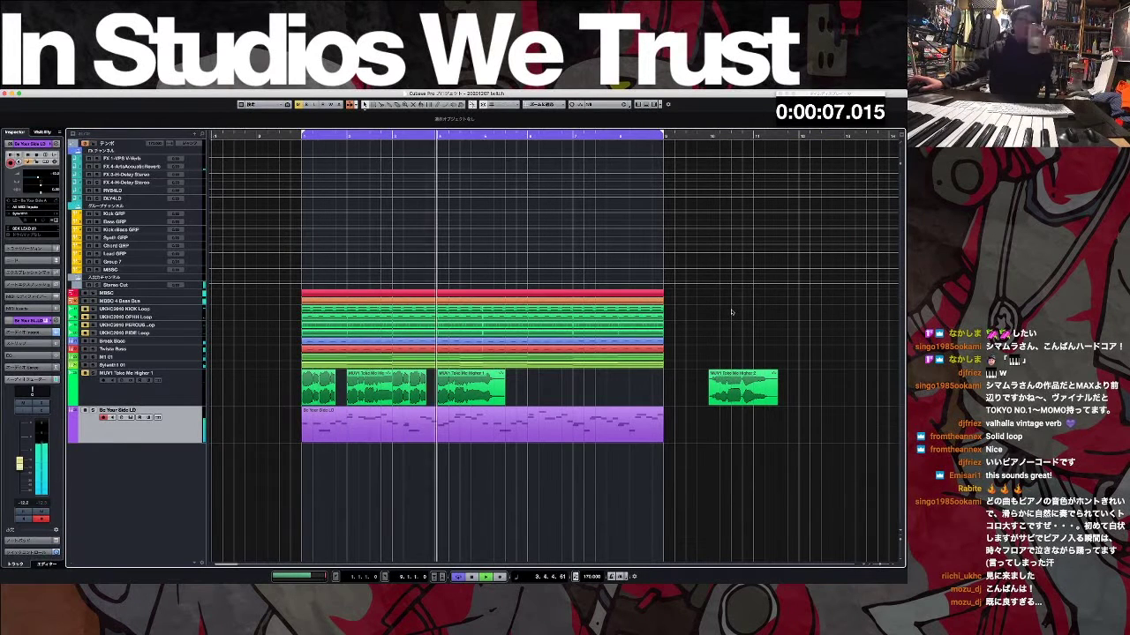
{"action": "left_click_drag", "start_coordinate": [22, 468], "coordinate": [24, 475]}
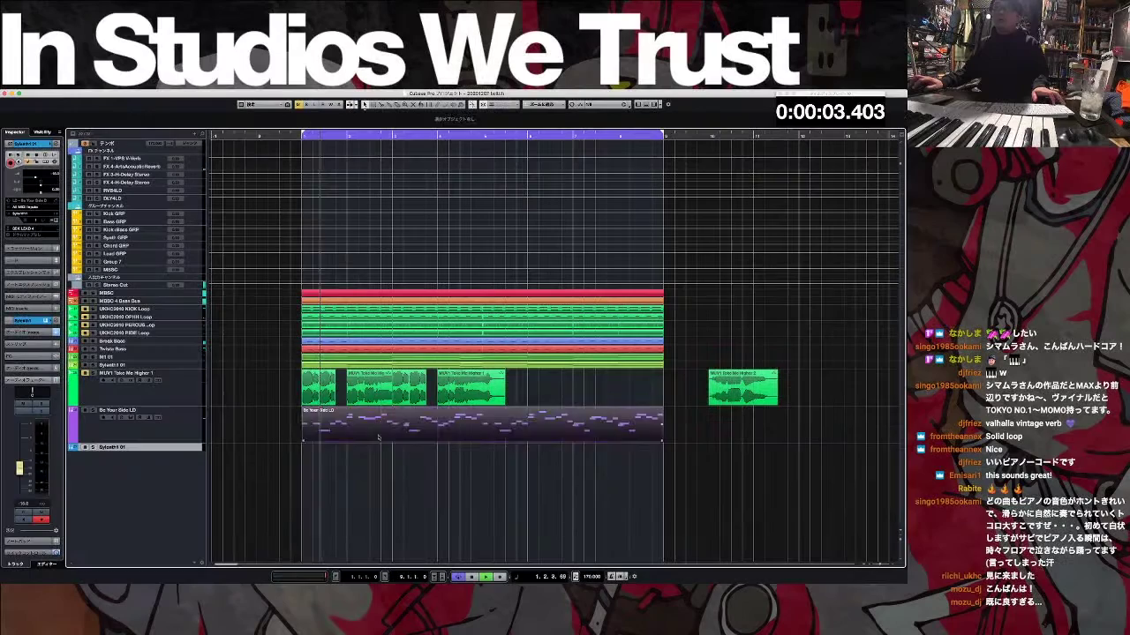
Step: Copy the lead part onto the Sylenth1 01 track and add a second Sylenth1 layer from the LEAD track presets
{"action": "left_click_drag", "start_coordinate": [380, 448], "coordinate": [379, 447]}
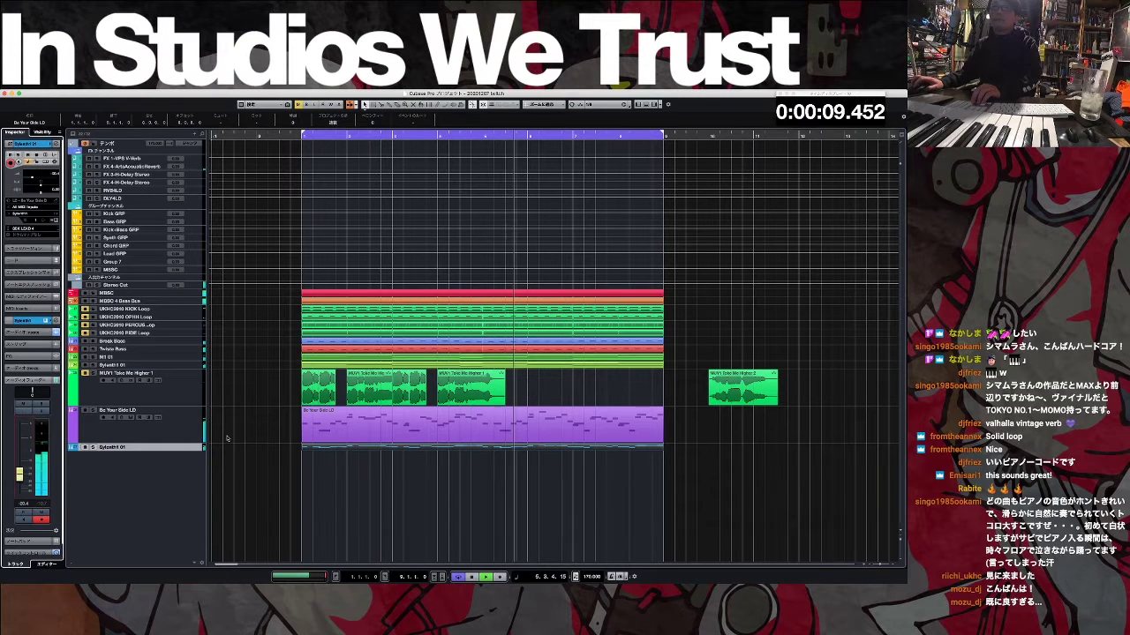
{"action": "right_click", "coordinate": [197, 446]}
{"action": "mouse_move", "coordinate": [231, 449]}
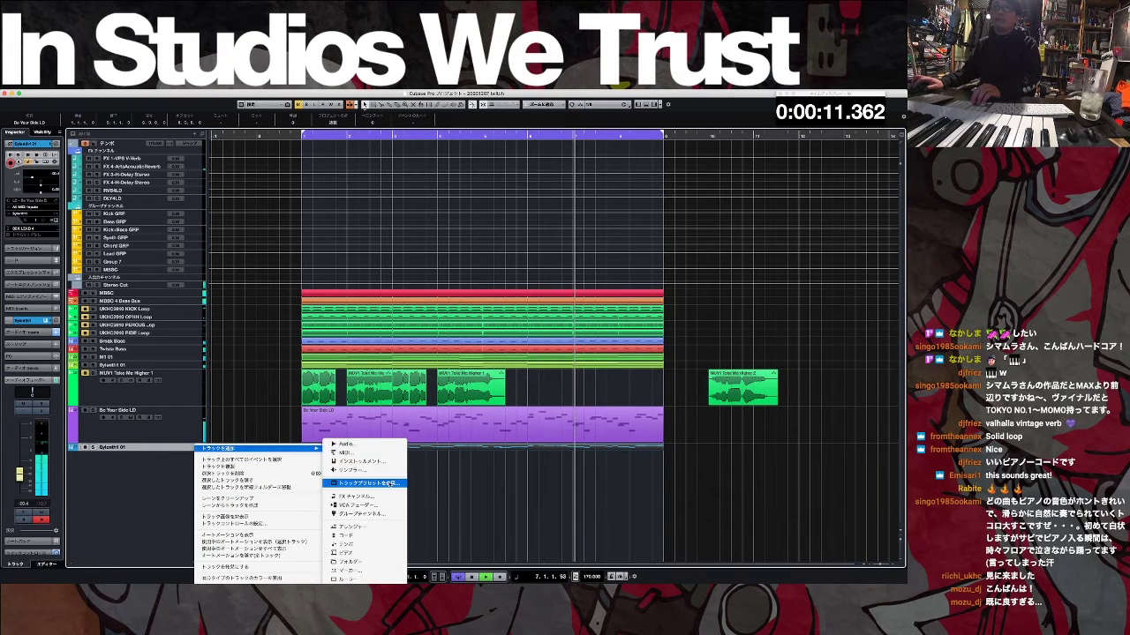
{"action": "left_click", "coordinate": [367, 484]}
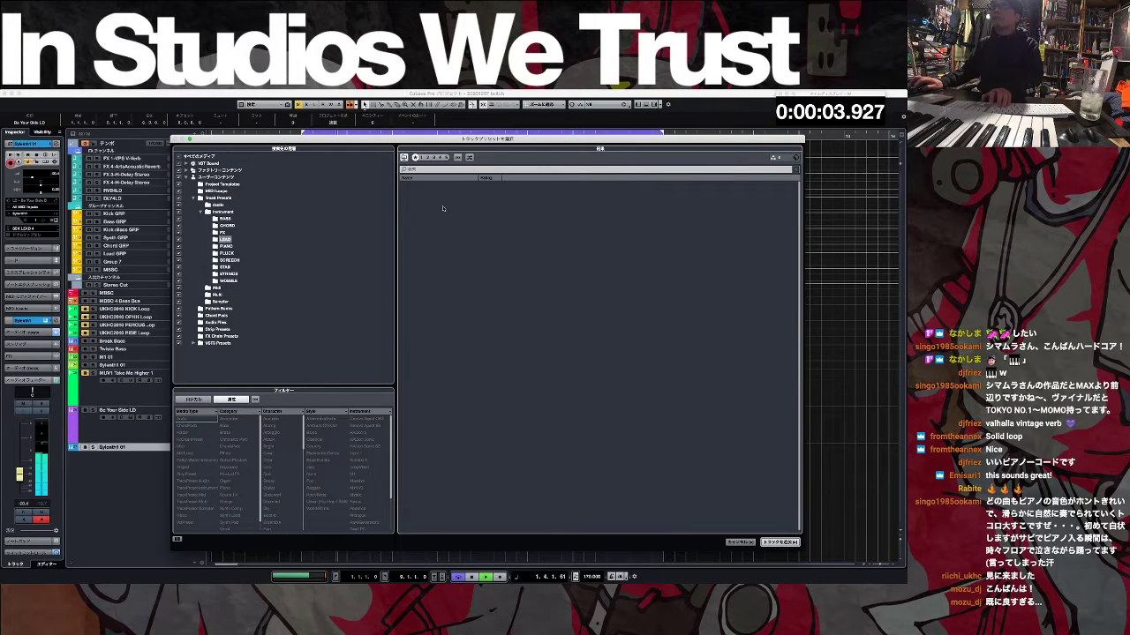
{"action": "left_click", "coordinate": [444, 207]}
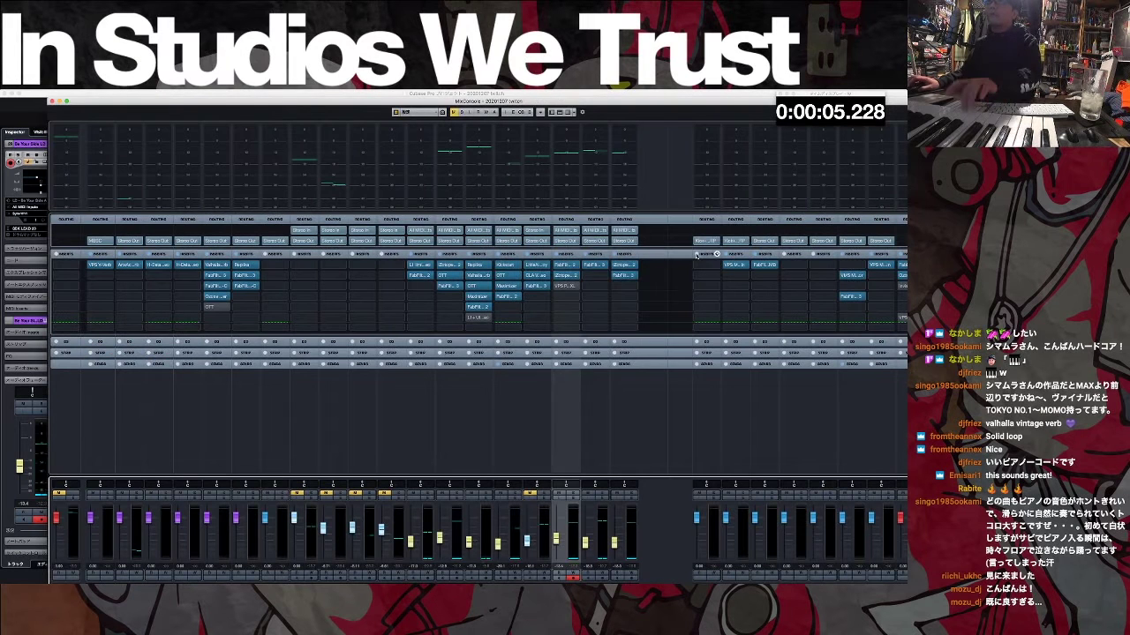
Step: Route the outputs of the three lead channels to Lead GRP in the MixConsole
{"action": "left_click", "coordinate": [565, 241]}
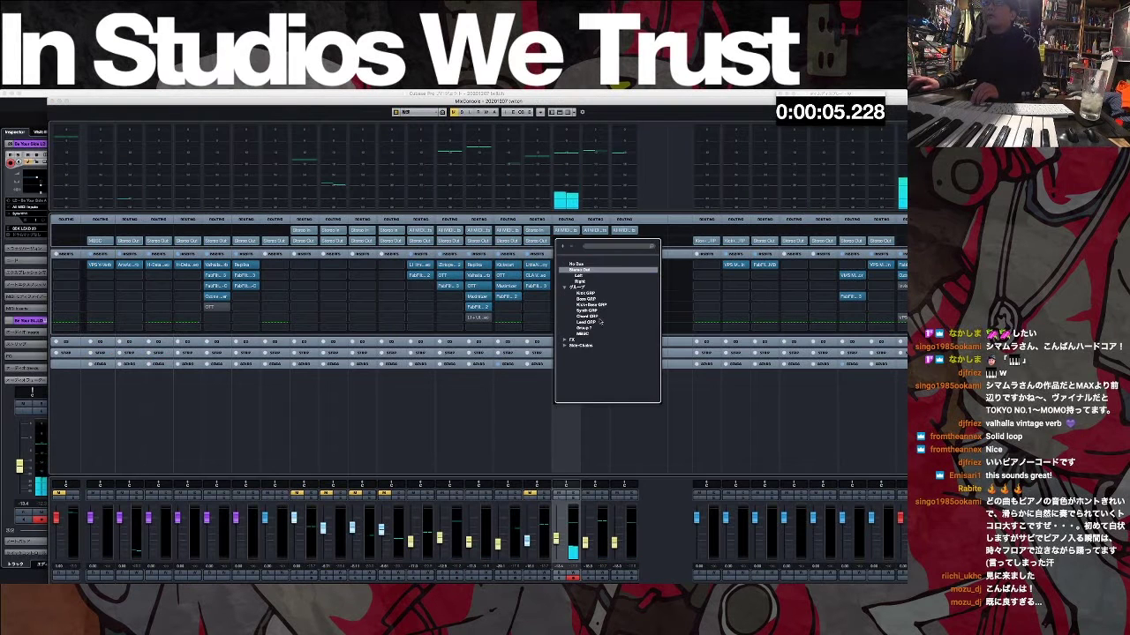
{"action": "left_click", "coordinate": [605, 240]}
{"action": "left_click", "coordinate": [606, 241]}
{"action": "left_click", "coordinate": [615, 299]}
{"action": "left_click", "coordinate": [578, 287]}
{"action": "left_click", "coordinate": [584, 299]}
{"action": "left_click", "coordinate": [630, 242]}
{"action": "left_click", "coordinate": [645, 323]}
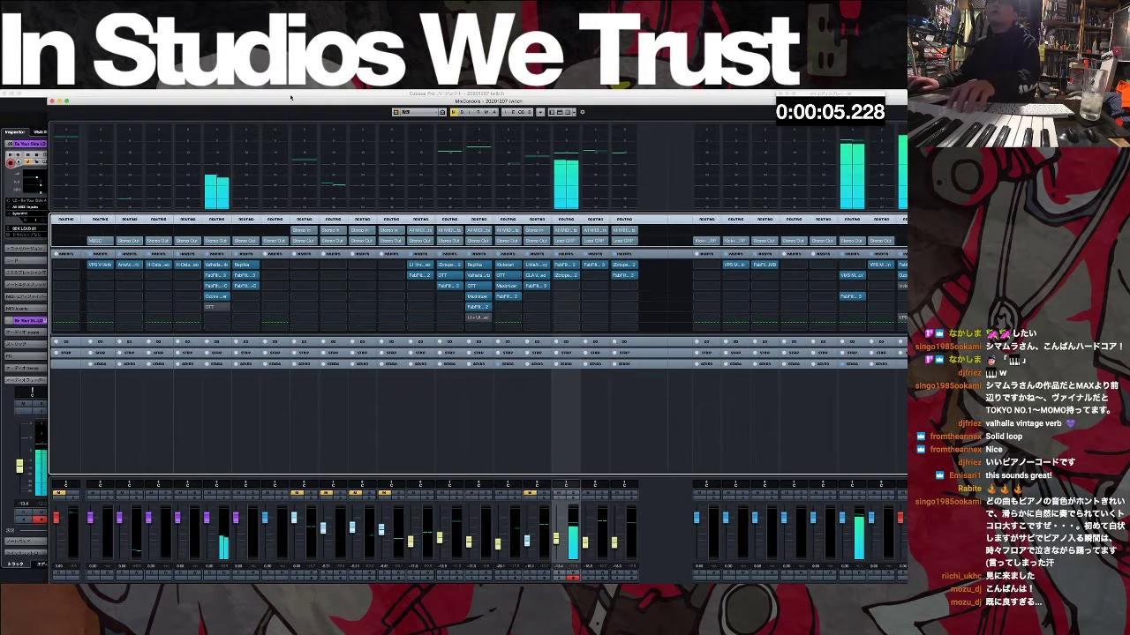
Step: Solo the Lead GRP channel in the project, show its sends and raise the RVB4LD send level during playback
{"action": "left_click", "coordinate": [293, 95]}
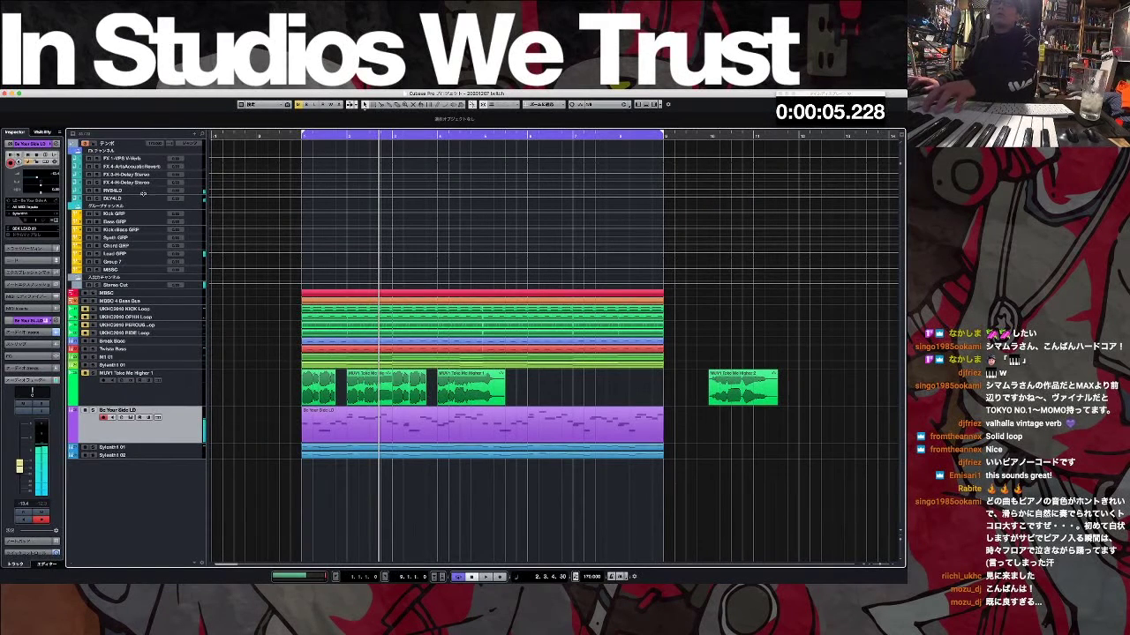
{"action": "left_click", "coordinate": [132, 254]}
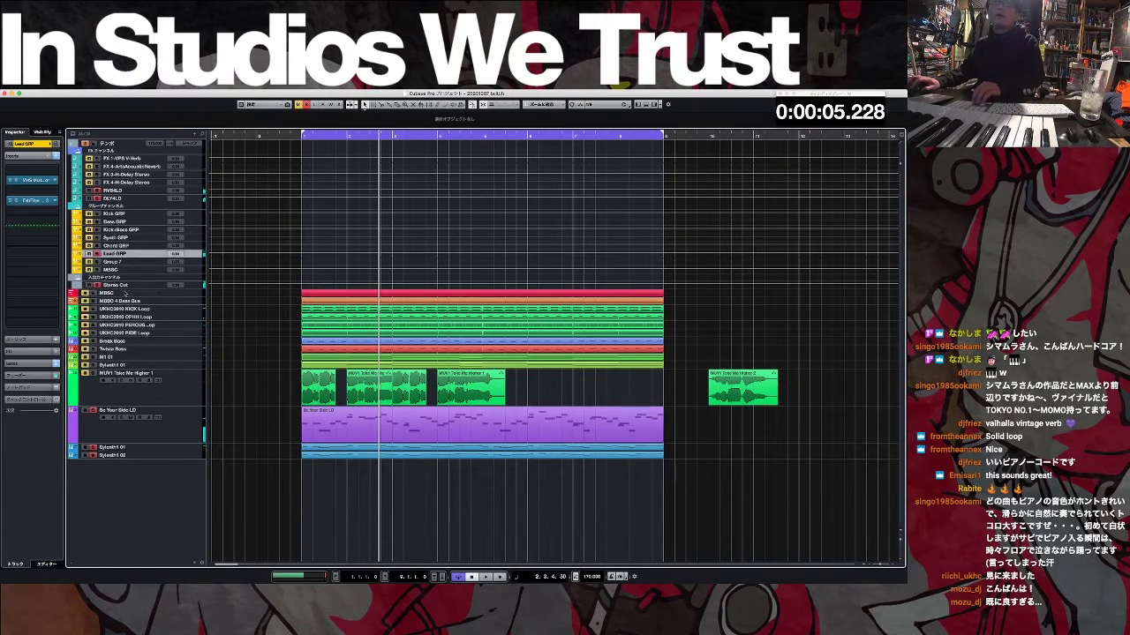
{"action": "key", "text": "space"}
{"action": "left_click", "coordinate": [33, 362]}
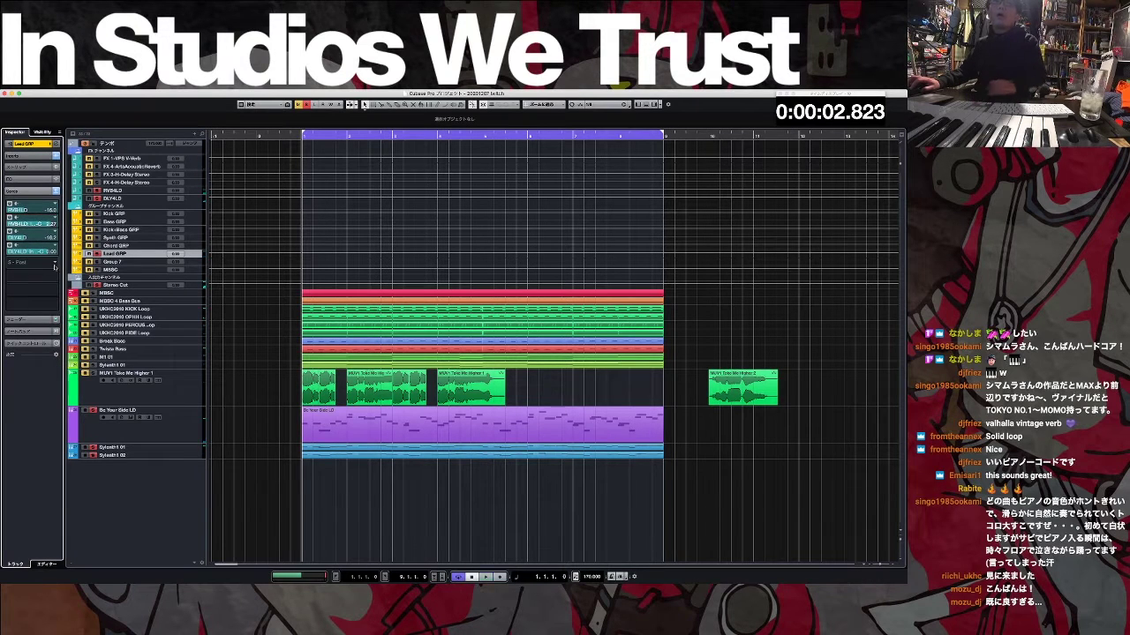
{"action": "key", "text": "space"}
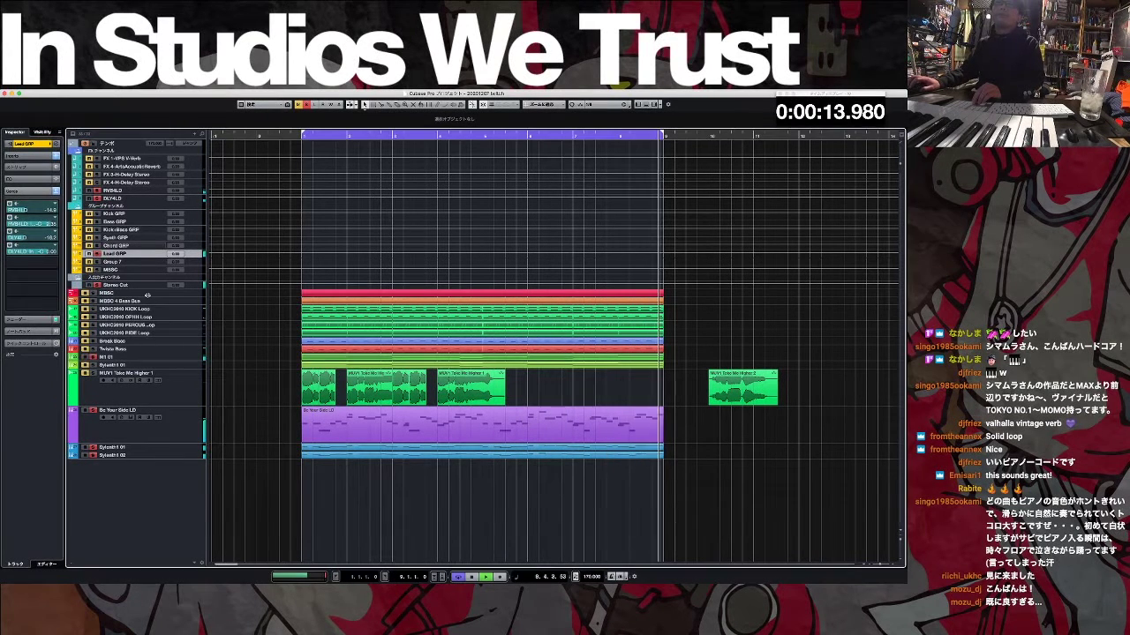
Step: Show the Lead GRP fader and lower the group's volume to about -11 dB
{"action": "left_click", "coordinate": [23, 320]}
{"action": "left_click_drag", "start_coordinate": [25, 281], "coordinate": [20, 288]}
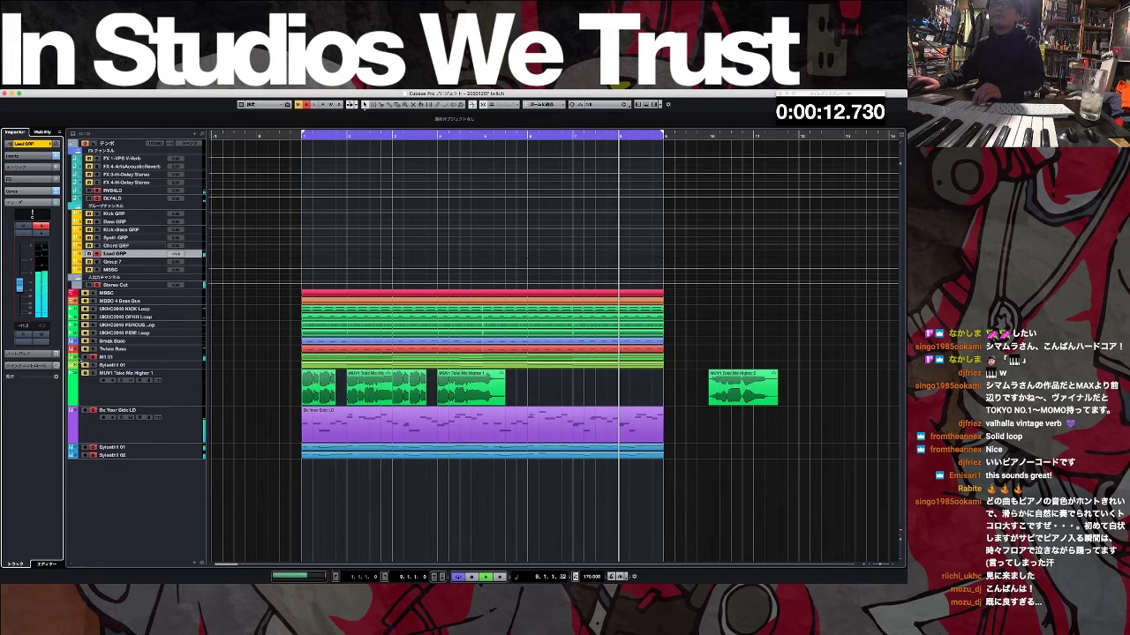
Step: Transpose all notes of the Sylenth1 01 pluck's chord part down one octave during playback and close the Key Editor
{"action": "key", "text": "space"}
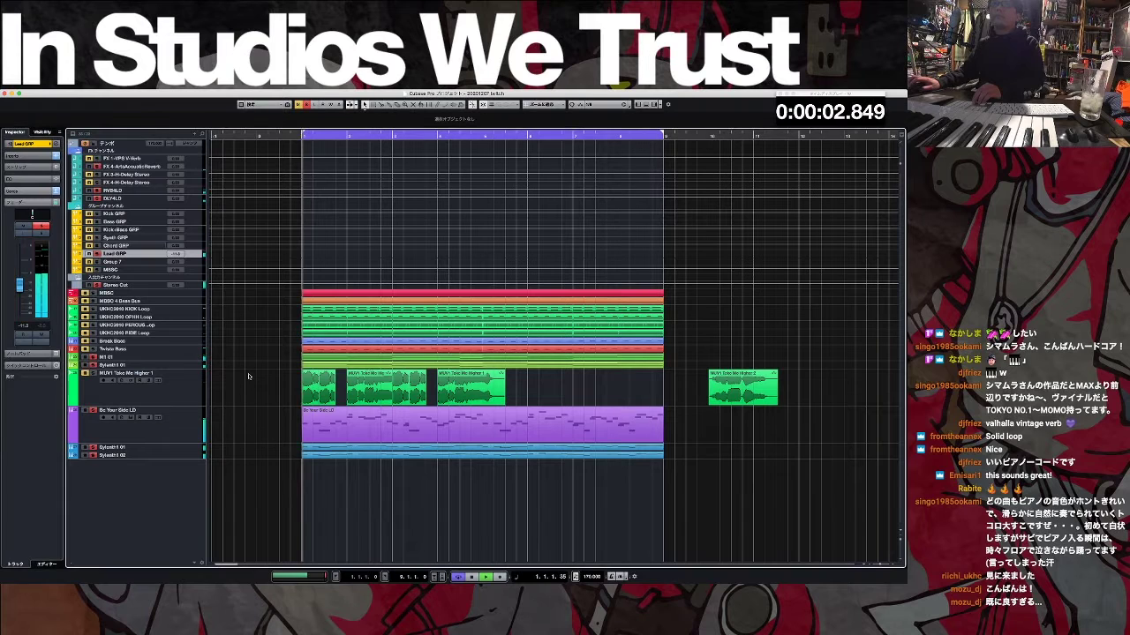
{"action": "left_click", "coordinate": [115, 365]}
{"action": "key", "text": "space"}
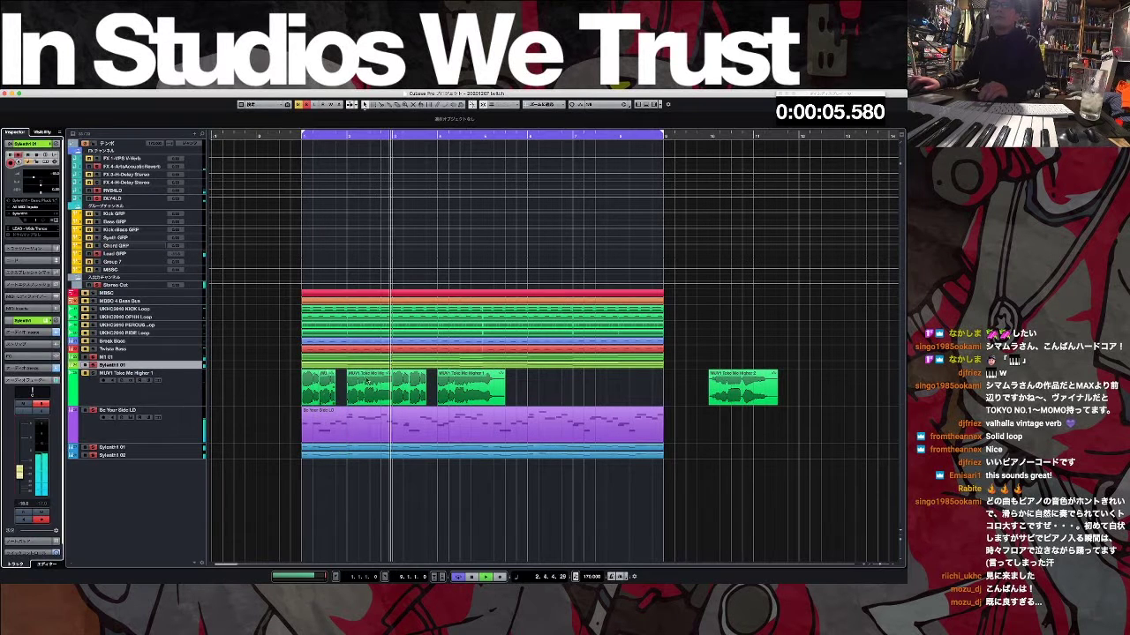
{"action": "double_click", "coordinate": [374, 365]}
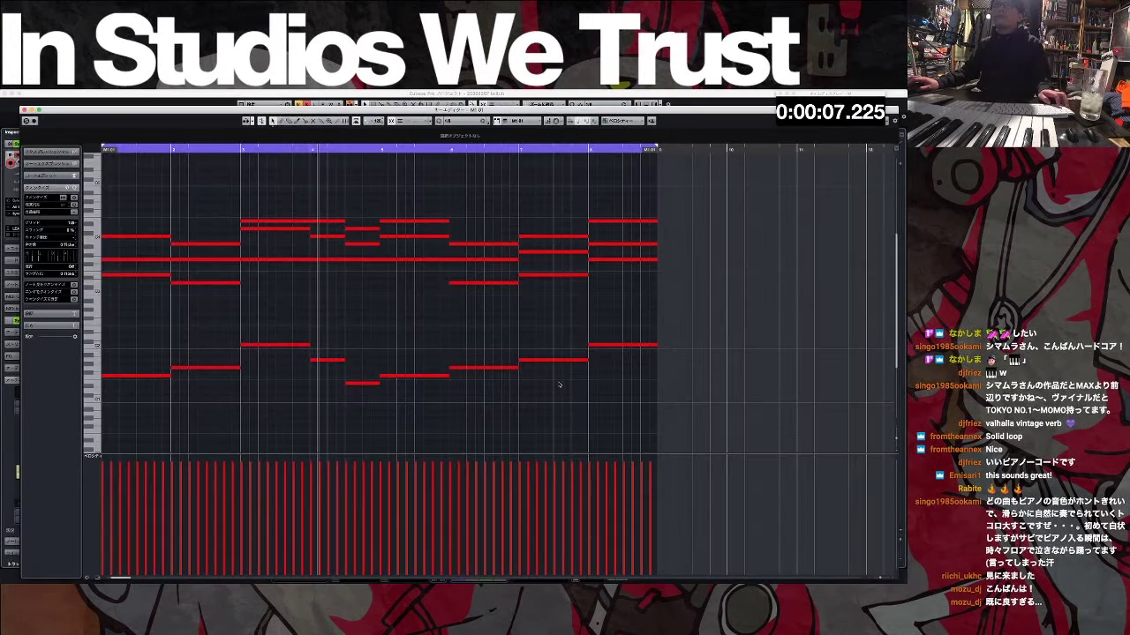
{"action": "key", "text": "super+a"}
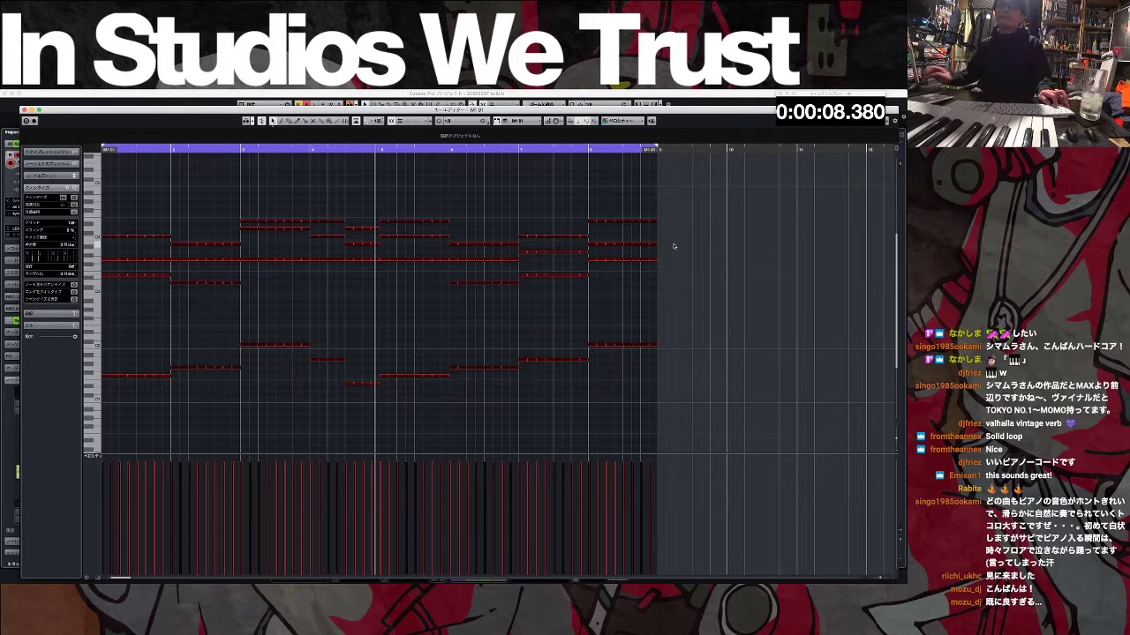
{"action": "key", "text": "shift+Down"}
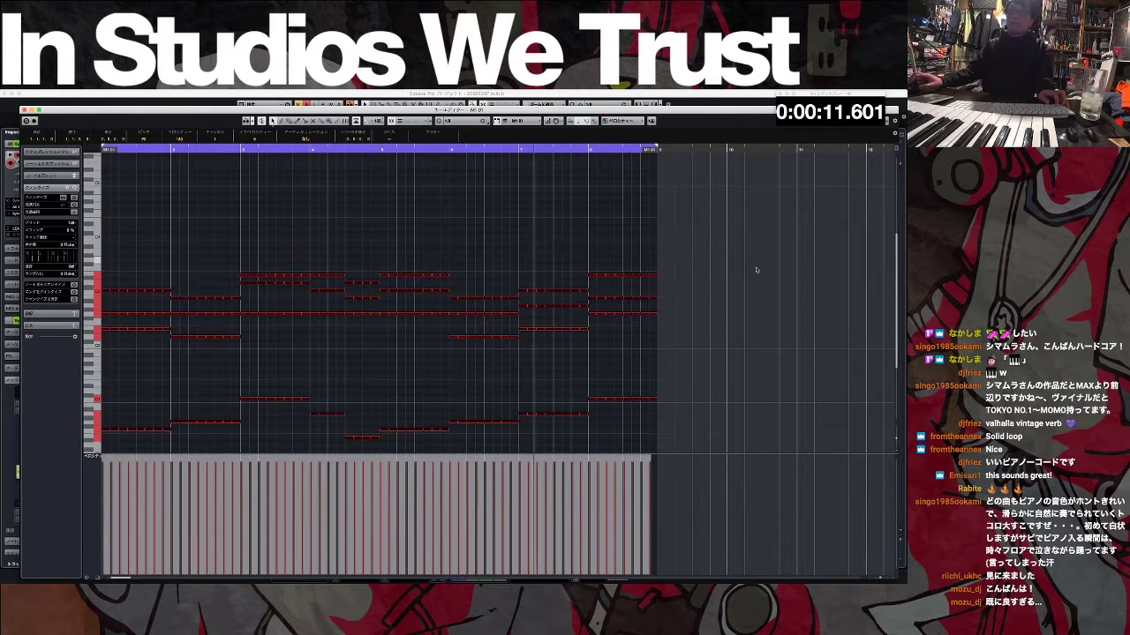
{"action": "key", "text": "Return"}
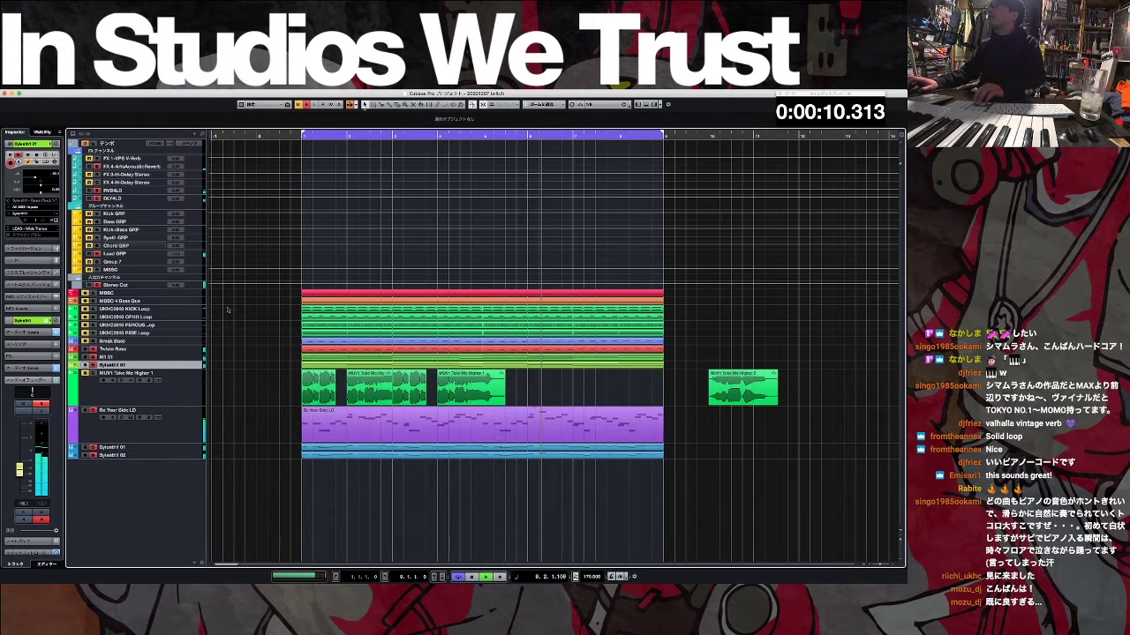
Step: Restart playback and unmute the UKHC2010 open hi-hat, percussion and ride loop tracks
{"action": "key", "text": "space"}
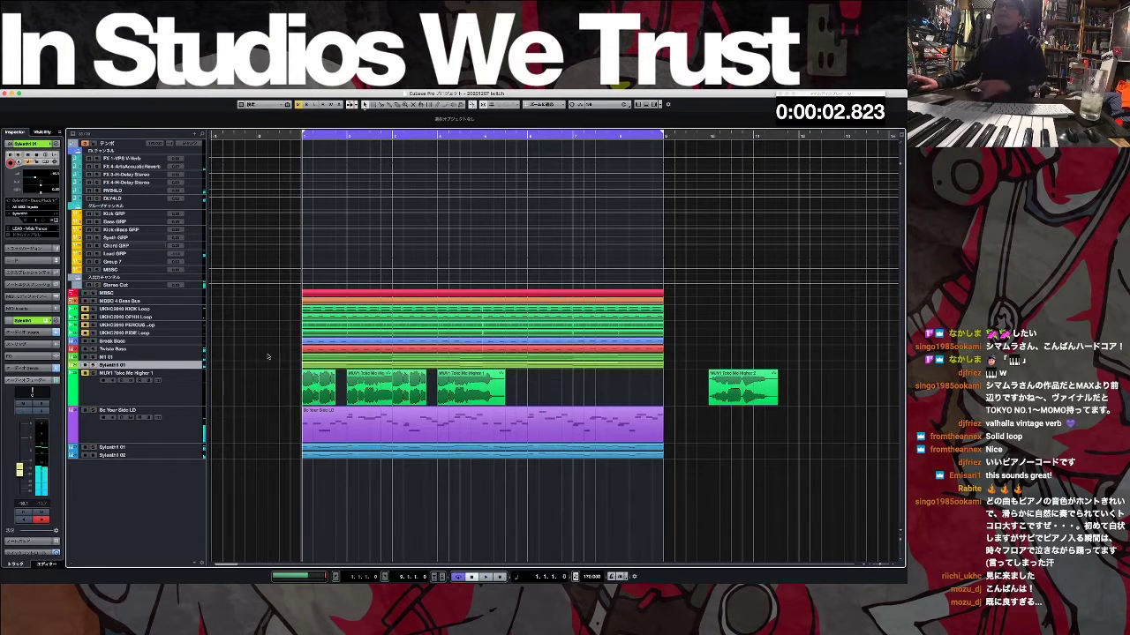
{"action": "key", "text": "space"}
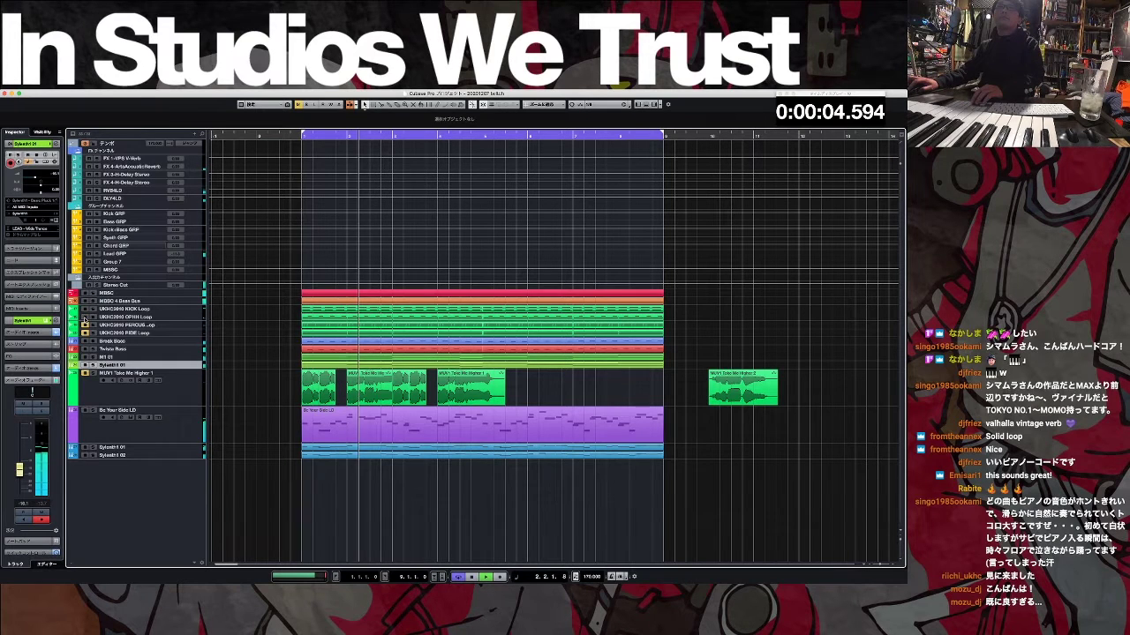
{"action": "left_click_drag", "start_coordinate": [85, 319], "coordinate": [85, 332]}
Step: Move the first three kick tracks, down to UKHC2010 KICK Loop, into a new folder named KICK
{"action": "left_click", "coordinate": [149, 294]}
{"action": "key", "text": "space"}
{"action": "key", "text": "space"}
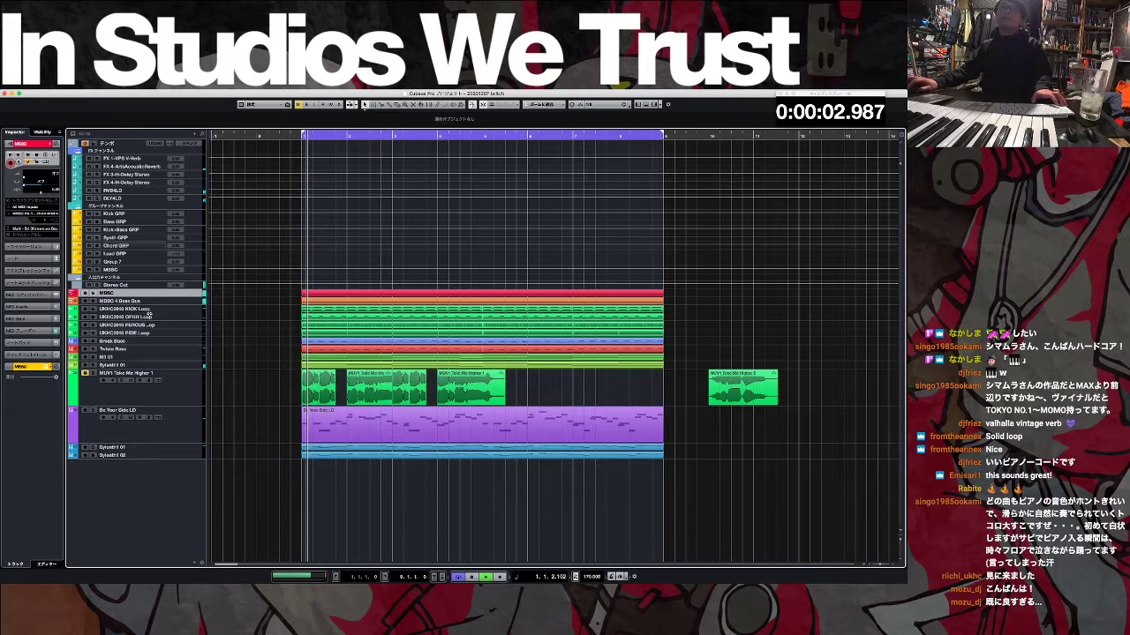
{"action": "left_click", "coordinate": [150, 310], "text": "shift"}
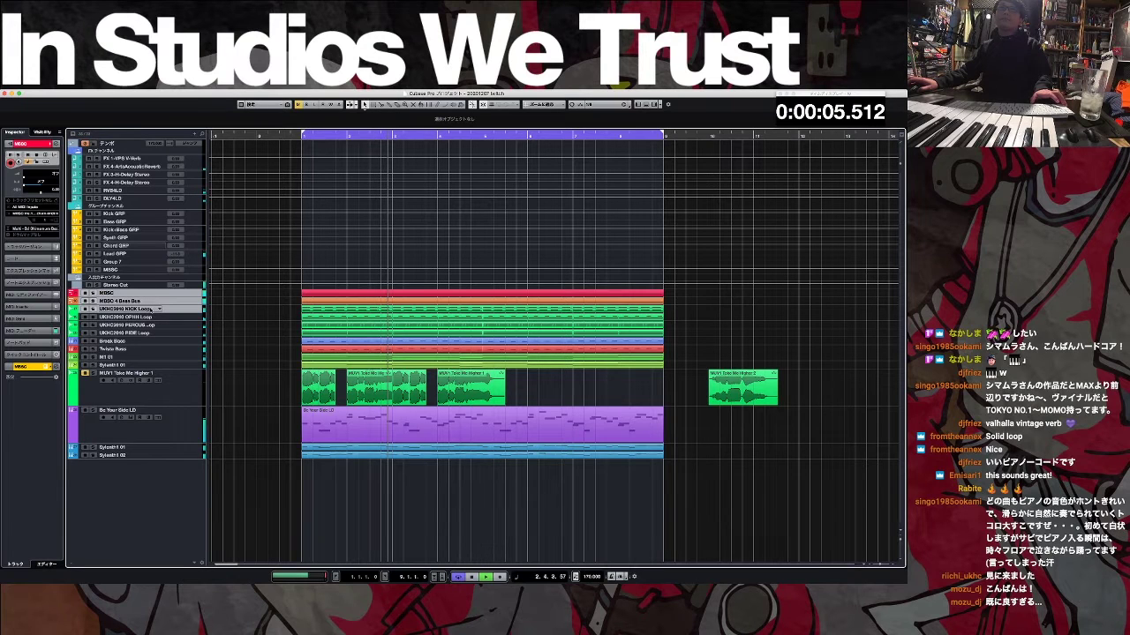
{"action": "key", "text": "shift+f"}
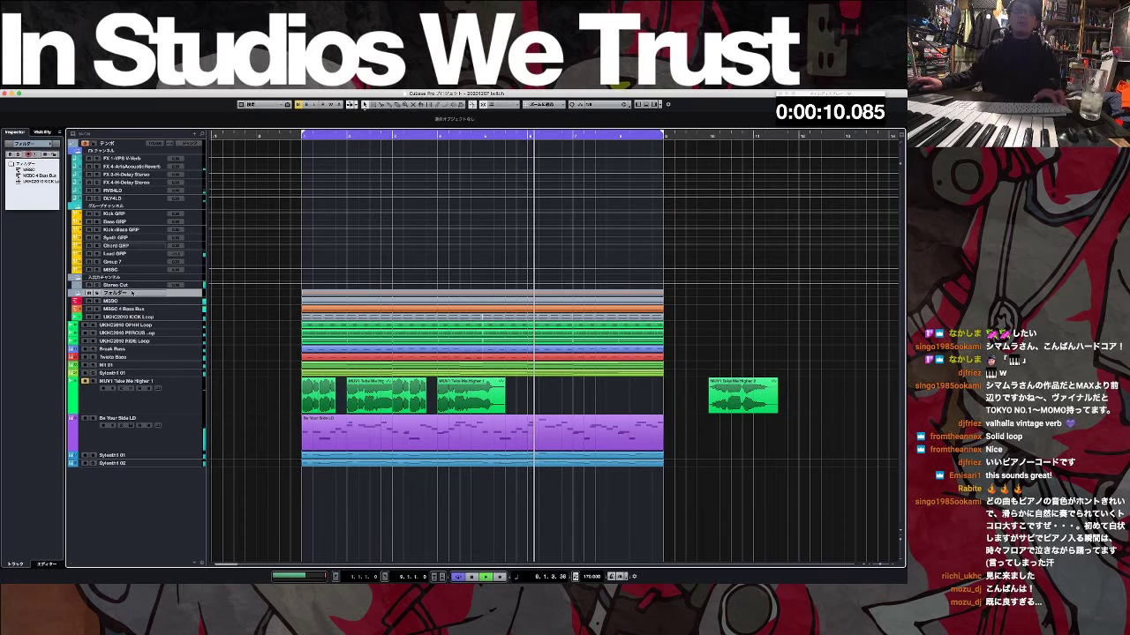
{"action": "double_click", "coordinate": [132, 292]}
{"action": "type", "text": "KICK"}
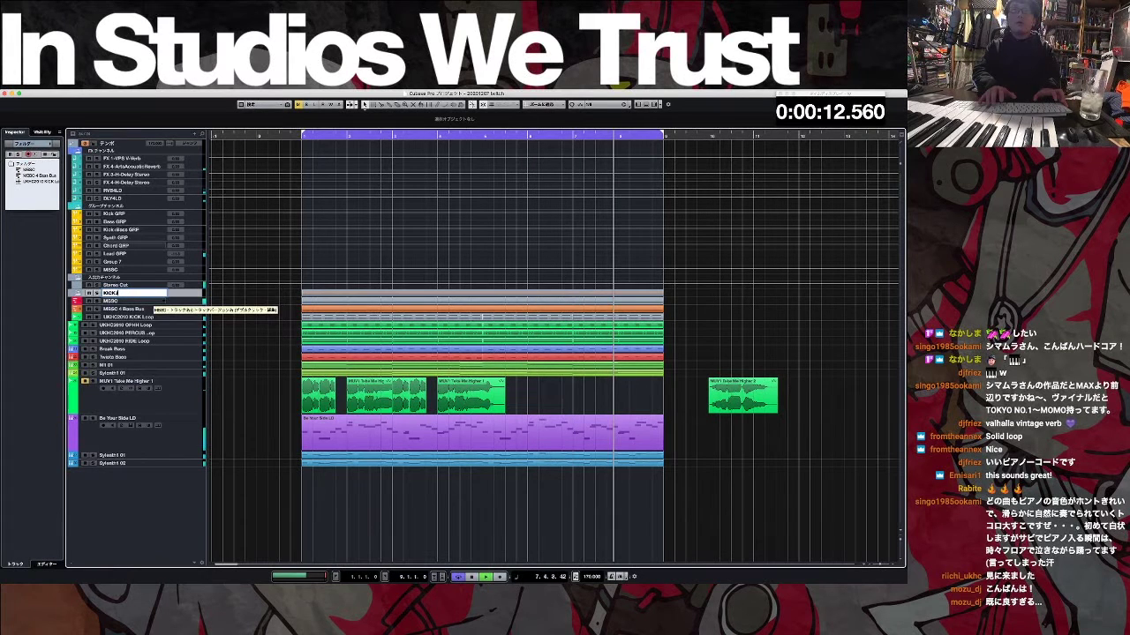
{"action": "key", "text": "Return"}
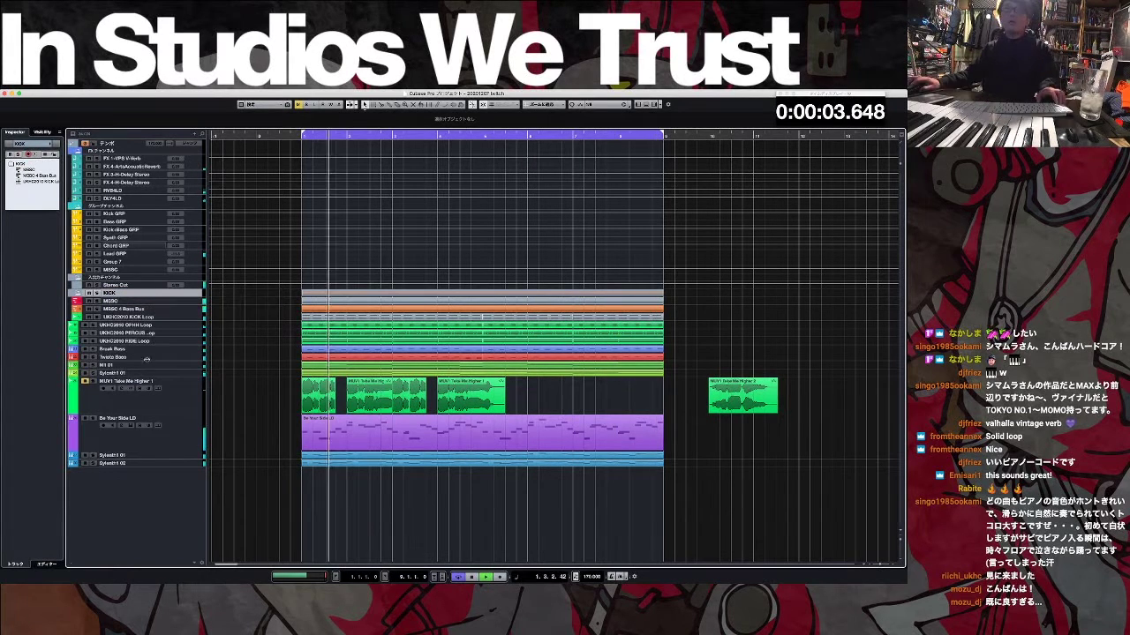
Step: Move the KICK folder and the open hi-hat, percussion and ride loop tracks into a new folder named DRUM
{"action": "left_click", "coordinate": [145, 341], "text": "shift"}
{"action": "right_click", "coordinate": [145, 342]}
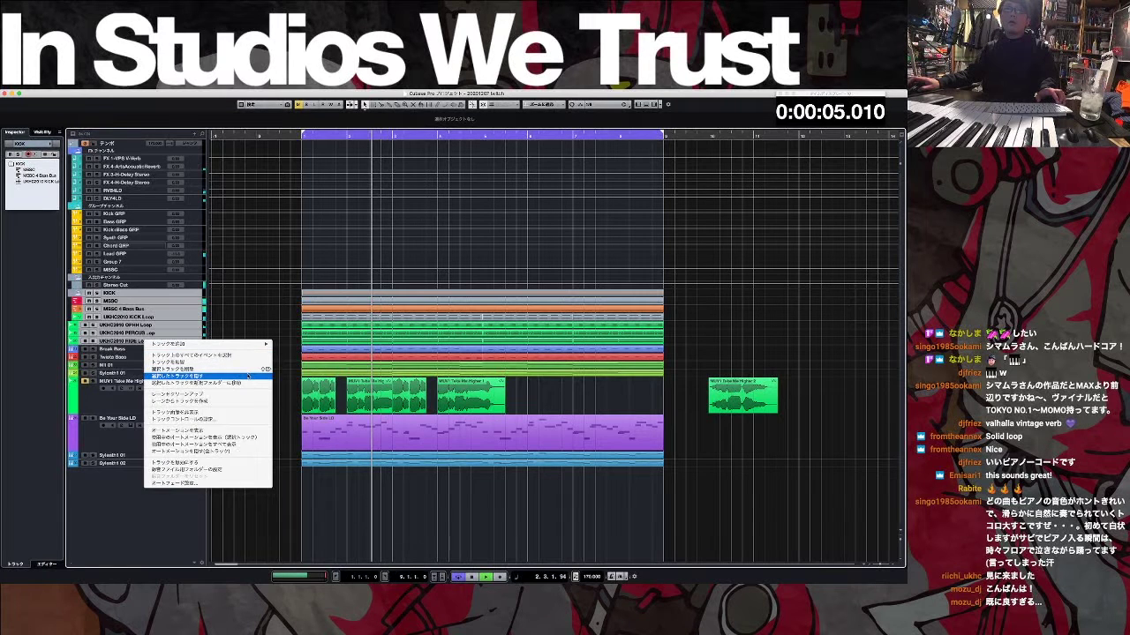
{"action": "left_click", "coordinate": [243, 382]}
{"action": "left_click", "coordinate": [118, 292]}
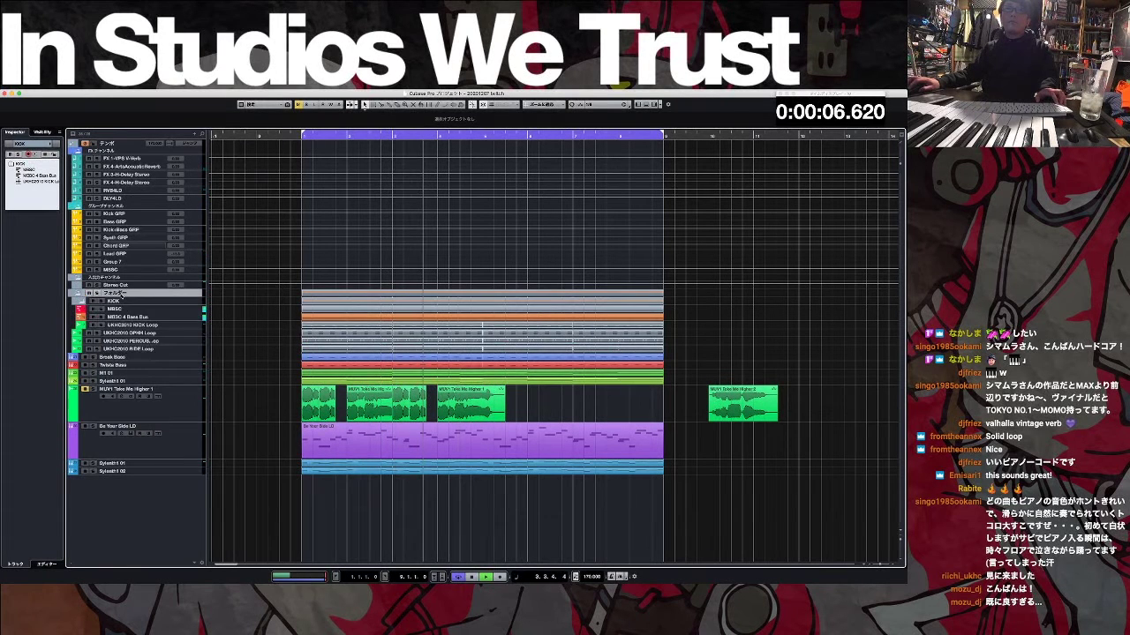
{"action": "double_click", "coordinate": [164, 296]}
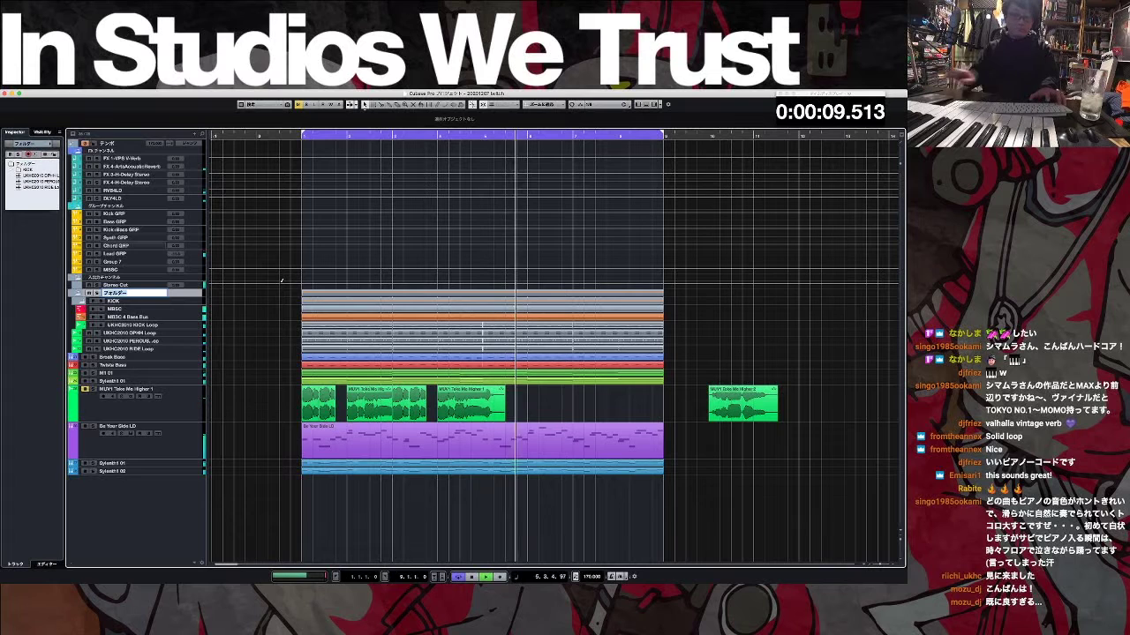
{"action": "key", "text": "Escape"}
{"action": "type", "text": "DRUM"}
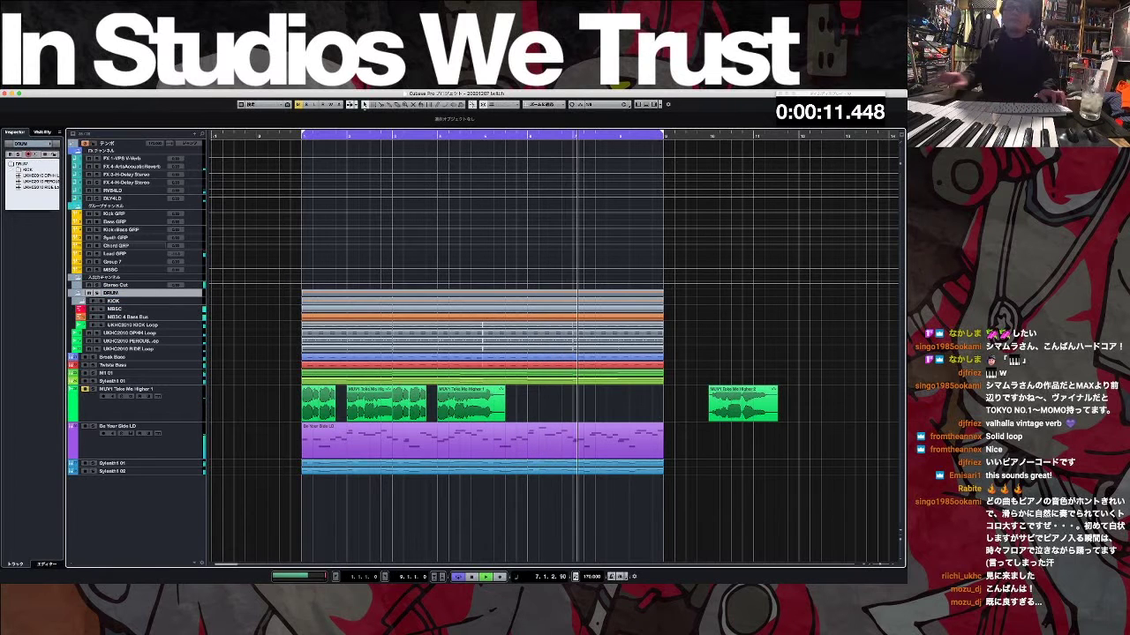
{"action": "key", "text": "Return"}
Step: Move the two bass tracks below the drum loops into a new folder
{"action": "left_click", "coordinate": [165, 358]}
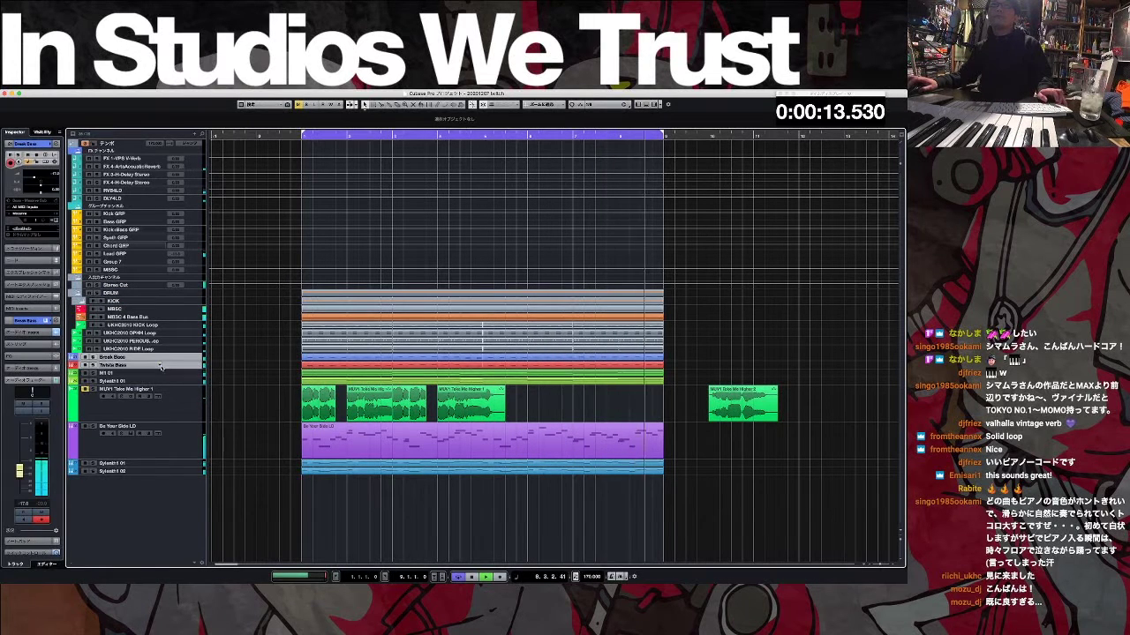
{"action": "right_click", "coordinate": [165, 364]}
{"action": "left_click", "coordinate": [226, 406]}
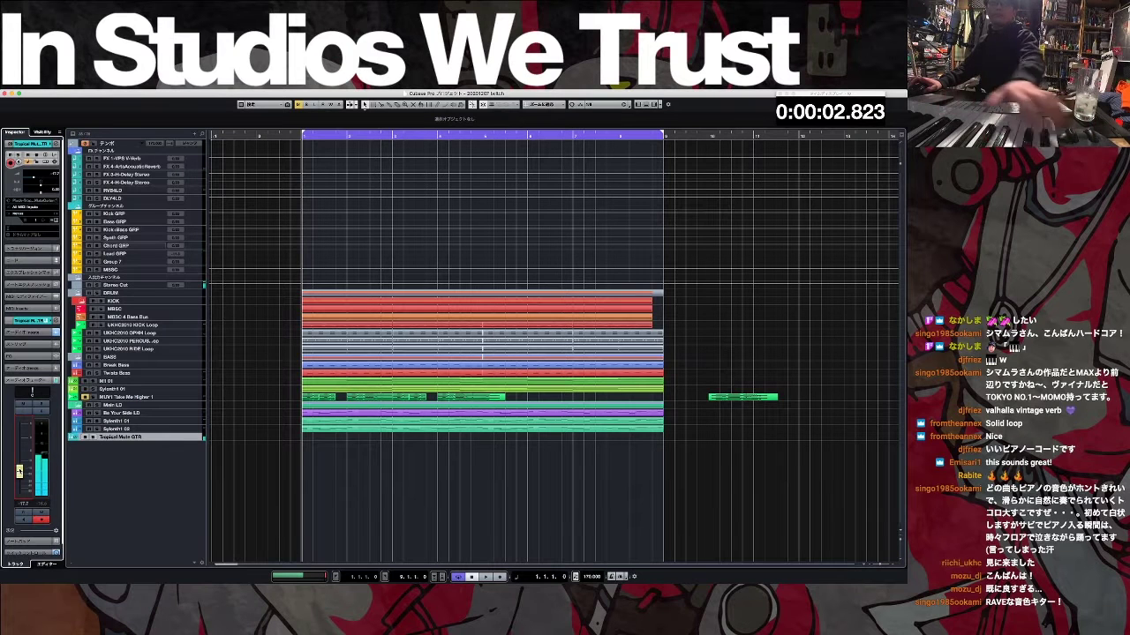
Step: Prepare the empty Tropical Mute GTR part for note entry with the Draw tool and a 1/16 quantize grid
{"action": "right_click", "coordinate": [252, 308]}
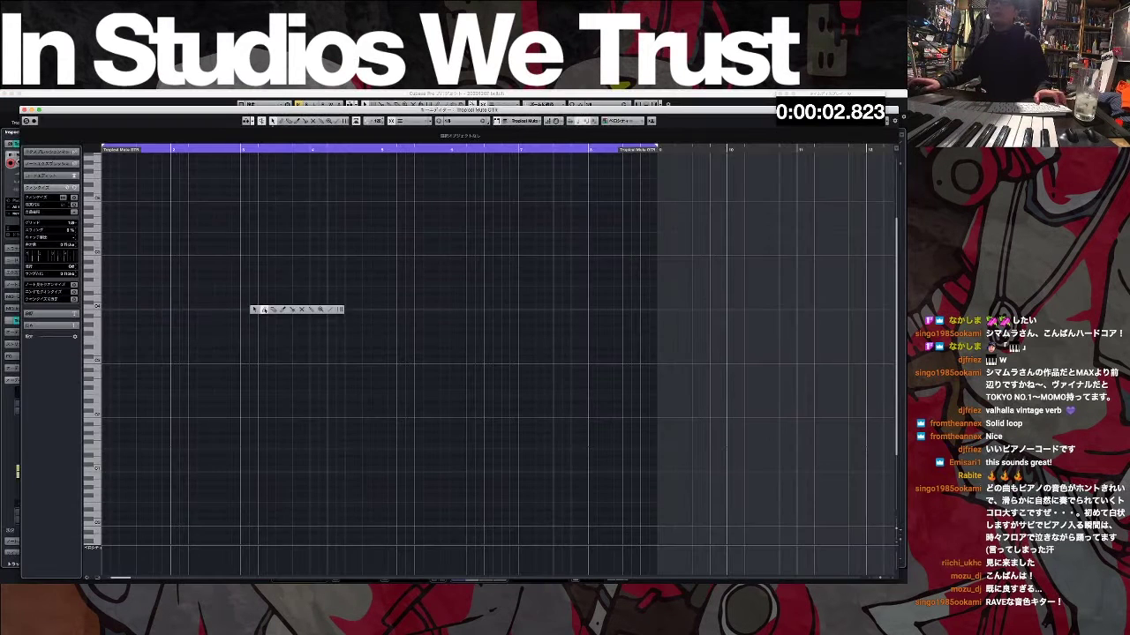
{"action": "left_click", "coordinate": [262, 310]}
{"action": "left_click", "coordinate": [460, 121]}
{"action": "left_click", "coordinate": [463, 126]}
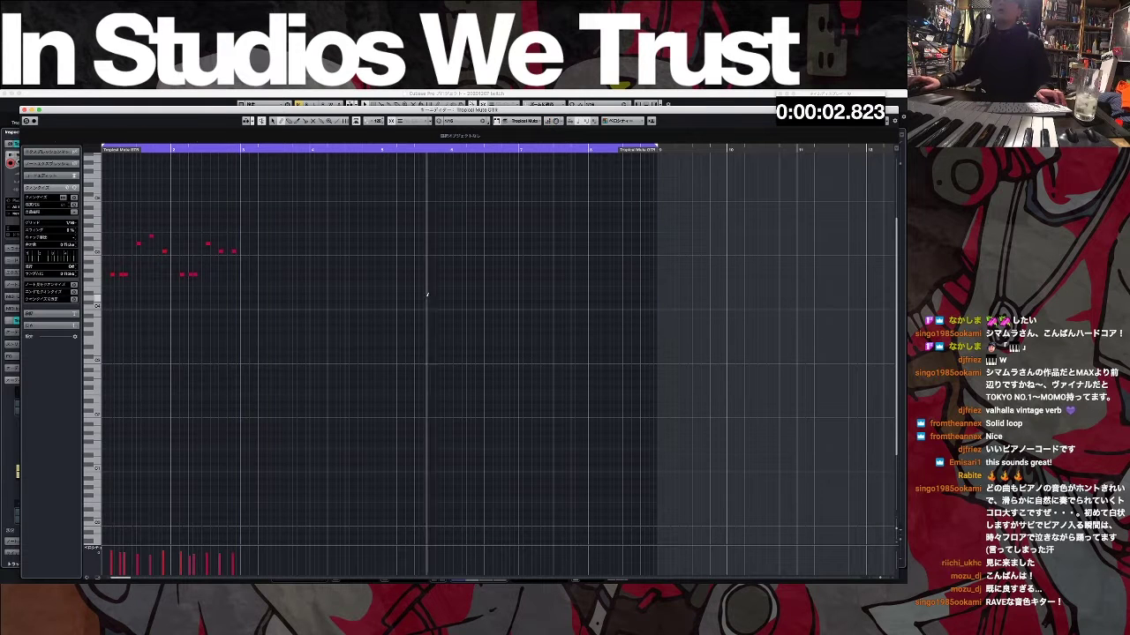
Step: Apply a fixed velocity to all notes of the two-bar Tropical Mute GTR riff
{"action": "key", "text": "super+a"}
{"action": "left_click", "coordinate": [146, 87]}
{"action": "mouse_move", "coordinate": [190, 186]}
{"action": "left_click", "coordinate": [263, 275]}
Step: Copy the two-bar guitar riff until it fills all eight bars, play it back and close the editor
{"action": "left_click_drag", "start_coordinate": [113, 275], "coordinate": [252, 275]}
{"action": "key", "text": "super+a"}
{"action": "left_click_drag", "start_coordinate": [253, 275], "coordinate": [530, 276]}
{"action": "left_click", "coordinate": [521, 308]}
{"action": "key", "text": "space"}
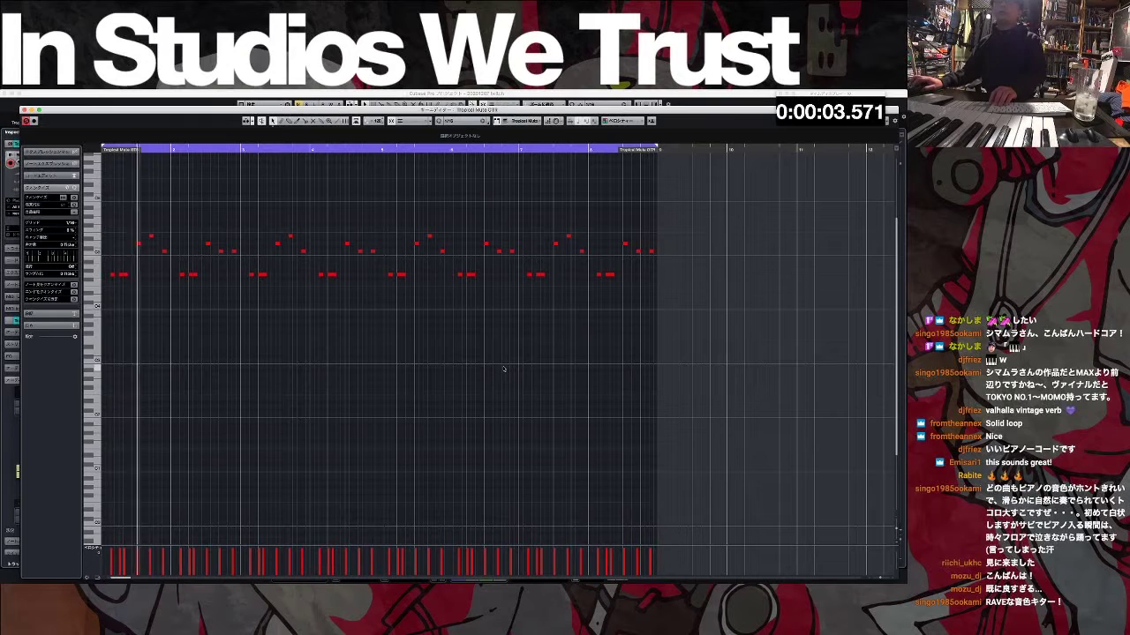
{"action": "key", "text": "Return"}
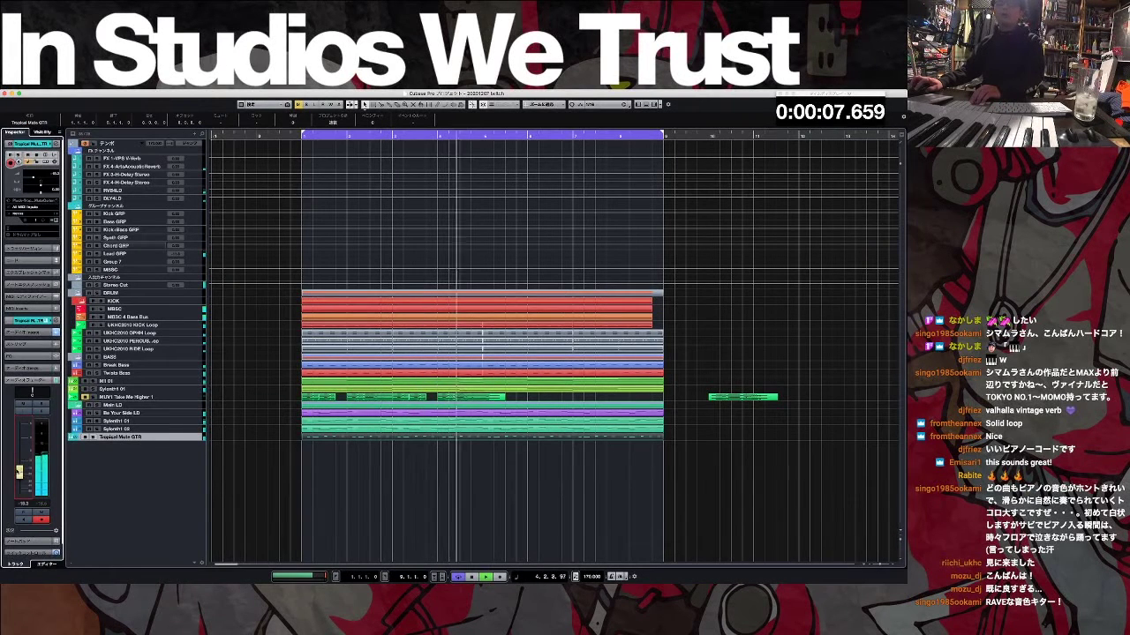
Step: Open the FabFilter Pro-Q 2 insert on Tropical Mute GTR and change its lowest-frequency band to a low cut
{"action": "left_click", "coordinate": [43, 334]}
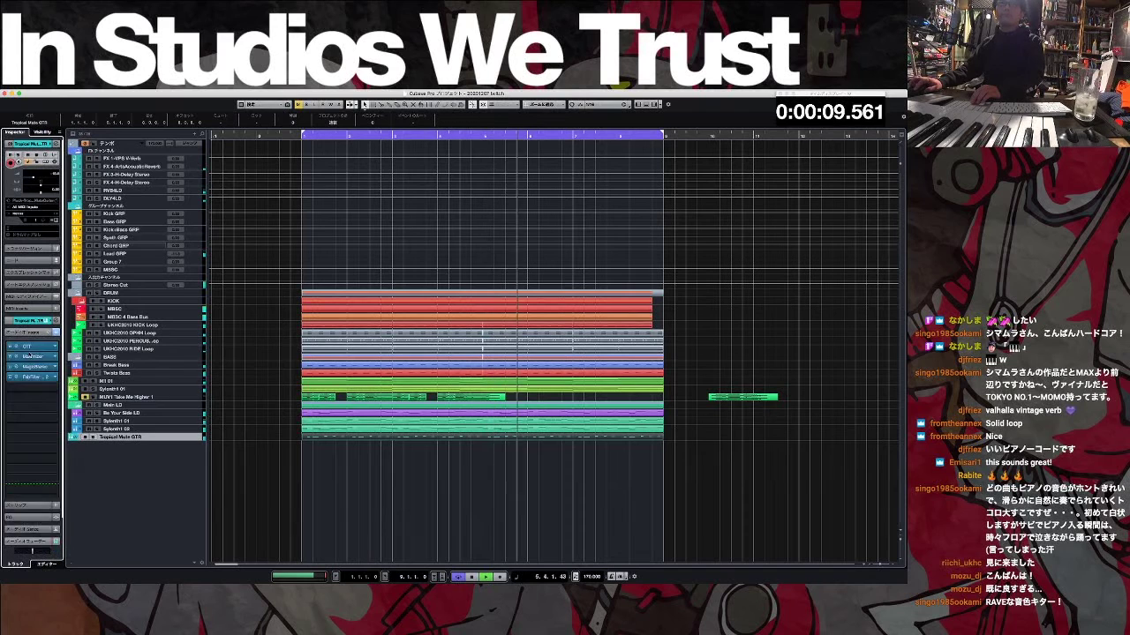
{"action": "left_click", "coordinate": [37, 377]}
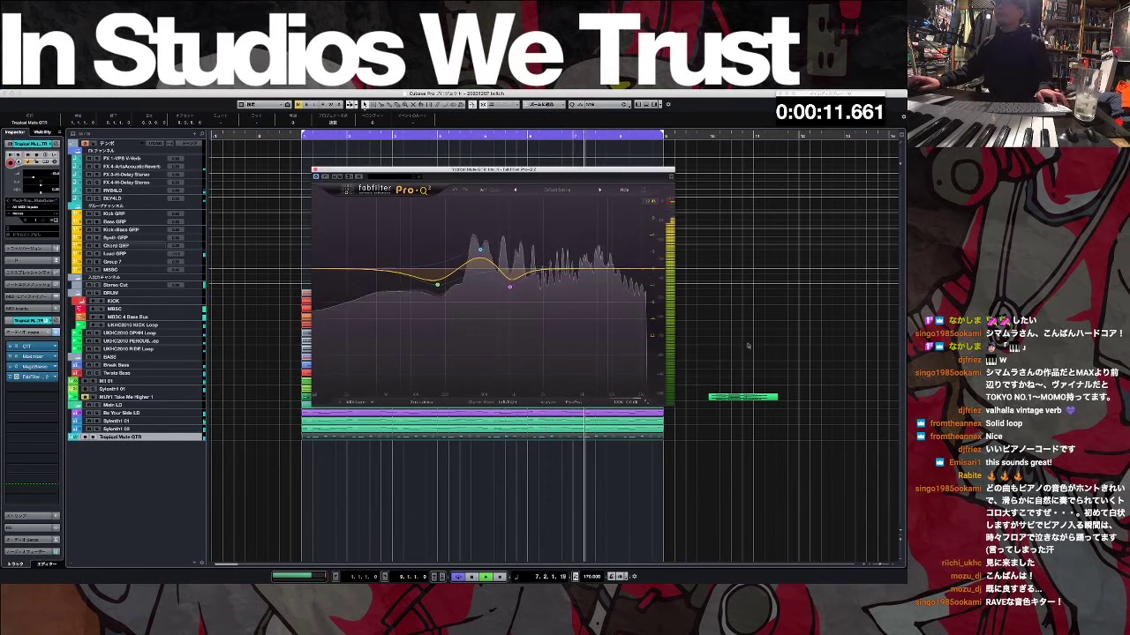
{"action": "left_click", "coordinate": [437, 284]}
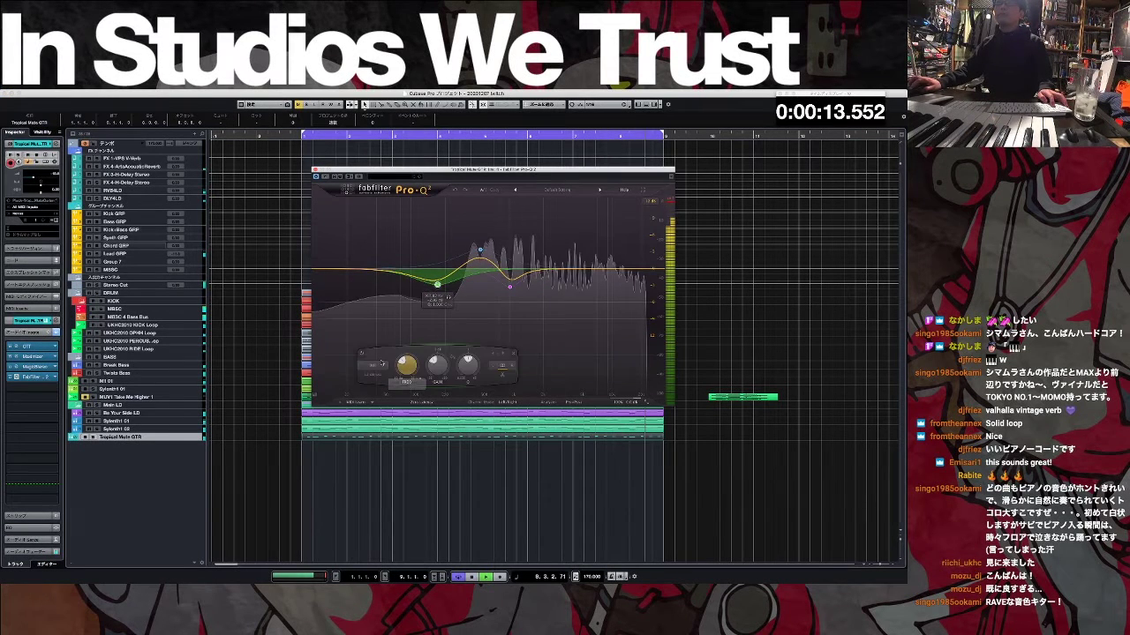
{"action": "left_click", "coordinate": [374, 364]}
{"action": "left_click", "coordinate": [375, 389]}
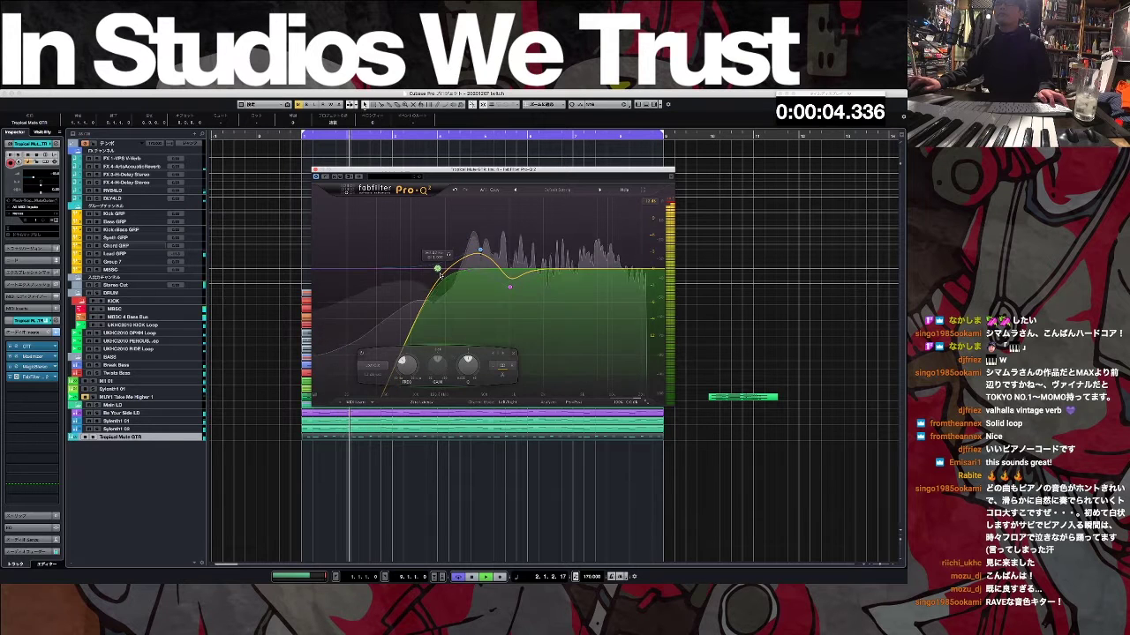
Step: Remove the two remaining midrange bell bands from the guitar's Pro-Q 2 curve
{"action": "left_click", "coordinate": [480, 251]}
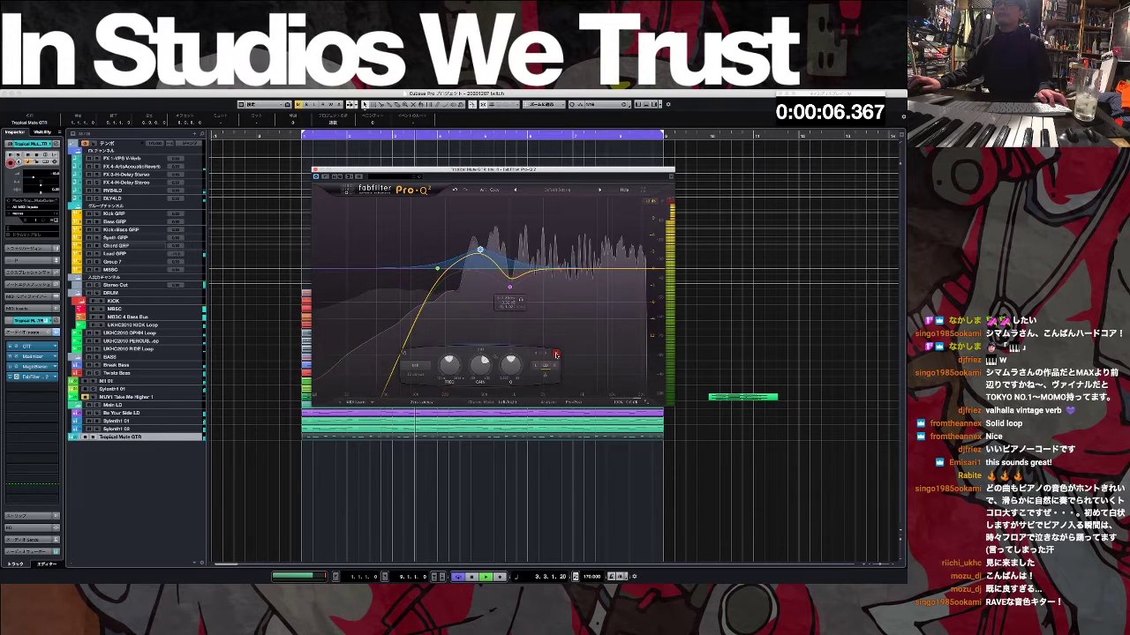
{"action": "left_click", "coordinate": [556, 354]}
{"action": "left_click", "coordinate": [509, 287]}
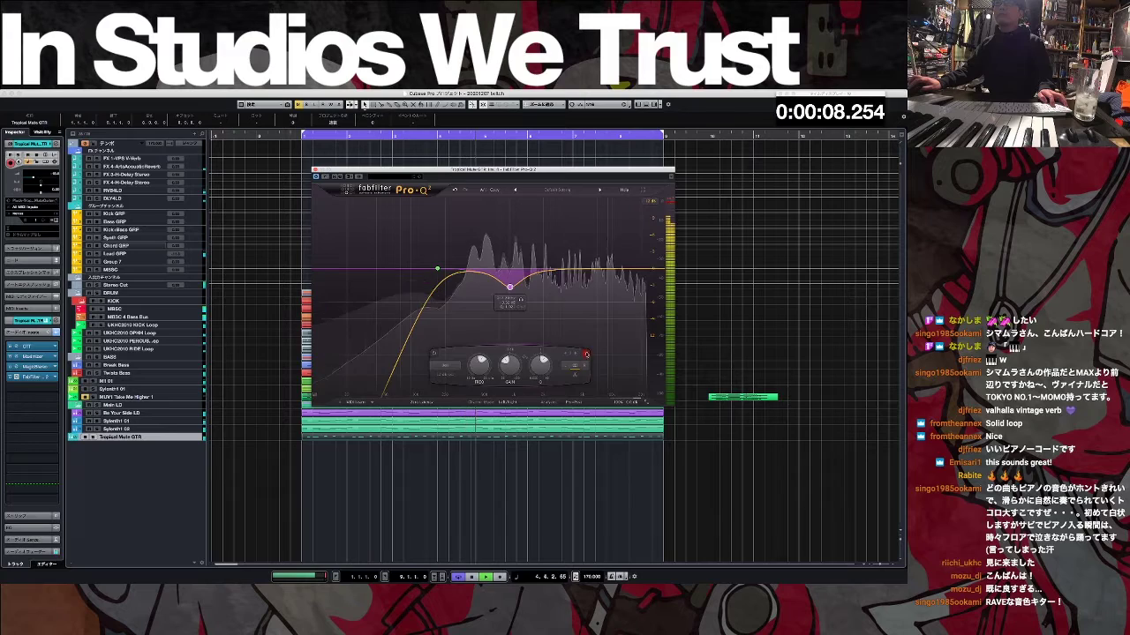
{"action": "left_click", "coordinate": [583, 354]}
Step: Raise the low cut's frequency slightly, add a gentle high-frequency boost to the guitar EQ and close the plug-in
{"action": "left_click_drag", "start_coordinate": [437, 269], "coordinate": [455, 269]}
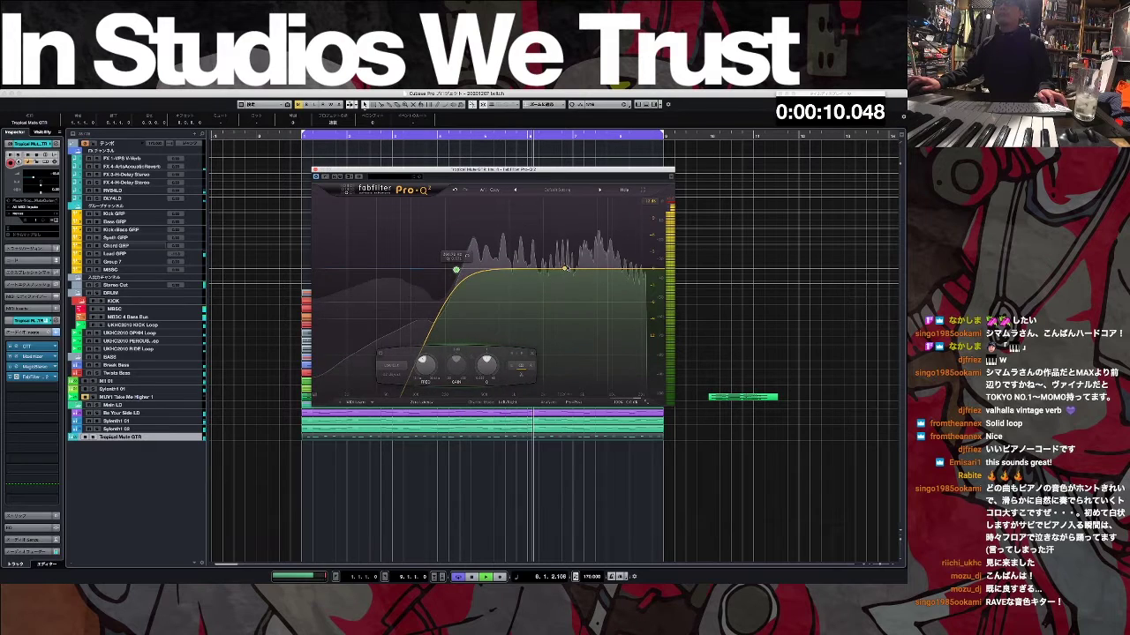
{"action": "left_click_drag", "start_coordinate": [612, 268], "coordinate": [614, 254]}
{"action": "key", "text": "super+w"}
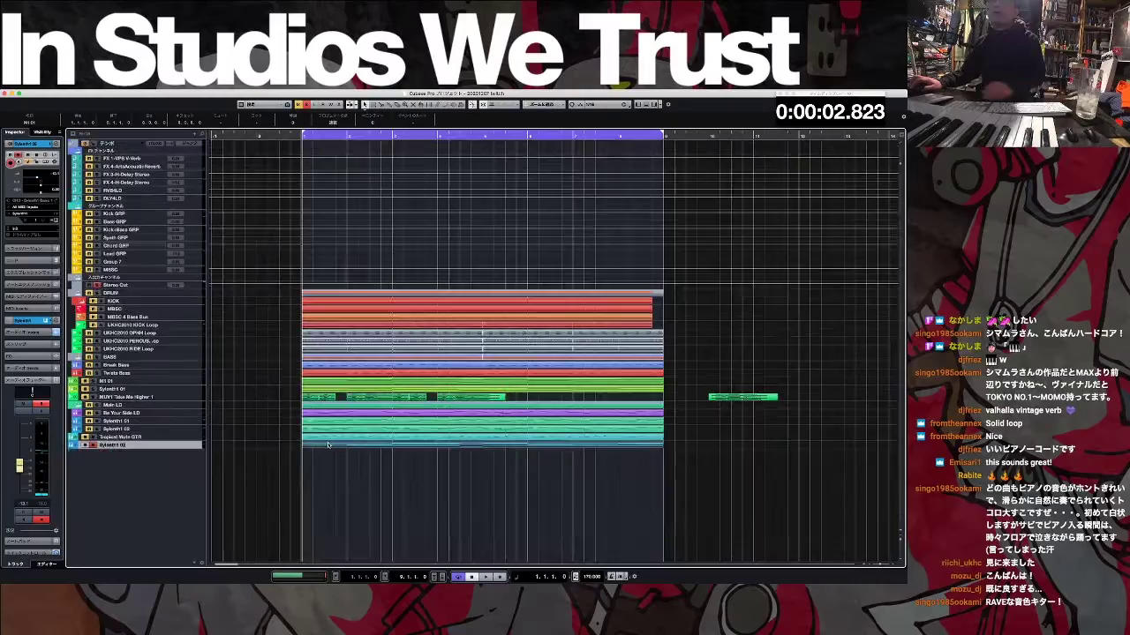
Step: Play the chord part on the newest Sylenth1 track, show its inserts and bypass LFOTool and the third insert
{"action": "double_click", "coordinate": [355, 381]}
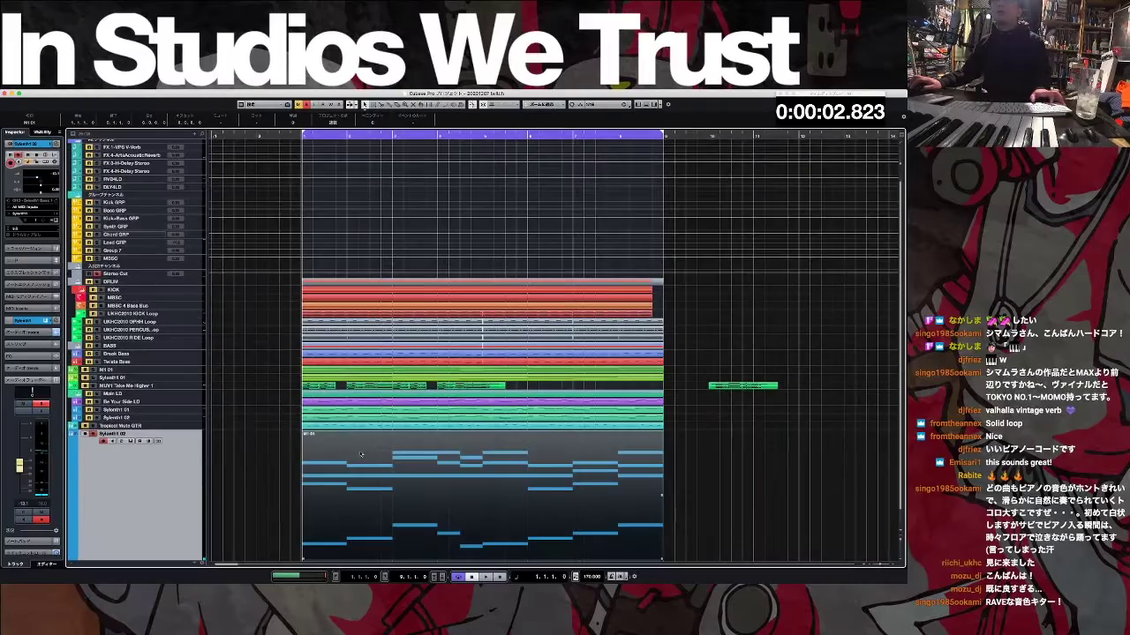
{"action": "key", "text": "space"}
{"action": "key", "text": "space"}
{"action": "key", "text": "super+w"}
{"action": "left_click", "coordinate": [30, 332]}
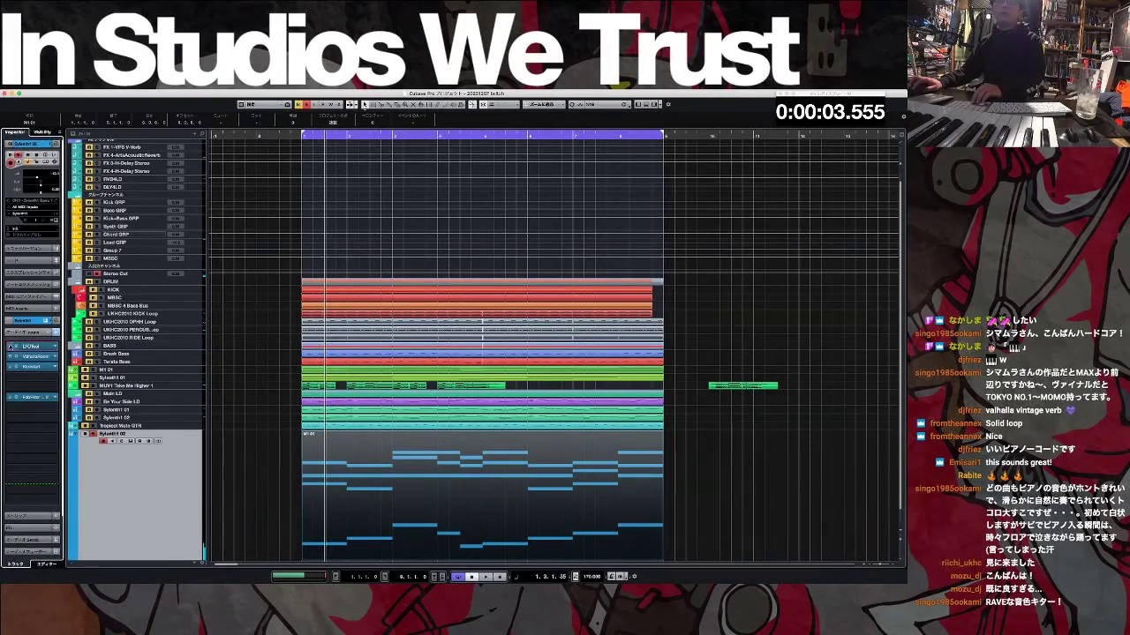
{"action": "left_click", "coordinate": [9, 367]}
Step: Open the newest Sylenth1 track's chord part, set quantize to 1/8 and fix all chord notes to that length
{"action": "double_click", "coordinate": [419, 457]}
{"action": "scroll", "coordinate": [418, 456], "scroll_direction": "down", "scroll_amount": 3}
{"action": "left_click", "coordinate": [457, 121]}
{"action": "left_click", "coordinate": [459, 125]}
{"action": "key", "text": "KP_1"}
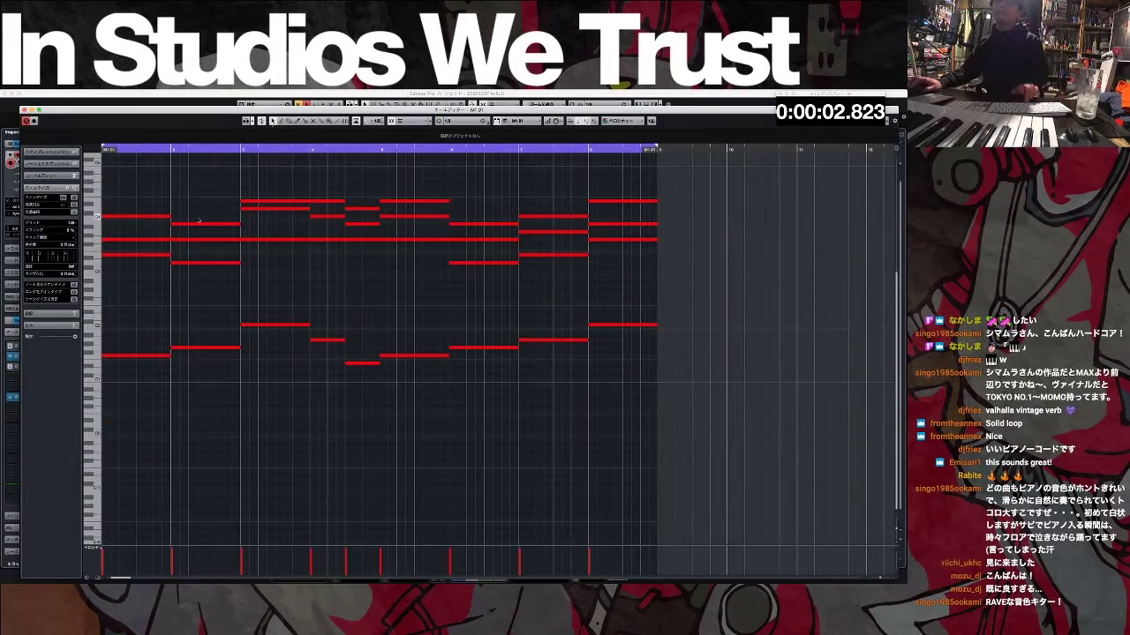
{"action": "left_click_drag", "start_coordinate": [142, 182], "coordinate": [618, 407]}
{"action": "left_click", "coordinate": [146, 86]}
{"action": "mouse_move", "coordinate": [163, 186]}
{"action": "left_click", "coordinate": [282, 195]}
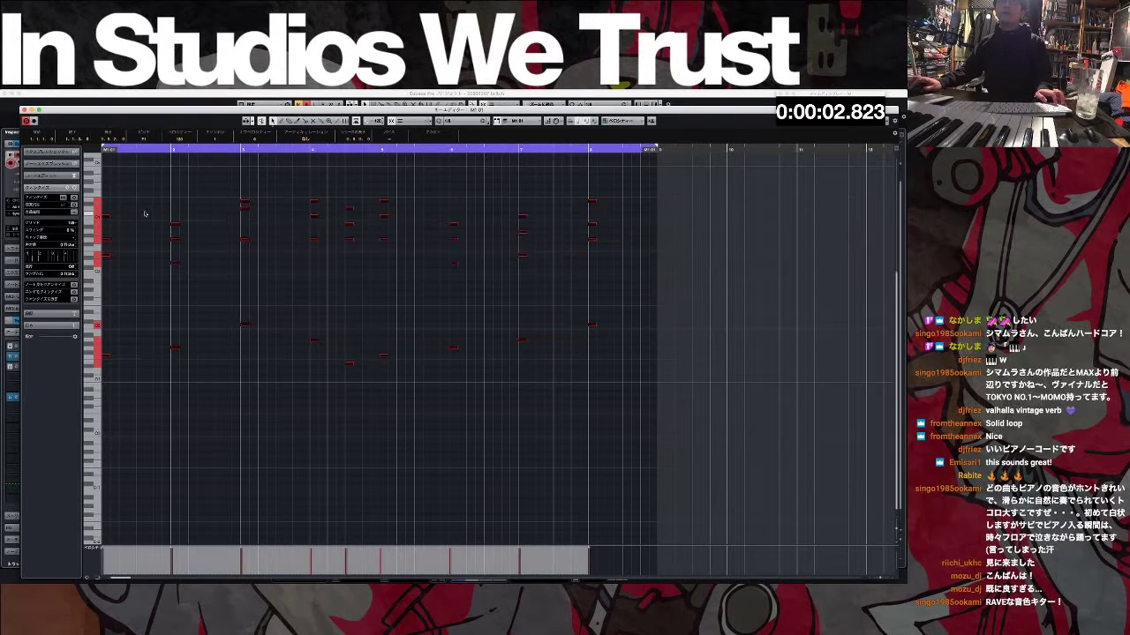
Step: Shift all chords an eighth note later and copy the first chord to three further positions in bar 1
{"action": "scroll", "coordinate": [322, 194], "scroll_direction": "left", "scroll_amount": 3}
{"action": "left_click_drag", "start_coordinate": [310, 204], "coordinate": [318, 205]}
{"action": "left_click_drag", "start_coordinate": [155, 196], "coordinate": [196, 367]}
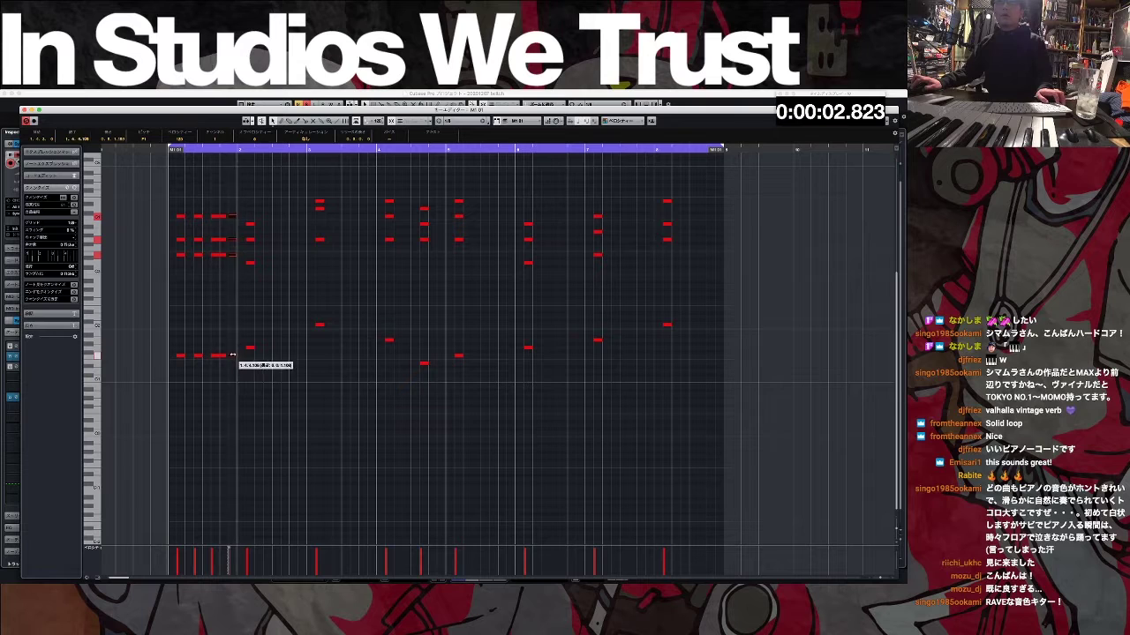
{"action": "key", "text": "space"}
{"action": "key", "text": "space"}
Step: Move bar 1's last two chord copies an eighth note earlier and lengthen the middle chord to close the gap
{"action": "left_click_drag", "start_coordinate": [218, 195], "coordinate": [238, 365]}
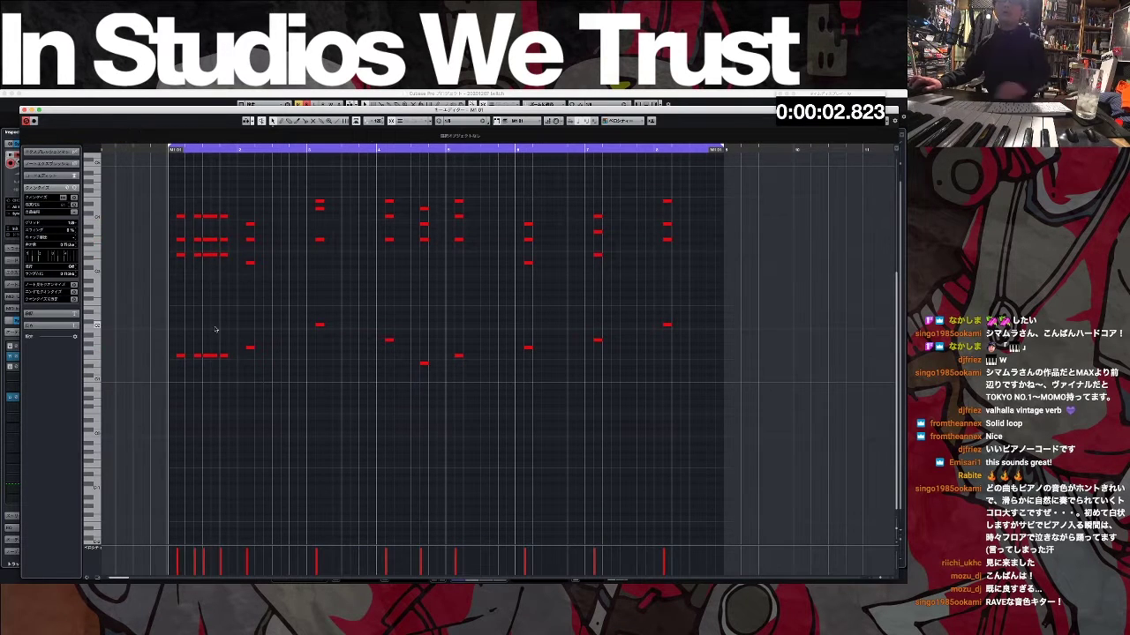
{"action": "key", "text": "space"}
{"action": "key", "text": "space"}
{"action": "left_click_drag", "start_coordinate": [195, 200], "coordinate": [218, 357]}
{"action": "key", "text": "l"}
{"action": "left_click", "coordinate": [255, 230]}
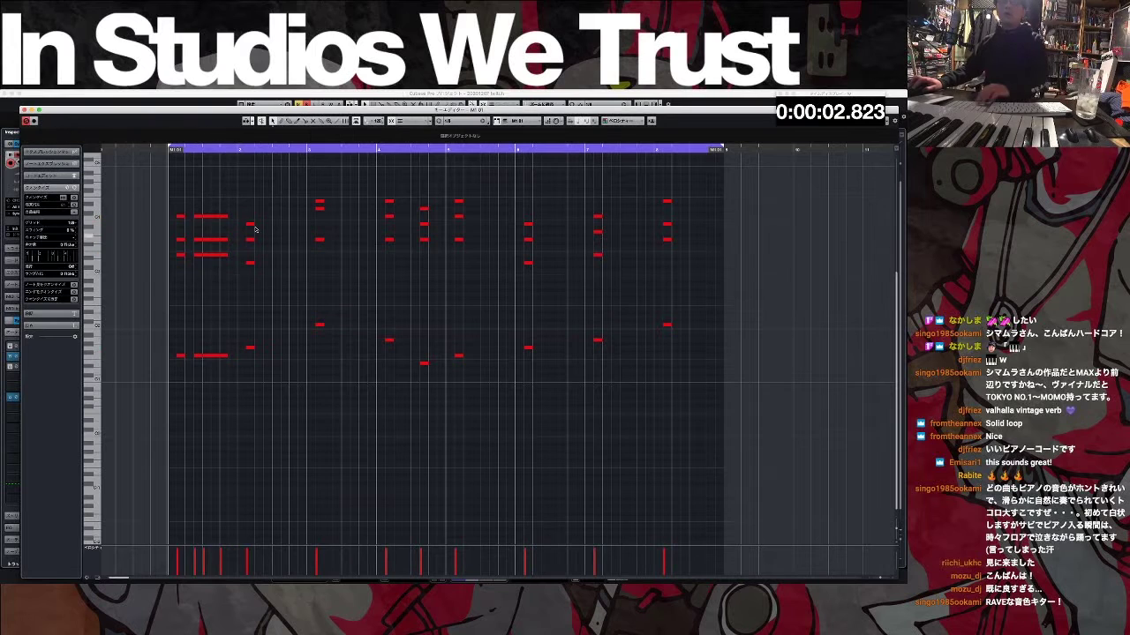
Step: Copy the repeated chord rhythm into bars 2, 3 and 5 to 8, with extra hits in bars 2 and 3
{"action": "left_click_drag", "start_coordinate": [234, 191], "coordinate": [332, 360]}
{"action": "left_click_drag", "start_coordinate": [444, 180], "coordinate": [681, 359]}
{"action": "left_click_drag", "start_coordinate": [249, 224], "coordinate": [267, 226]}
{"action": "left_click_drag", "start_coordinate": [267, 225], "coordinate": [288, 227]}
{"action": "left_click_drag", "start_coordinate": [277, 349], "coordinate": [298, 349]}
{"action": "left_click_drag", "start_coordinate": [350, 325], "coordinate": [356, 325]}
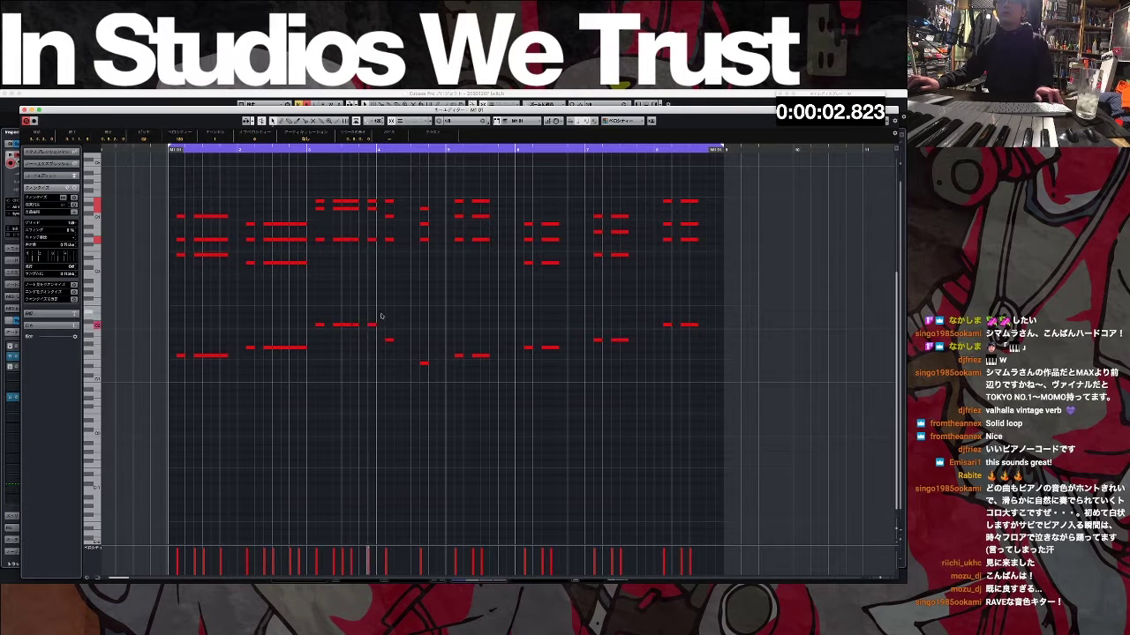
Step: Add another chord hit at the end of bar 1 and lower an upper note in bar 3's later chords while auditioning
{"action": "key", "text": "space"}
{"action": "left_click_drag", "start_coordinate": [501, 174], "coordinate": [483, 366]}
{"action": "key", "text": "space"}
{"action": "left_click_drag", "start_coordinate": [244, 193], "coordinate": [227, 363]}
{"action": "left_click_drag", "start_coordinate": [225, 356], "coordinate": [233, 356]}
{"action": "key", "text": "KP_1"}
{"action": "key", "text": "space"}
{"action": "left_click", "coordinate": [411, 258]}
{"action": "key", "text": "space"}
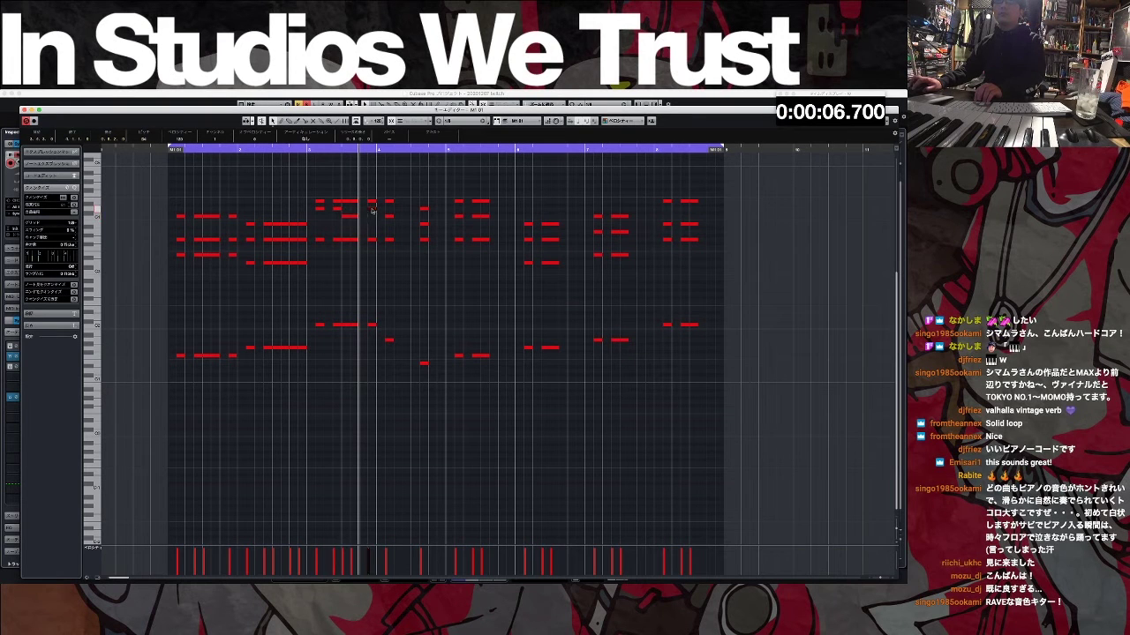
Step: Lower an upper note in bar 3's last chord and repeat the first chord of bar 4
{"action": "key", "text": "KP_Subtract"}
{"action": "key", "text": "space"}
{"action": "key", "text": "space"}
{"action": "left_click_drag", "start_coordinate": [378, 193], "coordinate": [398, 355]}
{"action": "left_click_drag", "start_coordinate": [389, 340], "coordinate": [407, 340]}
{"action": "left_click", "coordinate": [436, 347]}
{"action": "key", "text": "space"}
{"action": "key", "text": "space"}
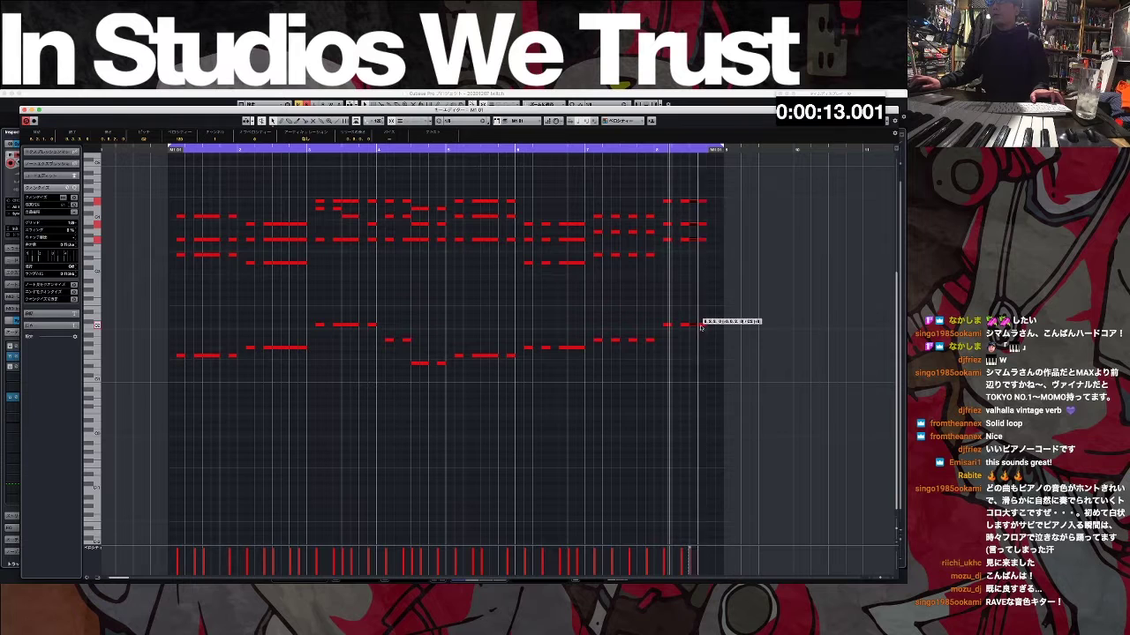
Step: Duplicate the final chord to the end of bar 8, shorten all chord notes slightly and close the editor
{"action": "key", "text": "super+d"}
{"action": "key", "text": "super+d"}
{"action": "key", "text": "super+a"}
{"action": "left_click_drag", "start_coordinate": [724, 202], "coordinate": [721, 203]}
{"action": "left_click", "coordinate": [504, 292]}
{"action": "key", "text": "KP_1"}
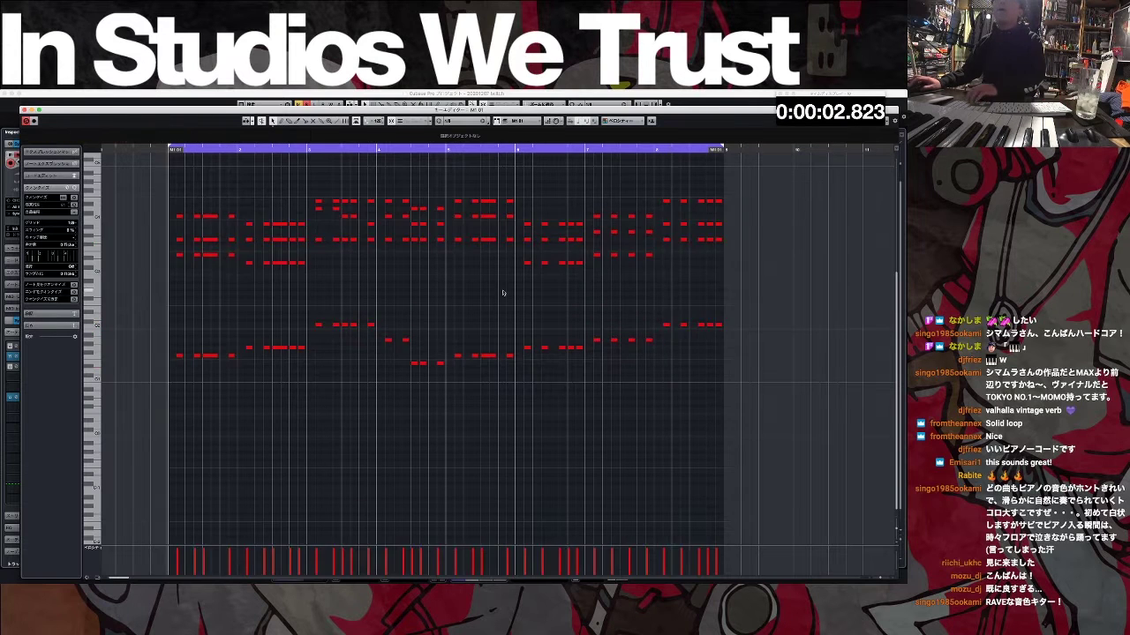
{"action": "key", "text": "Return"}
Step: Play the chord part, switch the Kickstart insert back on and close its plug-in window
{"action": "key", "text": "space"}
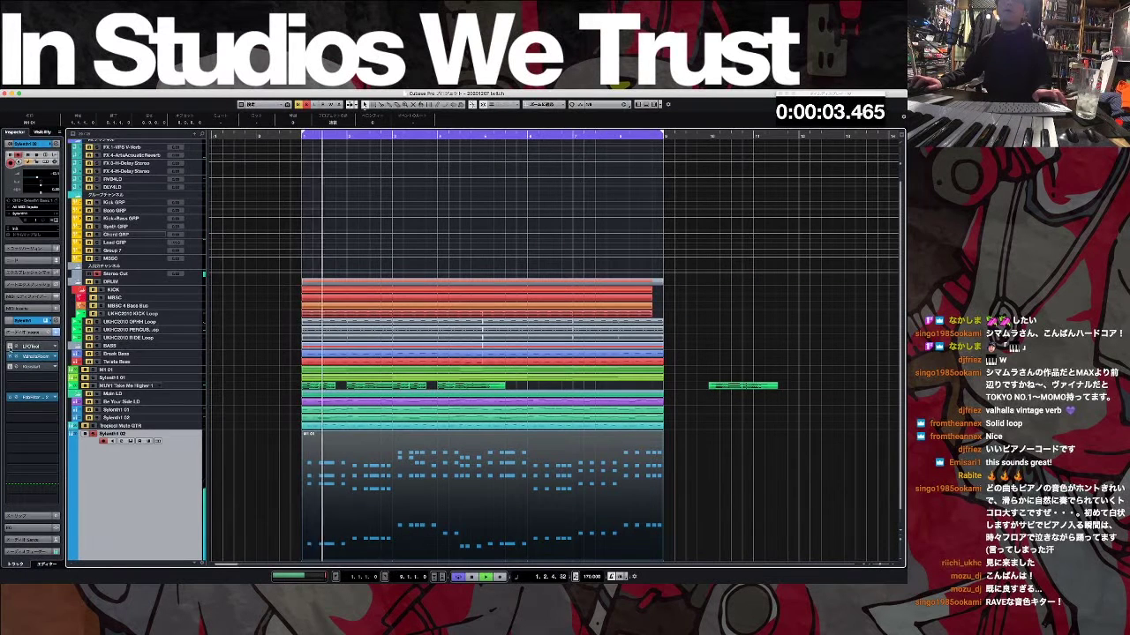
{"action": "left_click", "coordinate": [32, 367]}
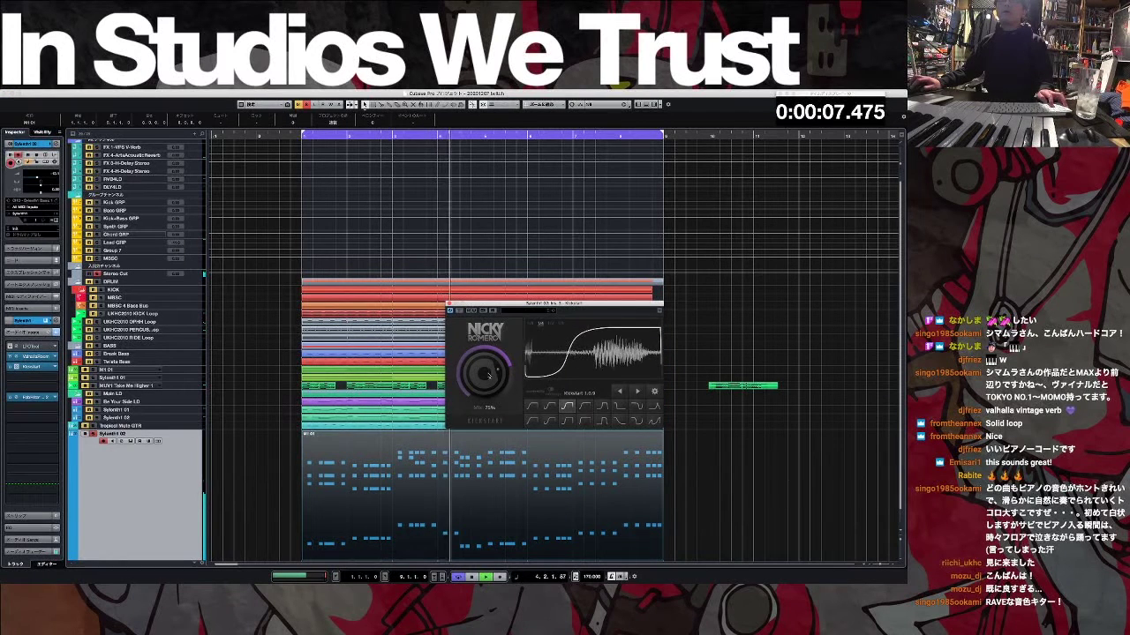
{"action": "key", "text": "super+w"}
{"action": "left_click", "coordinate": [206, 430]}
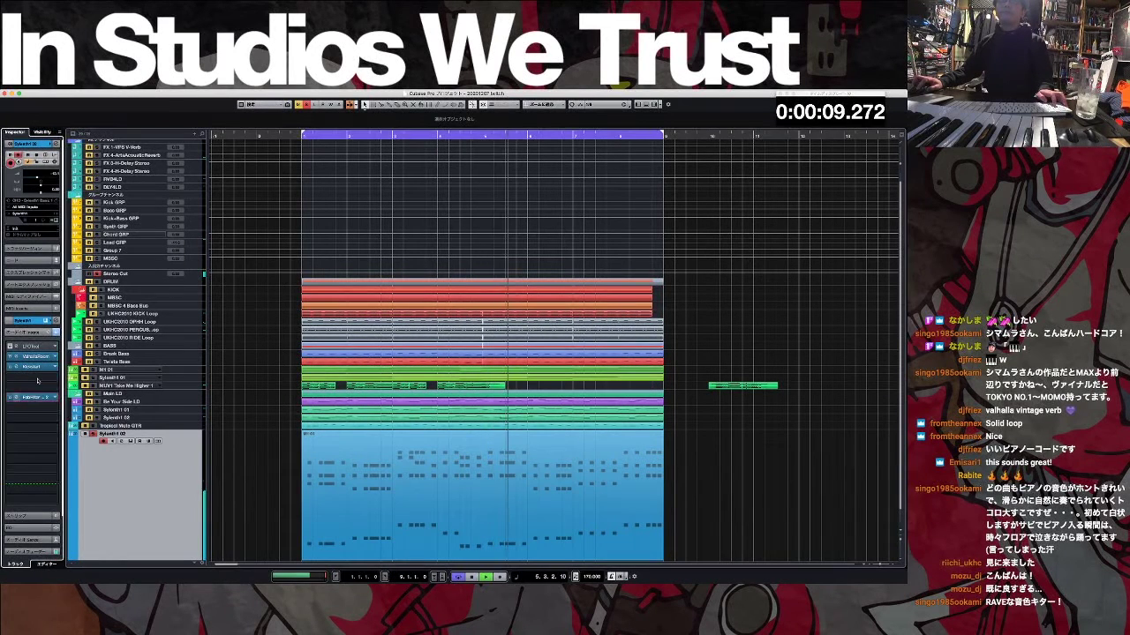
Step: Move the FabFilter insert directly below Kickstart and add OTT in the following insert slot
{"action": "left_click_drag", "start_coordinate": [33, 398], "coordinate": [34, 378]}
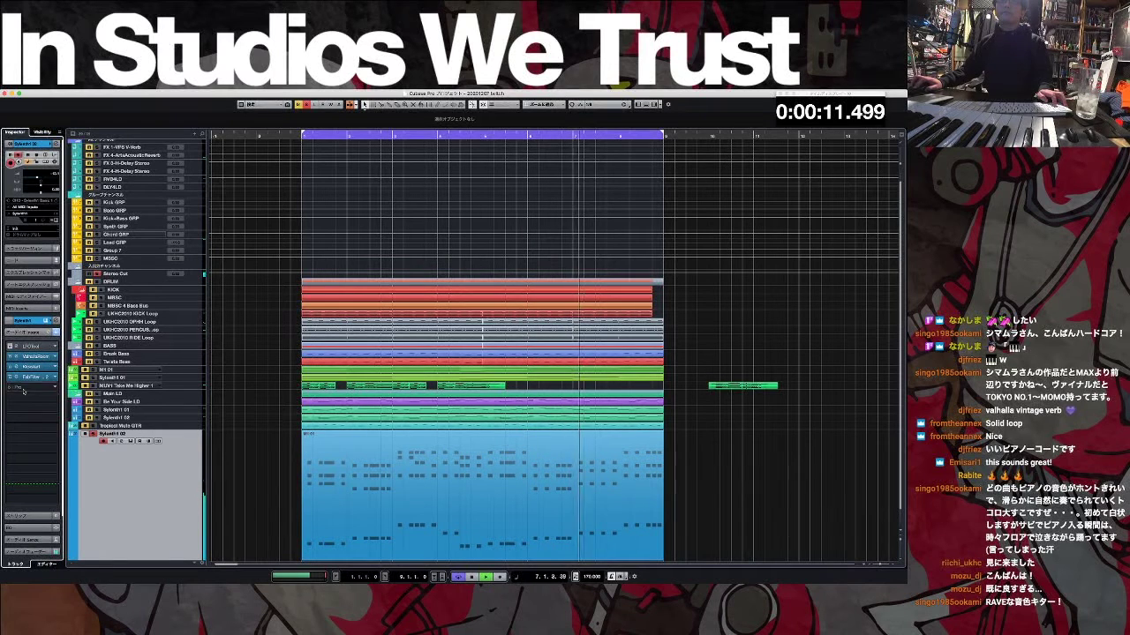
{"action": "left_click", "coordinate": [32, 387]}
{"action": "type", "text": "ott"}
{"action": "key", "text": "Return"}
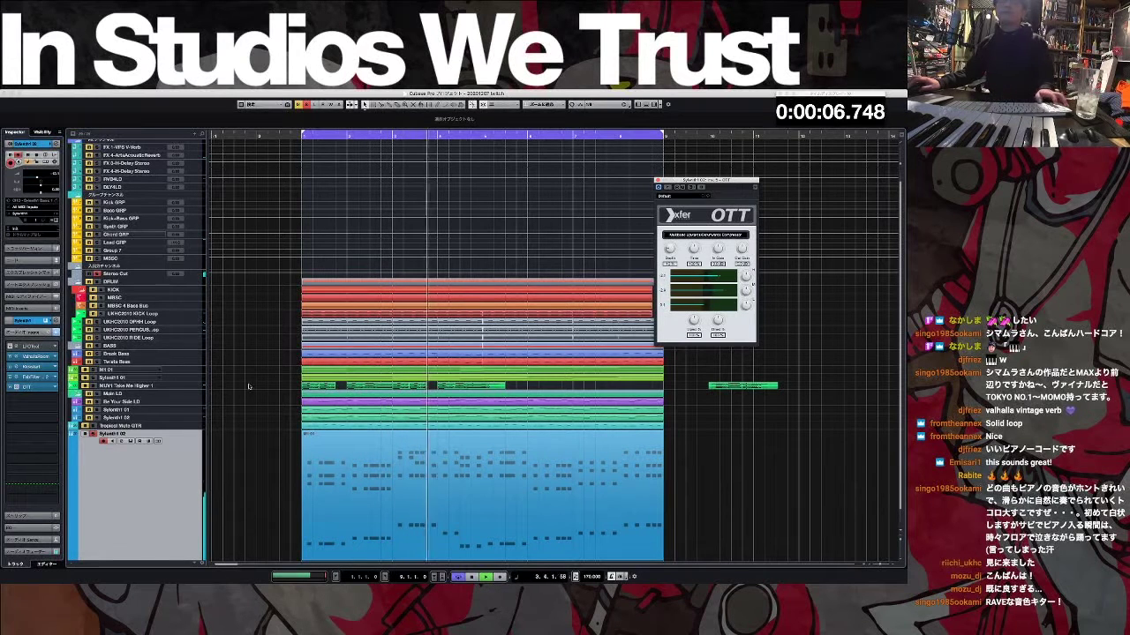
{"action": "left_click", "coordinate": [28, 387]}
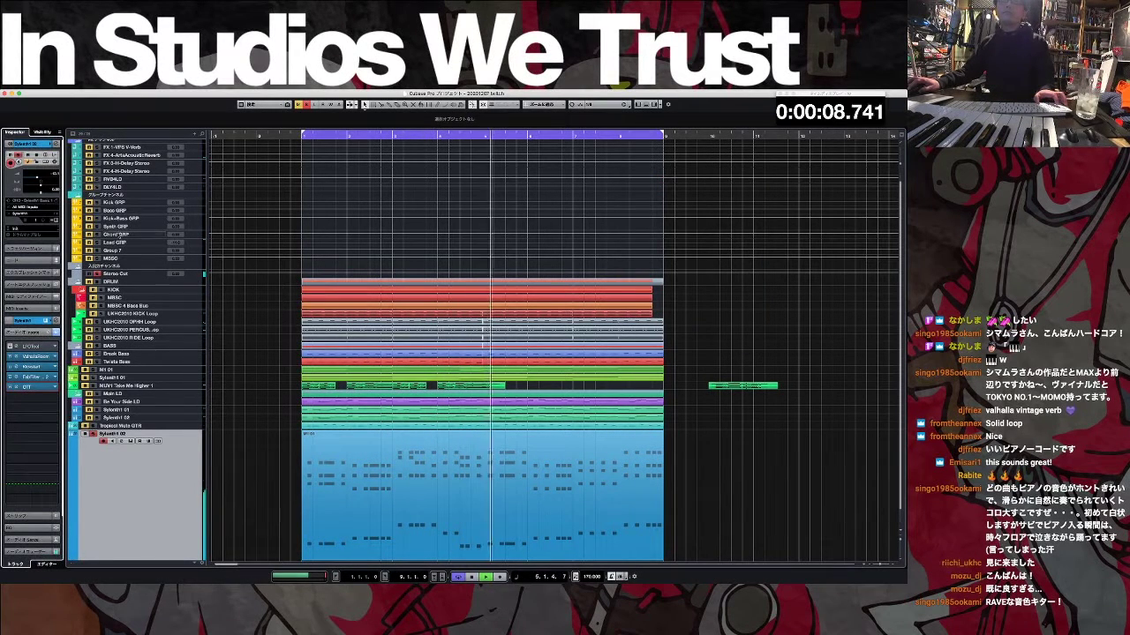
Step: Reduce the newest Sylenth1 track to a single row and show its channel fader
{"action": "left_click", "coordinate": [116, 235]}
{"action": "left_click", "coordinate": [171, 494]}
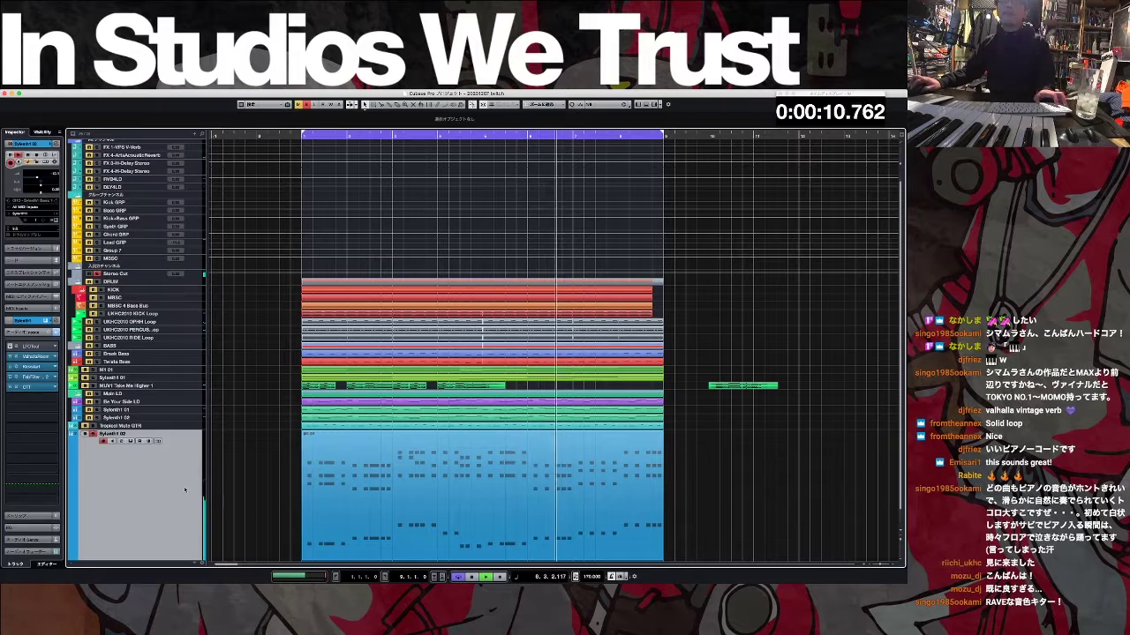
{"action": "key", "text": "z"}
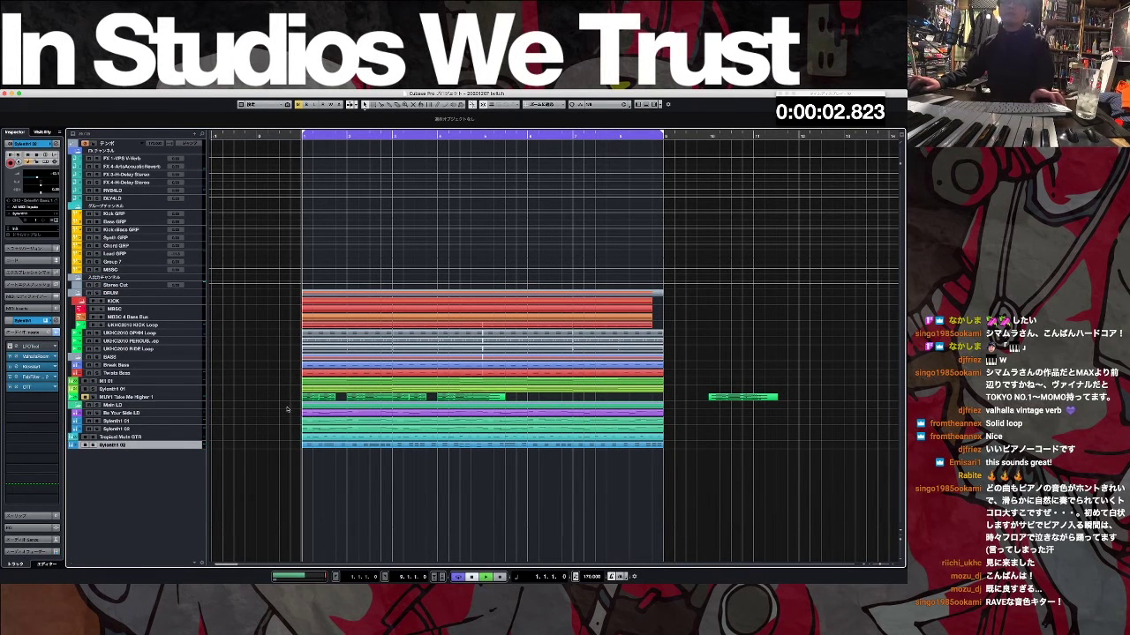
{"action": "left_click", "coordinate": [27, 553]}
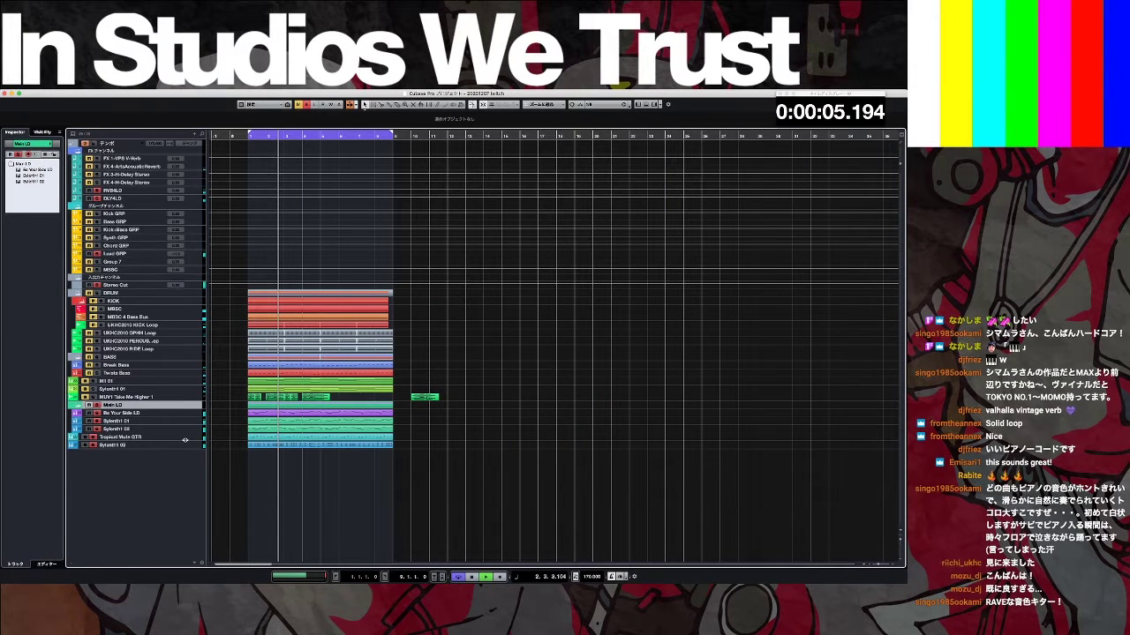
Step: Show the newest Sylenth1 track's inserts and bypass ValhallaRoom
{"action": "left_click", "coordinate": [132, 445]}
{"action": "left_click", "coordinate": [31, 333]}
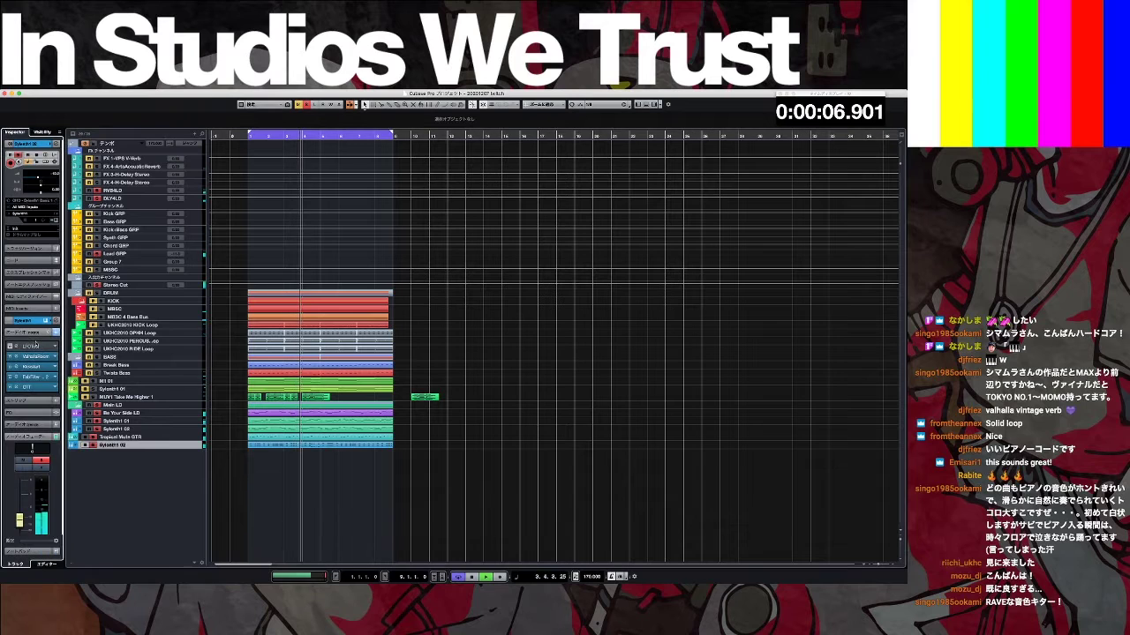
{"action": "left_click", "coordinate": [12, 356]}
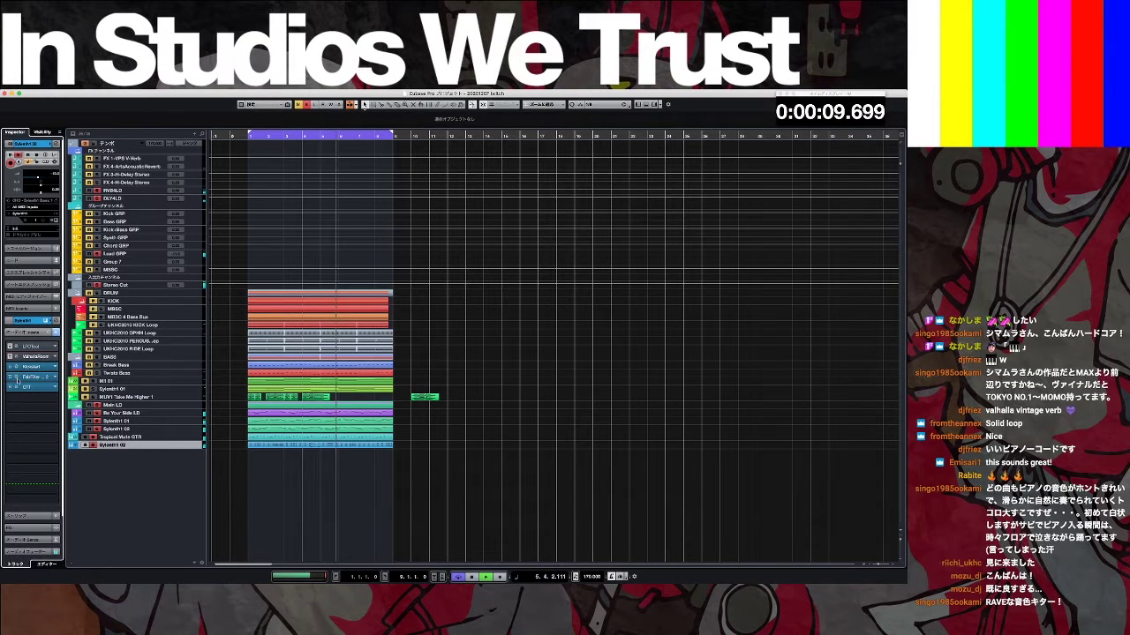
Step: Make the low cut steeper in the newest Sylenth1 track's Pro-Q 2 and close the plug-in
{"action": "left_click", "coordinate": [31, 377]}
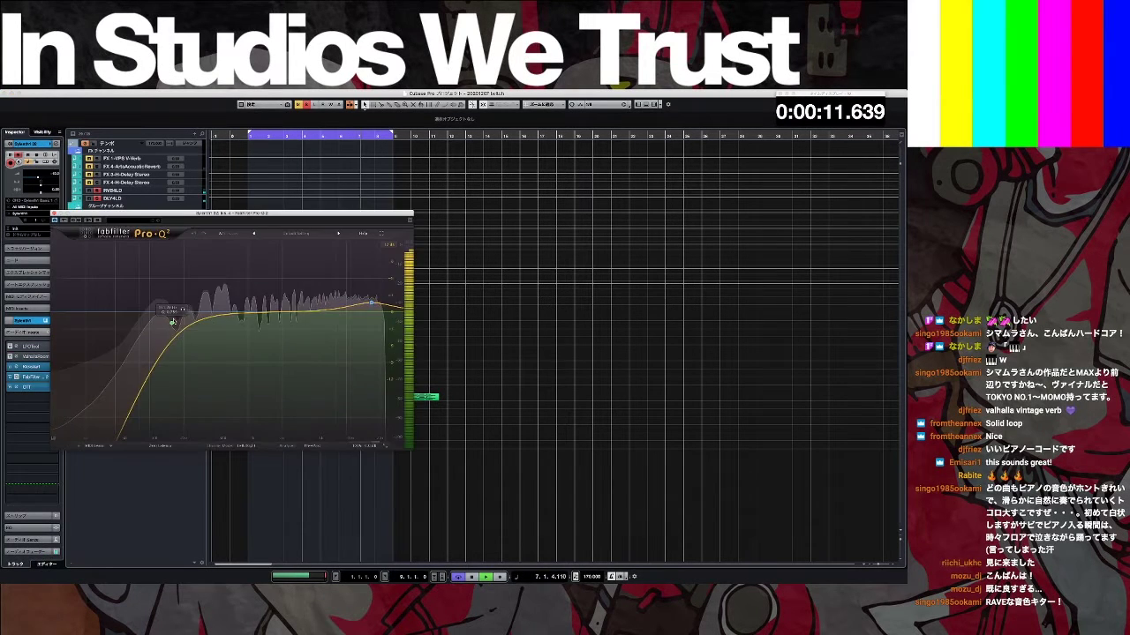
{"action": "left_click_drag", "start_coordinate": [173, 322], "coordinate": [184, 315]}
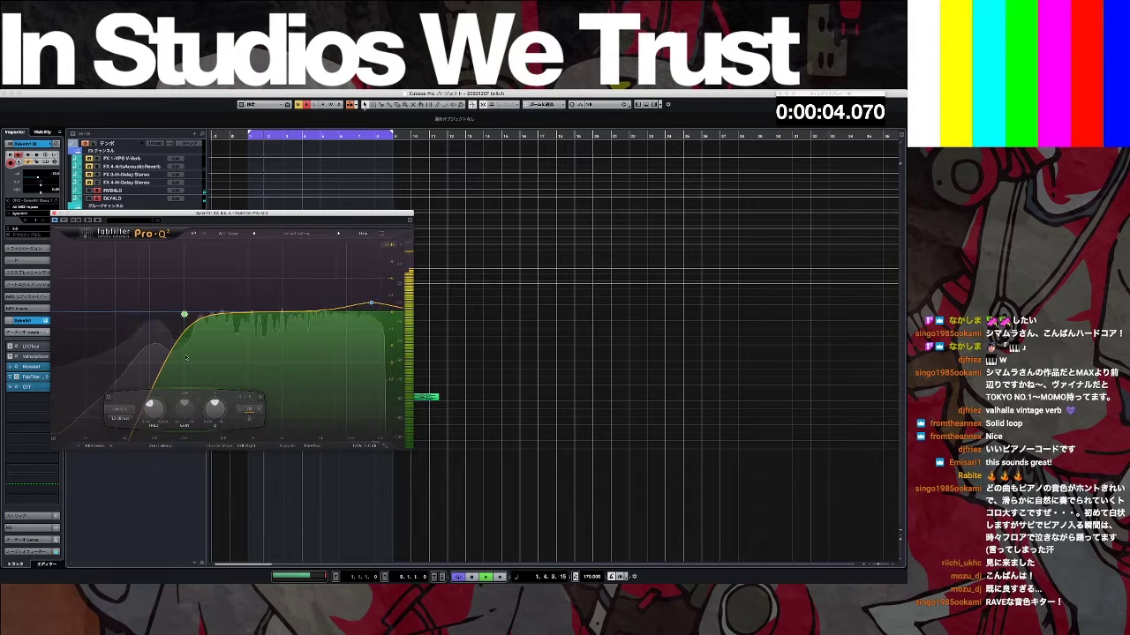
{"action": "left_click_drag", "start_coordinate": [185, 315], "coordinate": [171, 327]}
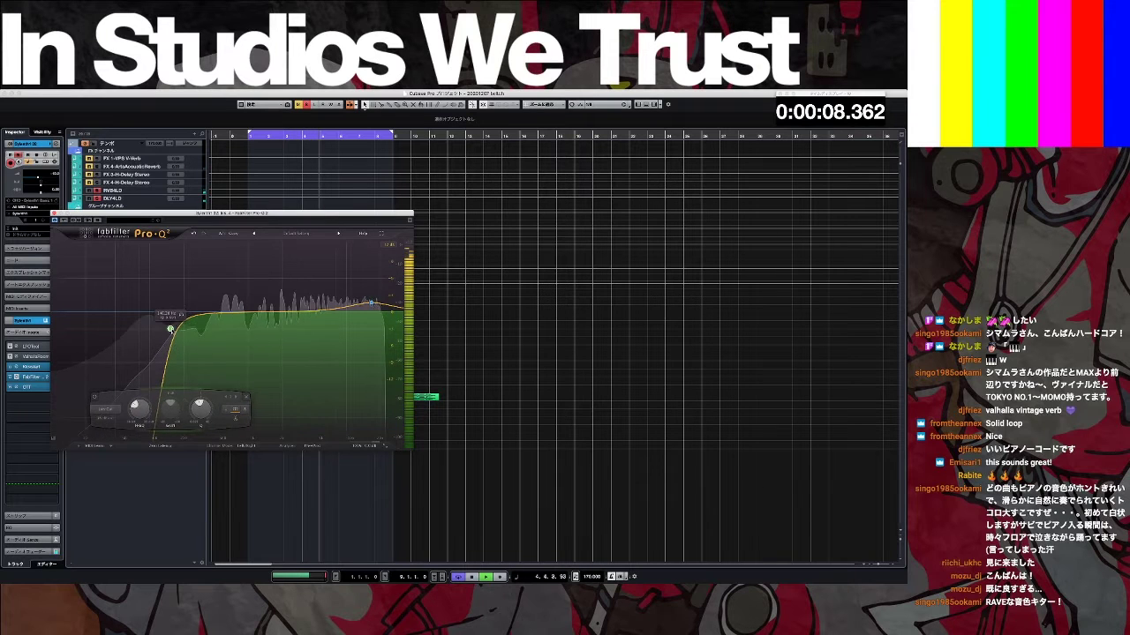
{"action": "key", "text": "super+w"}
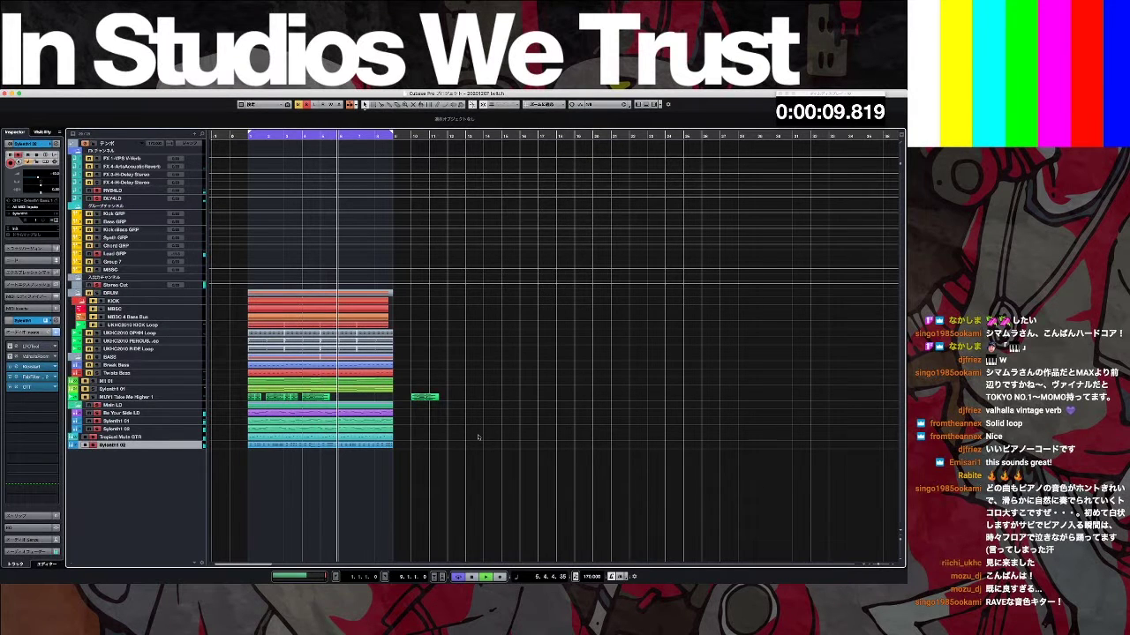
Step: Play the eight-bar loop and solo the newest Sylenth1 track to check its chords
{"action": "key", "text": "h"}
{"action": "key", "text": "h"}
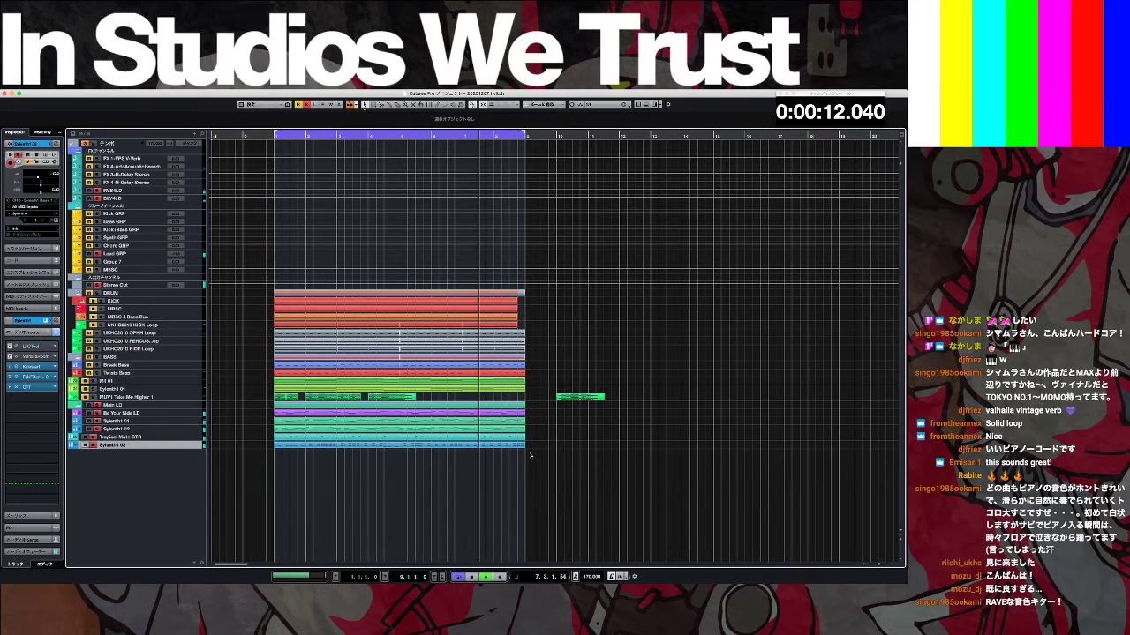
{"action": "key", "text": "space"}
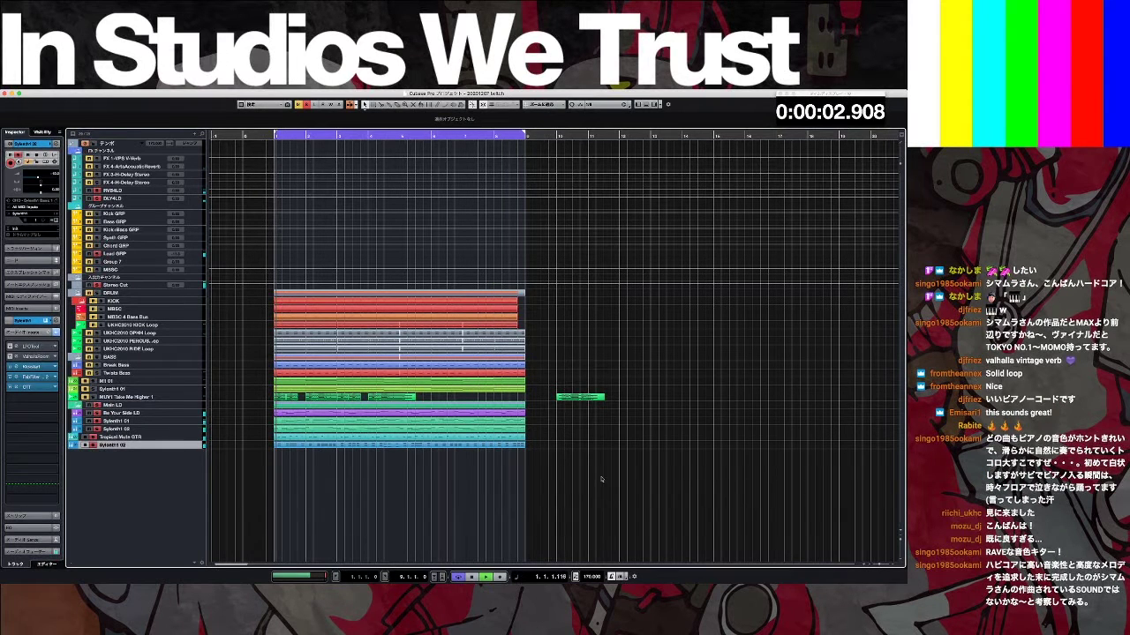
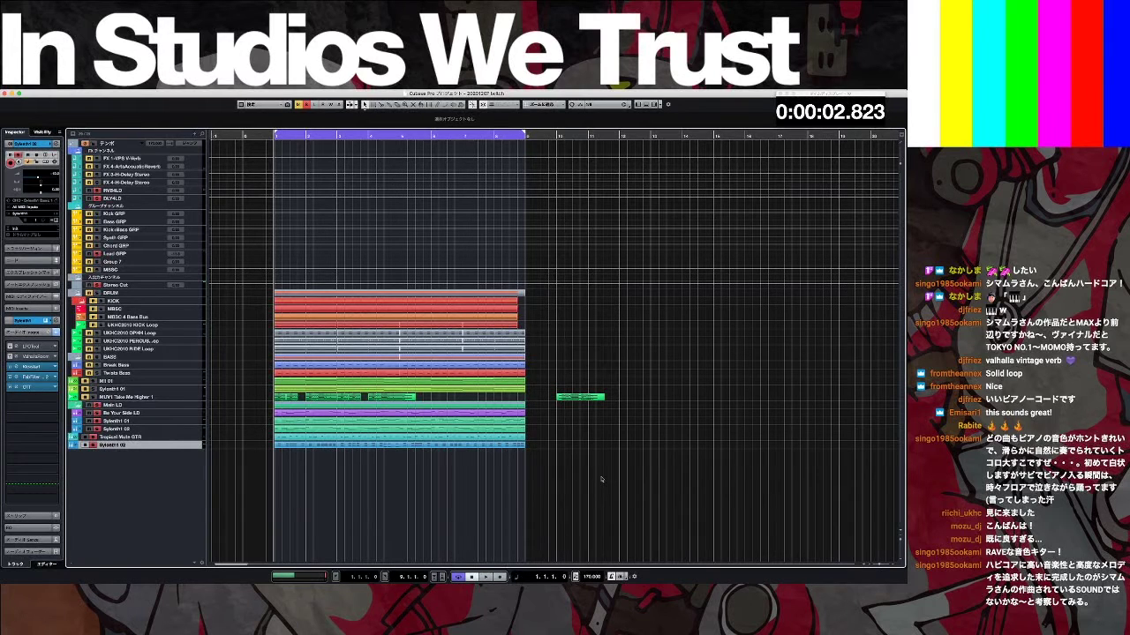
{"action": "key", "text": "space"}
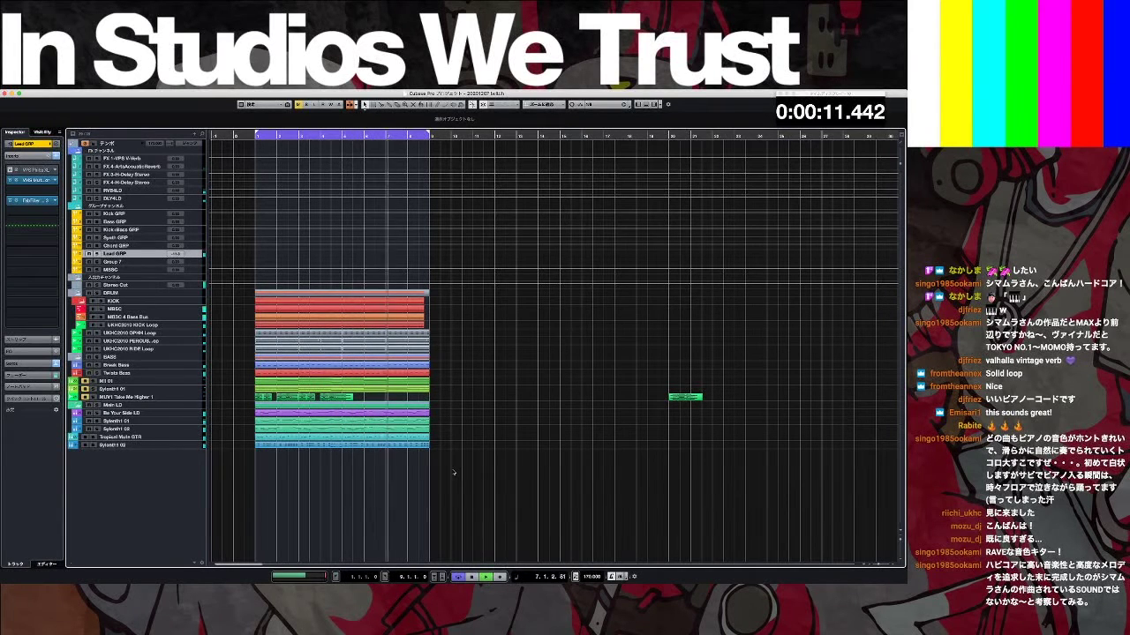
{"action": "left_click", "coordinate": [93, 445]}
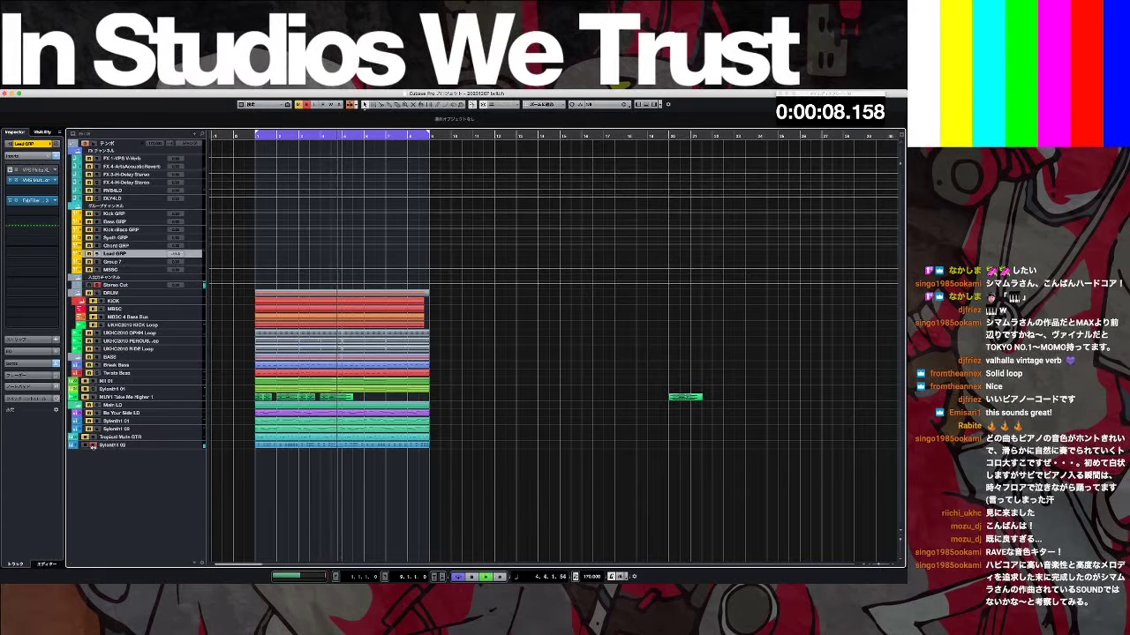
{"action": "key", "text": "space"}
Step: Open the newest Sylenth1 track's chord part and shorten all its notes slightly
{"action": "left_click", "coordinate": [314, 447]}
{"action": "double_click", "coordinate": [404, 408]}
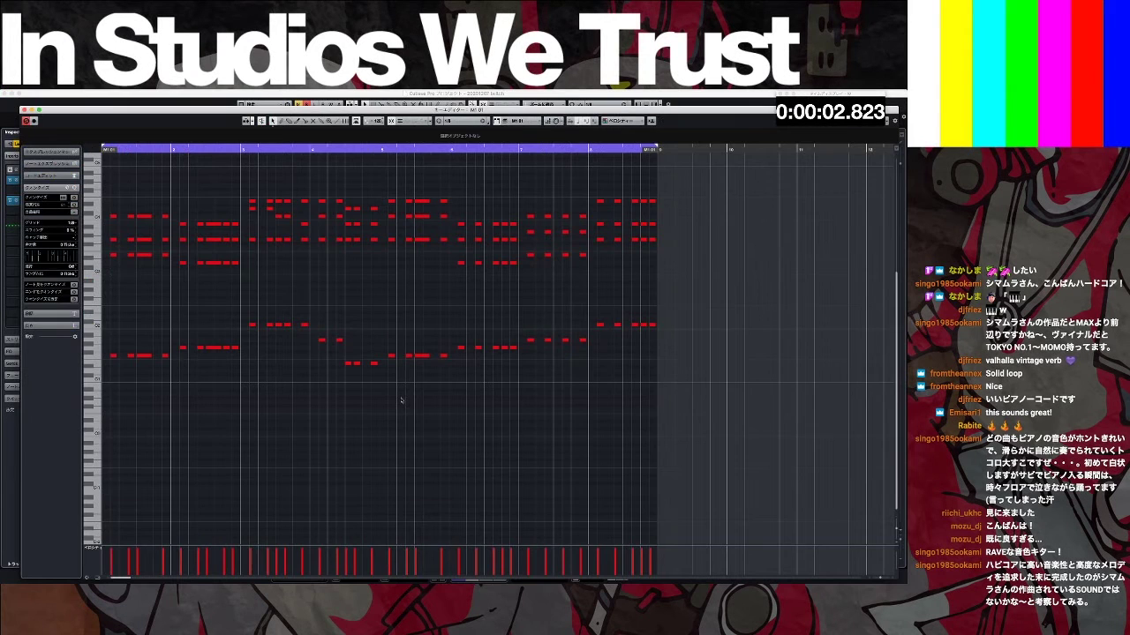
{"action": "key", "text": "h"}
{"action": "key", "text": "h"}
{"action": "key", "text": "h"}
{"action": "key", "text": "h"}
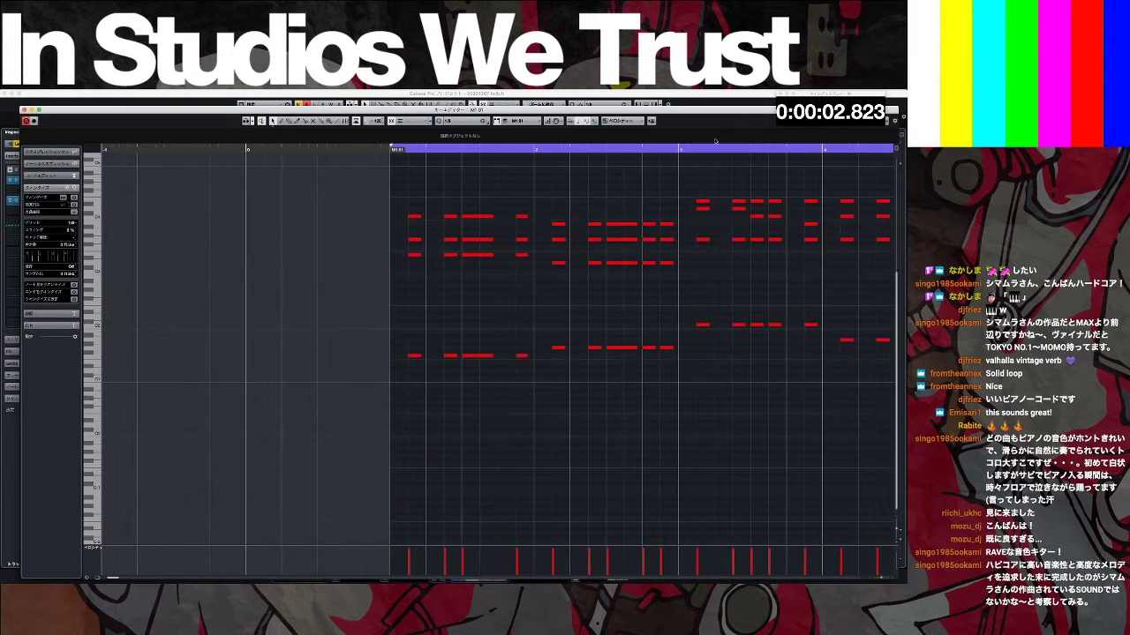
{"action": "key", "text": "super+a"}
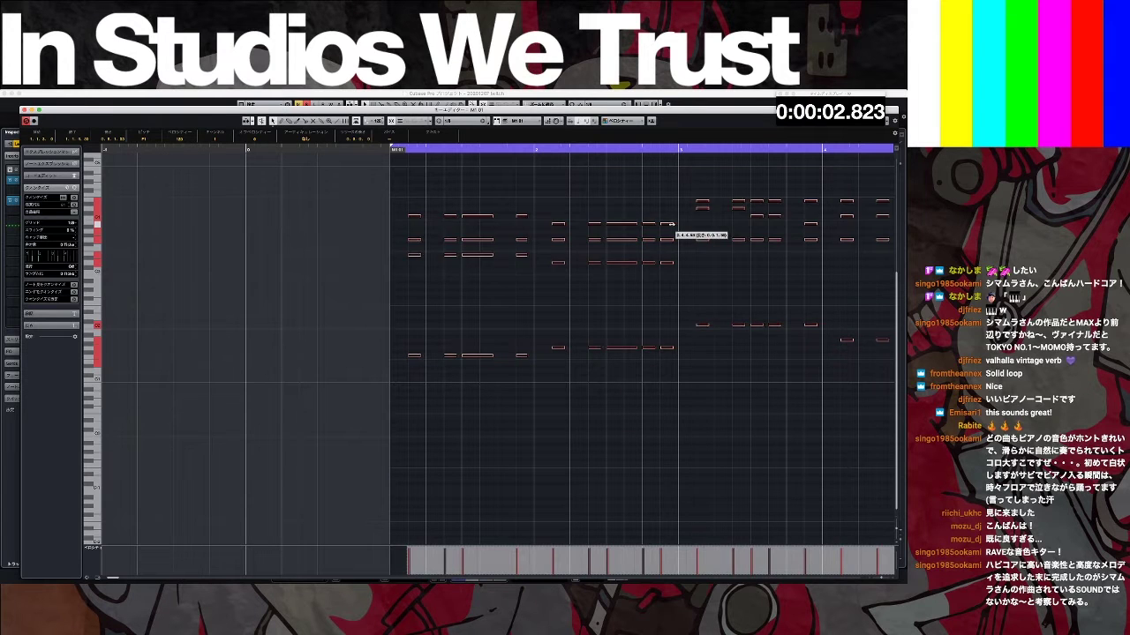
{"action": "left_click_drag", "start_coordinate": [672, 224], "coordinate": [671, 224]}
{"action": "left_click", "coordinate": [676, 206]}
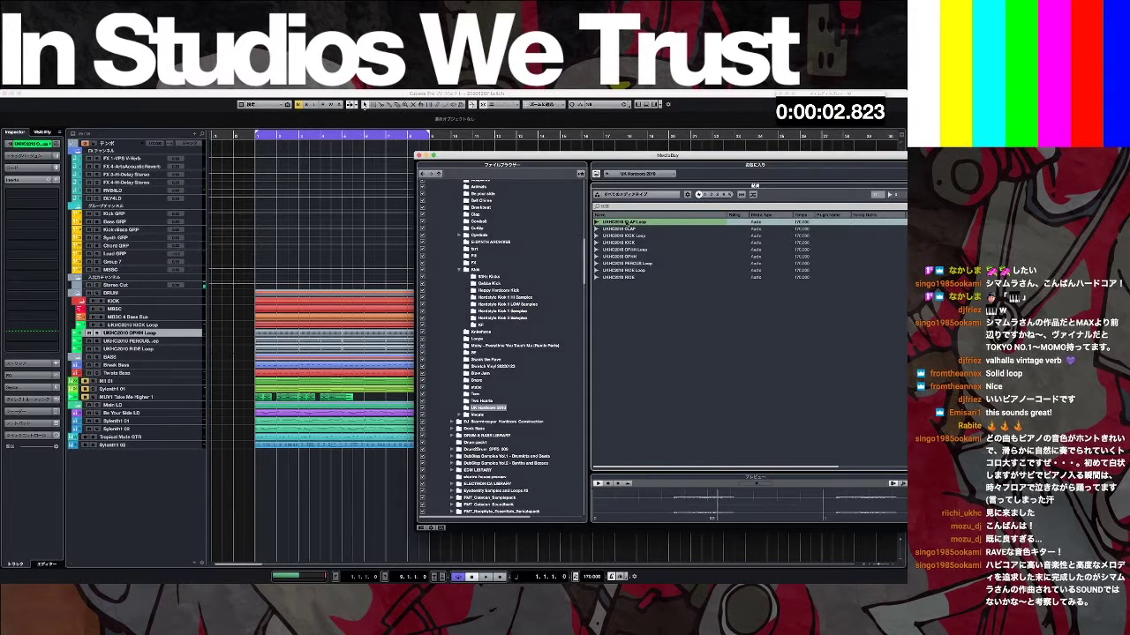
Step: Add UKHC2010 CLAP Loop from MediaBay on its own track above the OPHH loop and check its part in playback
{"action": "key", "text": "F5"}
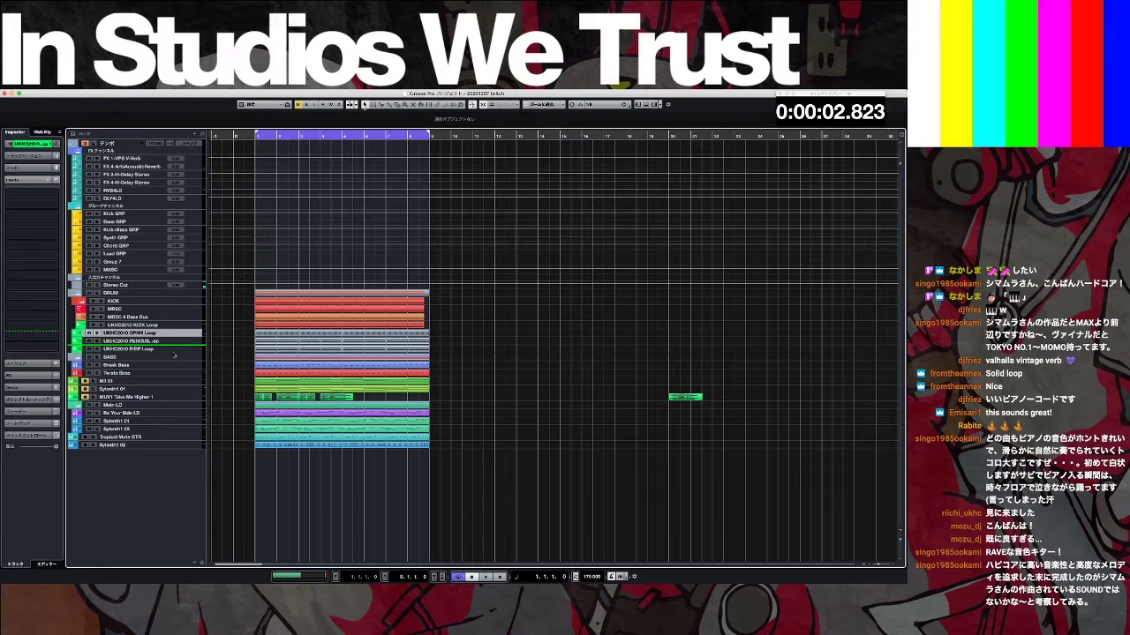
{"action": "left_click_drag", "start_coordinate": [178, 335], "coordinate": [178, 335]}
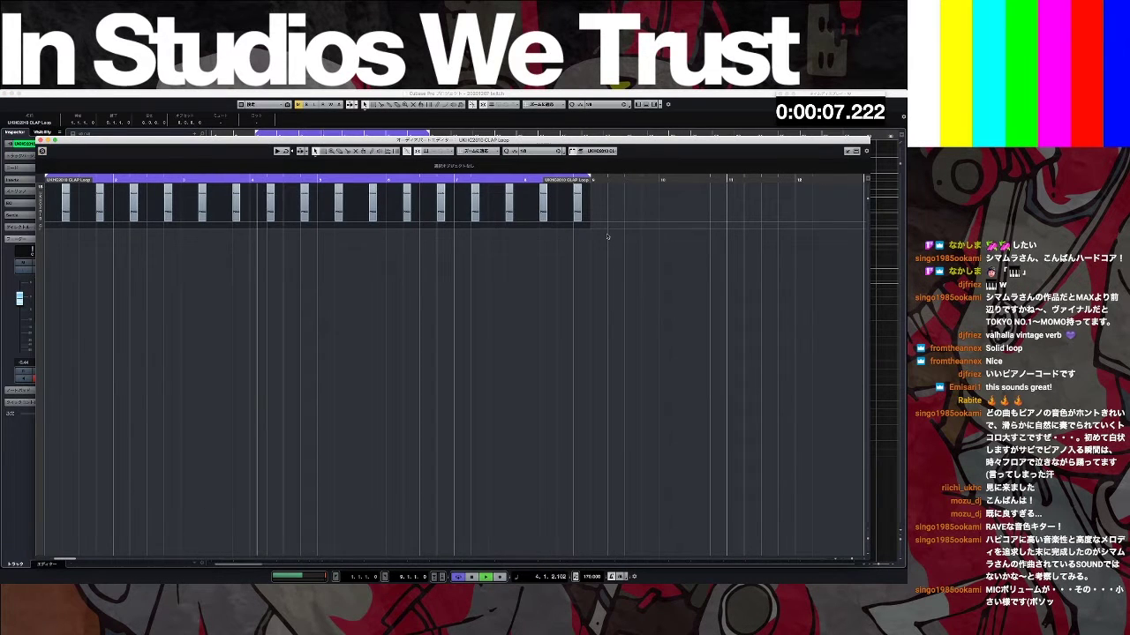
{"action": "key", "text": "super+w"}
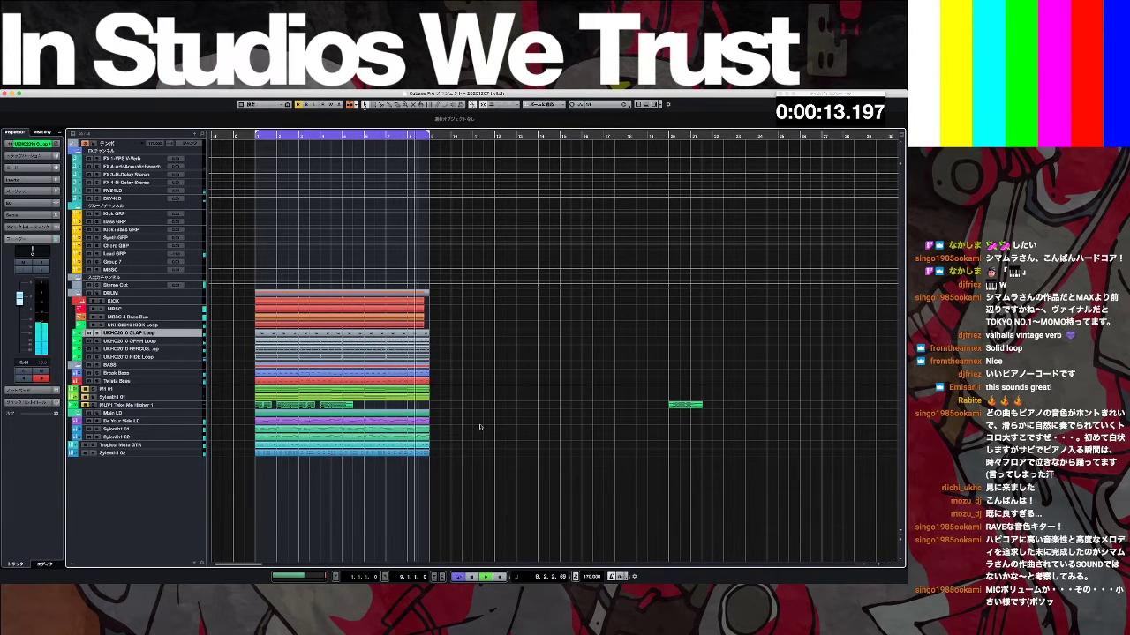
{"action": "key", "text": "h"}
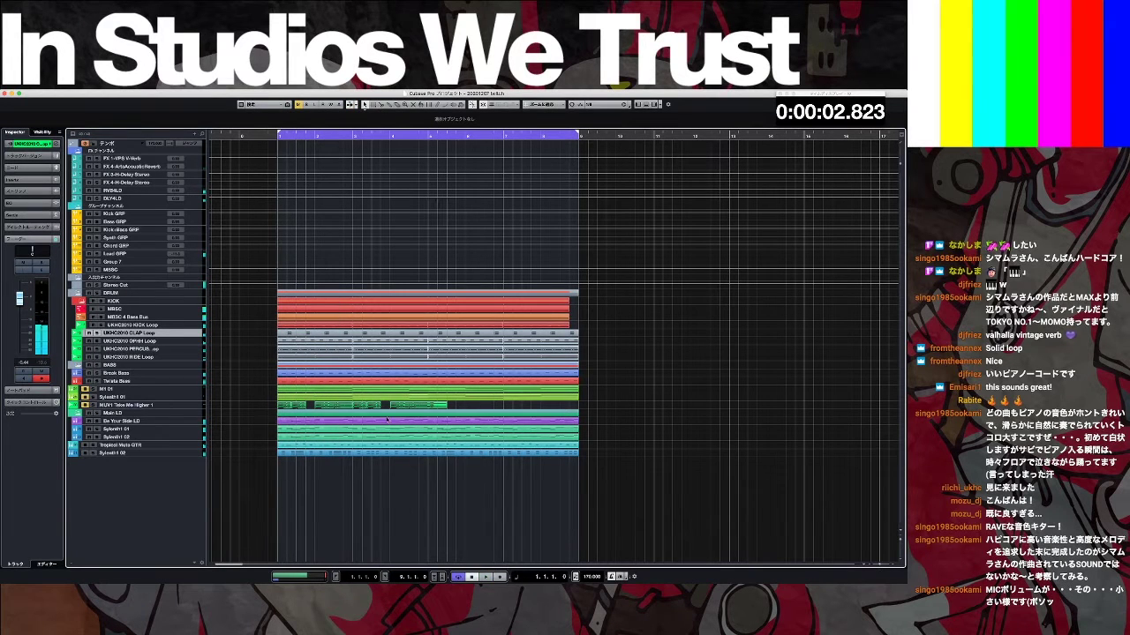
Step: Copy the M1 01 piano part beyond the eight-bar loop, solo the track and open the original part for note editing
{"action": "left_click_drag", "start_coordinate": [314, 390], "coordinate": [631, 391]}
{"action": "left_click", "coordinate": [175, 389]}
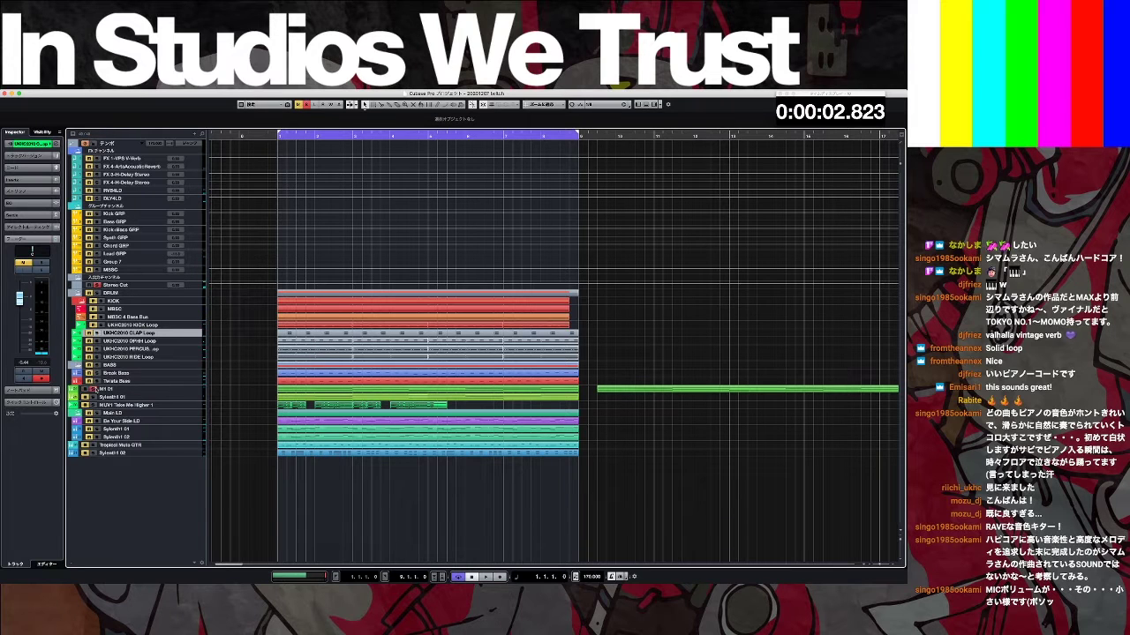
{"action": "left_click", "coordinate": [205, 388]}
{"action": "double_click", "coordinate": [349, 393]}
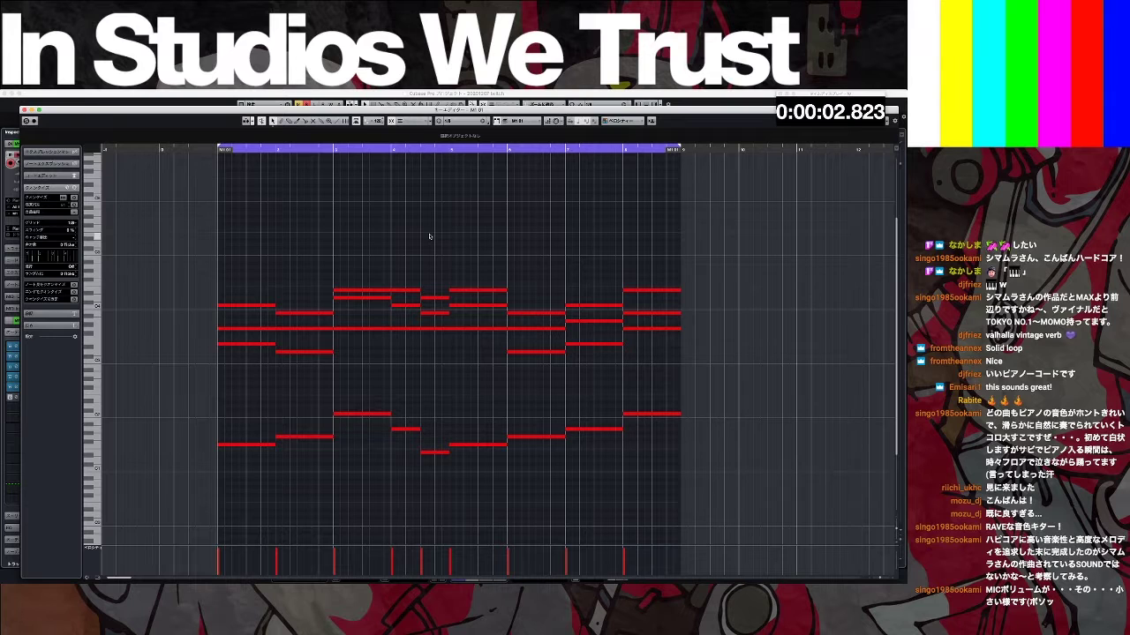
Step: Set the note grid and cut the sustained piano chords in bars 1 and 2 into short repeated stabs
{"action": "left_click", "coordinate": [468, 122]}
{"action": "left_click", "coordinate": [465, 130]}
{"action": "left_click_drag", "start_coordinate": [236, 241], "coordinate": [374, 468]}
{"action": "left_click_drag", "start_coordinate": [403, 252], "coordinate": [622, 453]}
{"action": "left_click", "coordinate": [367, 277]}
{"action": "left_click_drag", "start_coordinate": [242, 263], "coordinate": [335, 309]}
{"action": "left_click", "coordinate": [282, 394]}
{"action": "key", "text": "KP_Add"}
Step: Cut the sustained piano chords from bar 3 into bar 5 into short repeated stabs across all voices
{"action": "left_click_drag", "start_coordinate": [363, 265], "coordinate": [378, 421]}
{"action": "left_click_drag", "start_coordinate": [389, 302], "coordinate": [389, 301]}
{"action": "left_click_drag", "start_coordinate": [404, 276], "coordinate": [417, 431]}
{"action": "left_click_drag", "start_coordinate": [439, 284], "coordinate": [428, 453]}
{"action": "left_click_drag", "start_coordinate": [424, 454], "coordinate": [434, 454]}
{"action": "left_click_drag", "start_coordinate": [434, 454], "coordinate": [445, 455]}
{"action": "left_click_drag", "start_coordinate": [483, 270], "coordinate": [480, 448]}
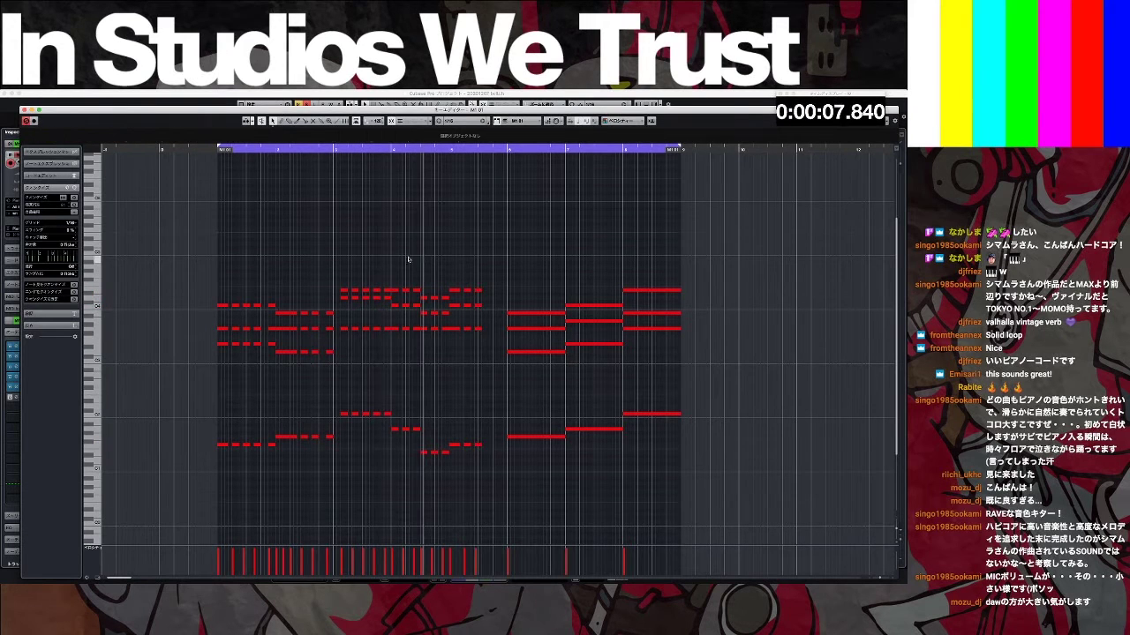
Step: Rework the piano rhythm in bar 4 and finish cutting bars 5 and 6 into stabs, checking them in playback
{"action": "left_click_drag", "start_coordinate": [414, 436], "coordinate": [407, 292]}
{"action": "left_click_drag", "start_coordinate": [419, 287], "coordinate": [419, 453]}
{"action": "left_click", "coordinate": [494, 285]}
{"action": "key", "text": "space"}
{"action": "key", "text": "KP_1"}
{"action": "left_click_drag", "start_coordinate": [484, 284], "coordinate": [492, 445]}
{"action": "left_click_drag", "start_coordinate": [489, 444], "coordinate": [560, 315]}
{"action": "left_click", "coordinate": [537, 463]}
{"action": "left_click", "coordinate": [574, 274]}
{"action": "key", "text": "space"}
{"action": "key", "text": "KP_1"}
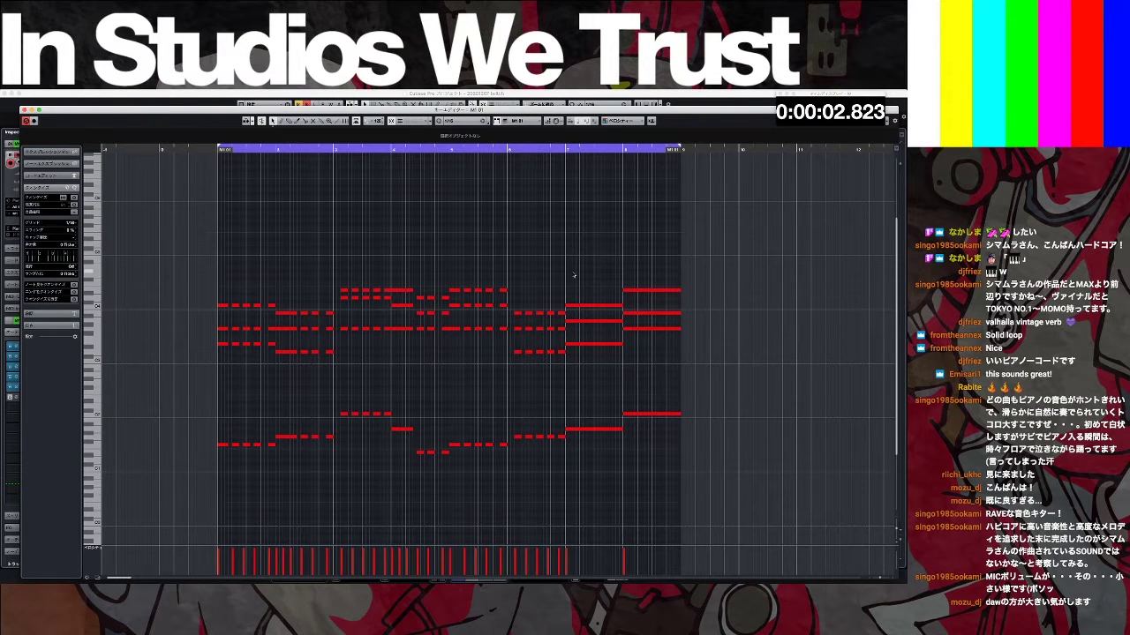
{"action": "key", "text": "Return"}
{"action": "key", "text": "F3"}
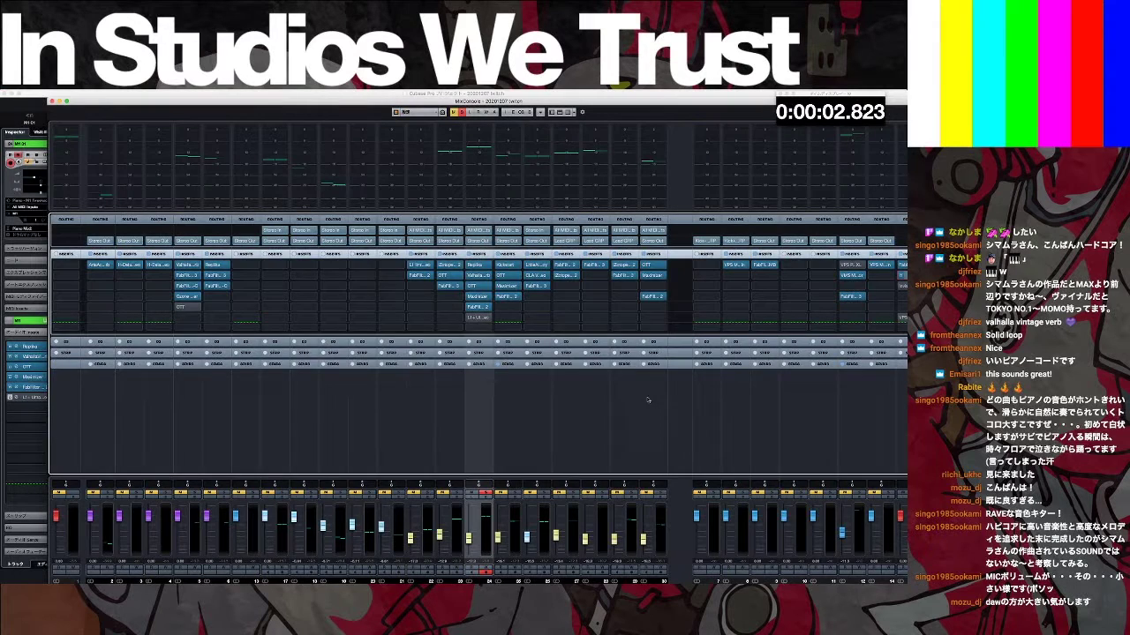
{"action": "key", "text": "super+w"}
{"action": "key", "text": "super+w"}
{"action": "left_click", "coordinate": [618, 469]}
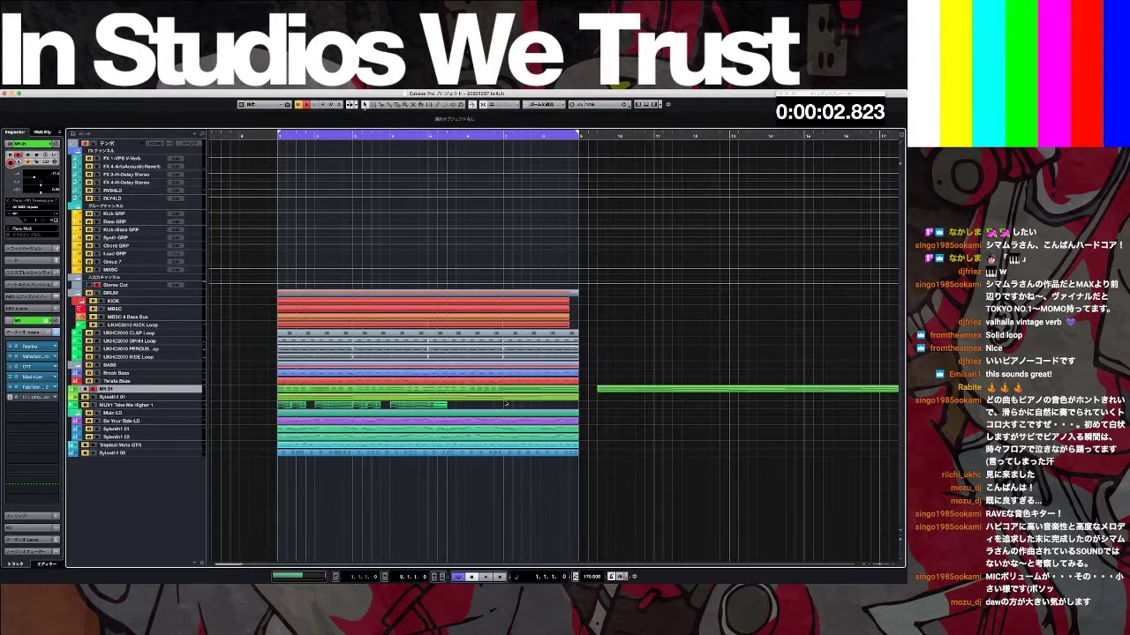
Step: Reopen the M1 01 part and cut the sustained chords in bars 7 and 8 into short repeated stabs
{"action": "double_click", "coordinate": [556, 388]}
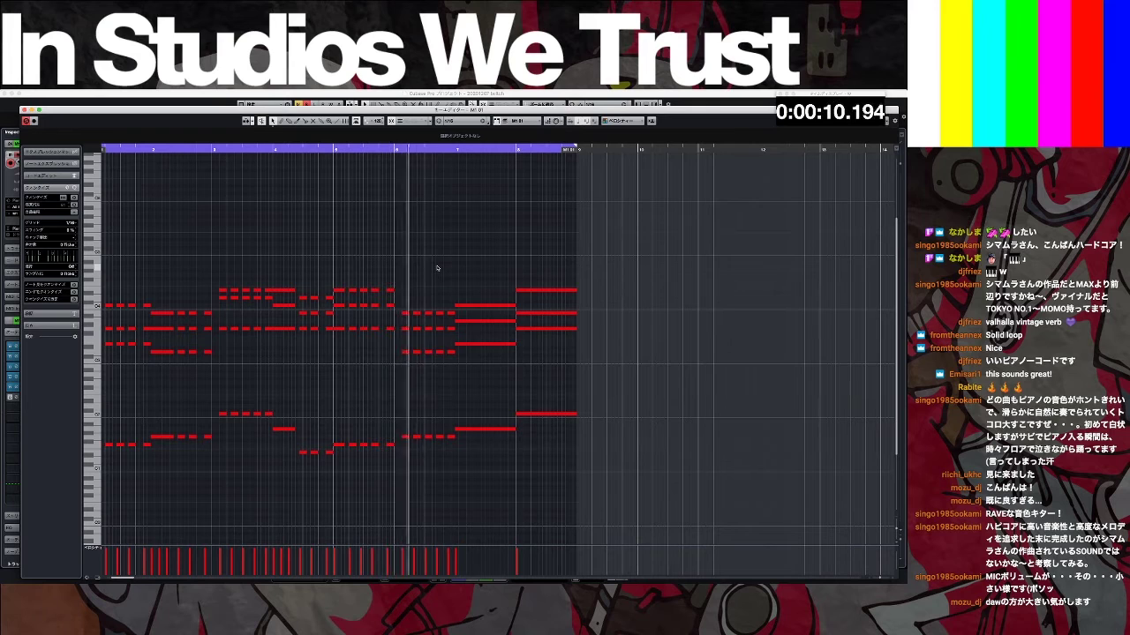
{"action": "key", "text": "space"}
{"action": "left_click_drag", "start_coordinate": [470, 279], "coordinate": [498, 430]}
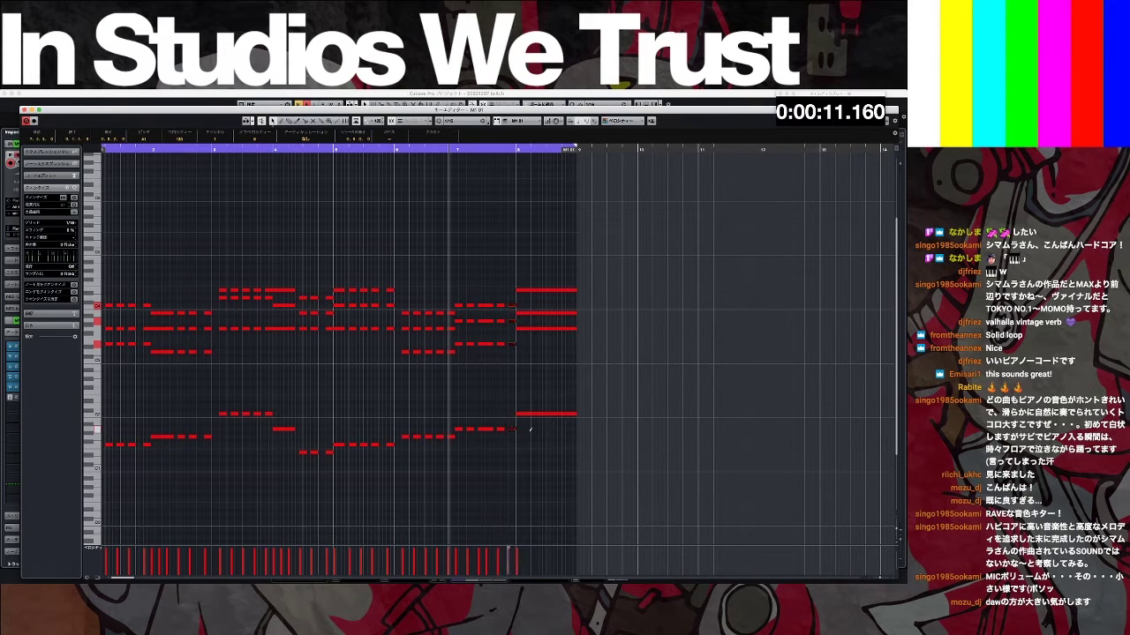
{"action": "left_click_drag", "start_coordinate": [519, 290], "coordinate": [572, 297]}
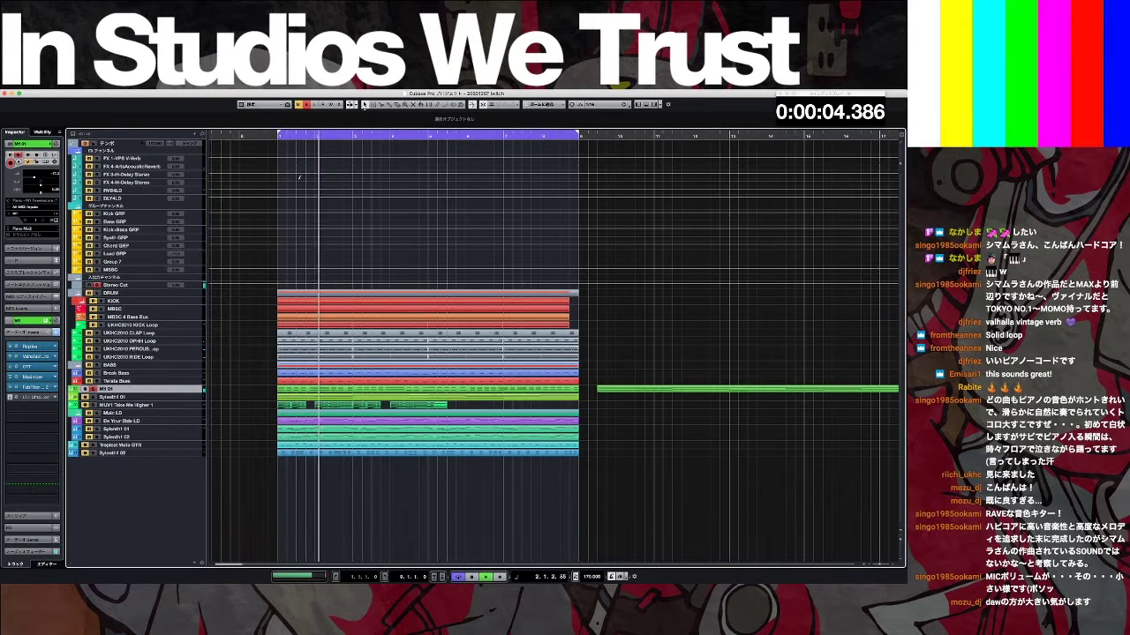
Step: Look at the available output routings for the M1 01 channel in the MixConsole and close the mixer
{"action": "key", "text": "F3"}
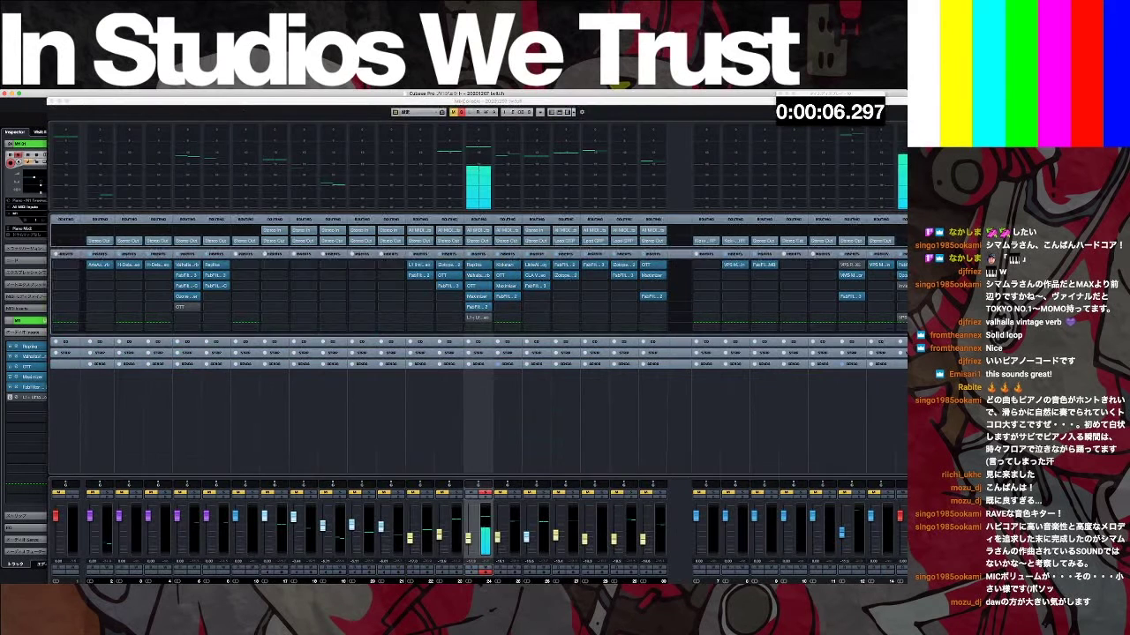
{"action": "left_click", "coordinate": [483, 242]}
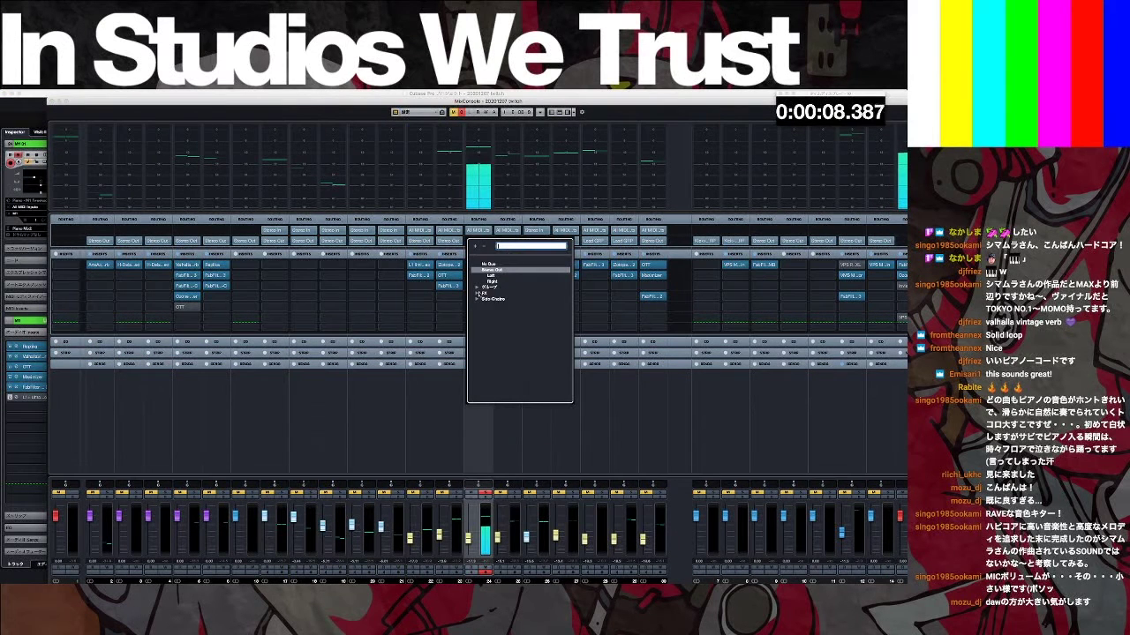
{"action": "left_click", "coordinate": [507, 332]}
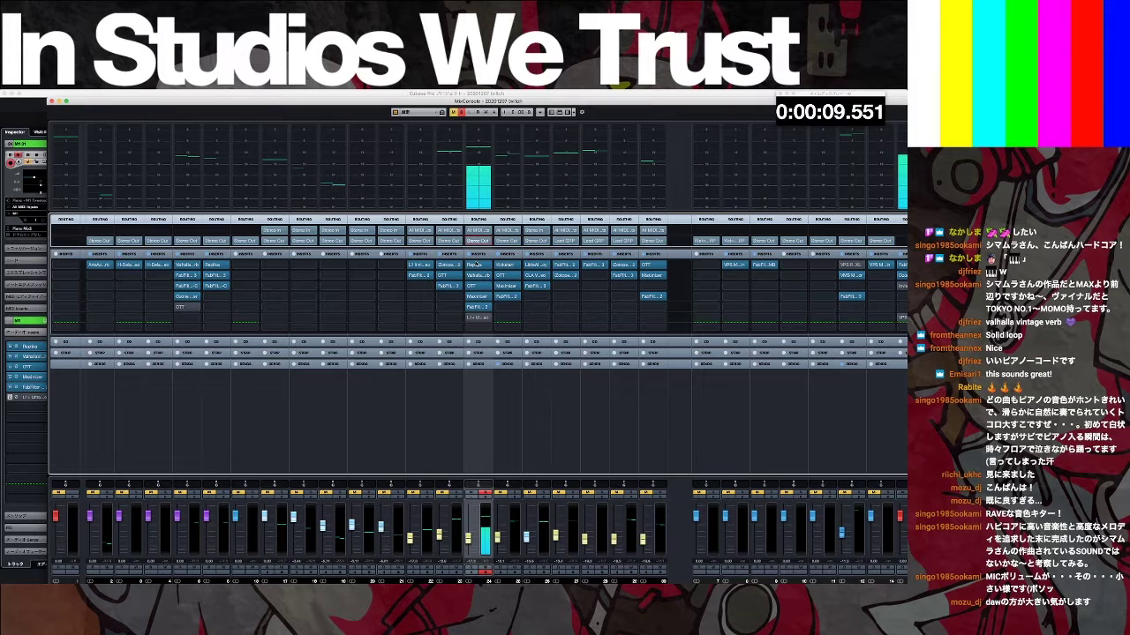
{"action": "key", "text": "F3"}
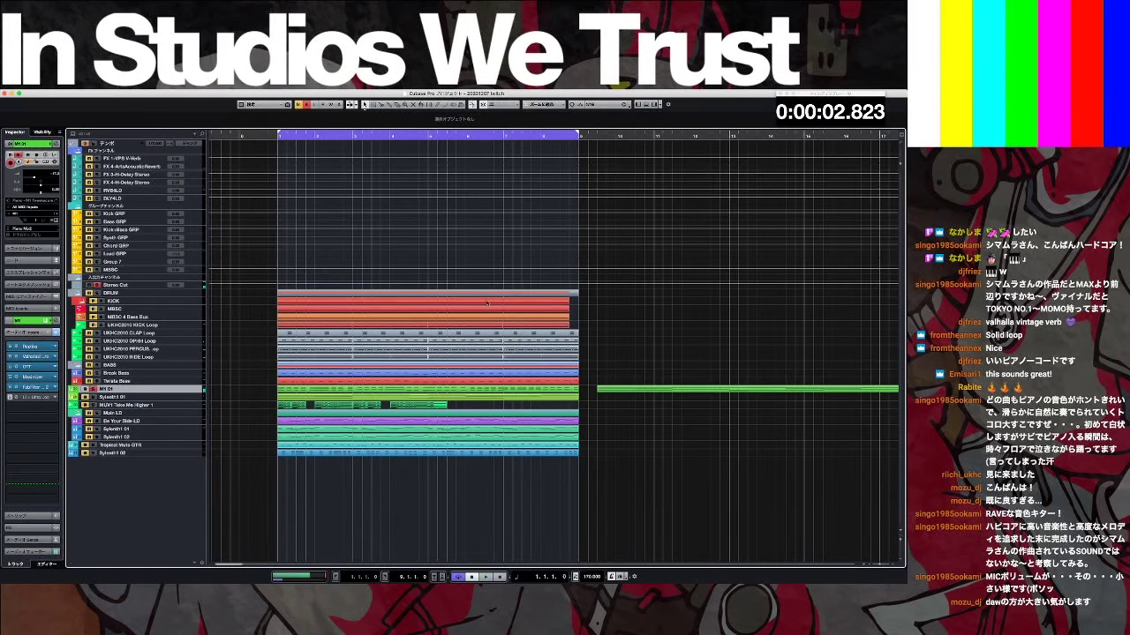
Step: Turn off all solos, play the full loop and open the channel settings of Lead GRP
{"action": "left_click", "coordinate": [307, 106]}
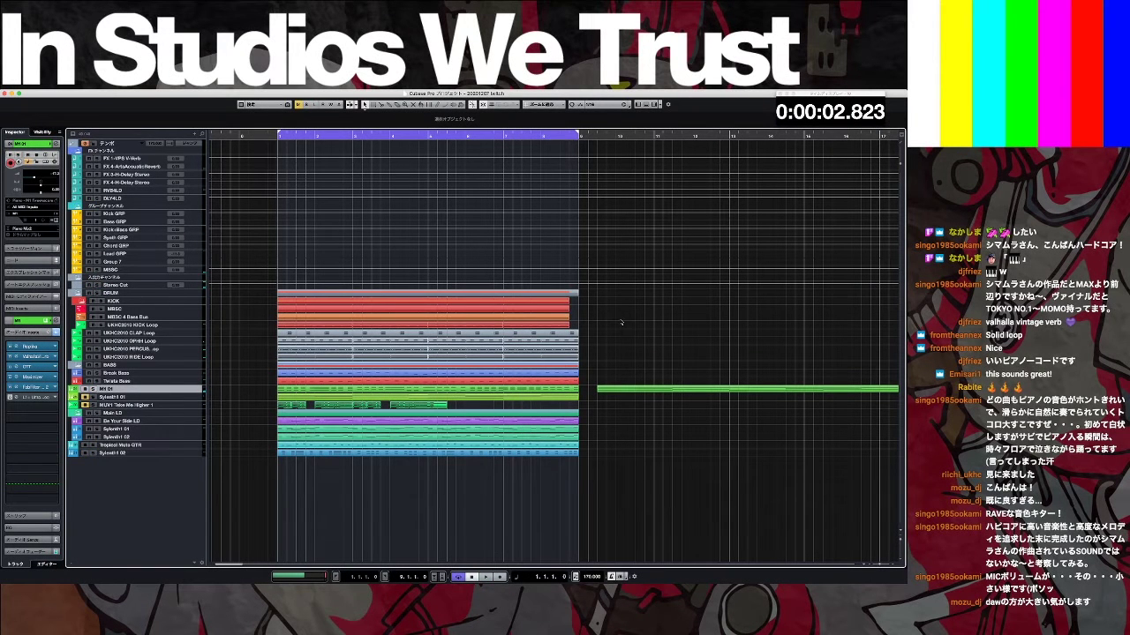
{"action": "key", "text": "space"}
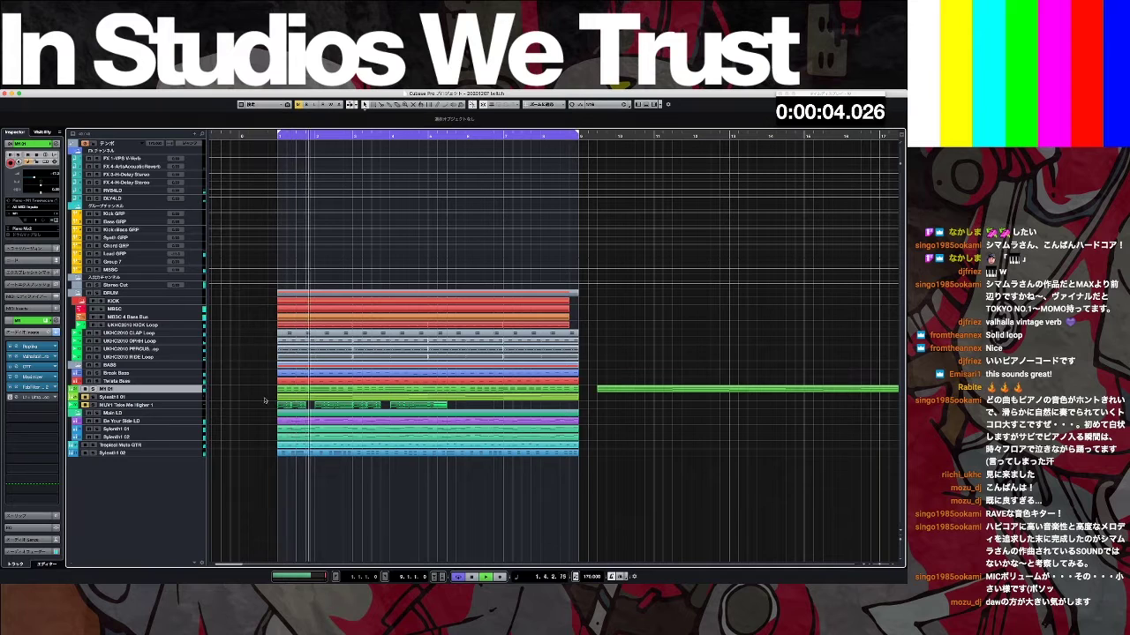
{"action": "left_click", "coordinate": [177, 253]}
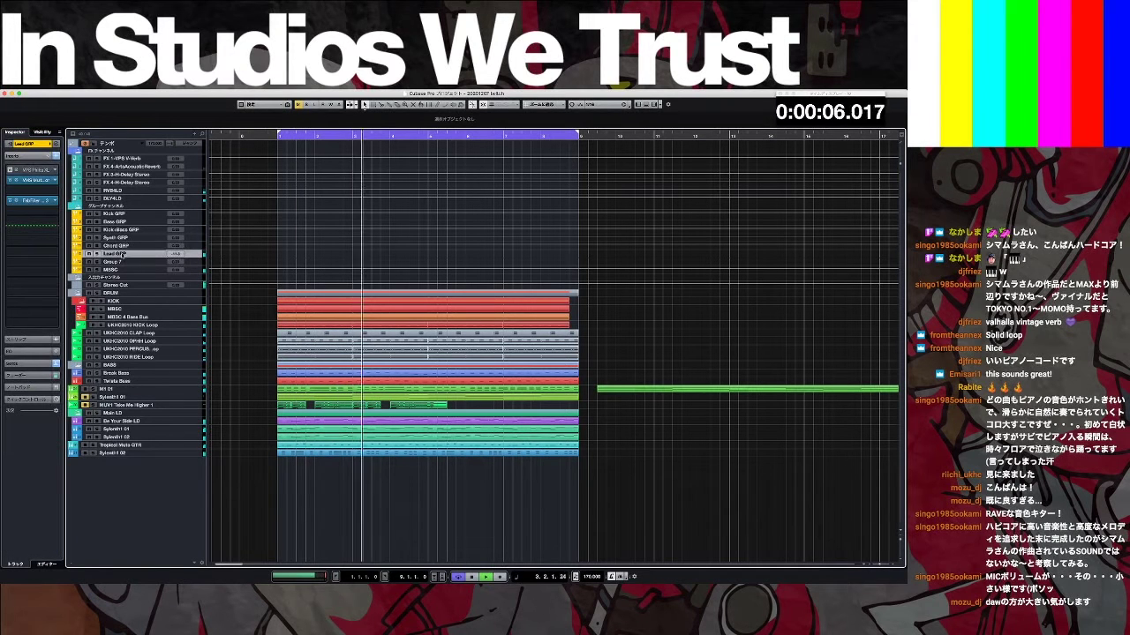
{"action": "left_click", "coordinate": [57, 144]}
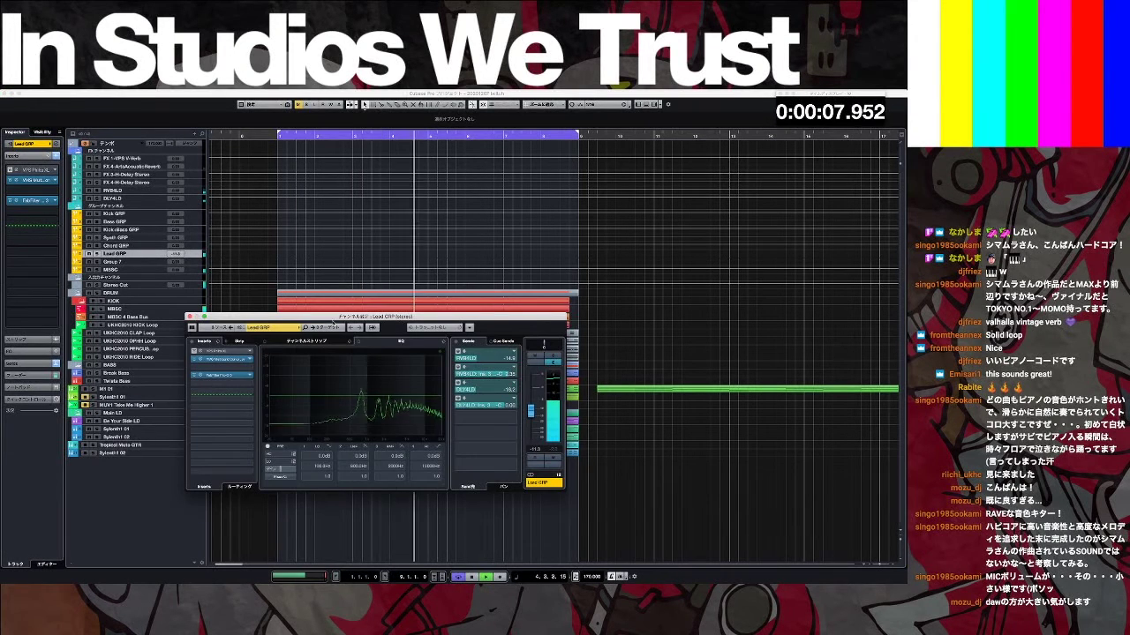
{"action": "left_click", "coordinate": [334, 334]}
{"action": "left_click", "coordinate": [328, 383]}
{"action": "left_click", "coordinate": [347, 425]}
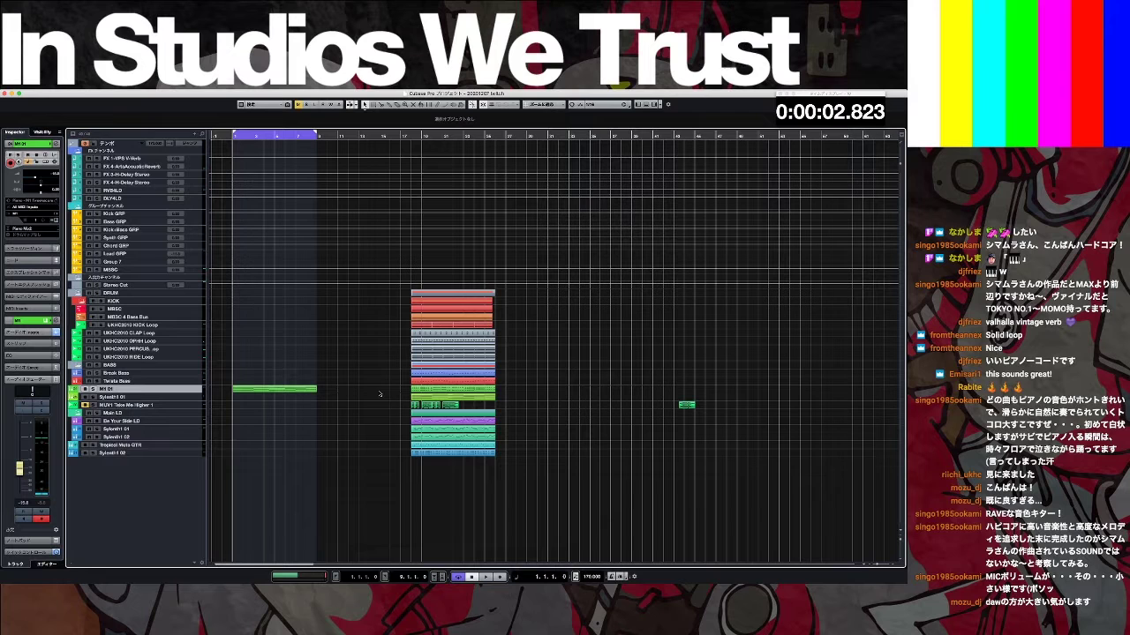
Step: Try the Sylenth1 01 part alongside the opening piano part in bars 1 to 8, then undo the placement
{"action": "left_click_drag", "start_coordinate": [452, 397], "coordinate": [274, 401]}
{"action": "left_click", "coordinate": [216, 418]}
{"action": "key", "text": "space"}
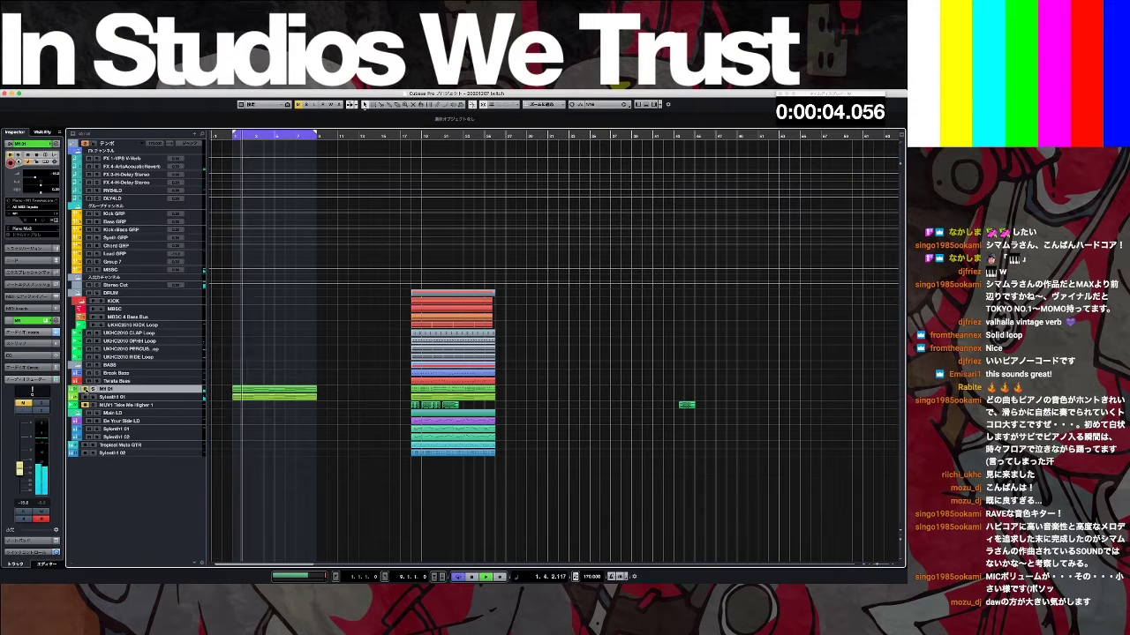
{"action": "key", "text": "super+z"}
{"action": "left_click", "coordinate": [262, 400]}
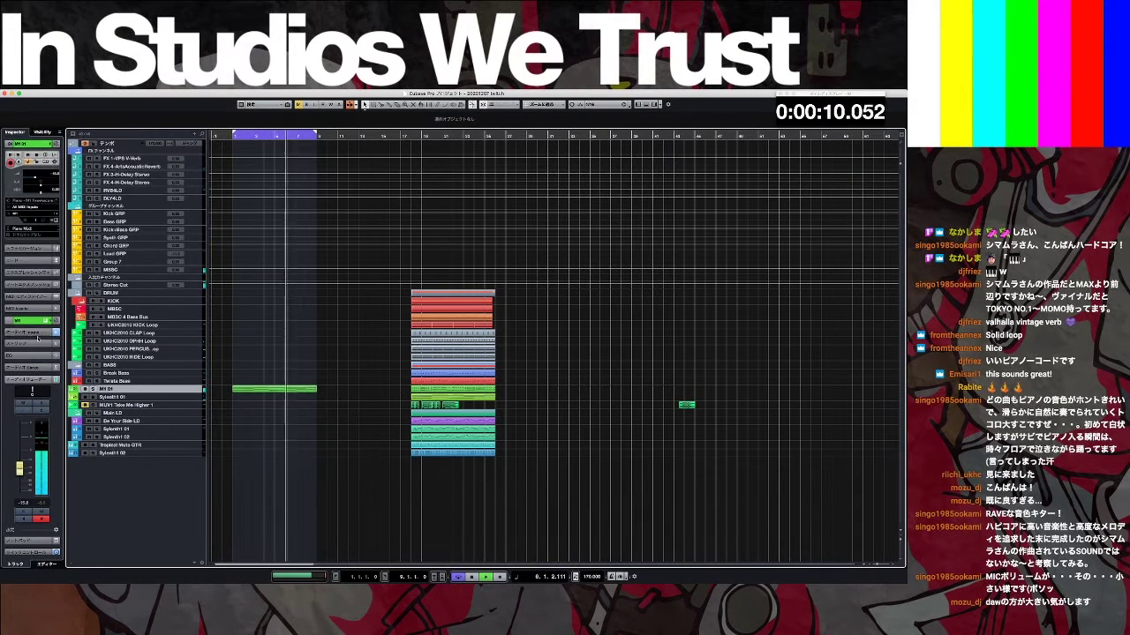
Step: Inspect the audio inserts on the M1 01 and last Sylenth1 tracks
{"action": "left_click", "coordinate": [26, 333]}
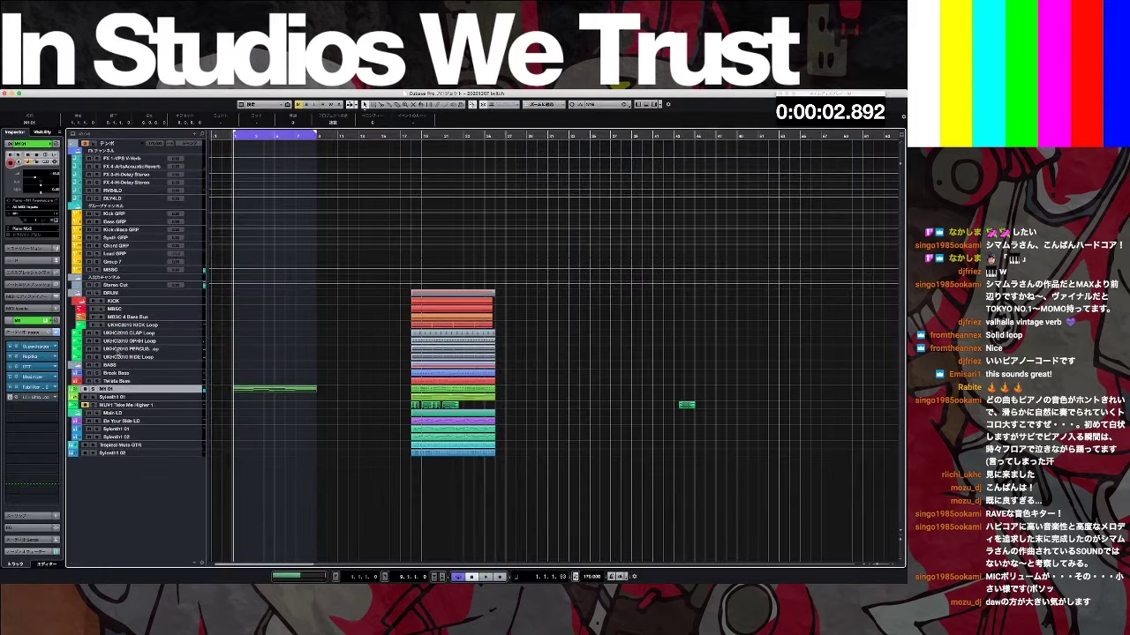
{"action": "left_click", "coordinate": [328, 461]}
{"action": "left_click", "coordinate": [188, 453]}
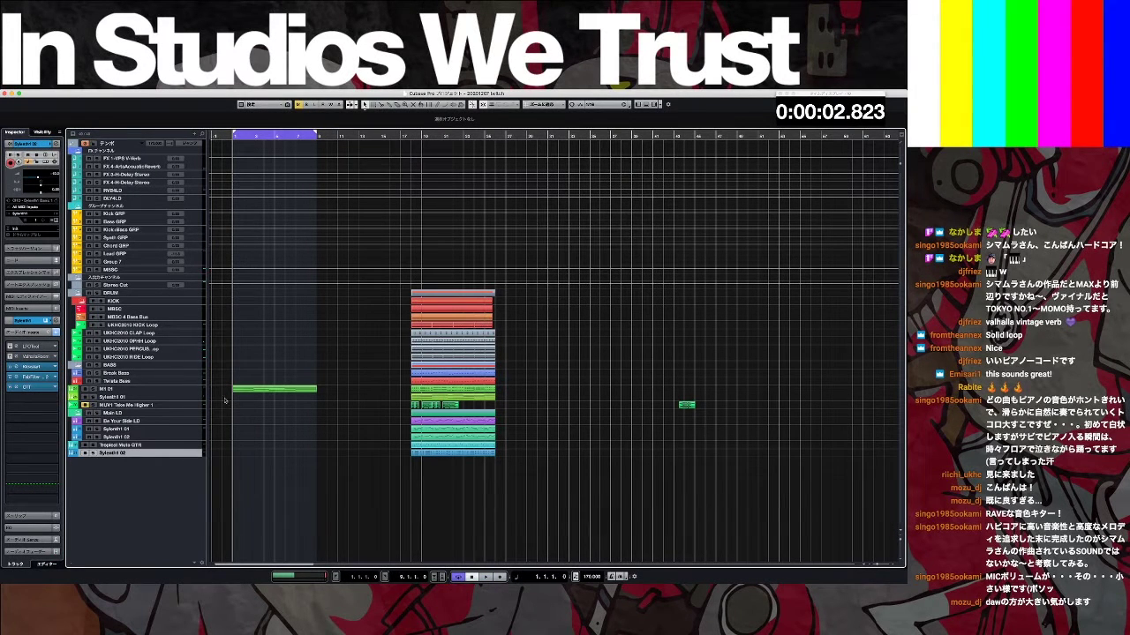
Step: Build a Break Bass part under the opening piano from its lowest notes, transposed up an octave
{"action": "left_click", "coordinate": [192, 374]}
{"action": "double_click", "coordinate": [249, 390]}
{"action": "key", "text": "shift+Up"}
{"action": "left_click", "coordinate": [144, 353]}
{"action": "key", "text": "super+a"}
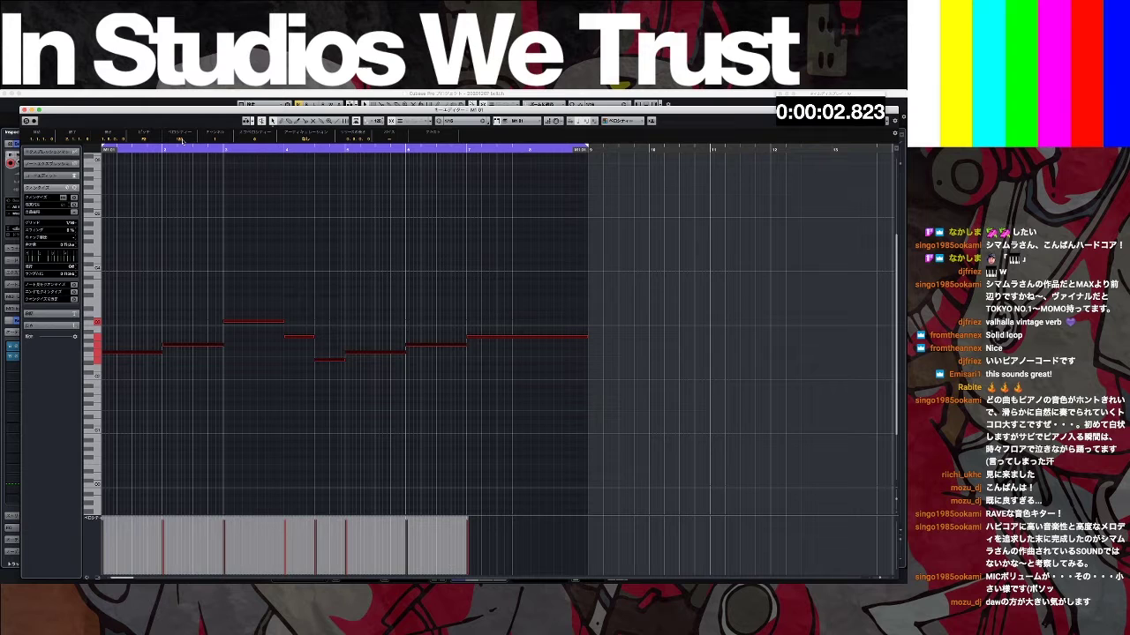
{"action": "key", "text": "Escape"}
{"action": "left_click", "coordinate": [360, 355]}
Step: Load Philta XL in the M1 01 track's sixth insert slot and record its low-pass filter opening across the eight bars
{"action": "left_click", "coordinate": [114, 389]}
{"action": "key", "text": "space"}
{"action": "left_click", "coordinate": [55, 397]}
{"action": "left_click", "coordinate": [66, 406]}
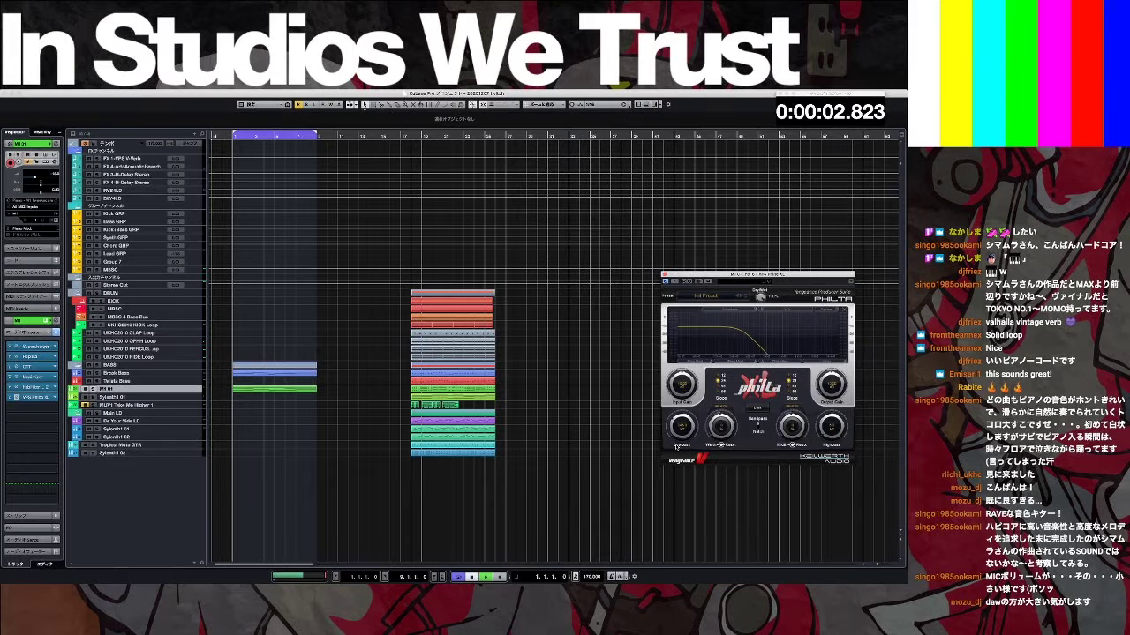
{"action": "key", "text": "space"}
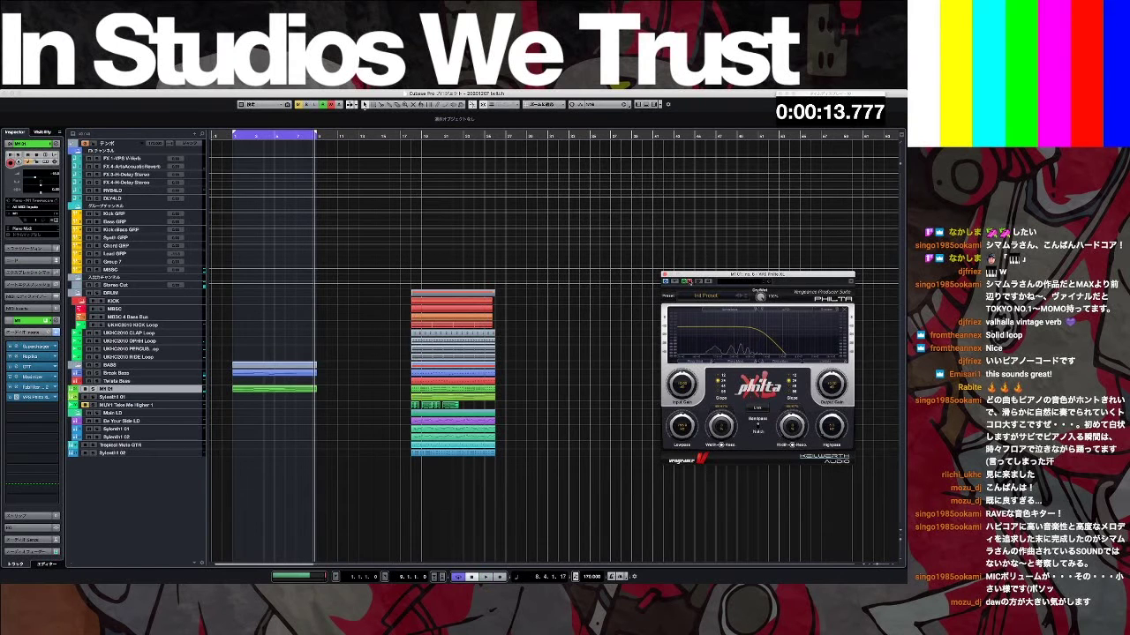
Step: Insert FabFilter Pro-Q on the Vocals group and shape its high cut and a higher low cut
{"action": "left_click", "coordinate": [132, 278]}
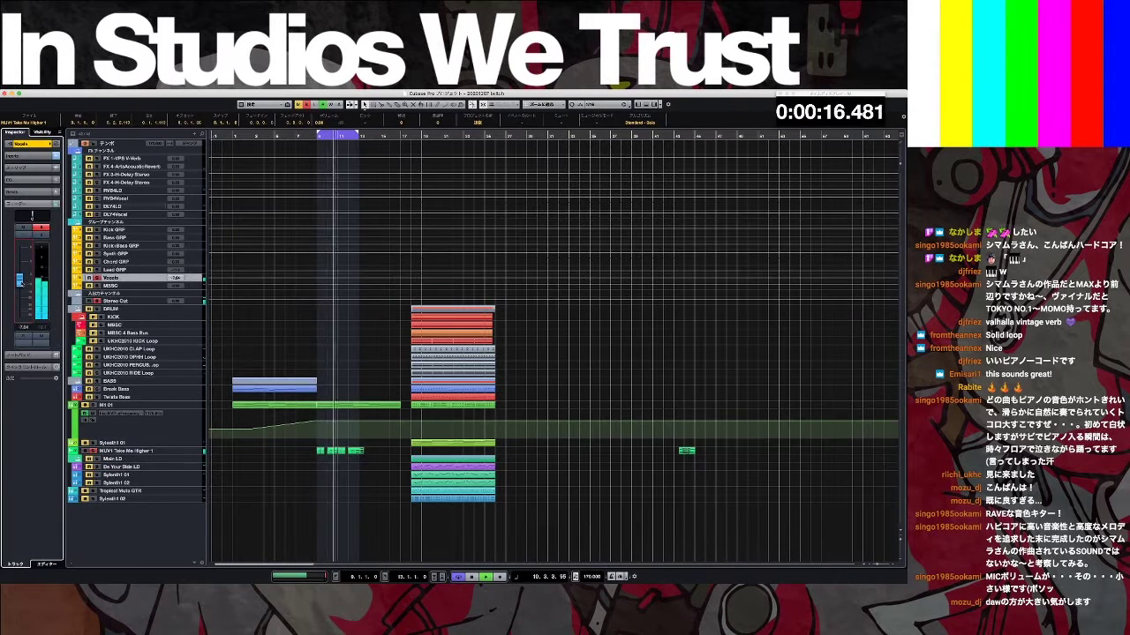
{"action": "left_click", "coordinate": [31, 156]}
{"action": "left_click", "coordinate": [33, 179]}
{"action": "type", "text": "fab"}
{"action": "key", "text": "Return"}
{"action": "left_click_drag", "start_coordinate": [703, 383], "coordinate": [694, 383]}
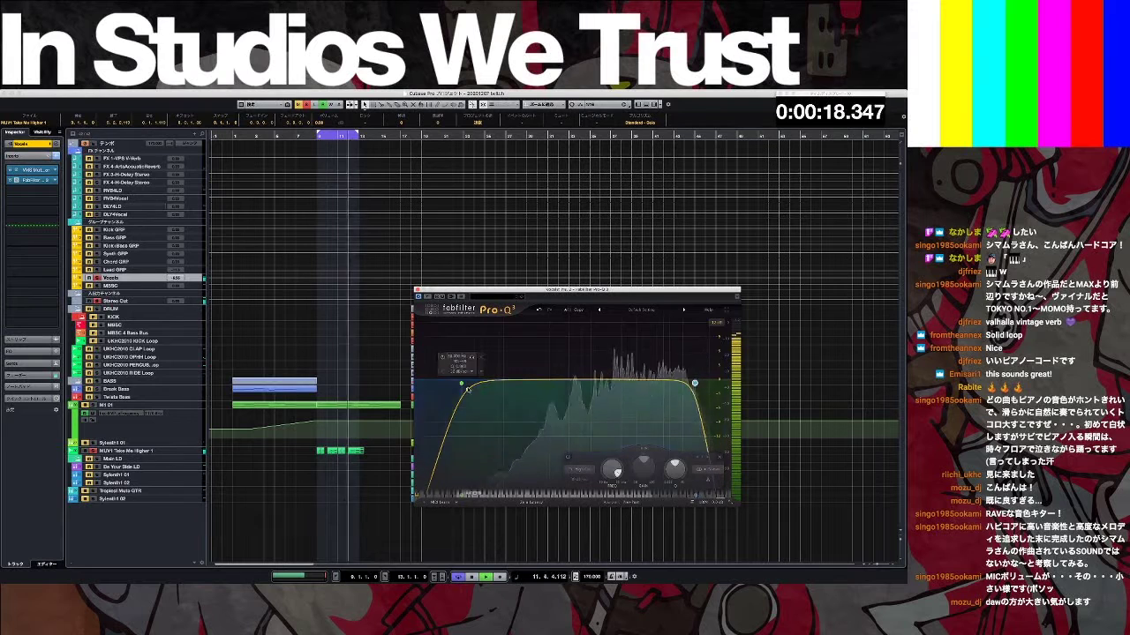
{"action": "left_click_drag", "start_coordinate": [479, 383], "coordinate": [539, 383]}
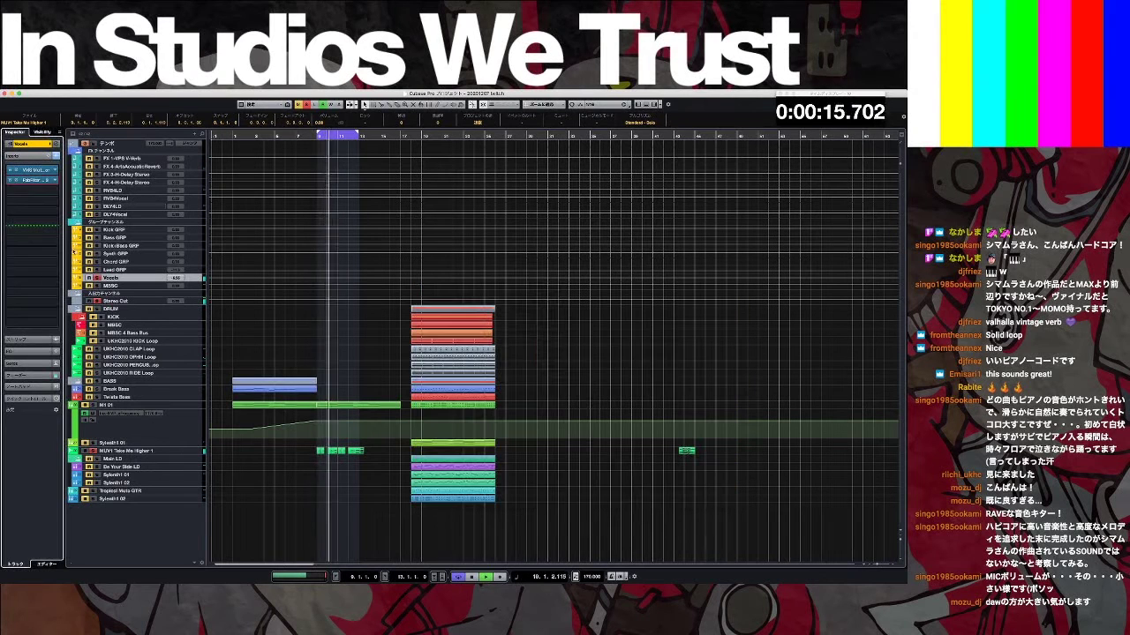
Step: Stop playback and route the Vocals group's first send to RVB4Vocal
{"action": "key", "text": "space"}
{"action": "left_click", "coordinate": [32, 363]}
{"action": "left_click", "coordinate": [32, 207]}
{"action": "left_click", "coordinate": [29, 218]}
{"action": "left_click", "coordinate": [17, 306]}
{"action": "left_click", "coordinate": [57, 324]}
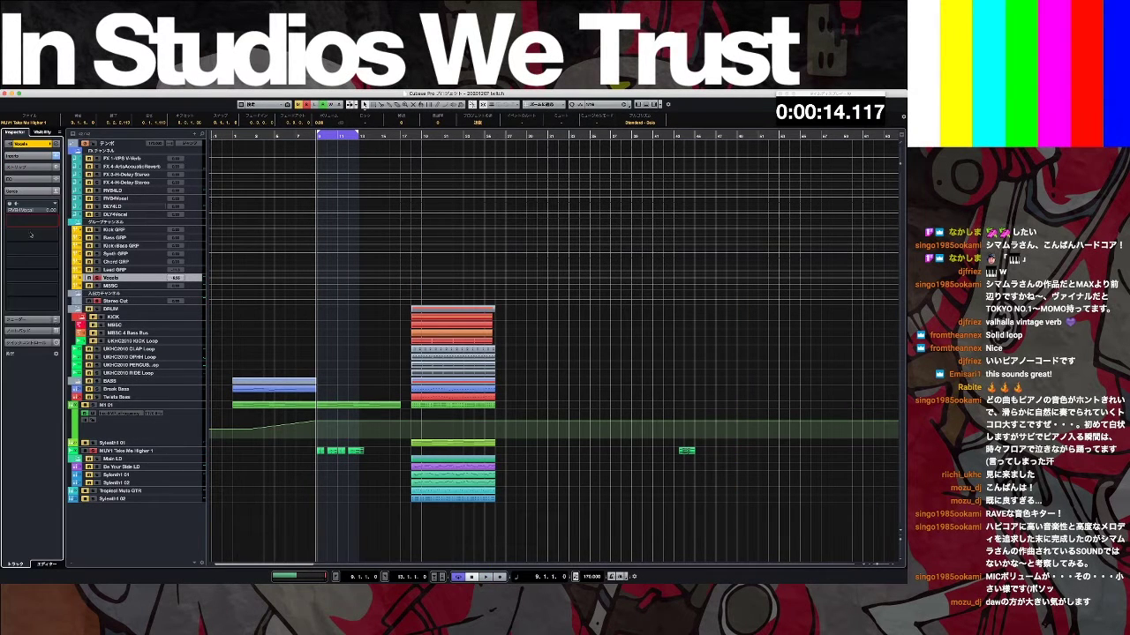
Step: Add Vocals group sends to DLY4Vocal and the side-chains of both vocal effects, and lower the RVB4Vocal send level
{"action": "left_click", "coordinate": [33, 238]}
{"action": "left_click", "coordinate": [34, 302]}
{"action": "left_click", "coordinate": [34, 252]}
{"action": "left_click", "coordinate": [18, 334]}
{"action": "left_click", "coordinate": [39, 212]}
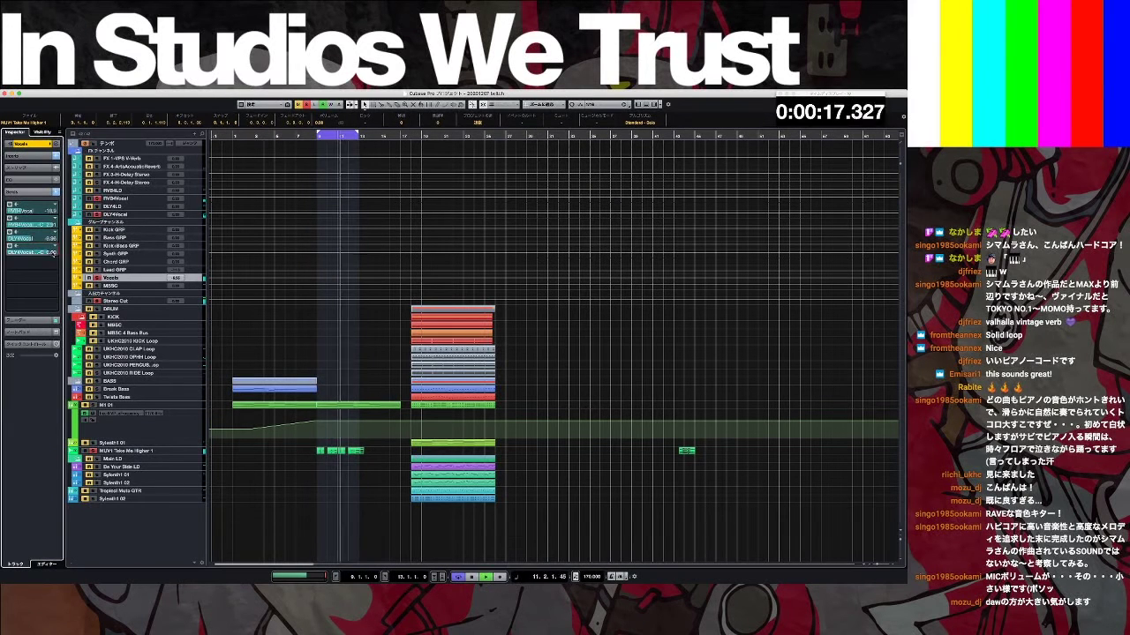
Step: Open Little AlterBoy on the Take Me Higher vocal track, check its pitch and formant settings, and close it
{"action": "left_click", "coordinate": [31, 156]}
{"action": "left_click", "coordinate": [126, 451]}
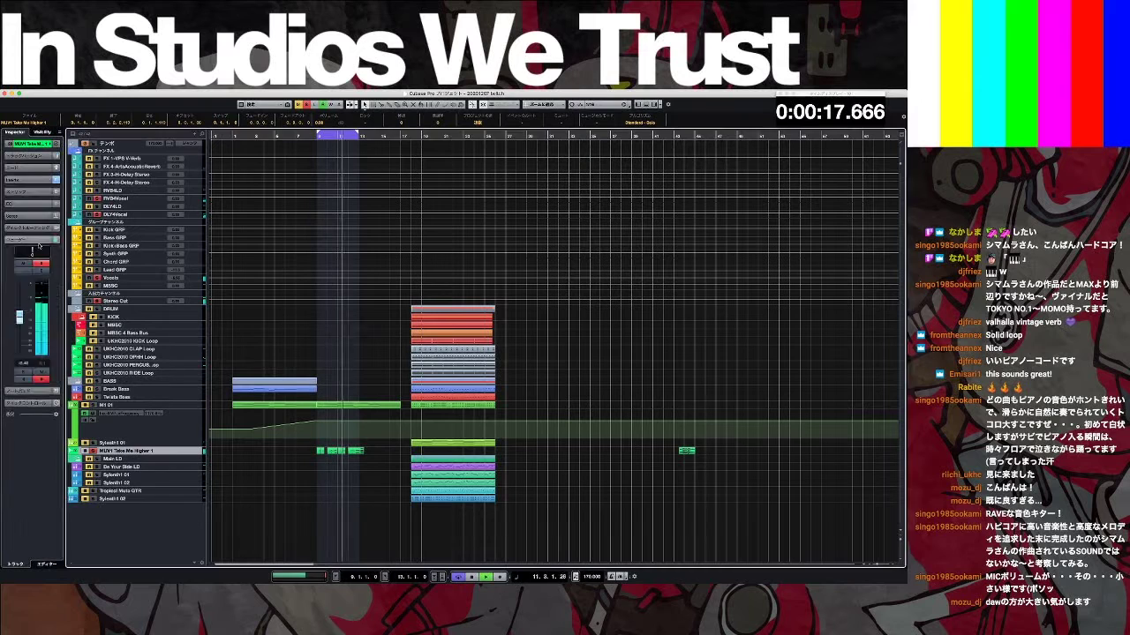
{"action": "left_click", "coordinate": [31, 180]}
{"action": "left_click", "coordinate": [36, 193]}
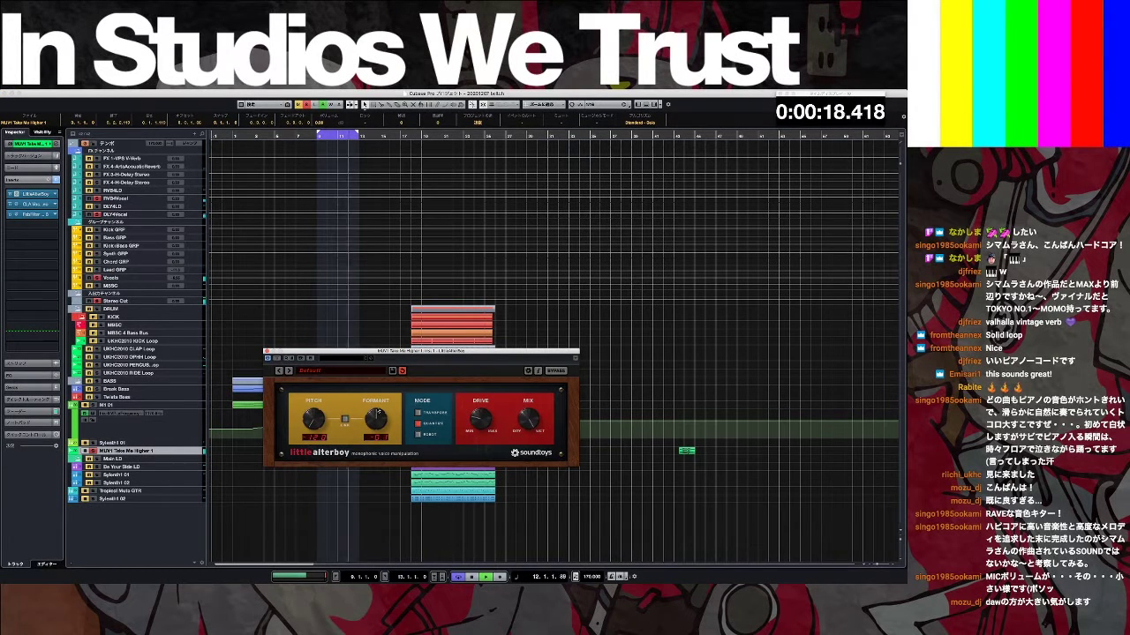
{"action": "left_click", "coordinate": [267, 352]}
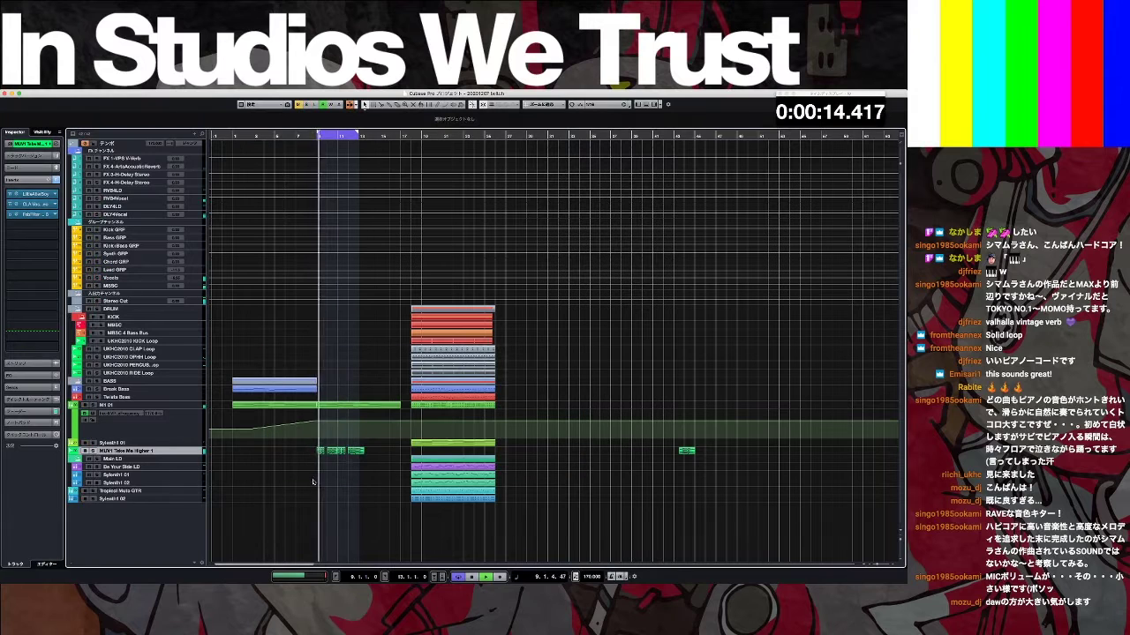
Step: Fine-tune the levels of the Take Me Higher vocal track and the Vocals group during playback
{"action": "left_click_drag", "start_coordinate": [19, 324], "coordinate": [20, 320]}
{"action": "left_click", "coordinate": [116, 262]}
{"action": "key", "text": "Down"}
{"action": "key", "text": "Down"}
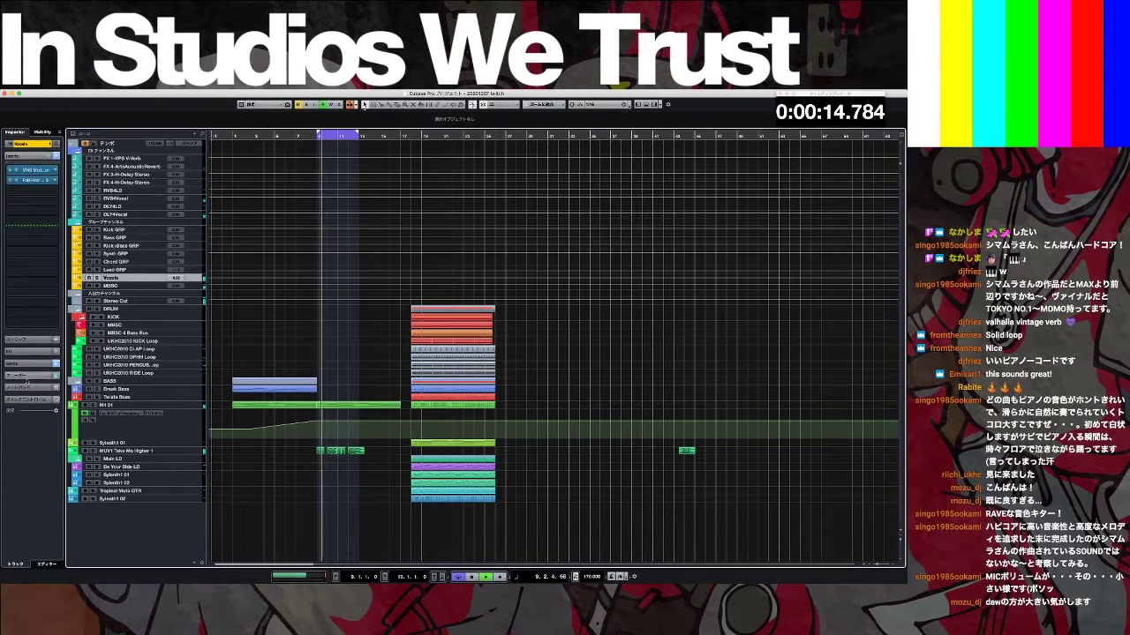
{"action": "left_click", "coordinate": [31, 374]}
{"action": "left_click_drag", "start_coordinate": [22, 277], "coordinate": [22, 280]}
Step: Copy the opening Break Bass part to bars 9 to 16 under the continuing piano
{"action": "left_click_drag", "start_coordinate": [285, 395], "coordinate": [376, 385]}
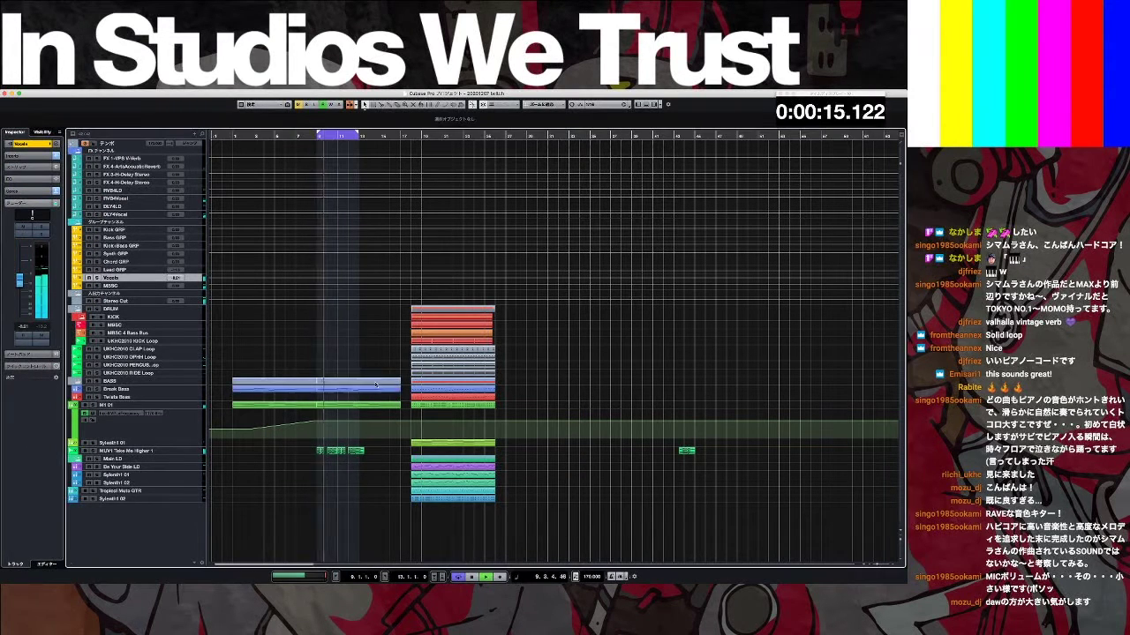
Step: Extend the cycle range to the end of bar 16 and copy the last Take Me Higher vocal phrase to bar 16
{"action": "left_click_drag", "start_coordinate": [361, 134], "coordinate": [400, 134]}
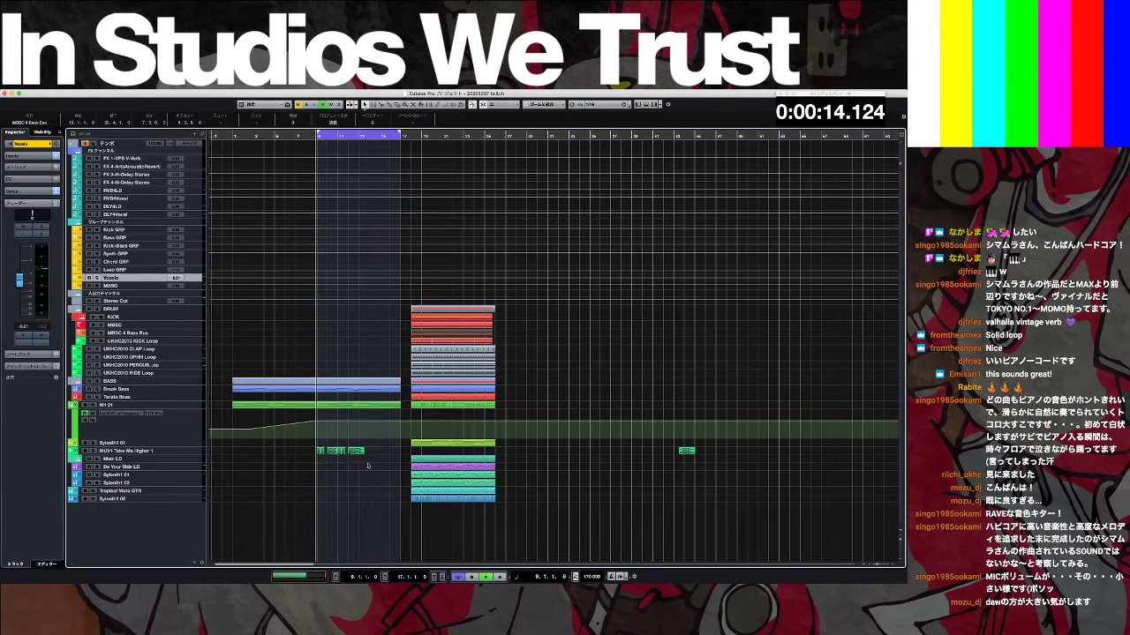
{"action": "left_click", "coordinate": [386, 470]}
{"action": "key", "text": "h"}
{"action": "key", "text": "h"}
{"action": "key", "text": "h"}
{"action": "key", "text": "h"}
{"action": "key", "text": "h"}
{"action": "left_click_drag", "start_coordinate": [472, 451], "coordinate": [575, 451]}
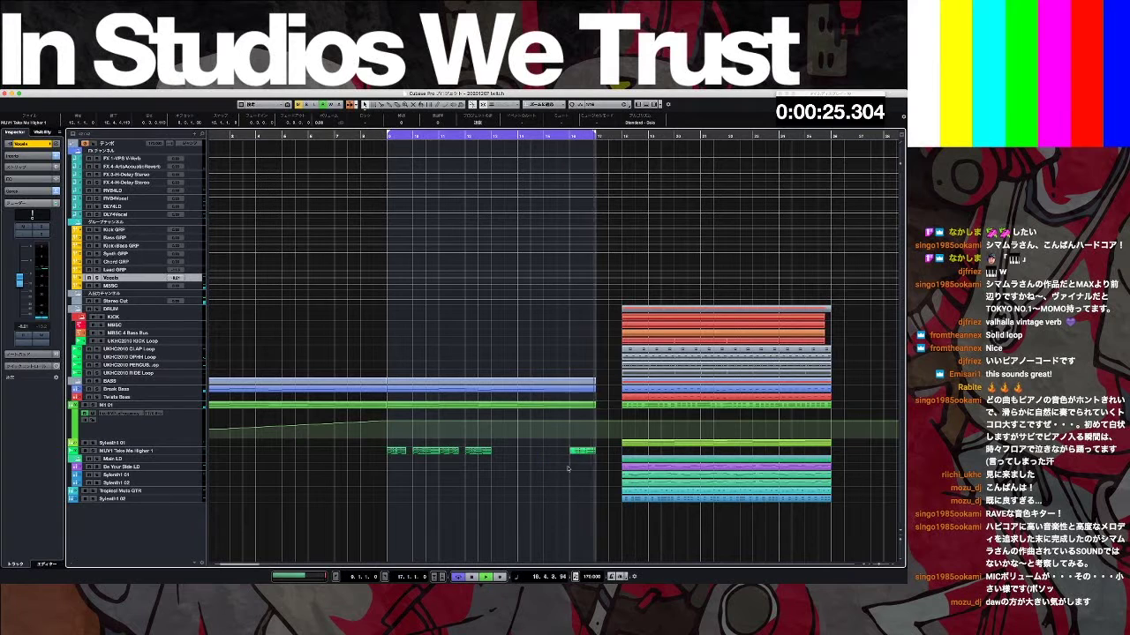
Step: Move all parts of the full section so that it starts at bar 33
{"action": "key", "text": "g"}
{"action": "key", "text": "g"}
{"action": "key", "text": "g"}
{"action": "key", "text": "g"}
{"action": "left_click_drag", "start_coordinate": [574, 517], "coordinate": [563, 320]}
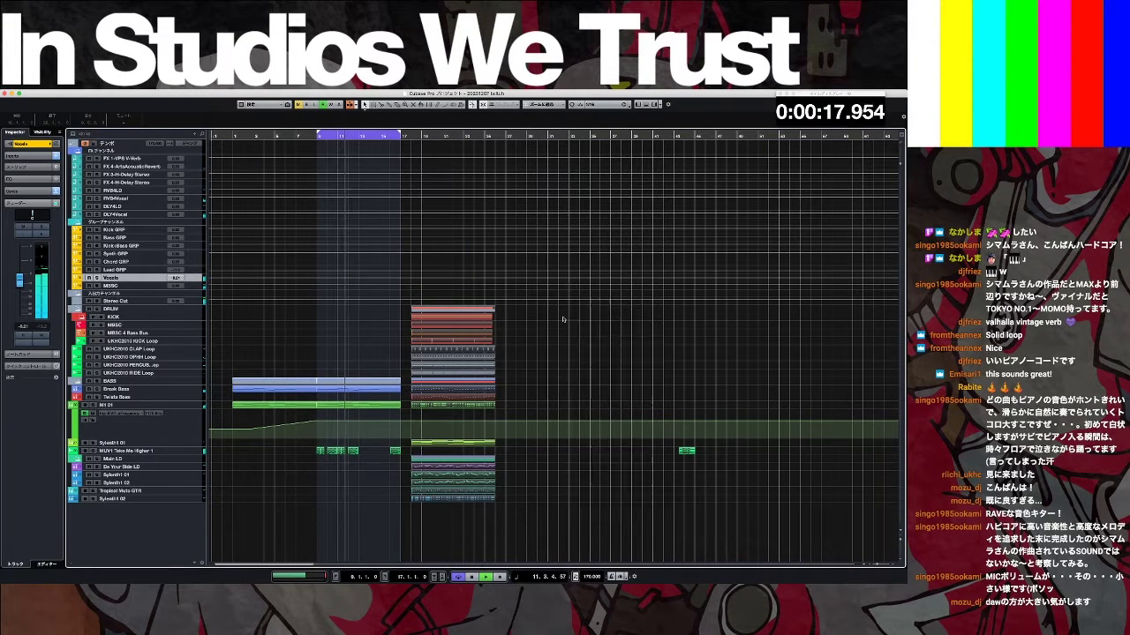
{"action": "left_click", "coordinate": [499, 375]}
Step: Shape the M1 low-pass frequency automation to hold until bar 13 and rise to bar 17, deleting the trailing point
{"action": "left_click", "coordinate": [380, 421]}
{"action": "left_click_drag", "start_coordinate": [400, 421], "coordinate": [399, 412]}
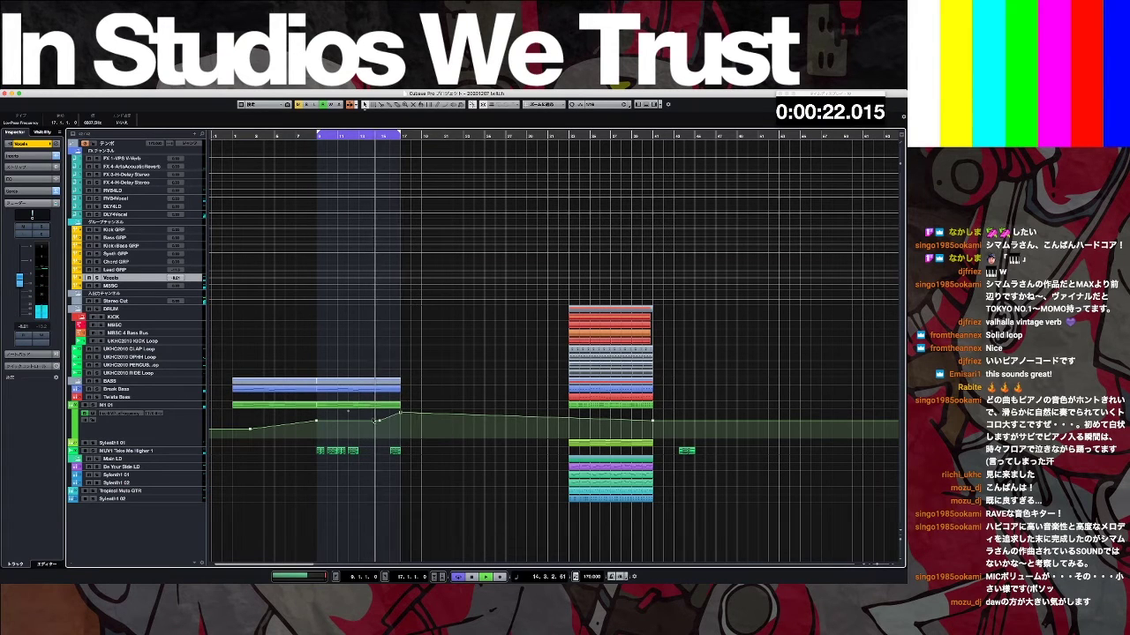
{"action": "left_click", "coordinate": [357, 421]}
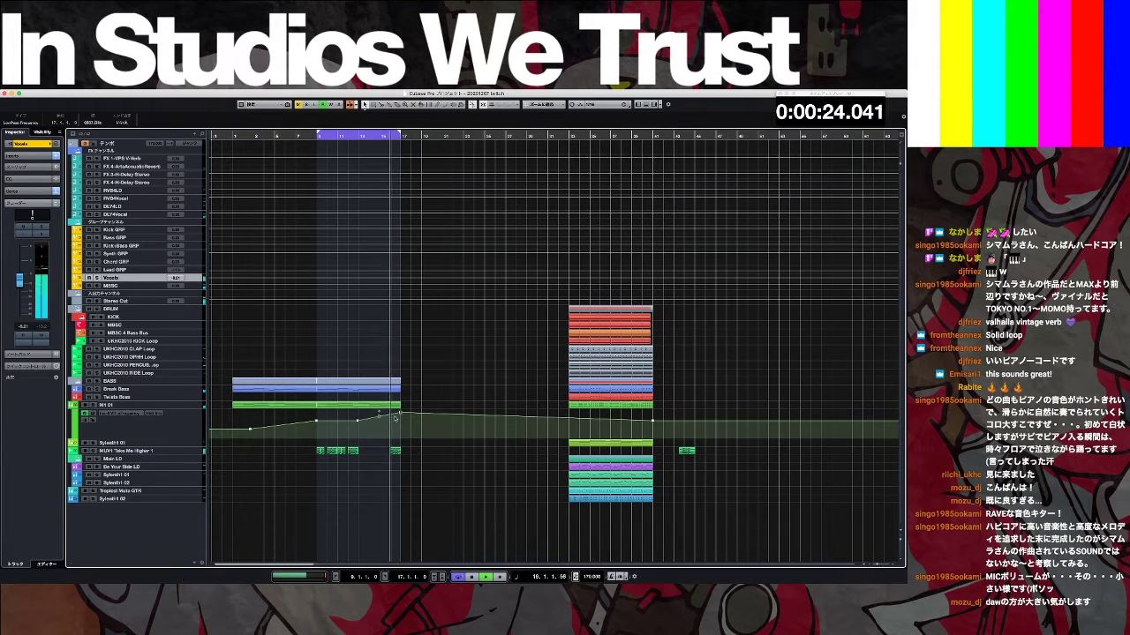
{"action": "key", "text": "Delete"}
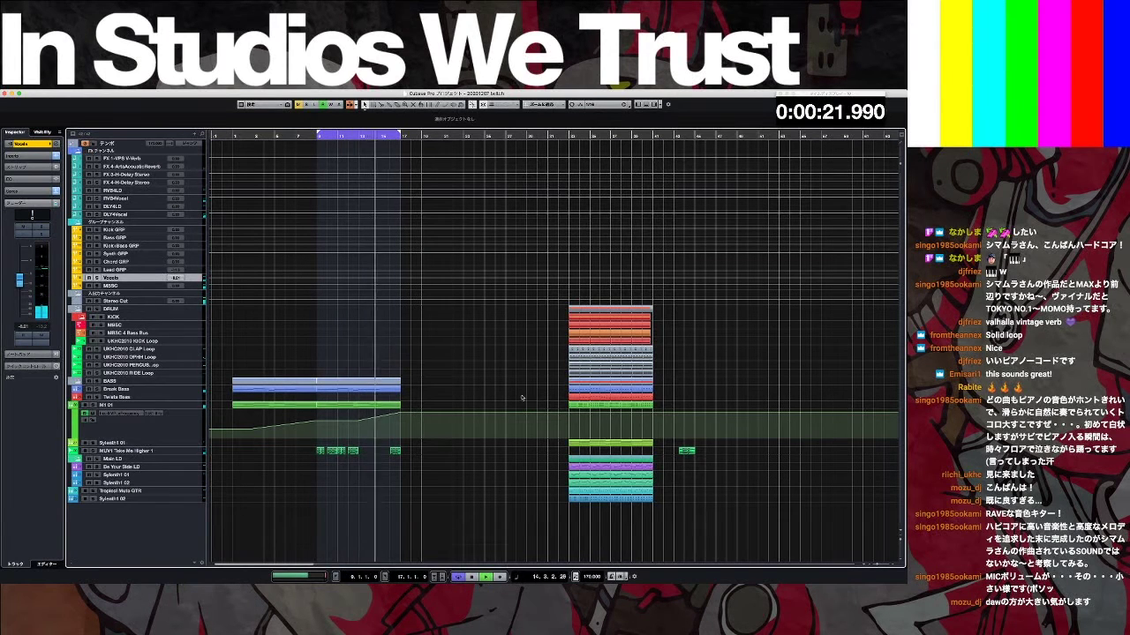
Step: Copy the M1 chord part from bars 9 to 16 onto the lowest Sylenth1 track and lower that synth's filter cutoff
{"action": "left_click_drag", "start_coordinate": [370, 405], "coordinate": [365, 500]}
{"action": "left_click", "coordinate": [295, 477]}
{"action": "left_click", "coordinate": [124, 499]}
{"action": "left_click", "coordinate": [10, 367]}
{"action": "left_click", "coordinate": [11, 367]}
{"action": "left_click", "coordinate": [55, 220]}
{"action": "left_click", "coordinate": [535, 187]}
{"action": "left_click_drag", "start_coordinate": [531, 306], "coordinate": [526, 369]}
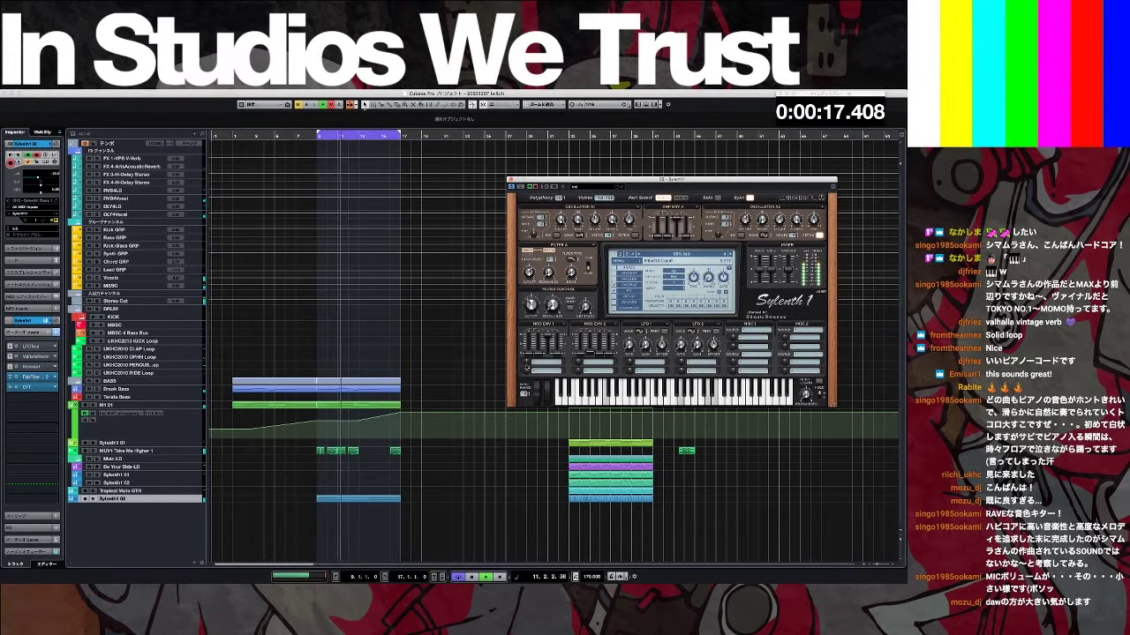
{"action": "left_click", "coordinate": [511, 179]}
{"action": "double_click", "coordinate": [371, 405]}
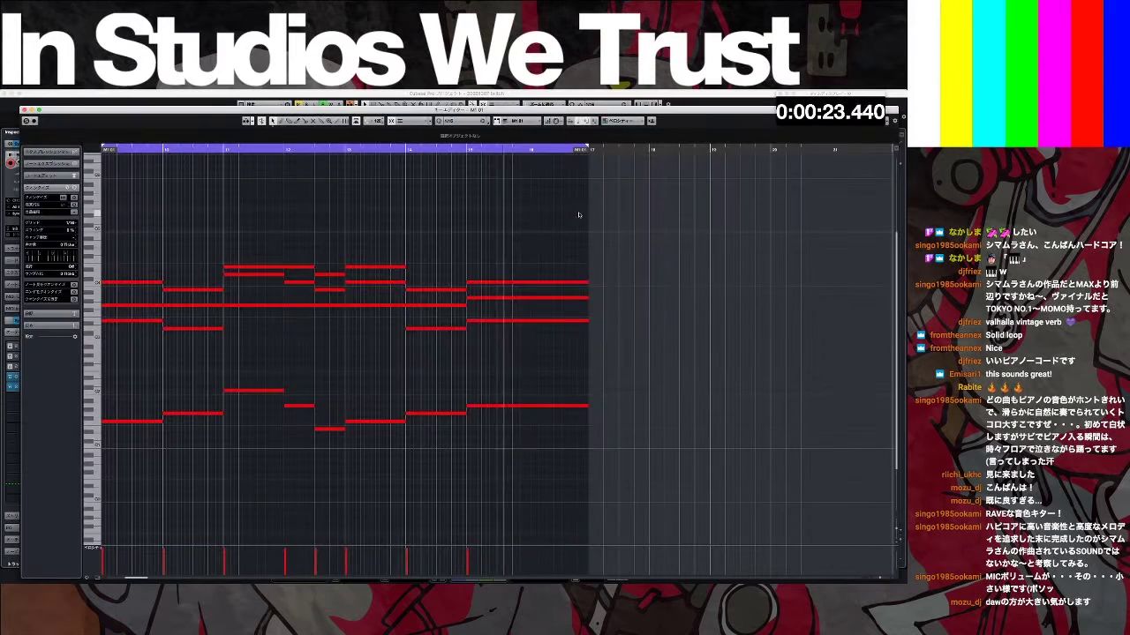
{"action": "key", "text": "Return"}
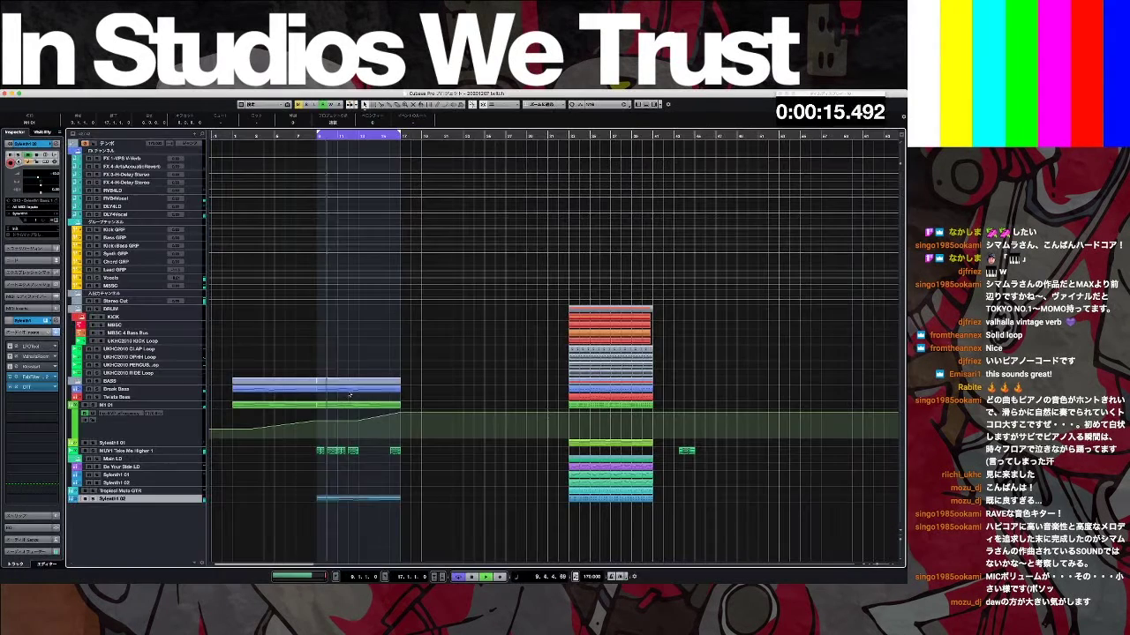
Step: Show the lowest Sylenth1 track's cutoff automation and shape it into a steady rise from bar 9 to bar 17
{"action": "left_click", "coordinate": [73, 502]}
{"action": "left_click_drag", "start_coordinate": [129, 512], "coordinate": [133, 565]}
{"action": "left_click_drag", "start_coordinate": [334, 507], "coordinate": [400, 520]}
{"action": "key", "text": "Delete"}
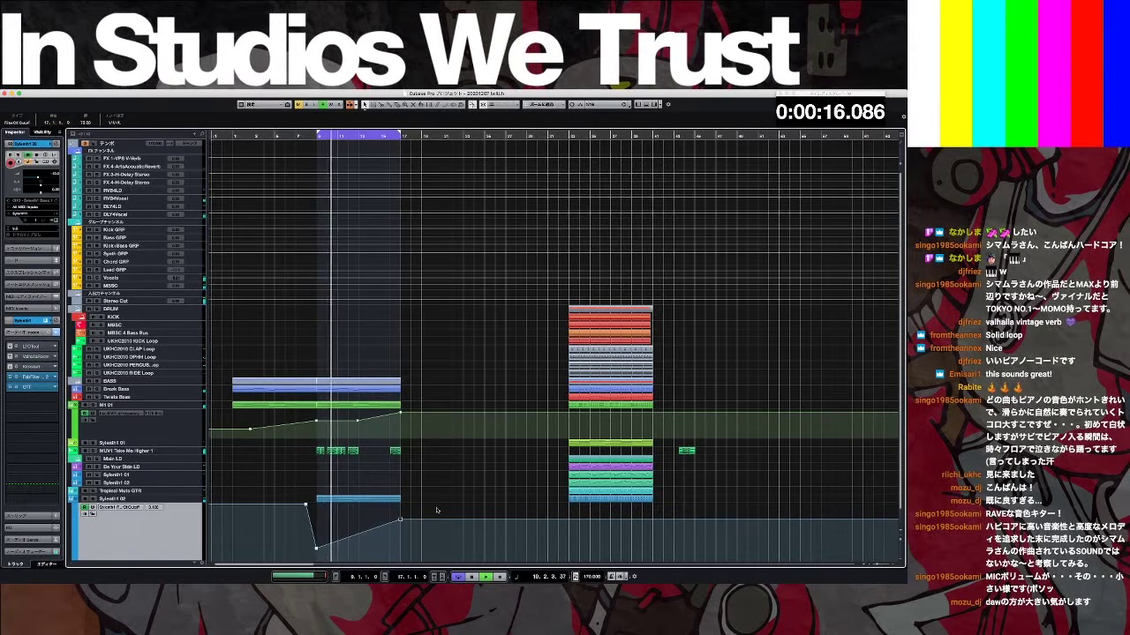
{"action": "left_click", "coordinate": [437, 510]}
{"action": "scroll", "coordinate": [437, 510], "scroll_direction": "down", "scroll_amount": 1}
{"action": "key", "text": "h"}
{"action": "key", "text": "h"}
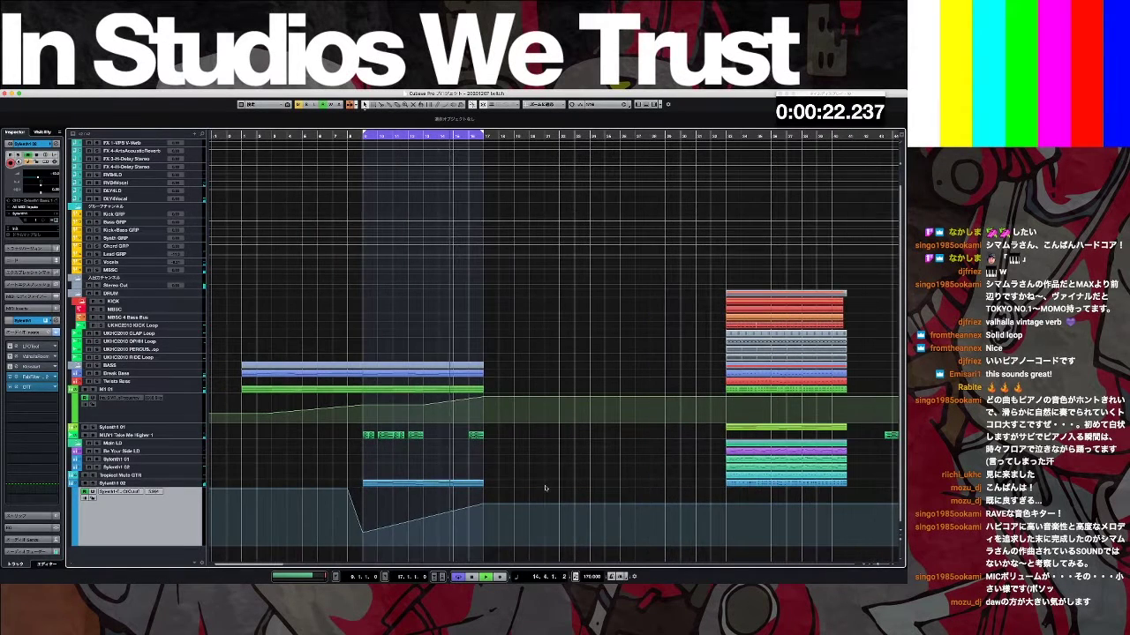
{"action": "key", "text": "g"}
{"action": "key", "text": "g"}
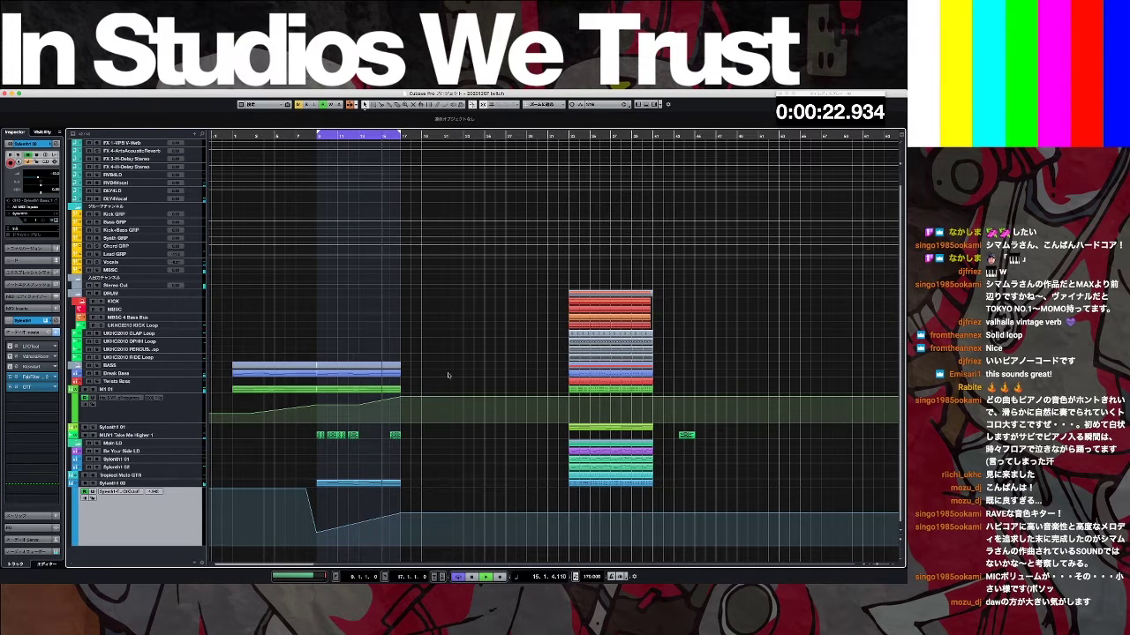
Step: Copy the lead and Sylenth1 parts of the full section to bars 17 to 24
{"action": "key", "text": "space"}
{"action": "left_click_drag", "start_coordinate": [599, 444], "coordinate": [431, 445]}
{"action": "key", "text": "l"}
{"action": "left_click", "coordinate": [449, 482]}
{"action": "key", "text": "space"}
{"action": "left_click_drag", "start_coordinate": [499, 486], "coordinate": [427, 485]}
{"action": "left_click", "coordinate": [515, 475]}
{"action": "key", "text": "KP_2"}
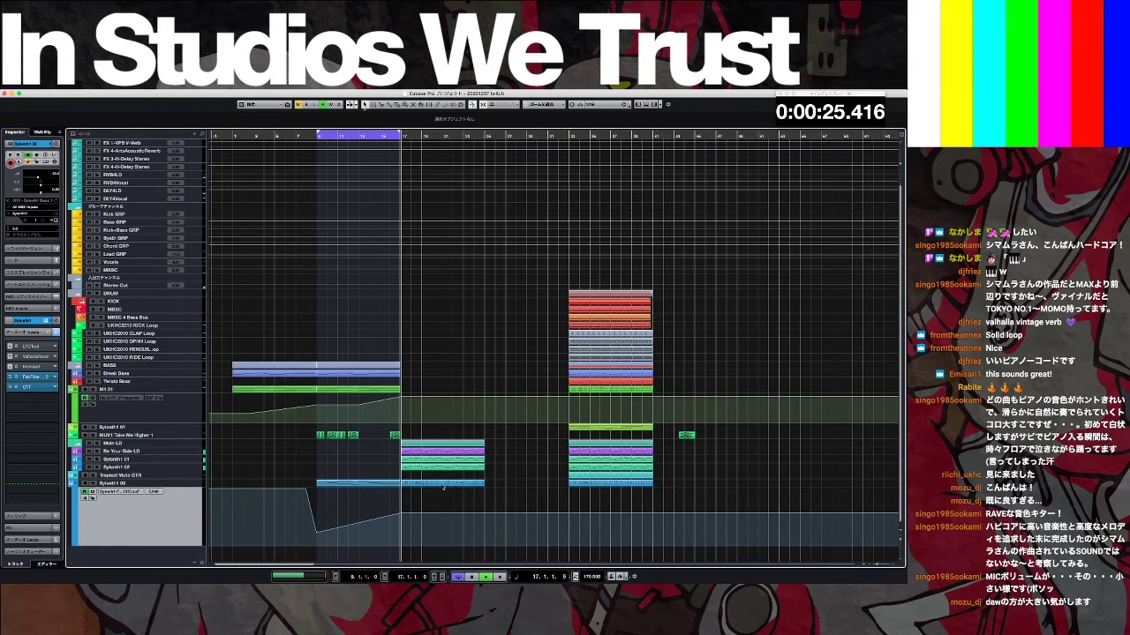
Step: Copy the full section's M1 part to the Break Bass track at bar 17 and delete the upper chord notes, keeping the bass line
{"action": "left_click_drag", "start_coordinate": [474, 437], "coordinate": [430, 376]}
{"action": "double_click", "coordinate": [432, 378]}
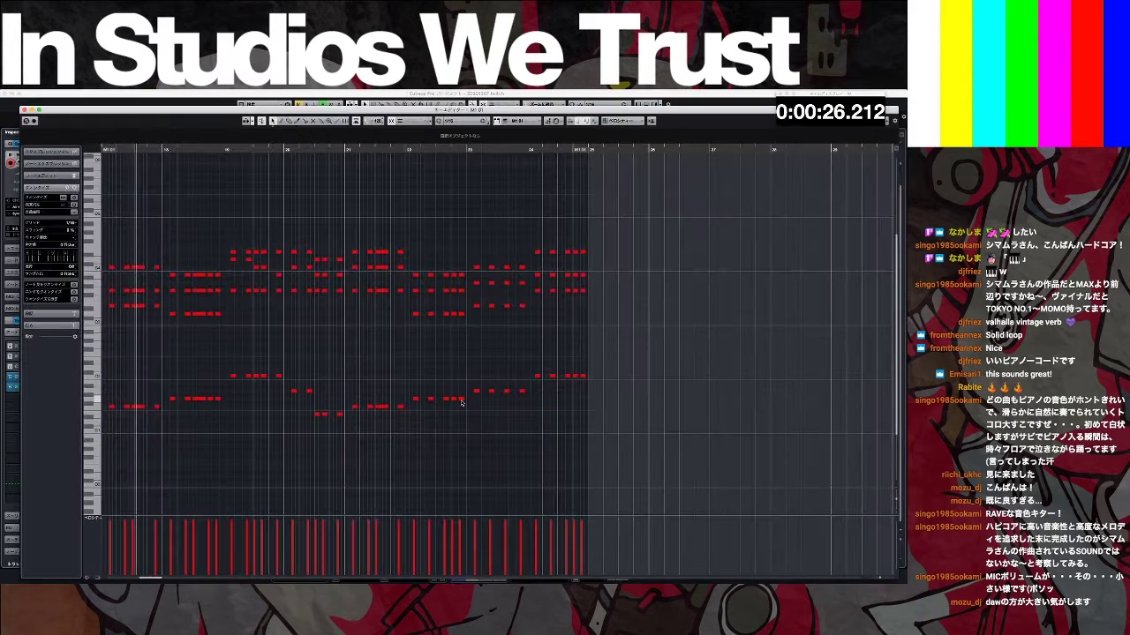
{"action": "left_click_drag", "start_coordinate": [618, 218], "coordinate": [104, 349]}
{"action": "key", "text": "Delete"}
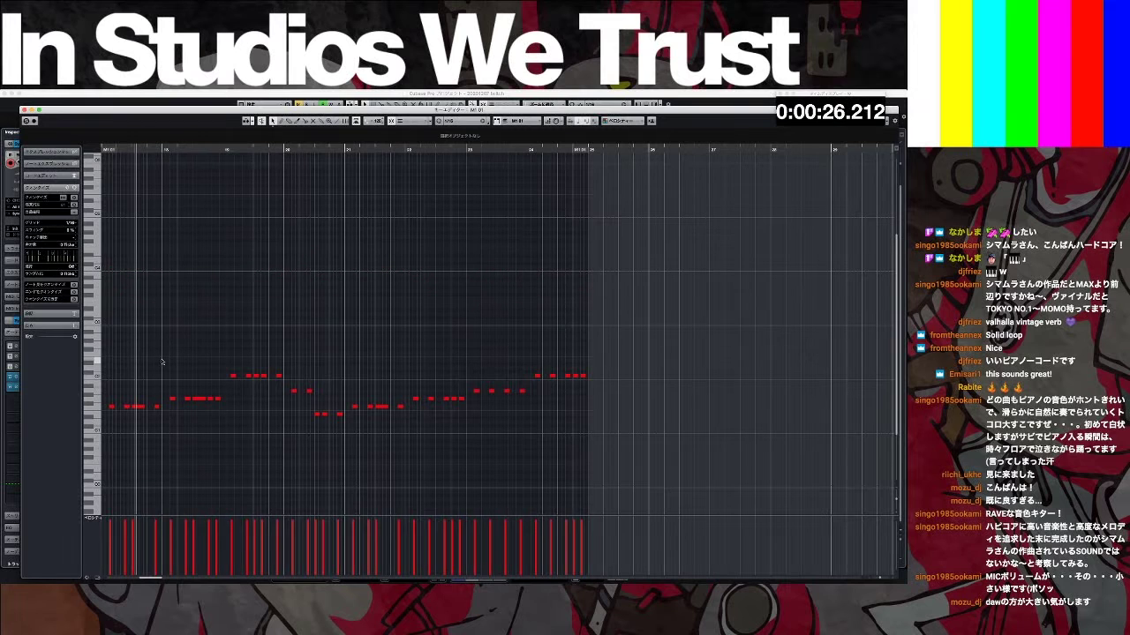
{"action": "key", "text": "ctrl+a"}
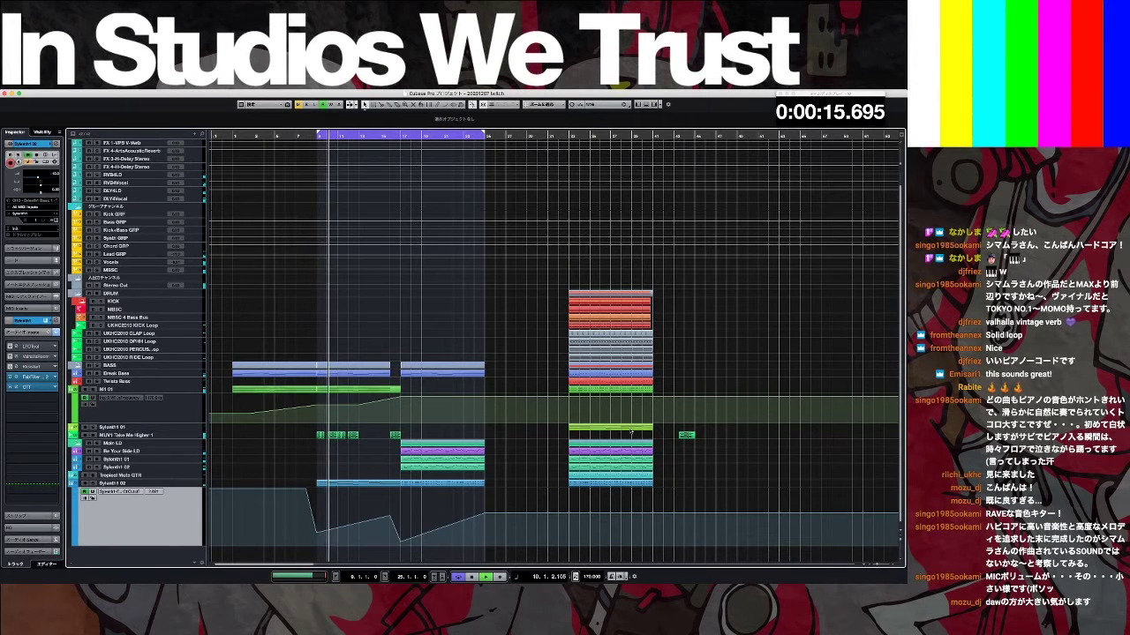
Step: Copy the full section's Sylenth1 01 chord part to bar 17
{"action": "left_click_drag", "start_coordinate": [631, 432], "coordinate": [463, 427]}
{"action": "left_click", "coordinate": [491, 432]}
{"action": "key", "text": "g"}
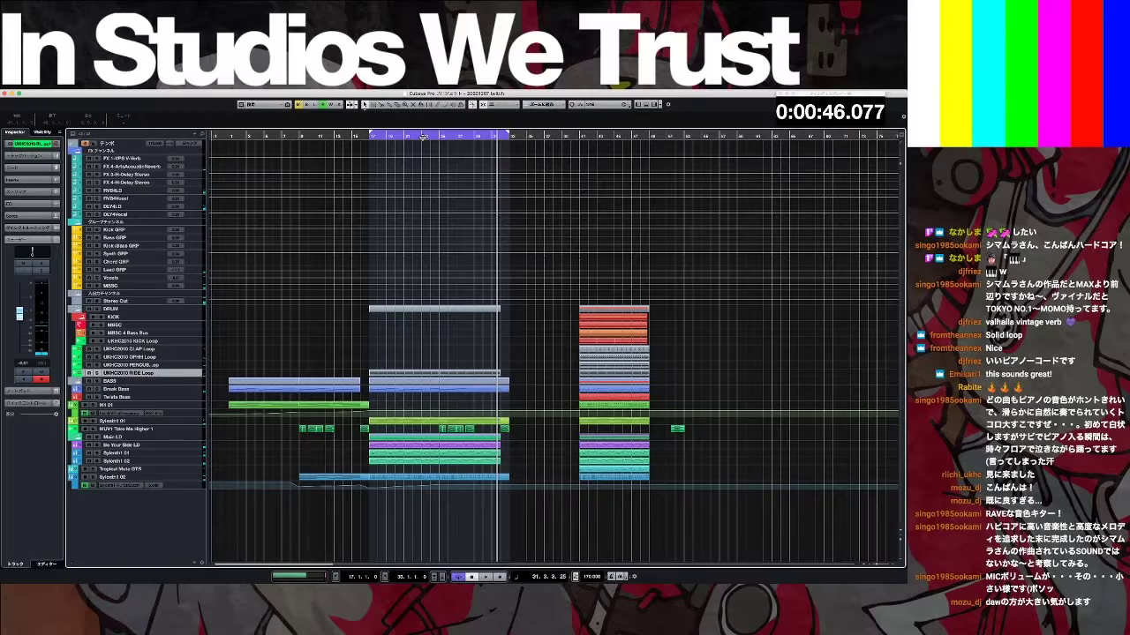
Step: Open Philta XL on the Lead GRP and record low-pass frequency automation during playback from about bar 23
{"action": "double_click", "coordinate": [423, 137]}
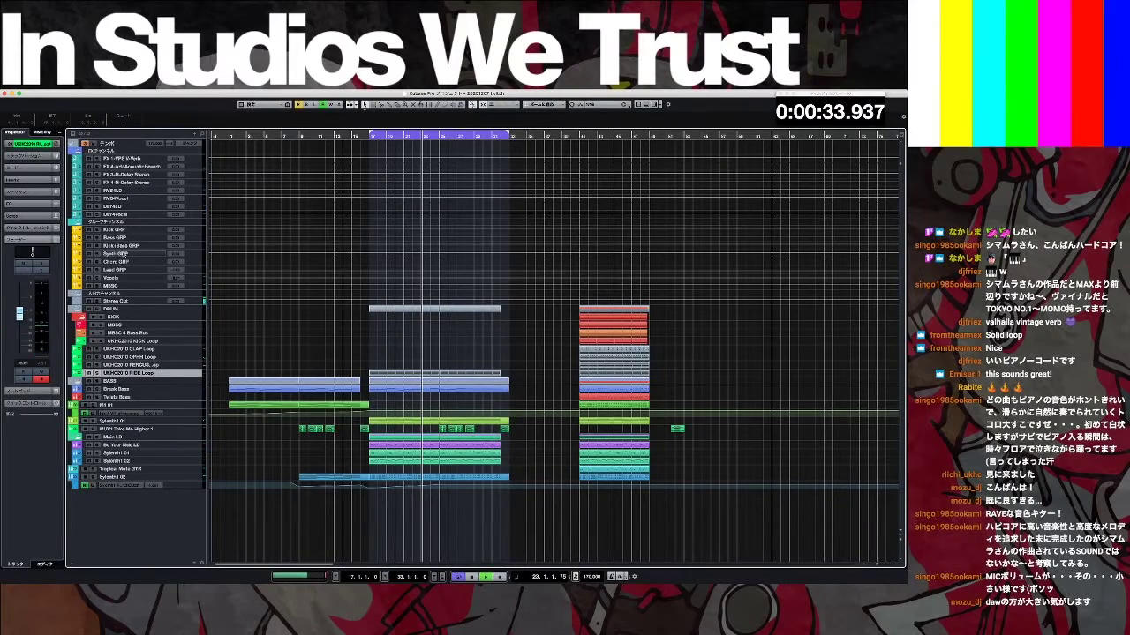
{"action": "left_click", "coordinate": [114, 269]}
{"action": "left_click", "coordinate": [16, 170]}
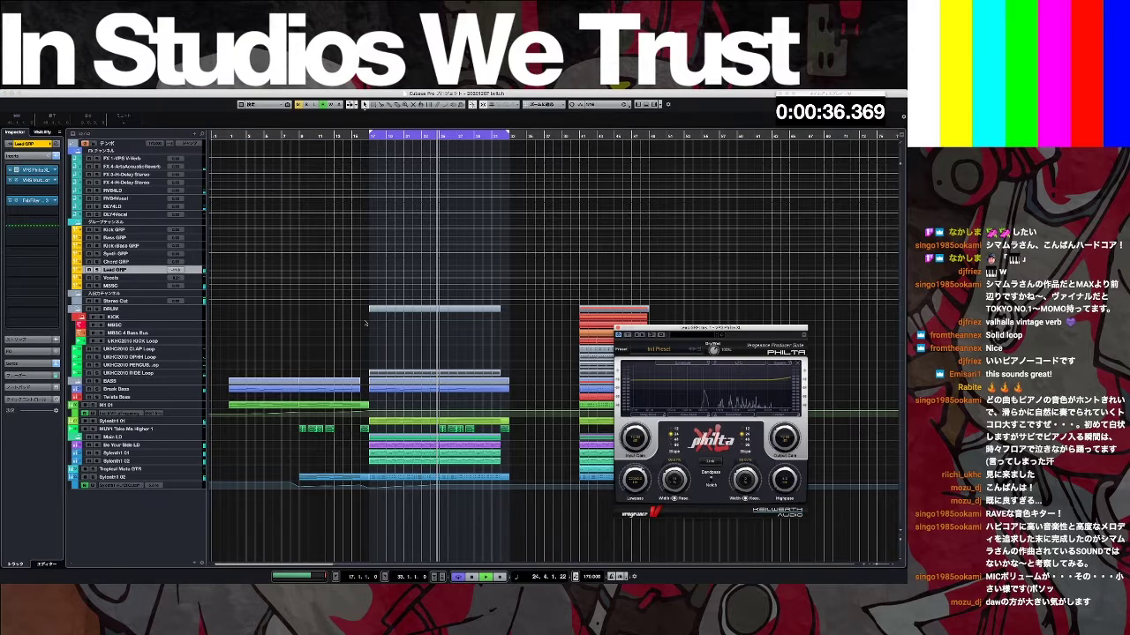
{"action": "left_click", "coordinate": [422, 137]}
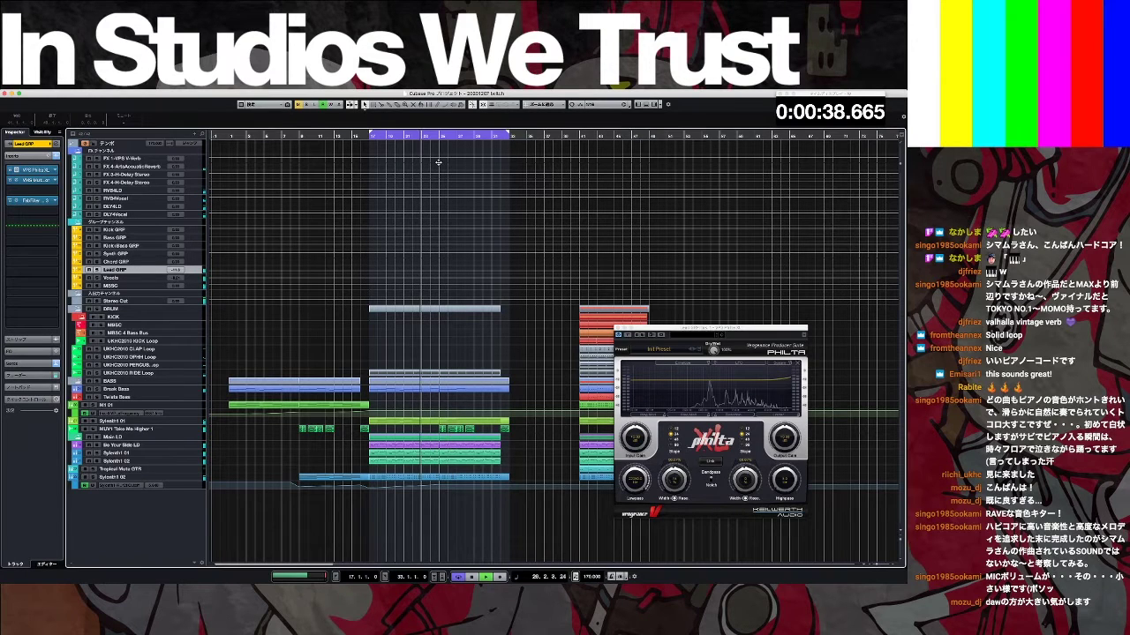
{"action": "left_click", "coordinate": [642, 335]}
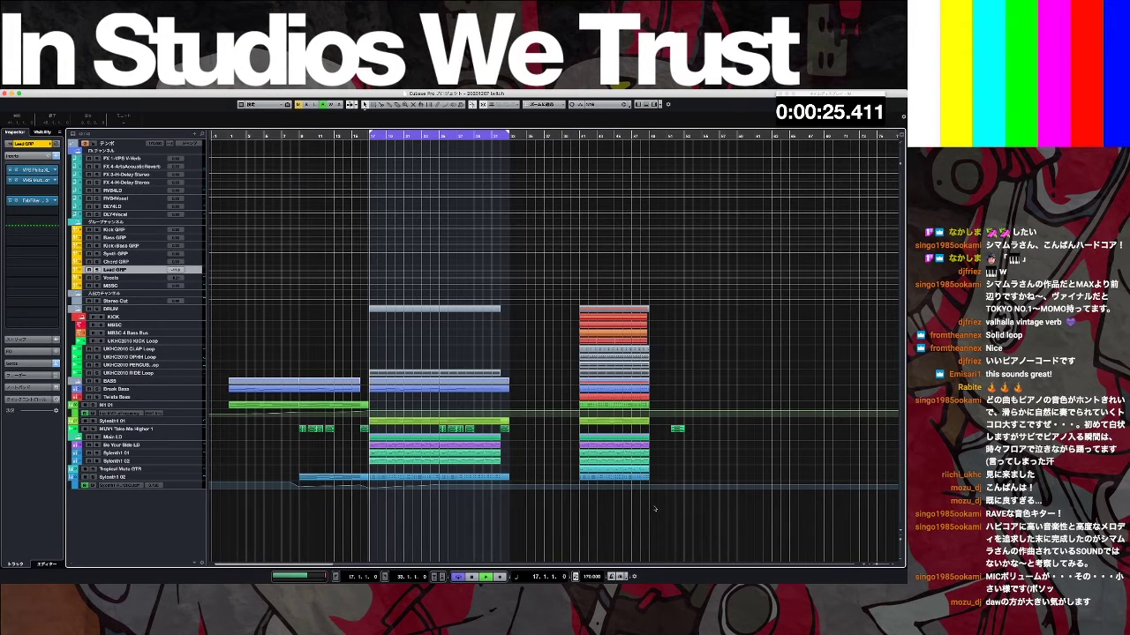
Step: Move the full section up to bar 33 and mute its M1 part
{"action": "key", "text": "space"}
{"action": "left_click_drag", "start_coordinate": [654, 509], "coordinate": [512, 313]}
{"action": "right_click", "coordinate": [665, 359]}
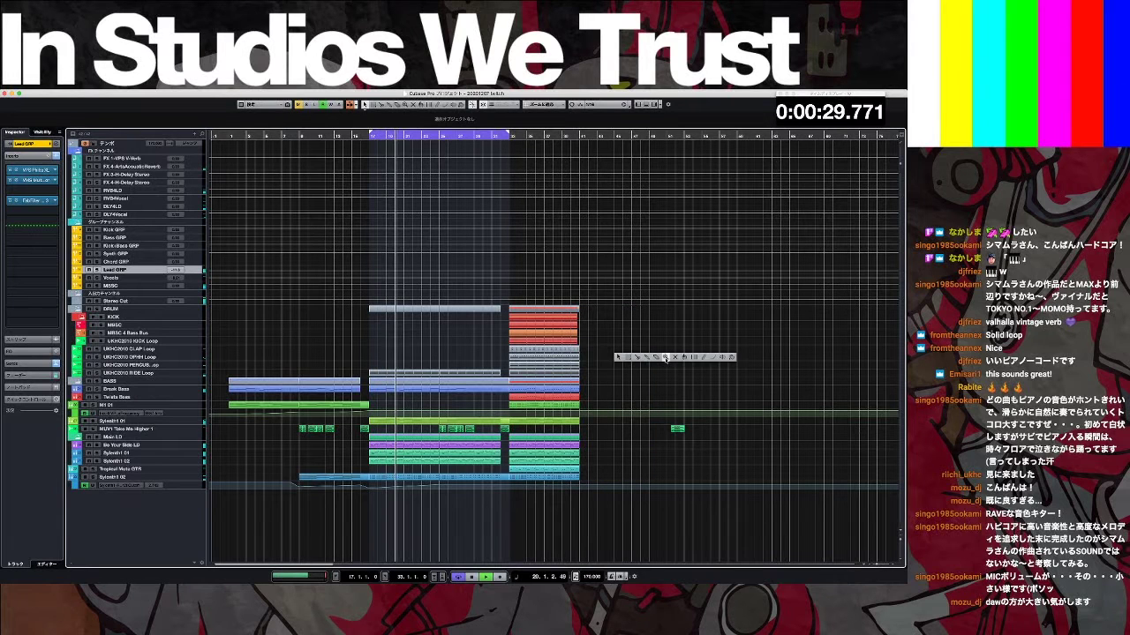
{"action": "left_click", "coordinate": [673, 357]}
{"action": "left_click", "coordinate": [556, 405]}
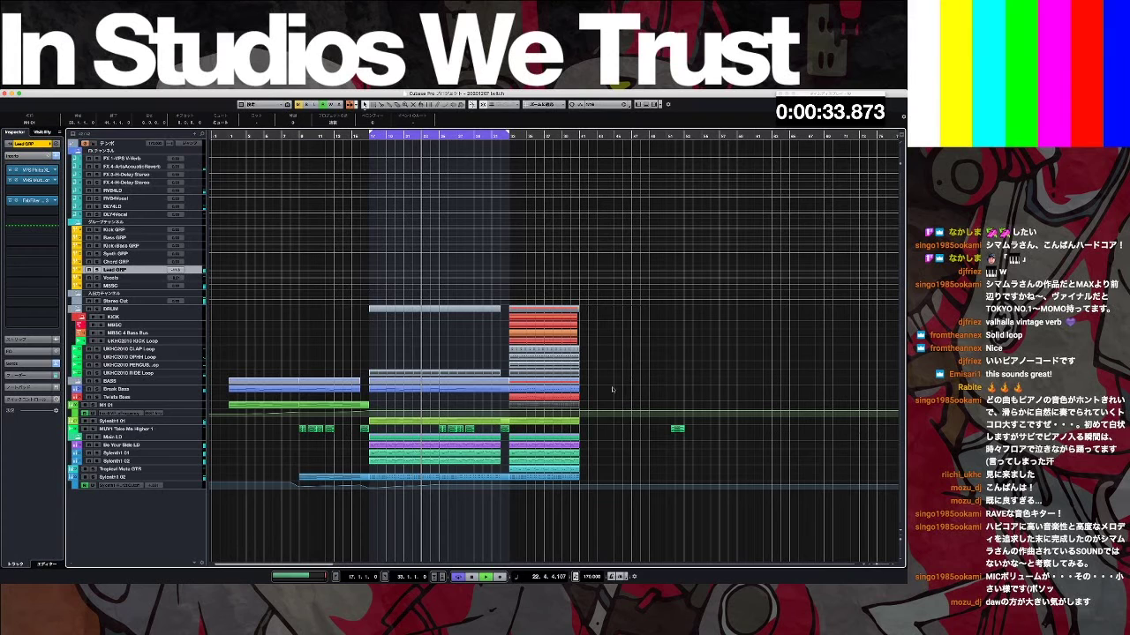
Step: Copy the full section's OPHH Loop part to bar 25
{"action": "left_click_drag", "start_coordinate": [607, 383], "coordinate": [565, 365]}
{"action": "left_click", "coordinate": [530, 359]}
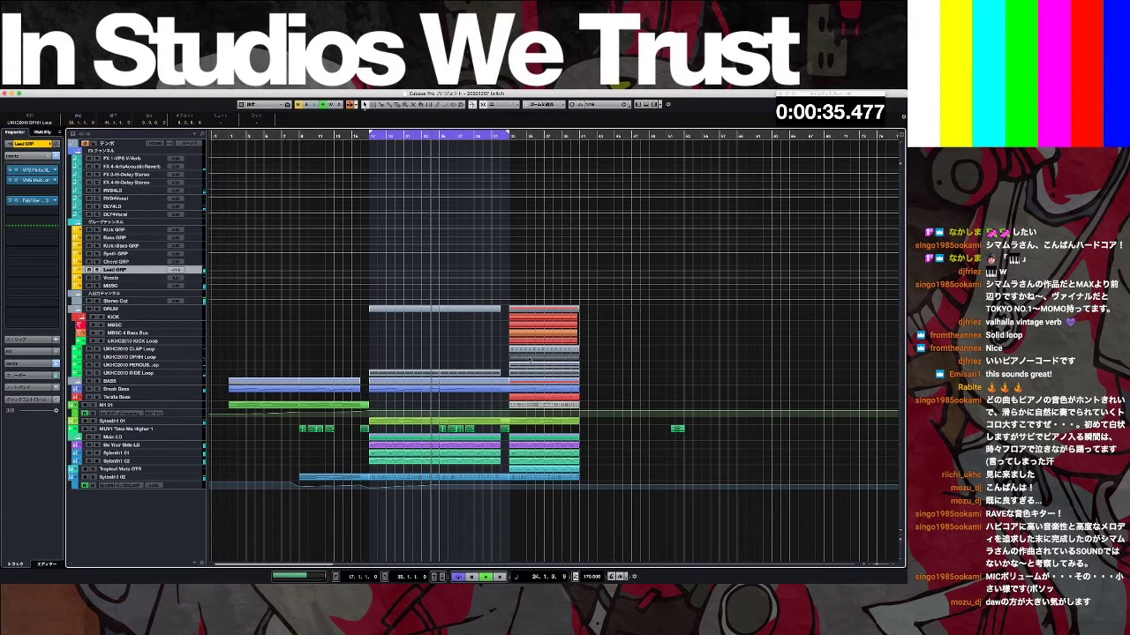
{"action": "left_click_drag", "start_coordinate": [528, 357], "coordinate": [460, 357]}
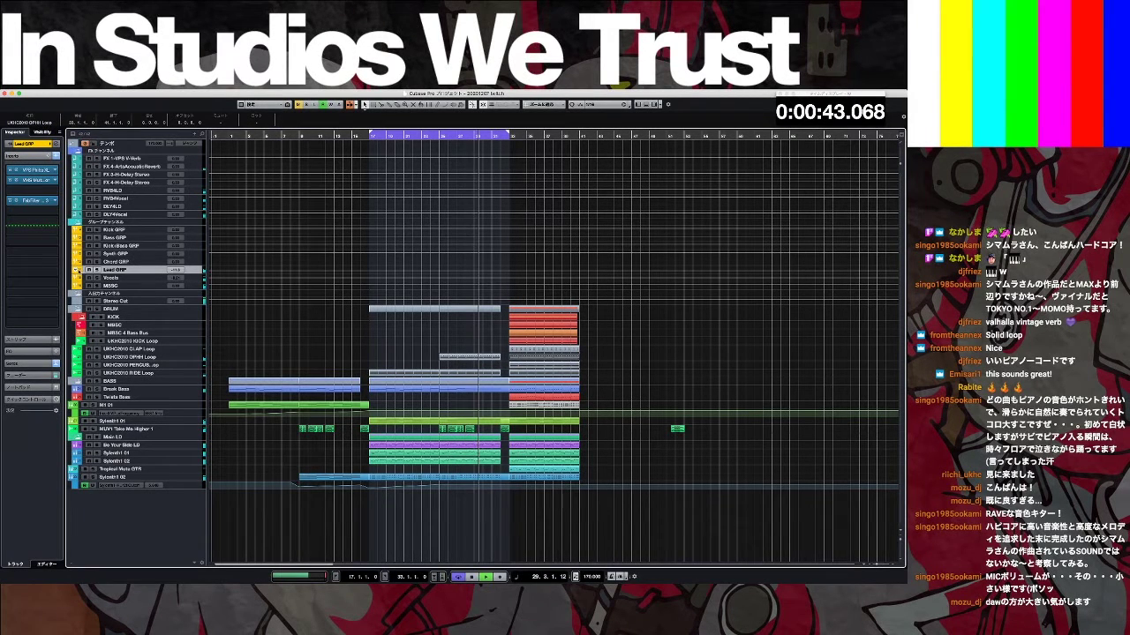
Step: Show the Lead GRP low-pass automation and tidy it into a drop at bar 25 that rises back by bar 33
{"action": "left_click", "coordinate": [76, 269]}
{"action": "left_click_drag", "start_coordinate": [169, 282], "coordinate": [172, 311]}
{"action": "left_click", "coordinate": [434, 278]}
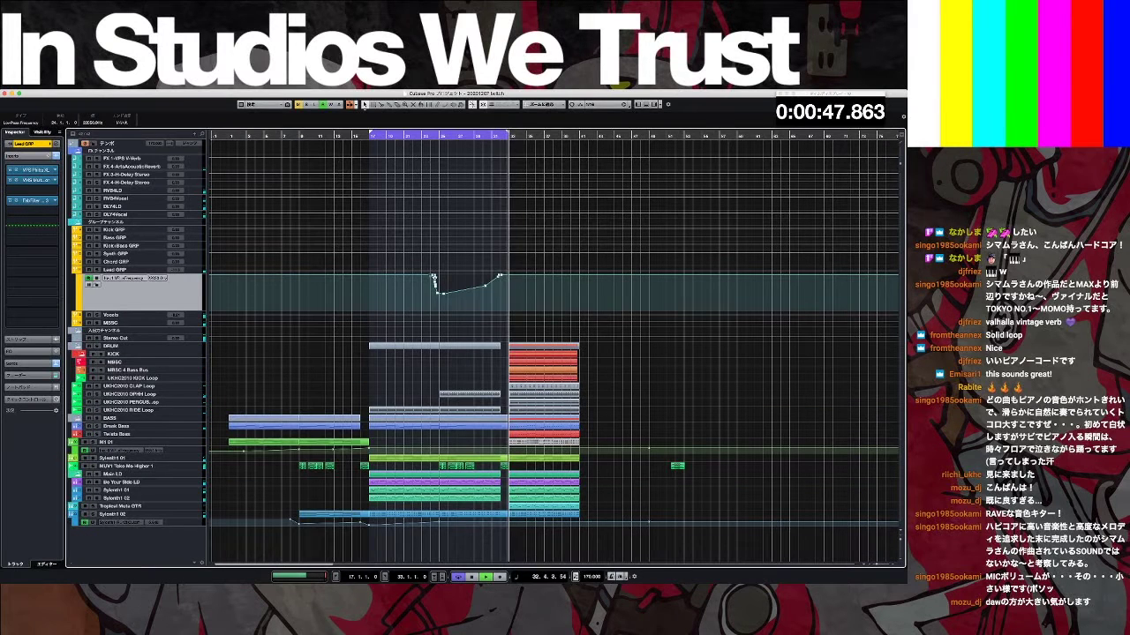
{"action": "left_click_drag", "start_coordinate": [433, 277], "coordinate": [509, 277]}
{"action": "left_click", "coordinate": [544, 308]}
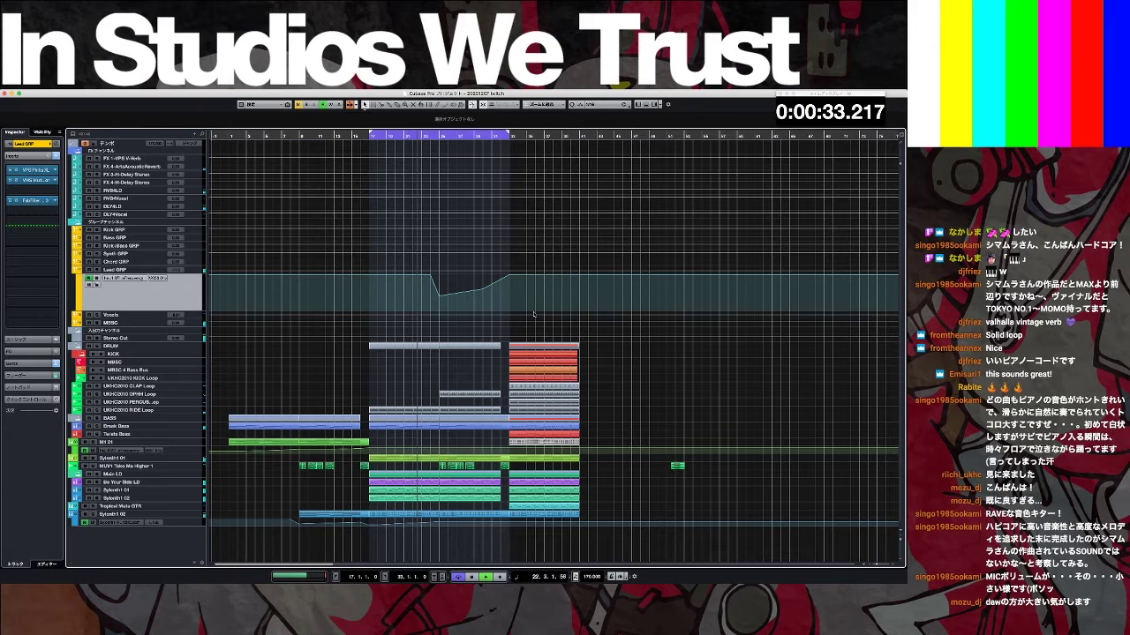
Step: Move the CLAP Loop part out of the full section to bar 42
{"action": "left_click", "coordinate": [183, 387]}
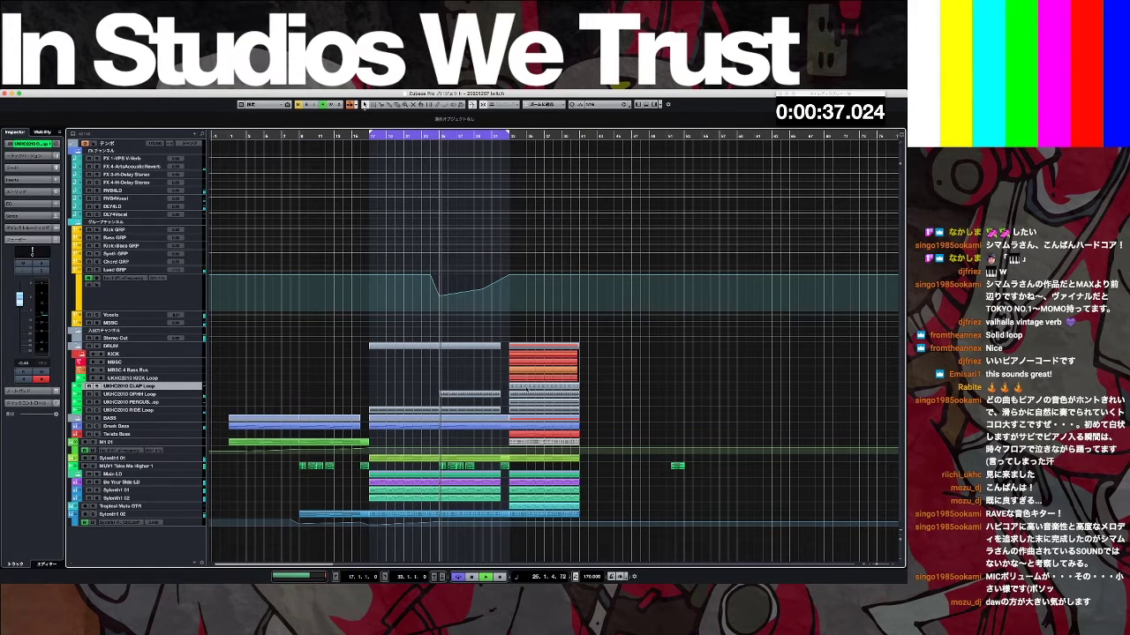
{"action": "left_click_drag", "start_coordinate": [604, 390], "coordinate": [602, 392]}
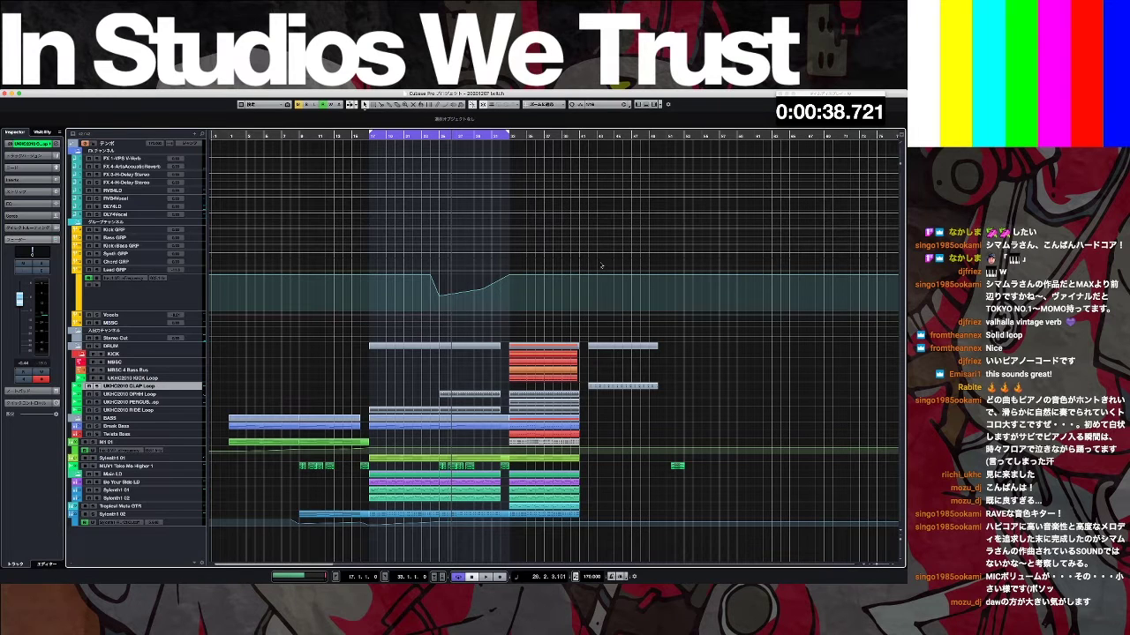
{"action": "key", "text": "super+Tab"}
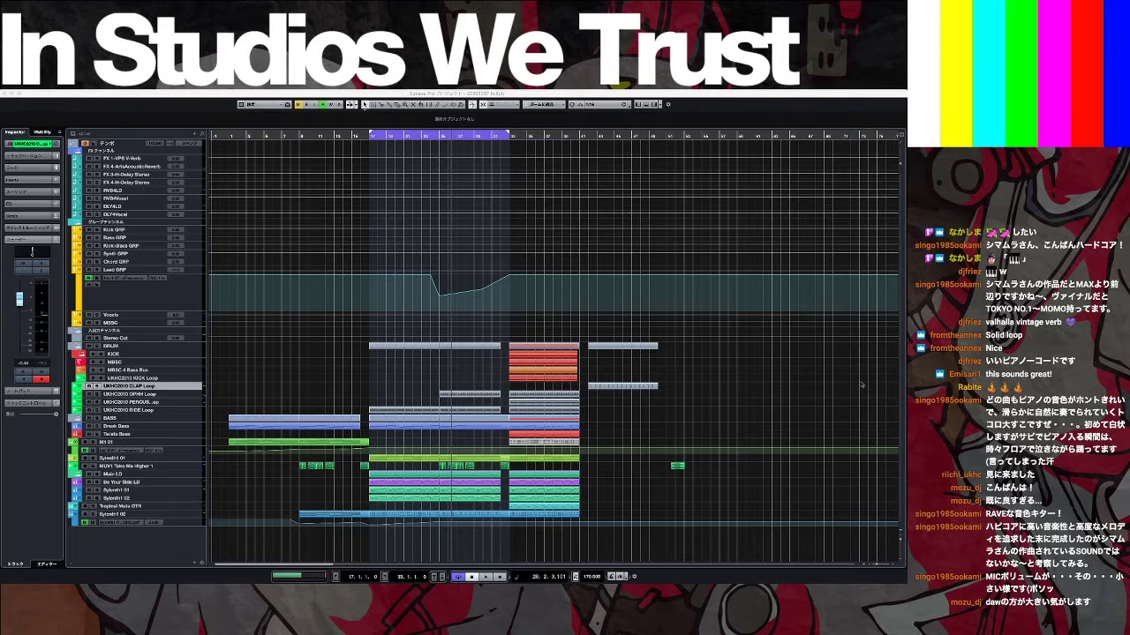
{"action": "left_click", "coordinate": [668, 363]}
Step: Extend the cycle range to bar 41 and play the arrangement from bar 17
{"action": "key", "text": "KP_1"}
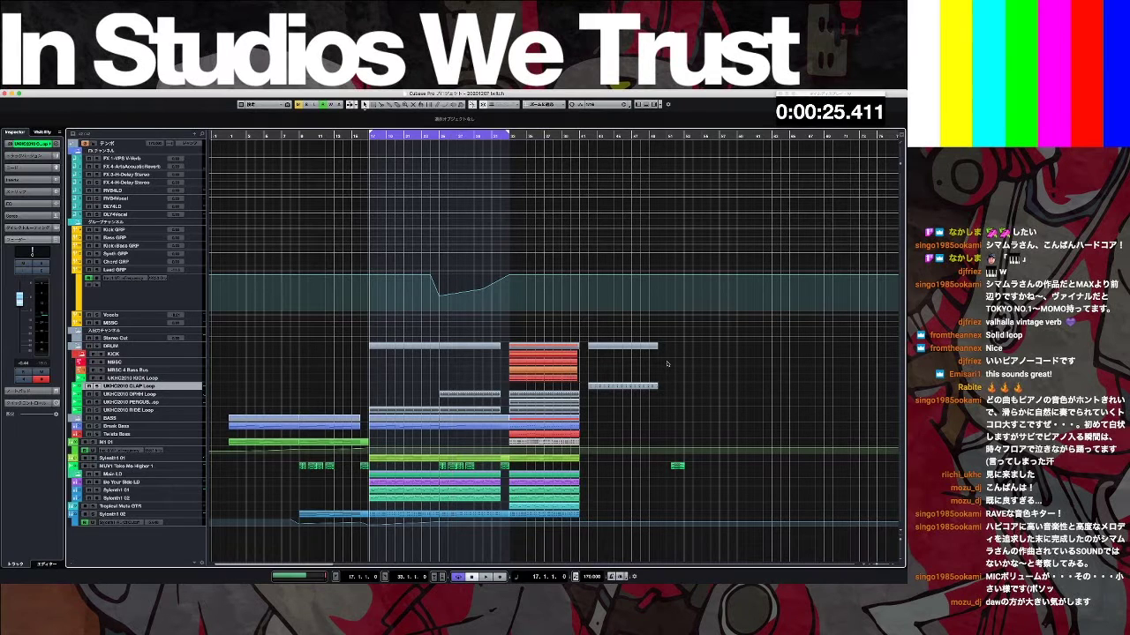
{"action": "left_click_drag", "start_coordinate": [509, 134], "coordinate": [580, 135]}
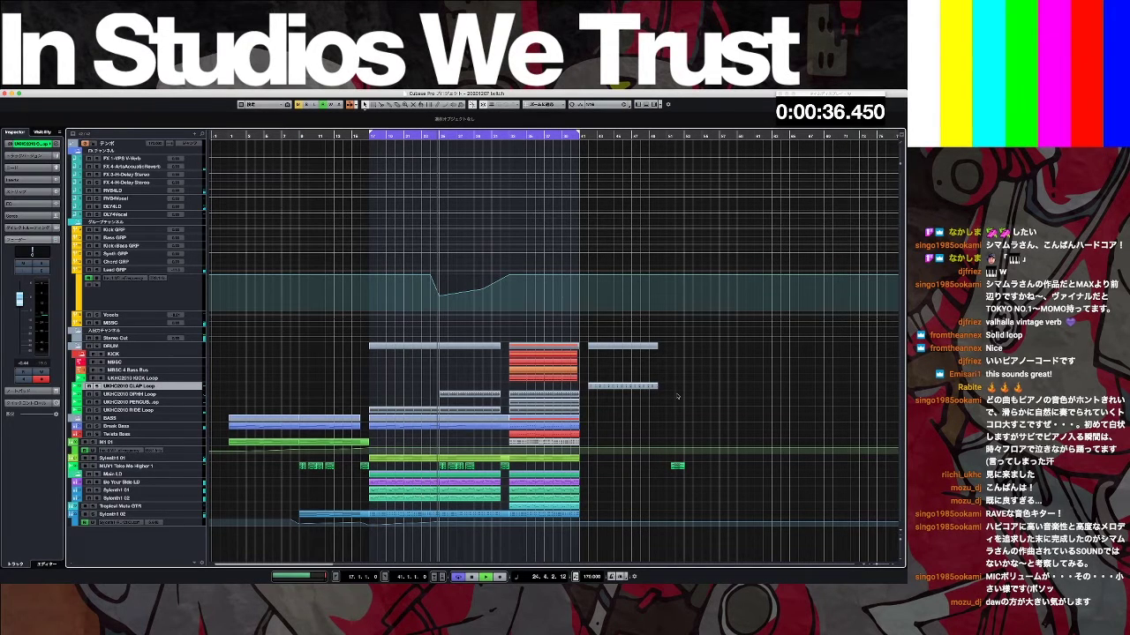
{"action": "key", "text": "space"}
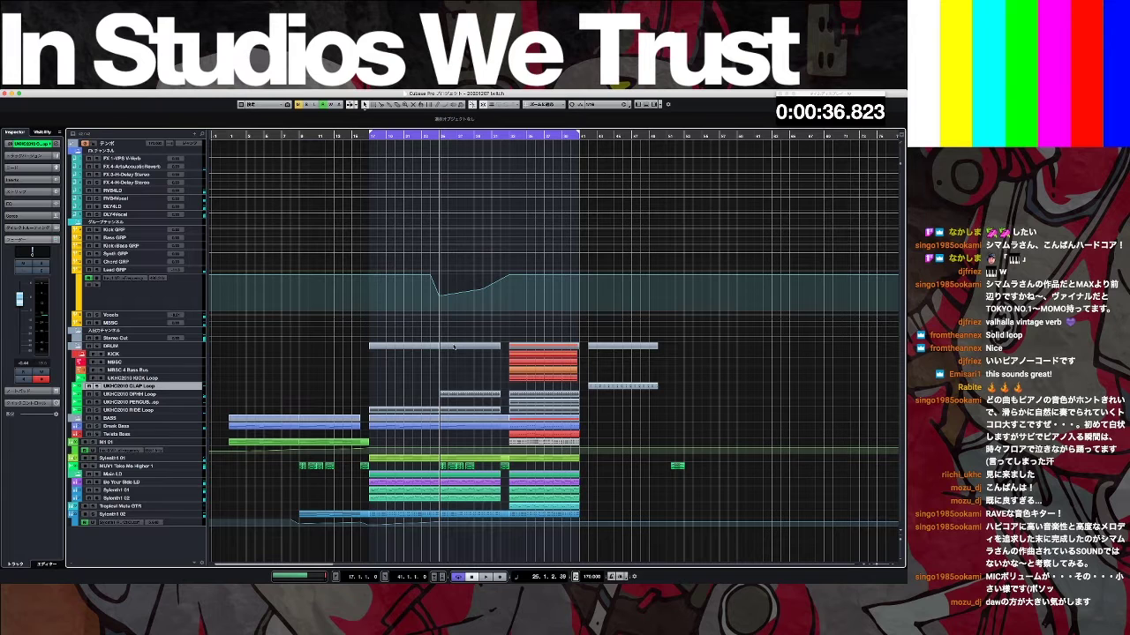
Step: Add the VEC4 FX Kicks 09 sample on its own track at bar 17 and play it with the arrangement
{"action": "key", "text": "F5"}
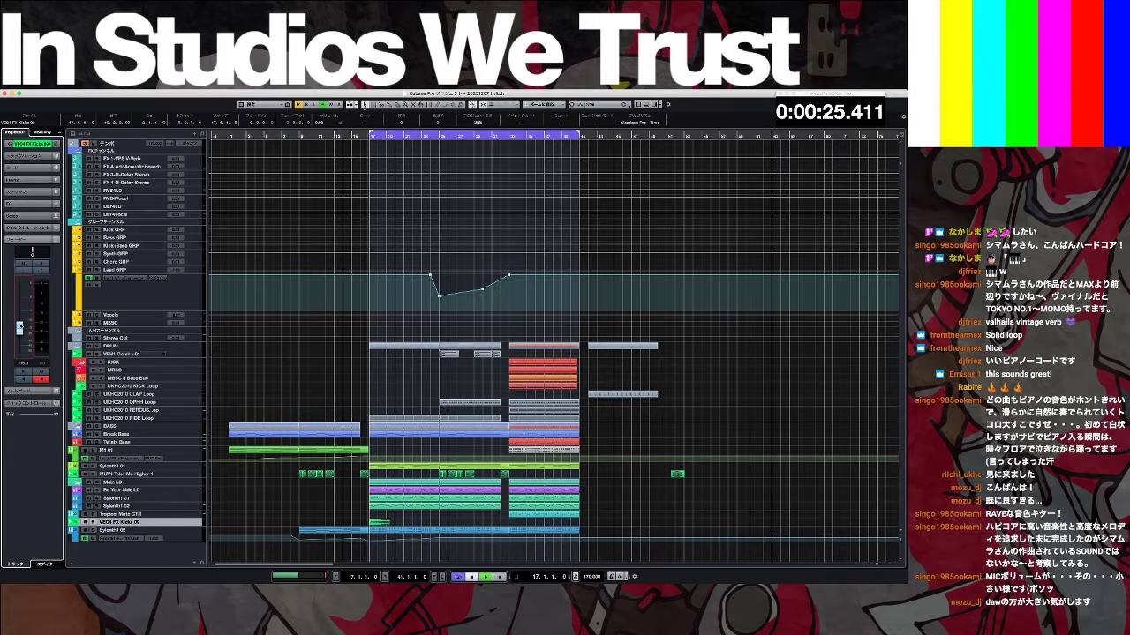
{"action": "key", "text": "space"}
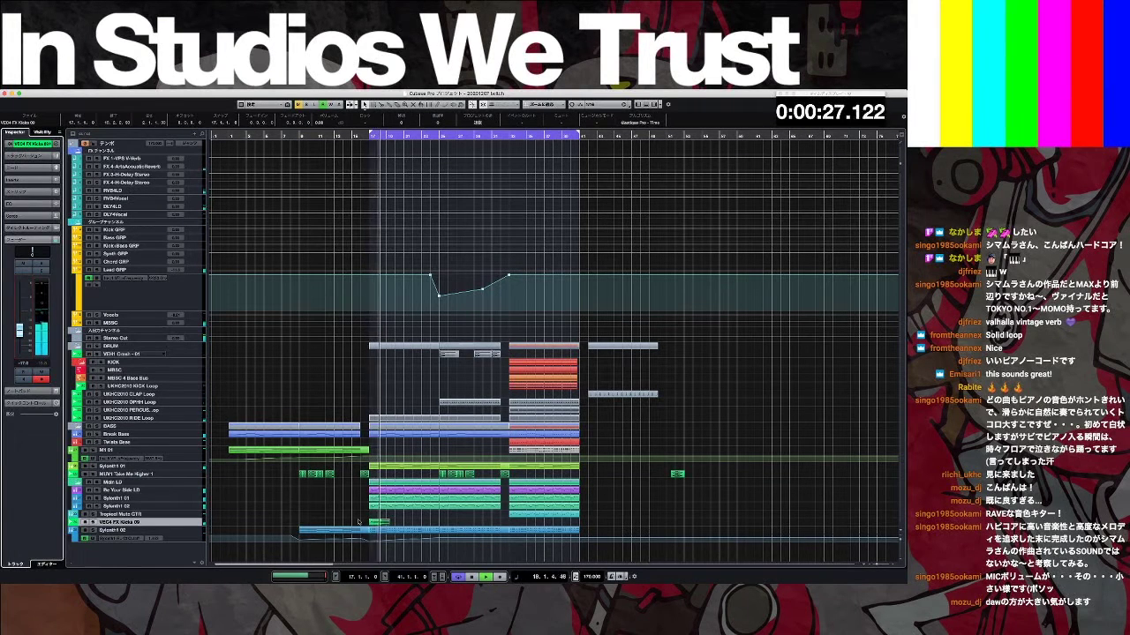
Step: Copy the FX Kicks 09 sample to bars 1 and 25, and move the Sylenth1 02 track above Tropical Mute GTR
{"action": "left_click_drag", "start_coordinate": [376, 522], "coordinate": [240, 525]}
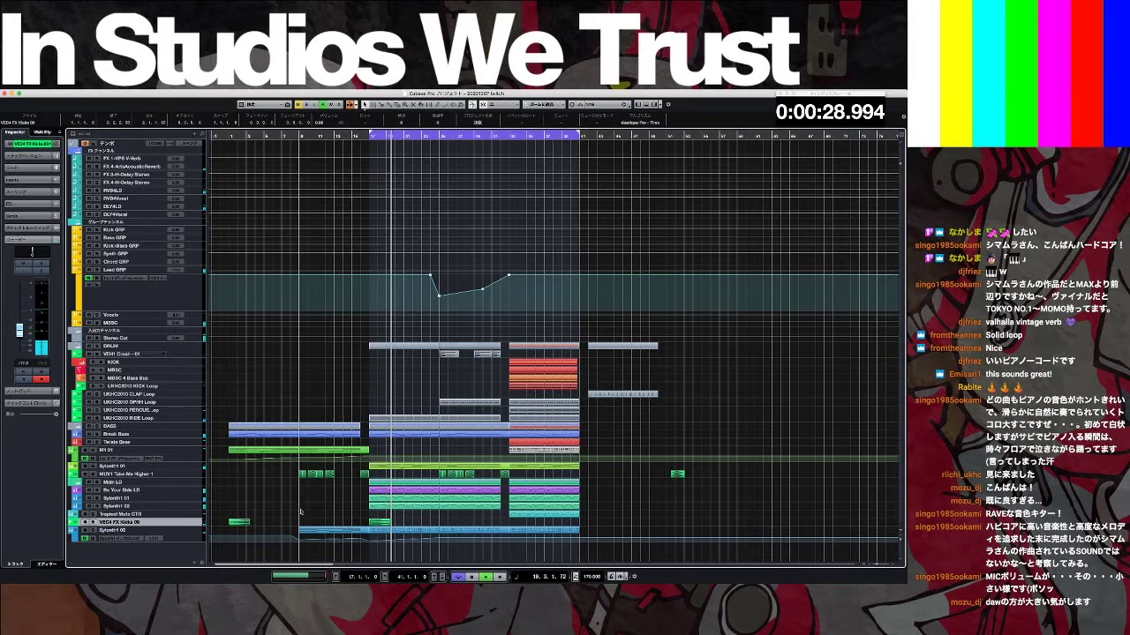
{"action": "left_click", "coordinate": [196, 533]}
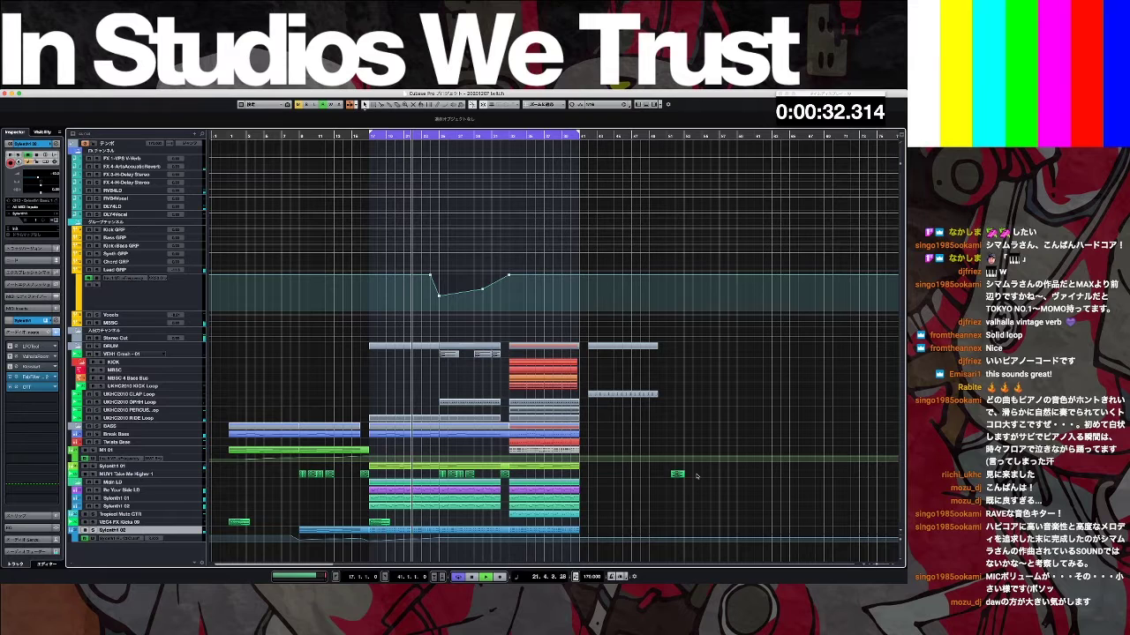
{"action": "left_click_drag", "start_coordinate": [141, 530], "coordinate": [141, 511]}
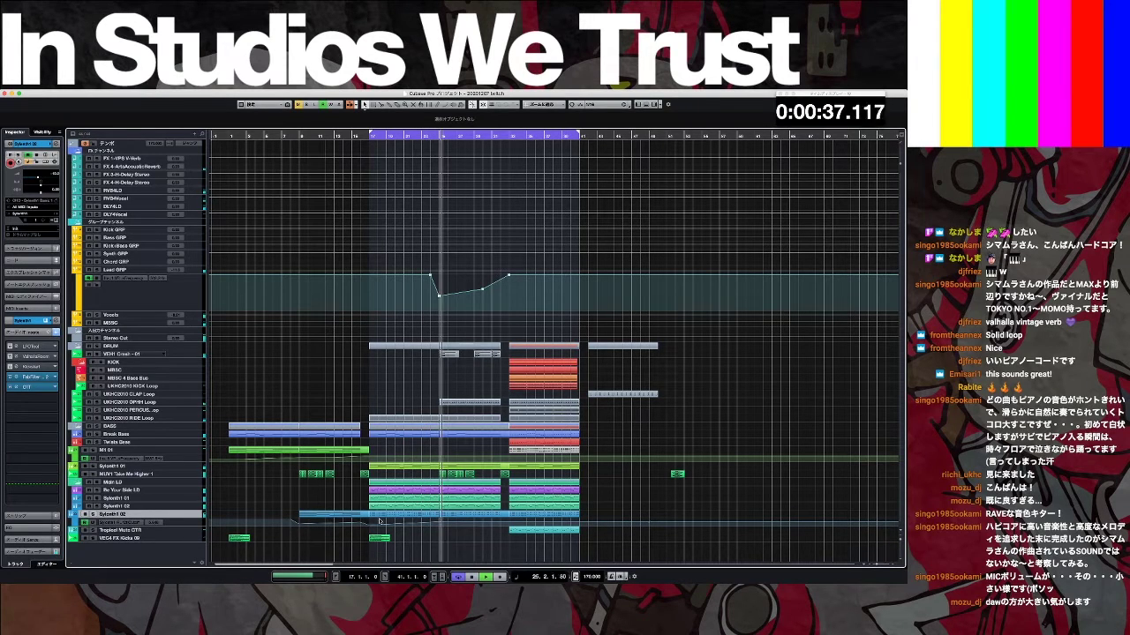
{"action": "left_click_drag", "start_coordinate": [386, 540], "coordinate": [456, 540]}
{"action": "left_click", "coordinate": [488, 523]}
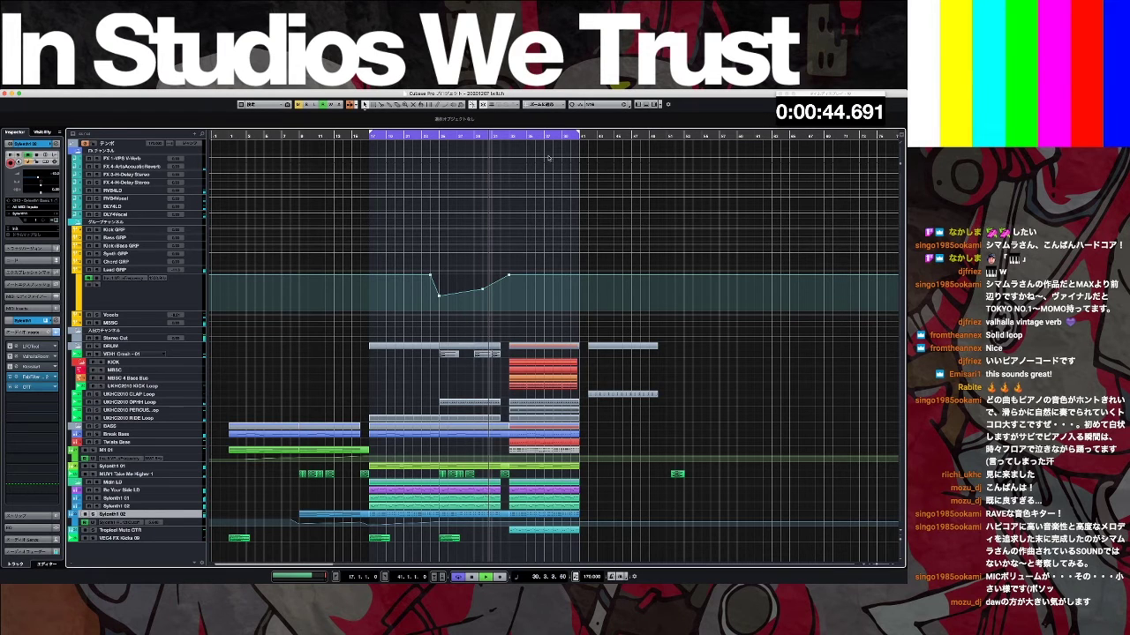
Step: Start the cycle at bar 33 and shift the leftover CLAP Loop part to bar 53 and the leftover vocal clip further out
{"action": "left_click_drag", "start_coordinate": [368, 129], "coordinate": [508, 134]}
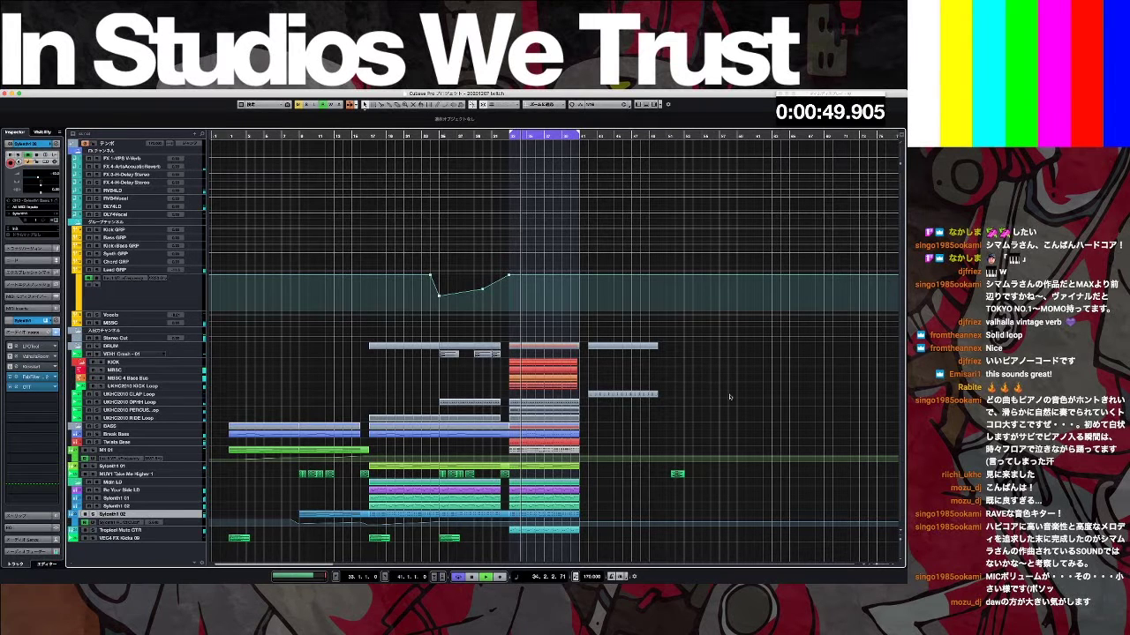
{"action": "left_click_drag", "start_coordinate": [629, 394], "coordinate": [726, 395]}
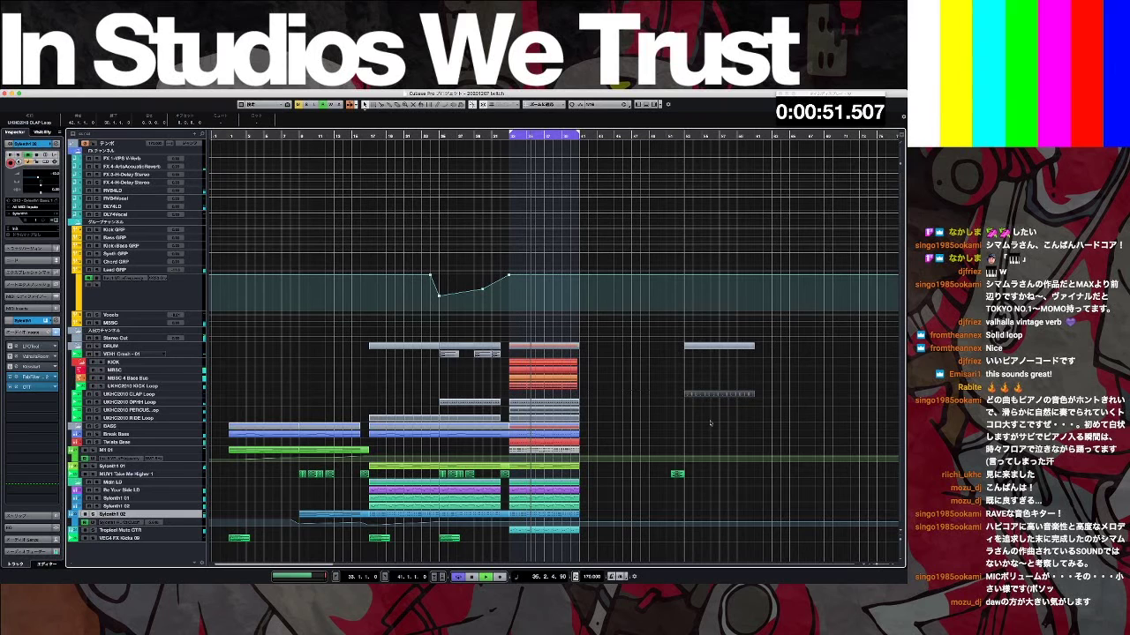
{"action": "left_click", "coordinate": [681, 475]}
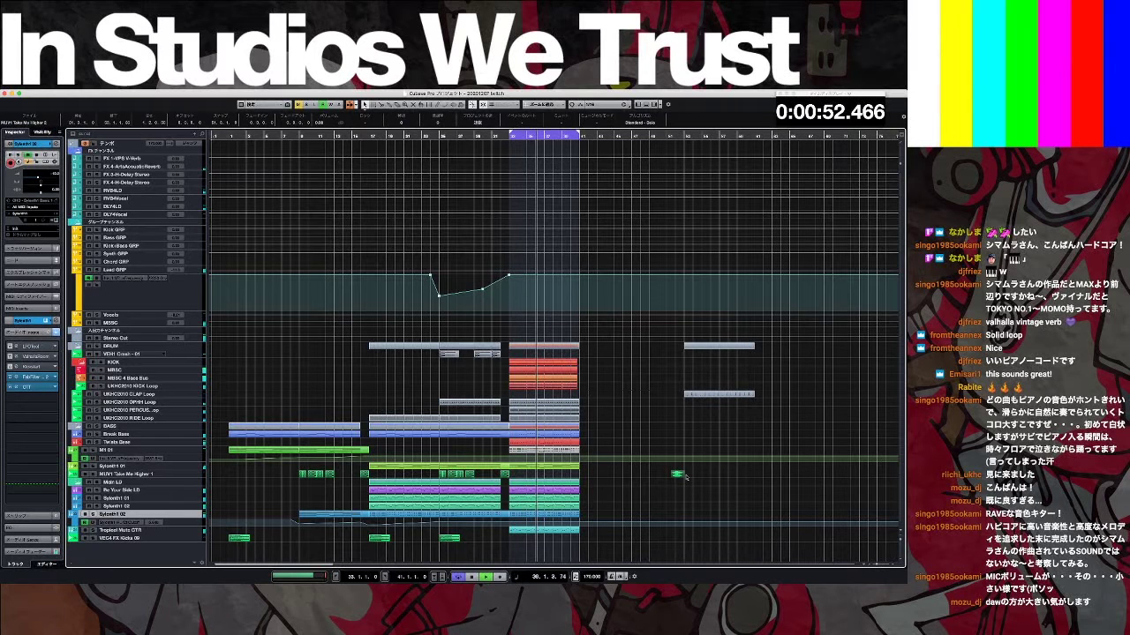
{"action": "left_click_drag", "start_coordinate": [685, 477], "coordinate": [725, 476]}
Step: Copy all parts of the full section, bars 33 to 41, into the space right behind it
{"action": "left_click", "coordinate": [606, 529]}
{"action": "left_click_drag", "start_coordinate": [595, 545], "coordinate": [523, 364]}
{"action": "left_click_drag", "start_coordinate": [514, 364], "coordinate": [589, 363]}
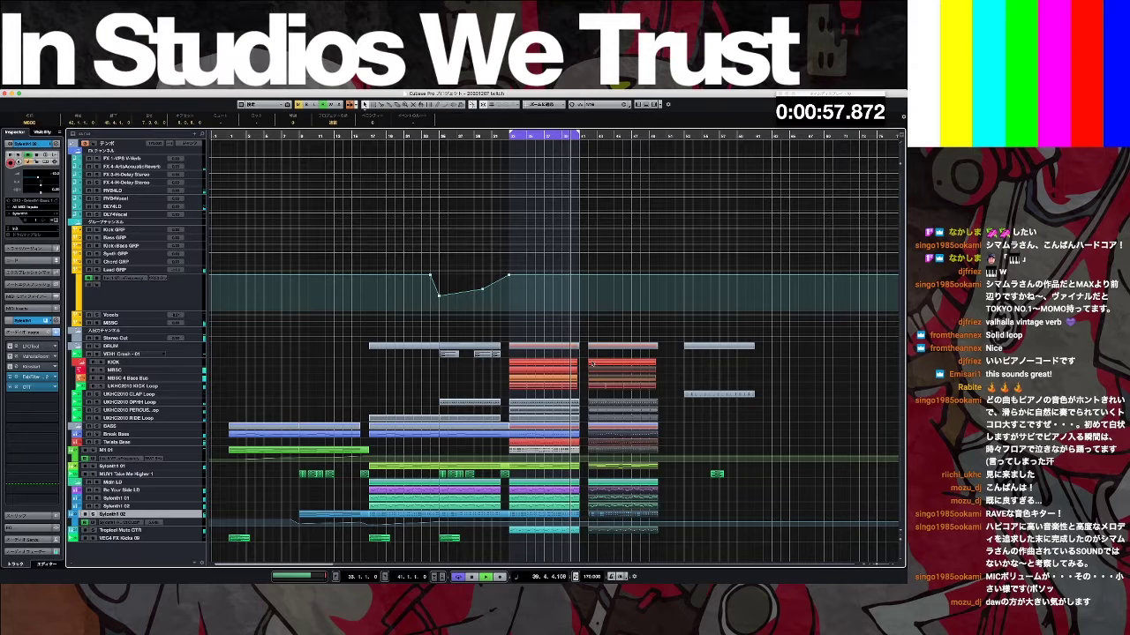
{"action": "left_click_drag", "start_coordinate": [662, 358], "coordinate": [582, 532]}
{"action": "key", "text": "space"}
{"action": "left_click", "coordinate": [594, 183]}
{"action": "left_click_drag", "start_coordinate": [579, 135], "coordinate": [650, 141]}
{"action": "left_click", "coordinate": [715, 395]}
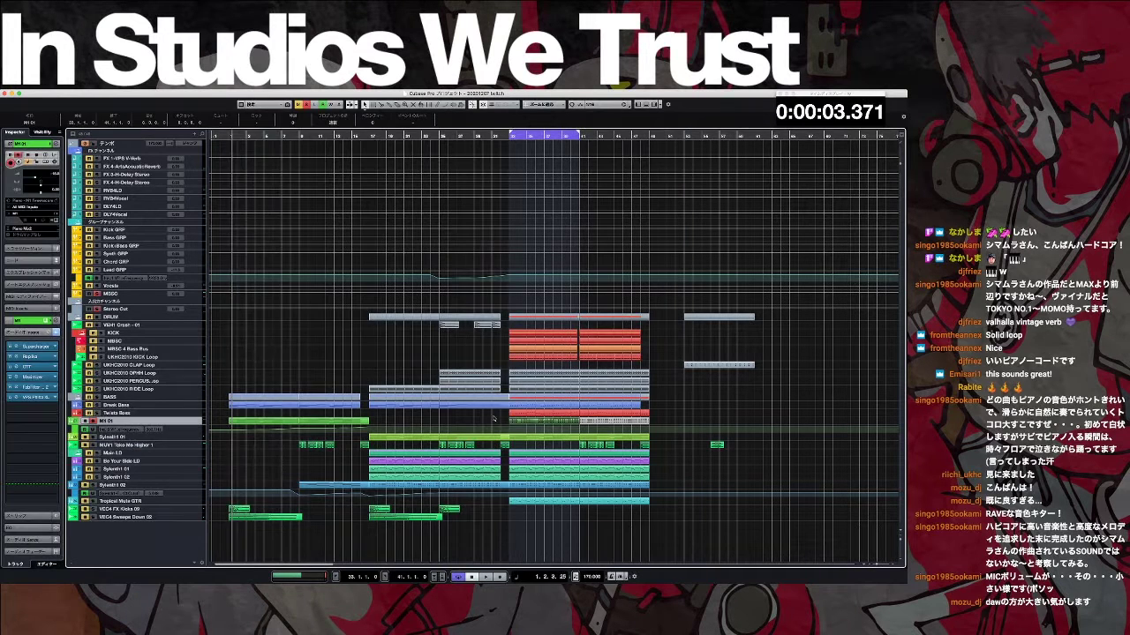
Step: Raise the M1 01 piano's filter-frequency automation to the maximum from bar 33 and delete the point near bar 50
{"action": "key", "text": "l"}
{"action": "key", "text": "space"}
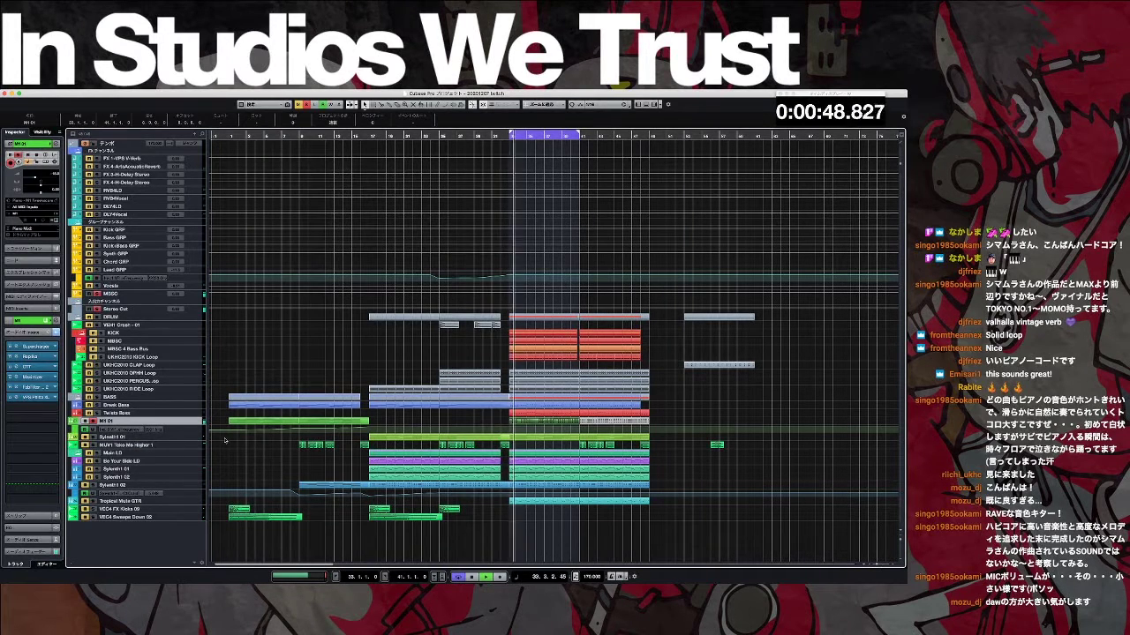
{"action": "left_click", "coordinate": [404, 431]}
{"action": "key", "text": "z"}
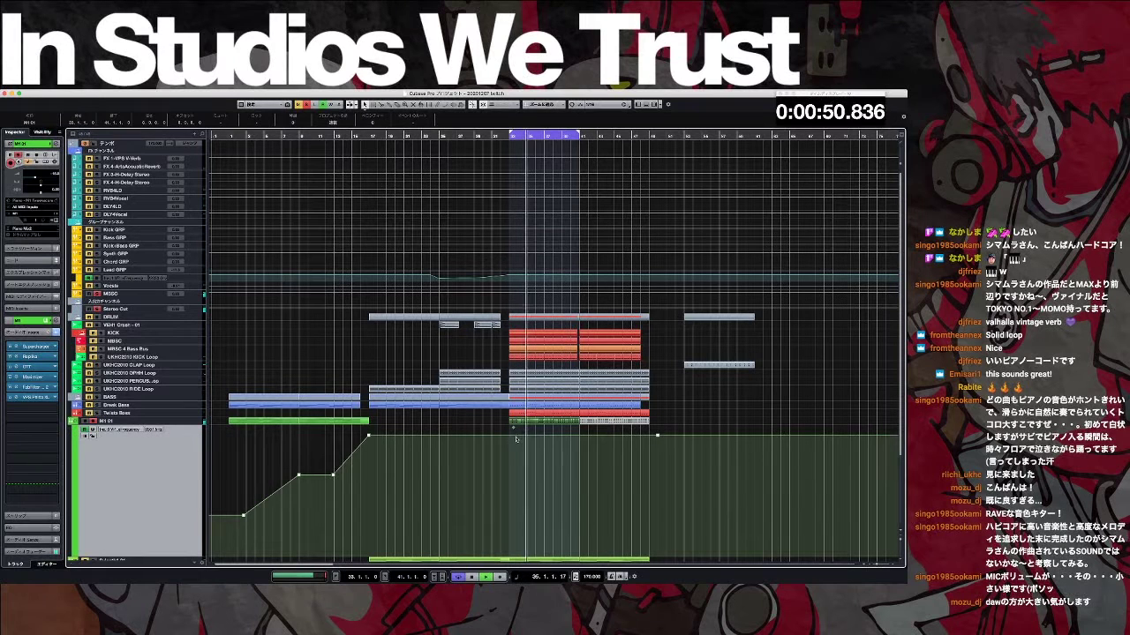
{"action": "left_click", "coordinate": [517, 436]}
{"action": "left_click", "coordinate": [504, 435]}
{"action": "left_click_drag", "start_coordinate": [517, 435], "coordinate": [508, 427]}
{"action": "left_click_drag", "start_coordinate": [677, 443], "coordinate": [642, 432]}
{"action": "key", "text": "Delete"}
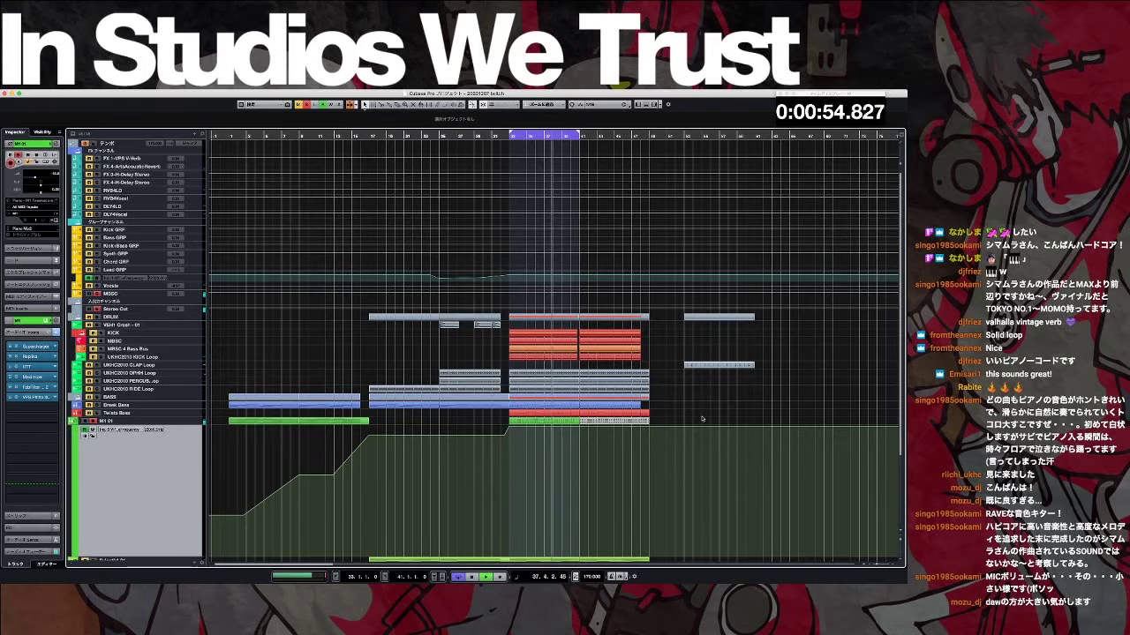
{"action": "key", "text": "space"}
{"action": "key", "text": "z"}
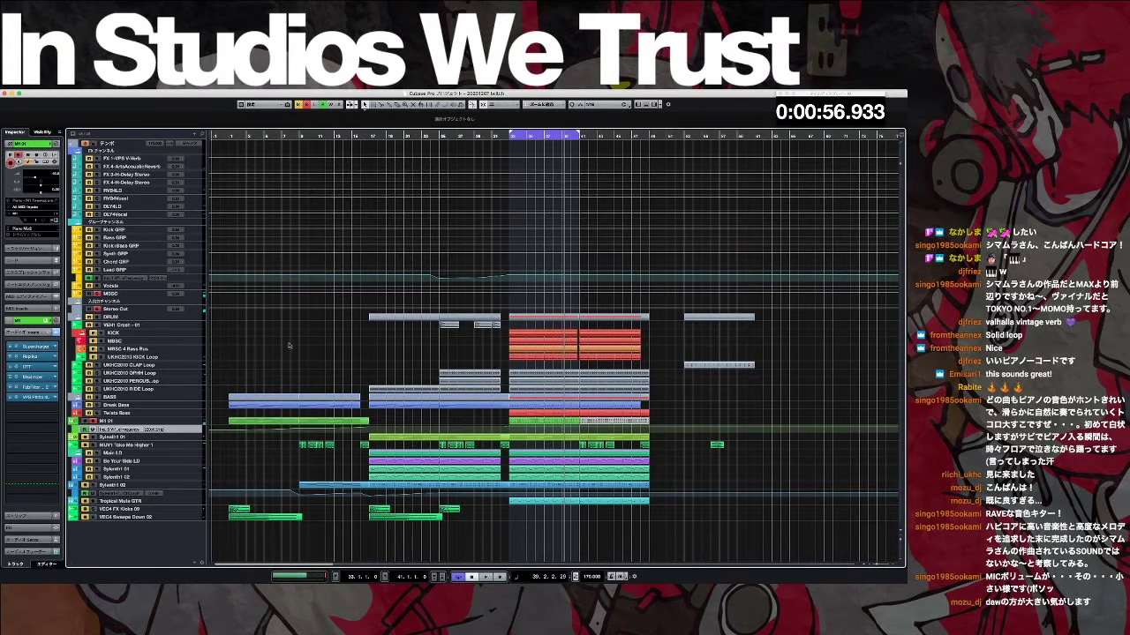
Step: Unsolo the M1 01 piano and play the whole arrangement from bar 1
{"action": "left_click", "coordinate": [94, 421]}
{"action": "key", "text": "7"}
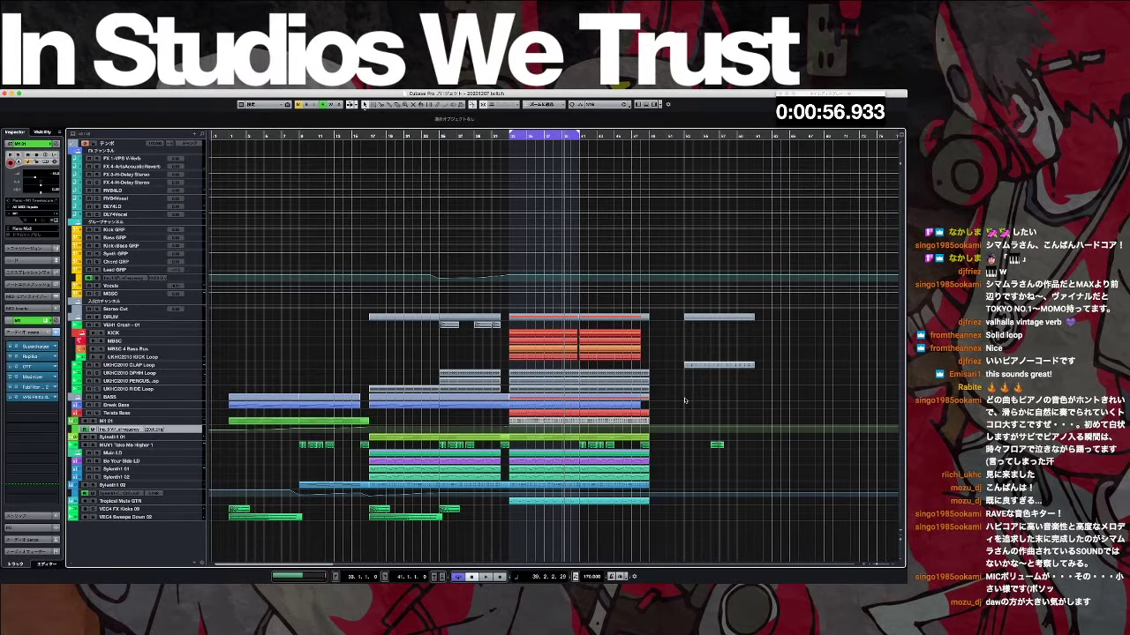
{"action": "key", "text": "KP_1"}
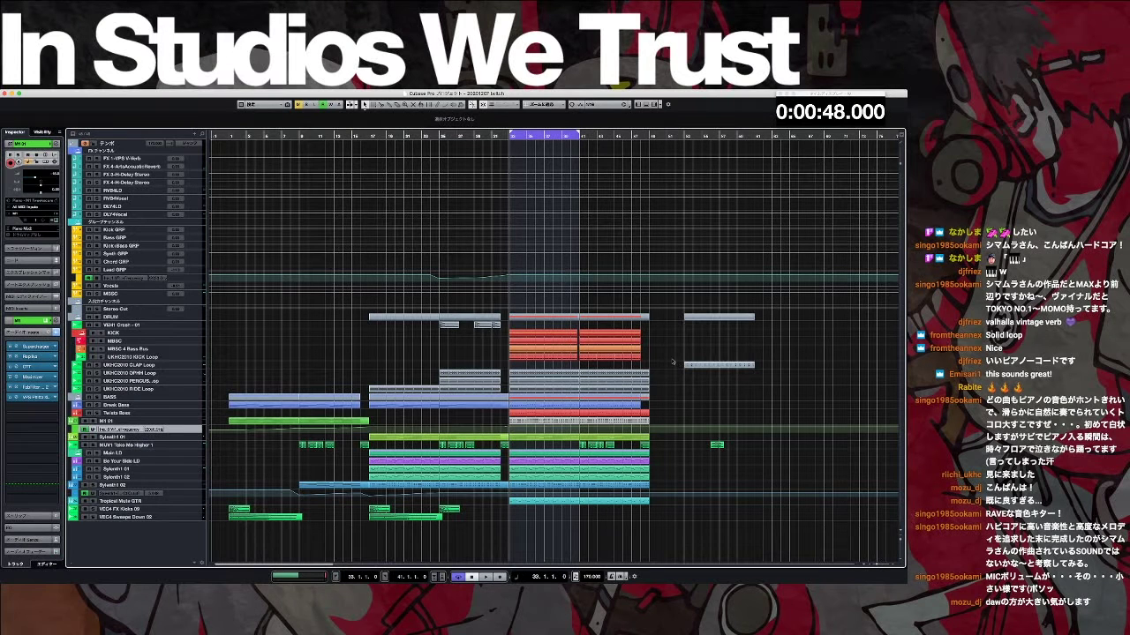
{"action": "left_click", "coordinate": [230, 136]}
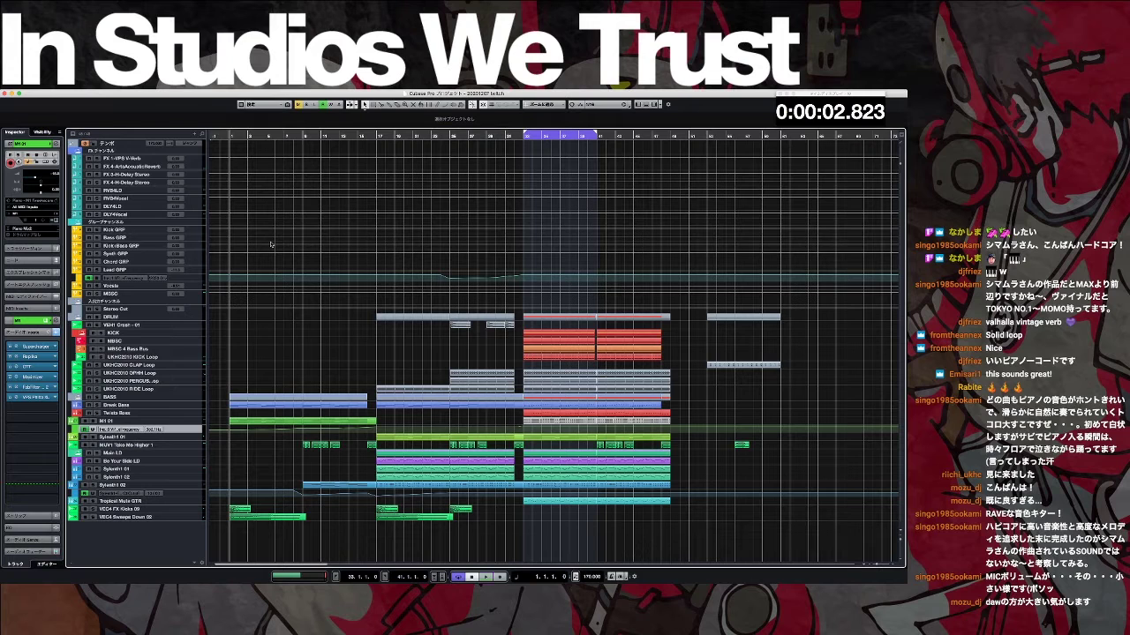
{"action": "key", "text": "space"}
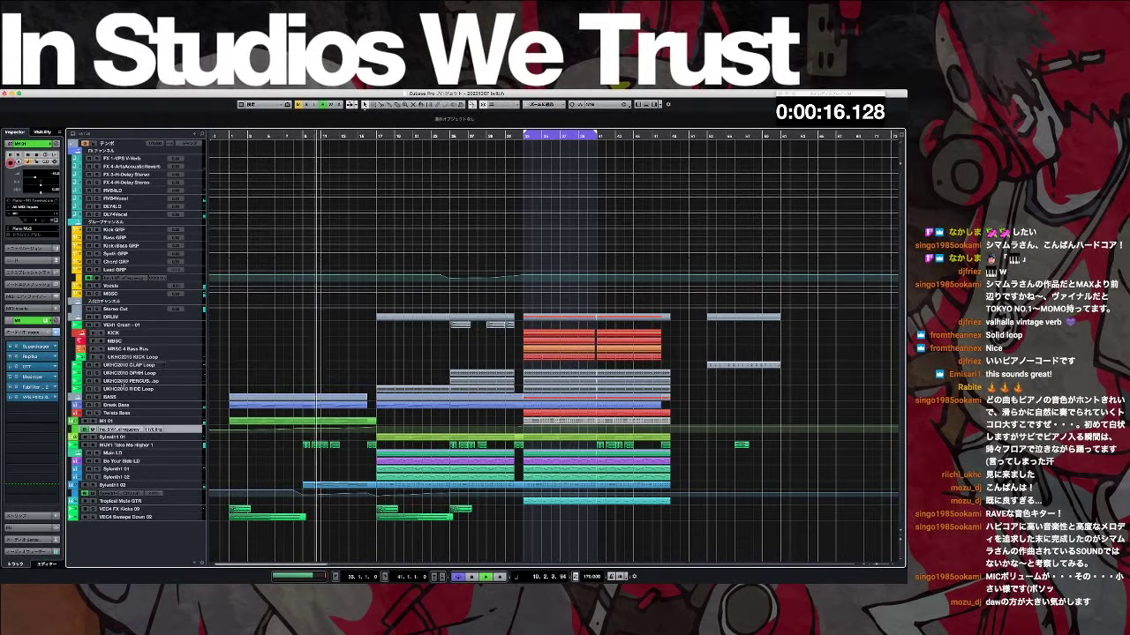
Step: Try a higher formant on the Take Me Higher vocal in Little AlterBoy and return it to -12.0
{"action": "left_click", "coordinate": [99, 446]}
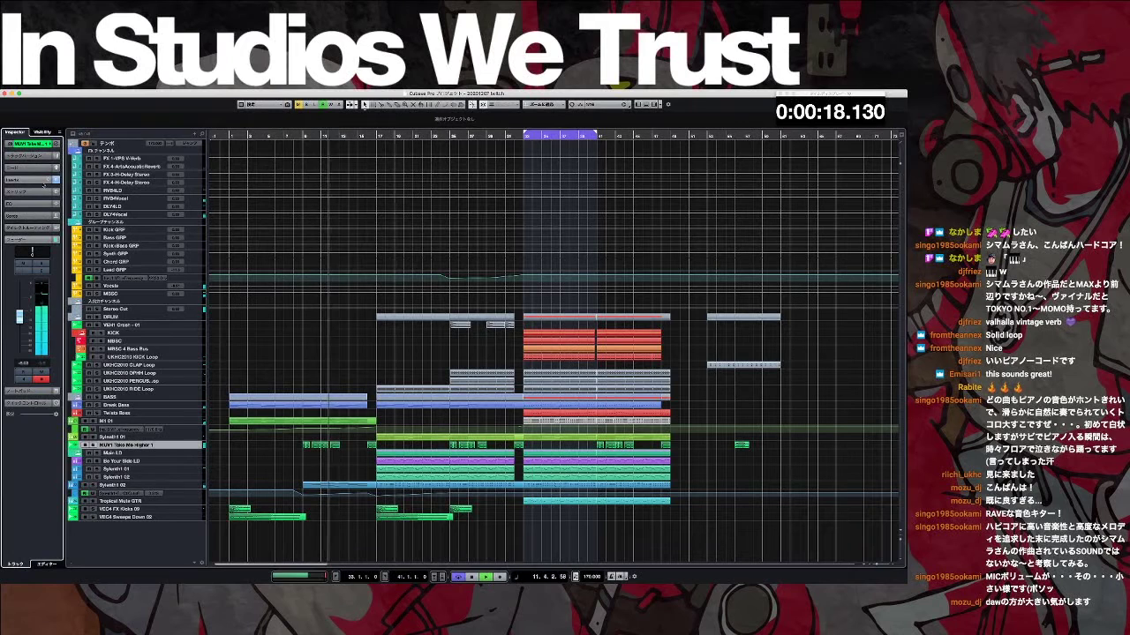
{"action": "left_click", "coordinate": [16, 193]}
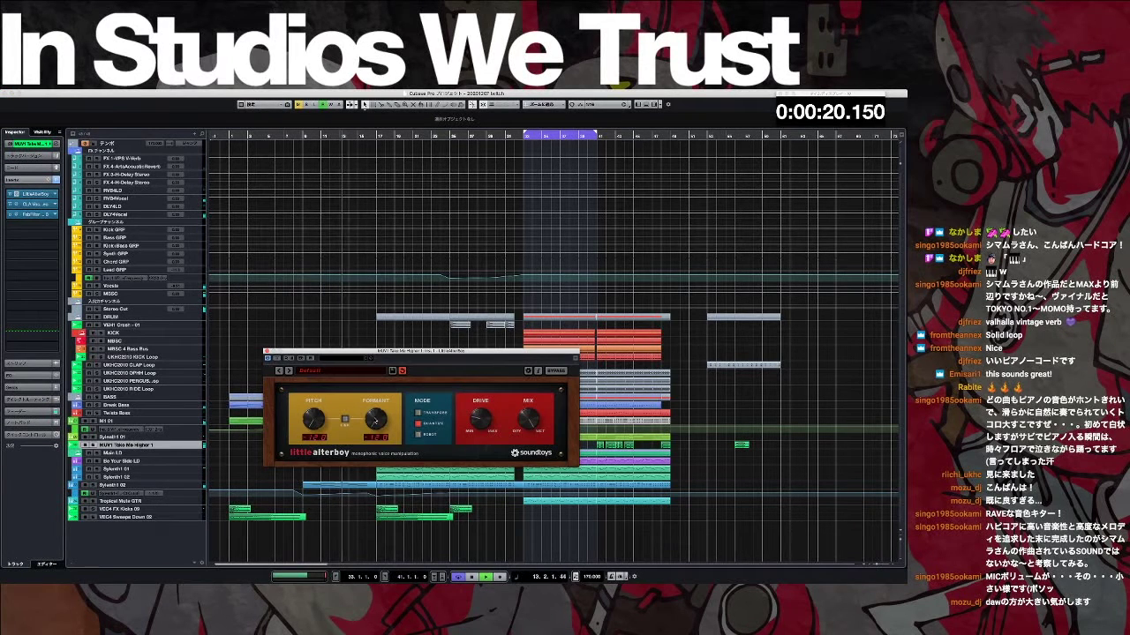
{"action": "left_click_drag", "start_coordinate": [376, 410], "coordinate": [378, 390]}
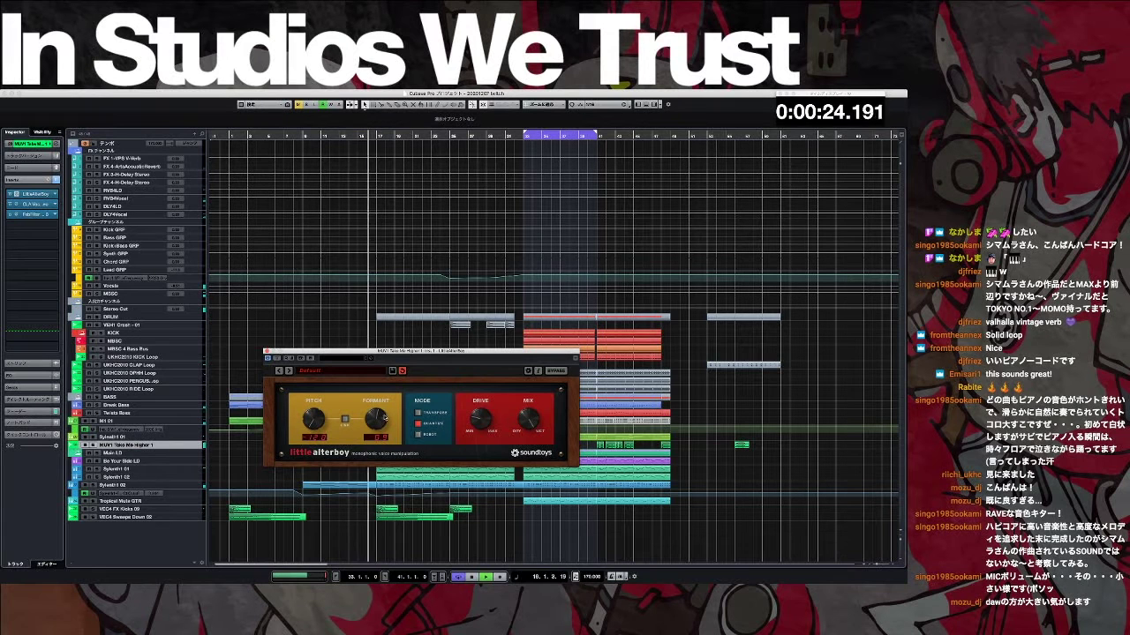
{"action": "left_click_drag", "start_coordinate": [374, 417], "coordinate": [374, 459]}
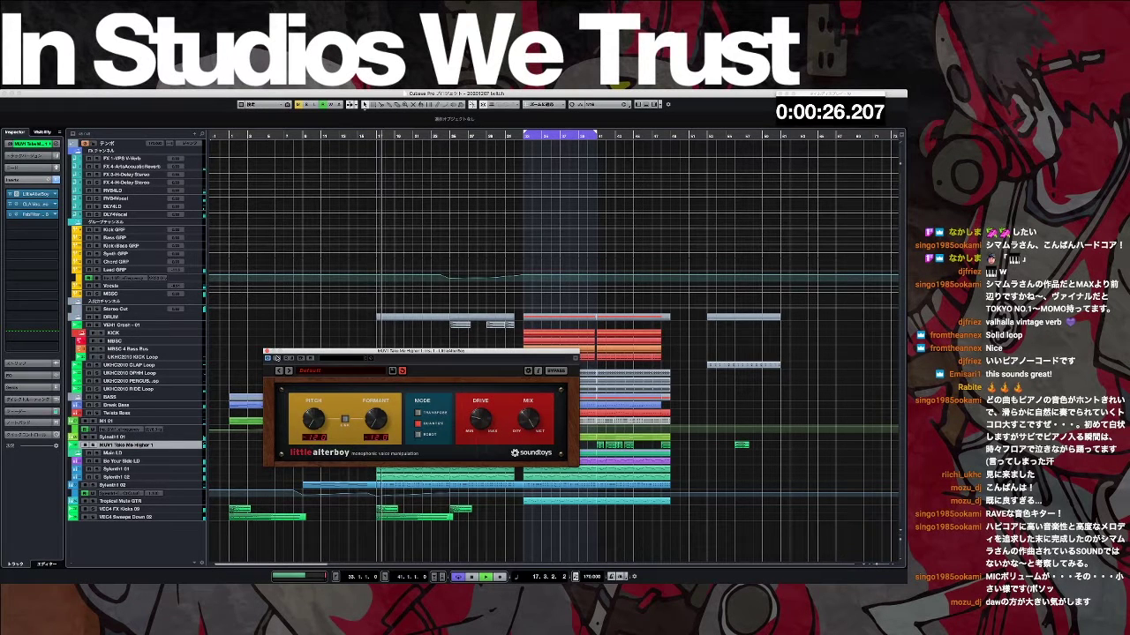
{"action": "left_click", "coordinate": [267, 352]}
{"action": "left_click", "coordinate": [397, 371]}
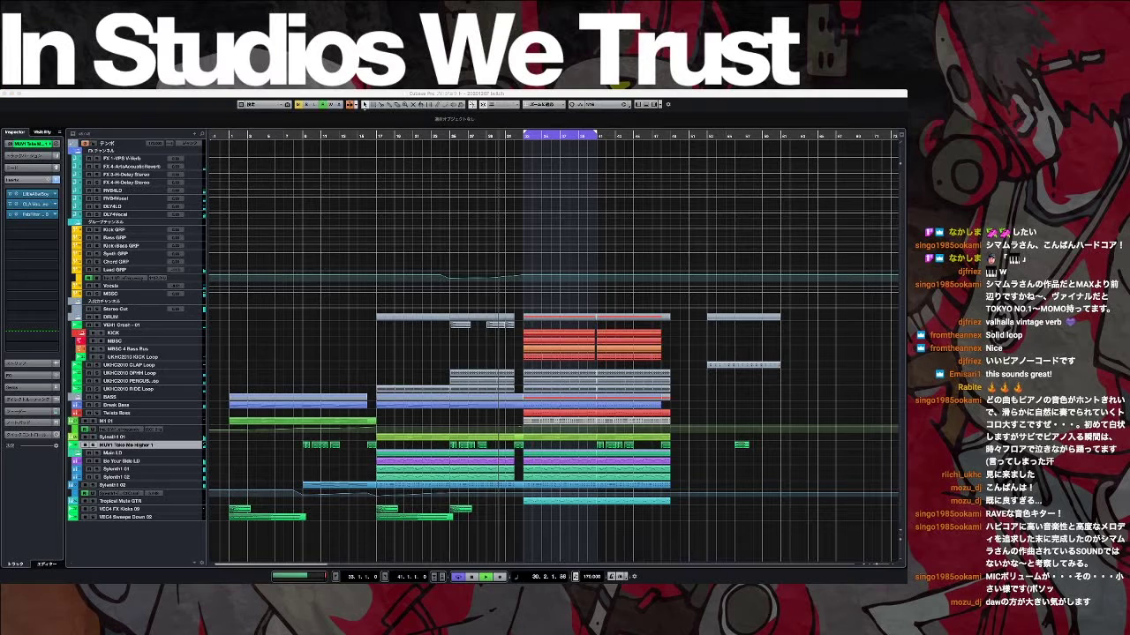
Step: Replay the build-up from bar 25 and open the Rolls & Fills 170bpm folder of the Stonebank UK Hardcore sample library
{"action": "left_click", "coordinate": [489, 317]}
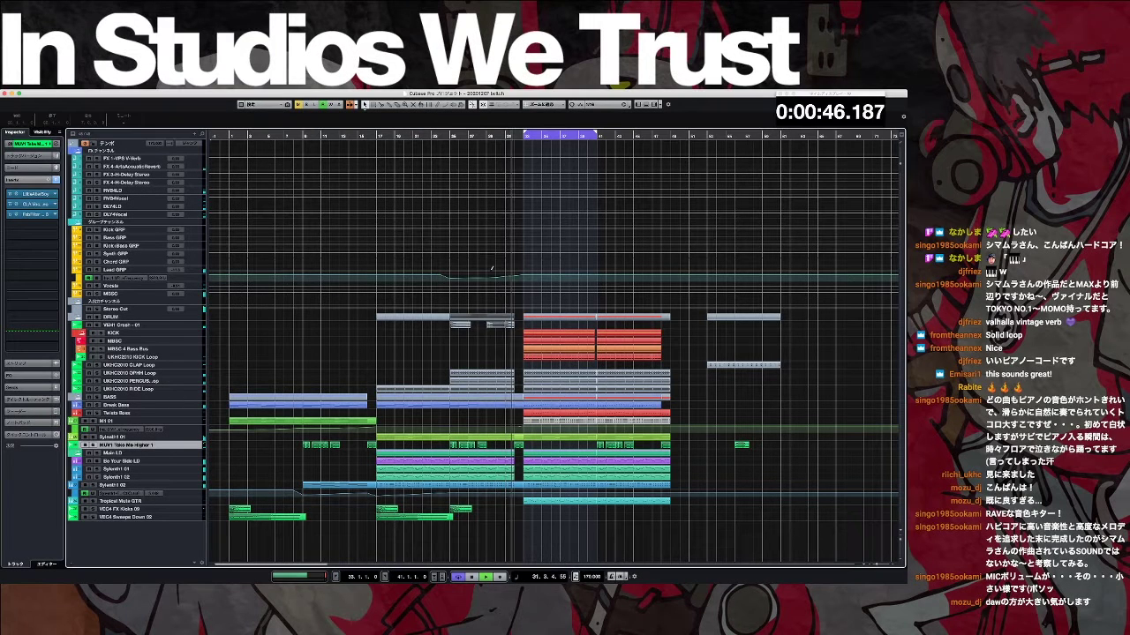
{"action": "left_click", "coordinate": [450, 136]}
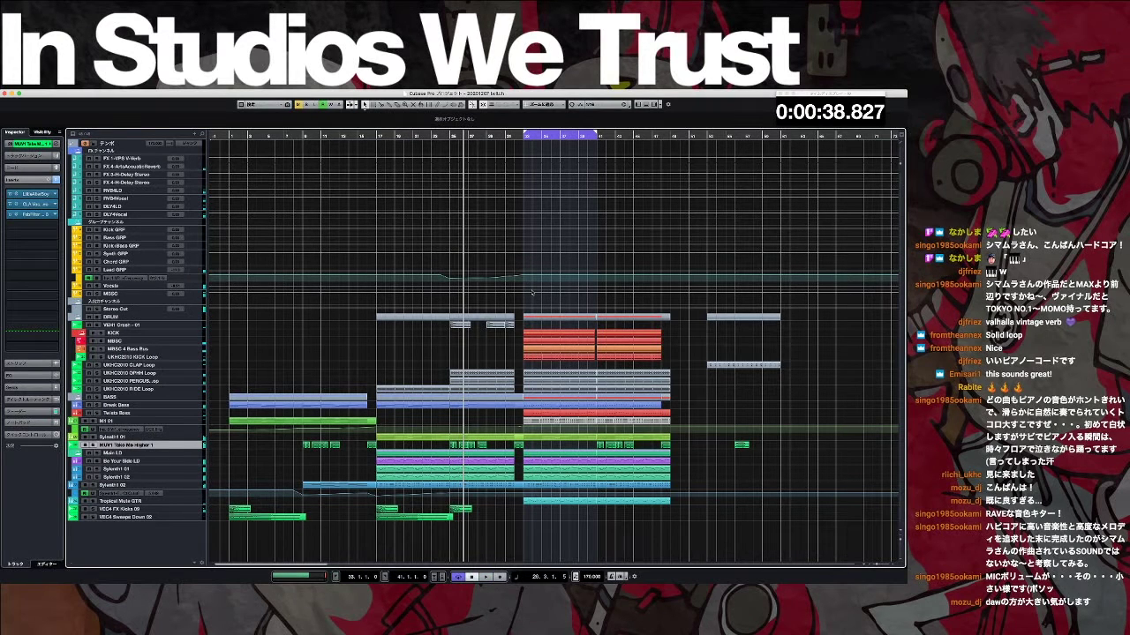
{"action": "key", "text": "F5"}
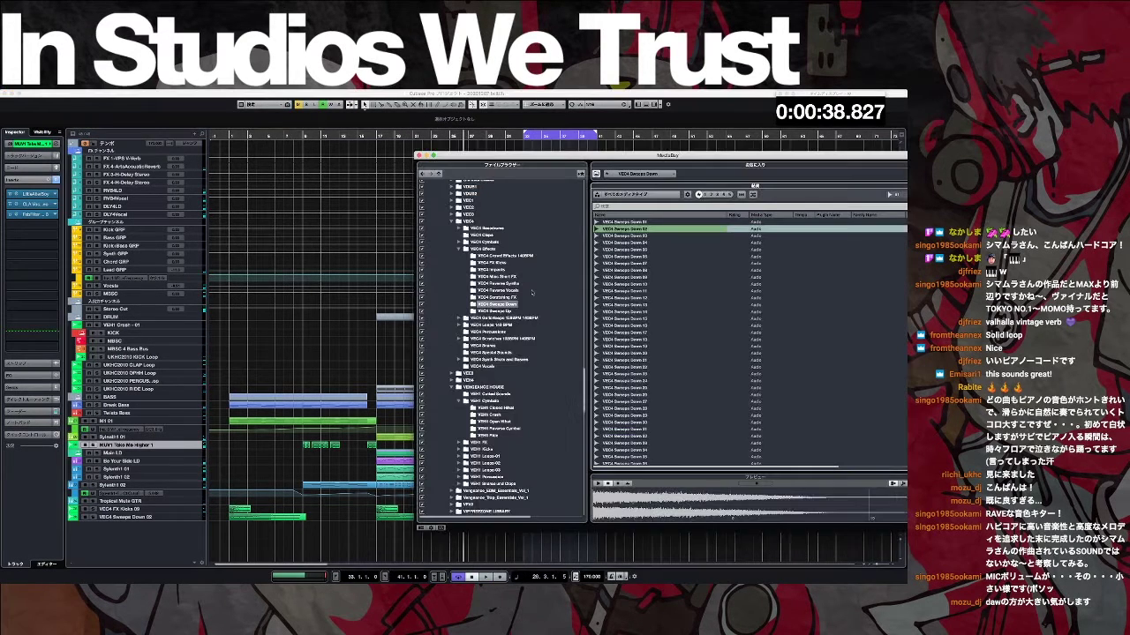
{"action": "scroll", "coordinate": [491, 249], "scroll_direction": "up", "scroll_amount": 10}
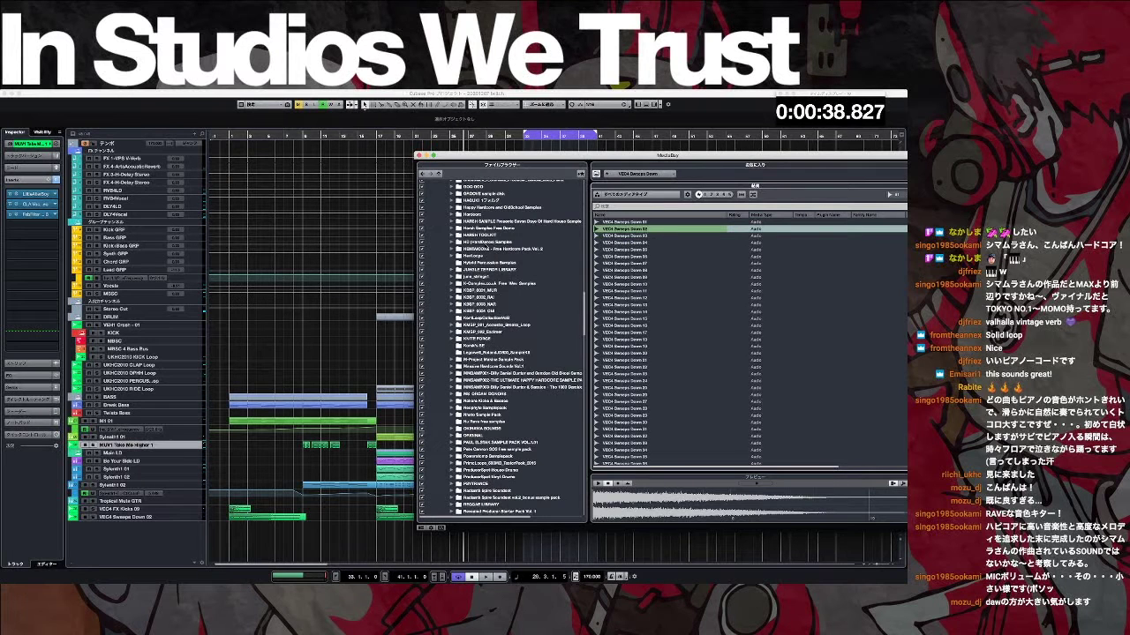
{"action": "scroll", "coordinate": [491, 249], "scroll_direction": "up", "scroll_amount": 10}
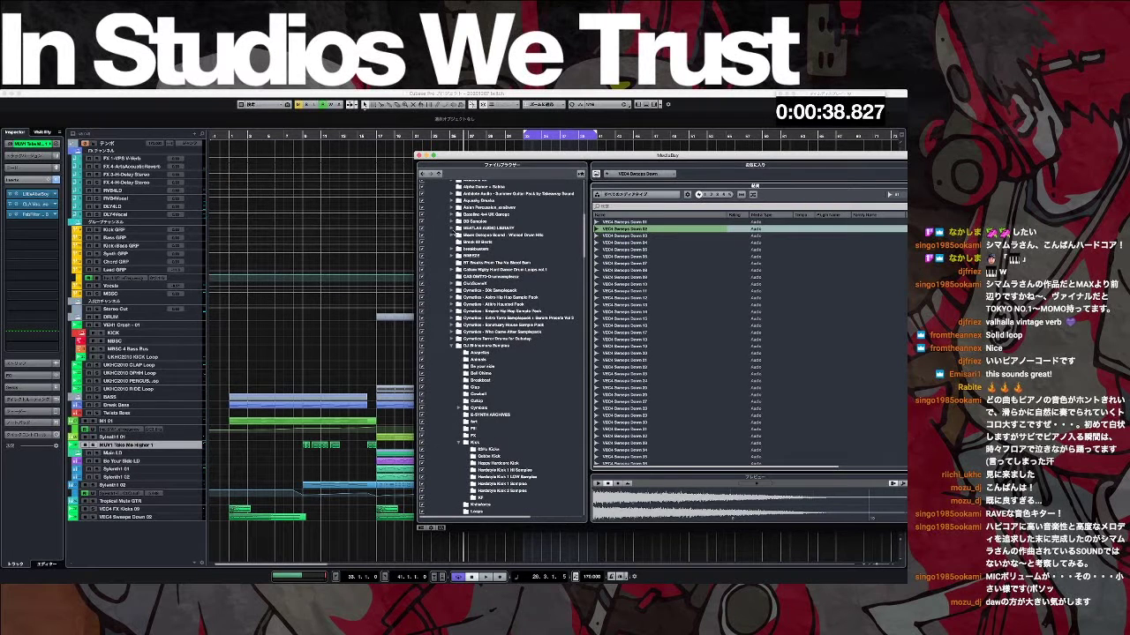
{"action": "left_click", "coordinate": [453, 228]}
{"action": "left_click", "coordinate": [460, 242]}
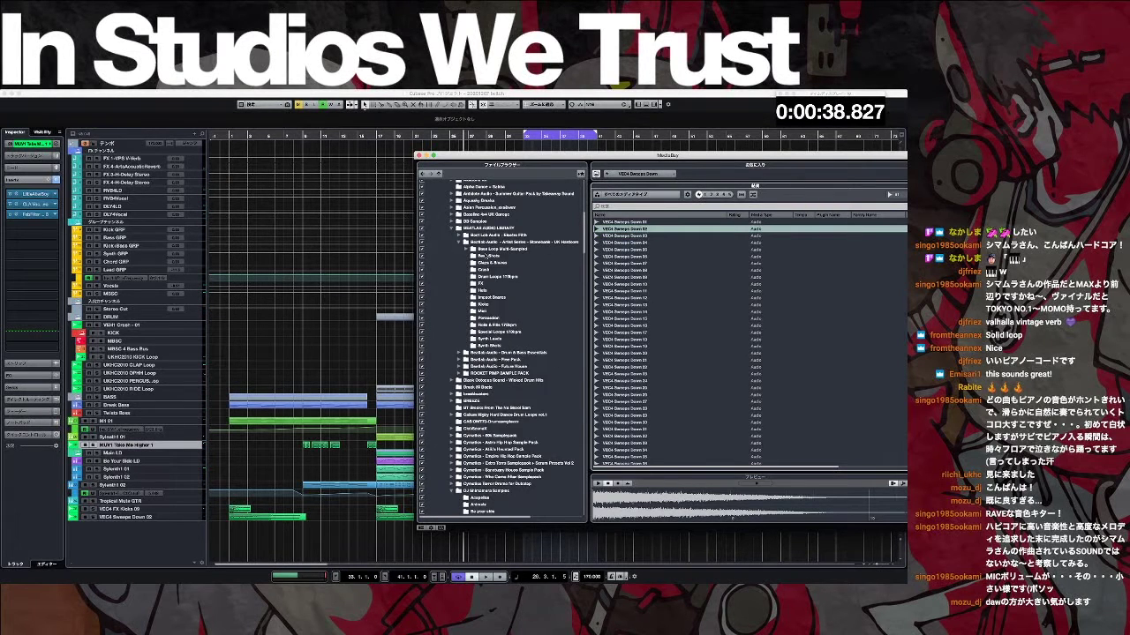
{"action": "left_click", "coordinate": [496, 324]}
Step: Audition the drum roll and fill samples in the Rolls & Fills 170bpm folder, comparing numbers 7 and 13
{"action": "key", "text": "Down"}
{"action": "key", "text": "Down"}
{"action": "key", "text": "Down"}
{"action": "key", "text": "Down"}
{"action": "key", "text": "Down"}
{"action": "key", "text": "Down"}
{"action": "key", "text": "Down"}
{"action": "key", "text": "Down"}
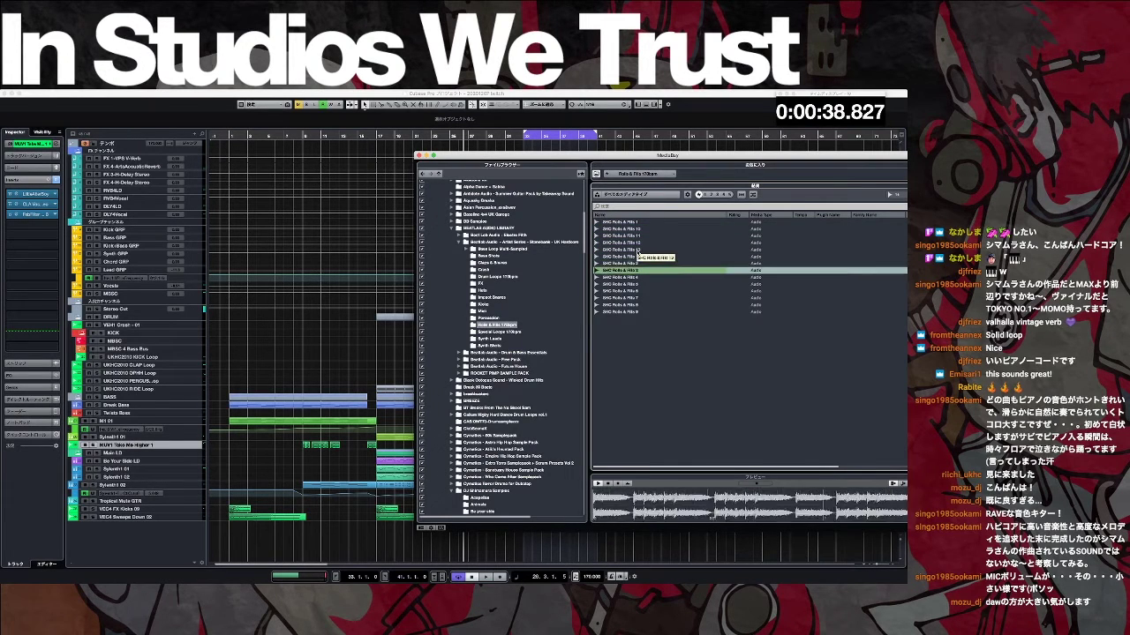
{"action": "key", "text": "Down"}
{"action": "key", "text": "Down"}
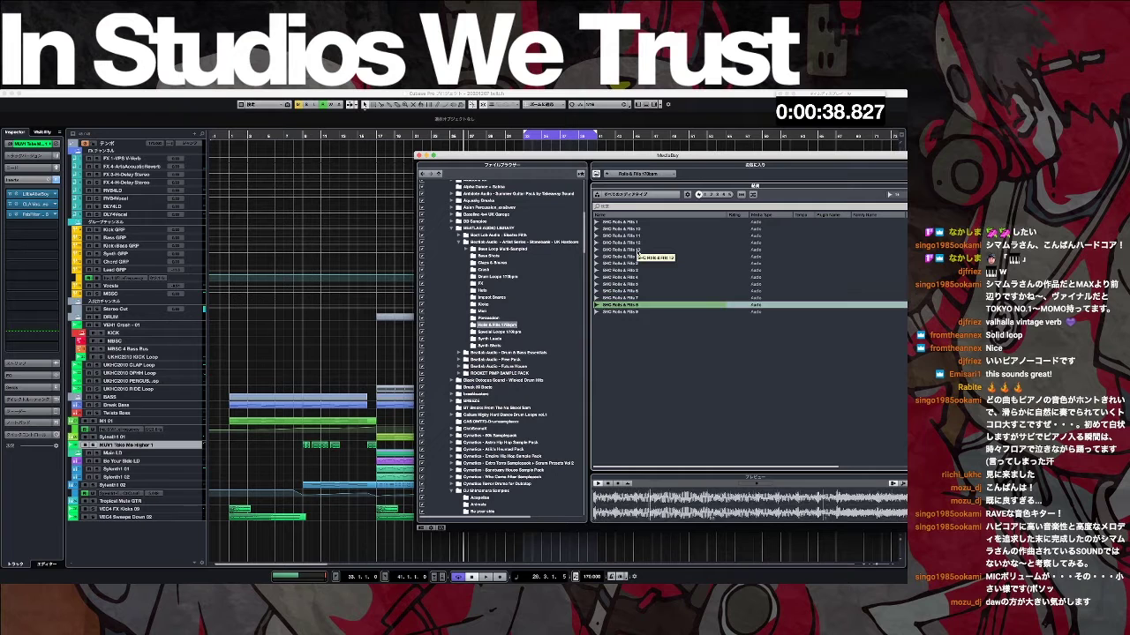
{"action": "key", "text": "Up"}
{"action": "key", "text": "Up"}
{"action": "key", "text": "Up"}
{"action": "key", "text": "Down"}
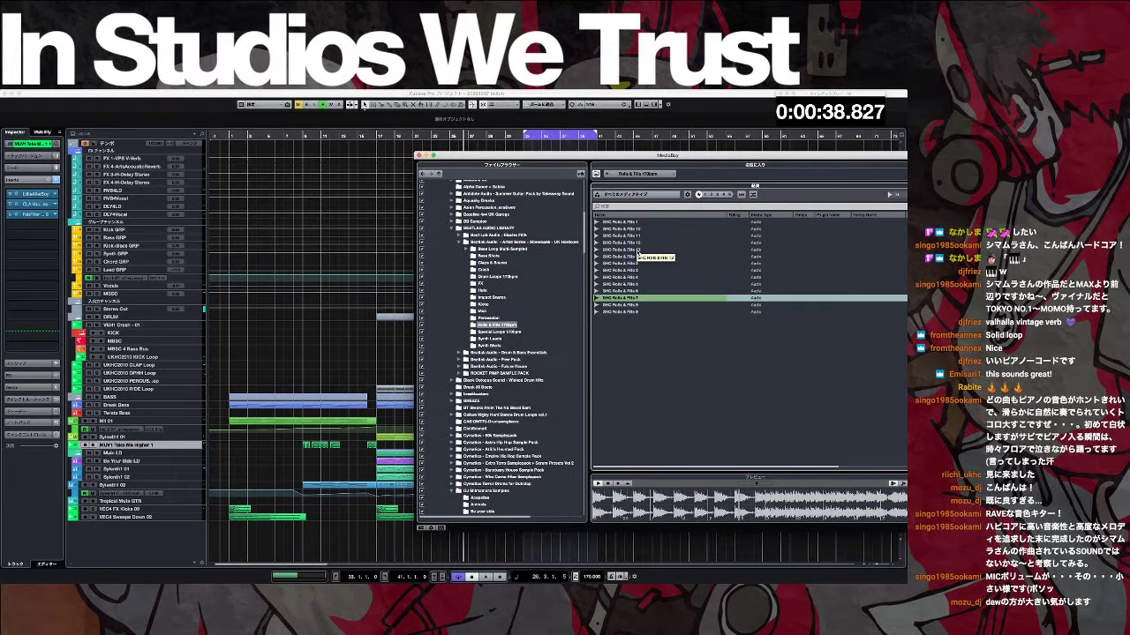
{"action": "left_click", "coordinate": [639, 251]}
{"action": "left_click", "coordinate": [639, 299]}
{"action": "left_click", "coordinate": [641, 251]}
{"action": "key", "text": "Down"}
{"action": "key", "text": "Up"}
{"action": "key", "text": "Up"}
{"action": "left_click", "coordinate": [641, 251]}
Step: Add the Rolls & Fills 13 sample on its own track at bar 25, play it and extend its end to bar 33
{"action": "left_click_drag", "start_coordinate": [640, 251], "coordinate": [378, 376]}
{"action": "key", "text": "Return"}
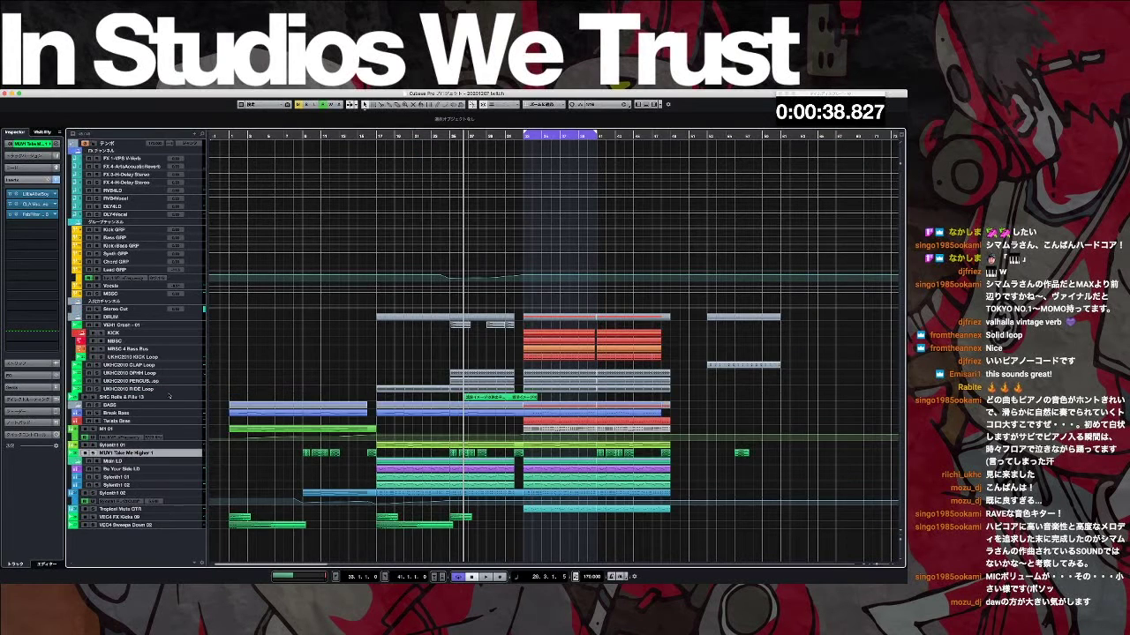
{"action": "key", "text": "space"}
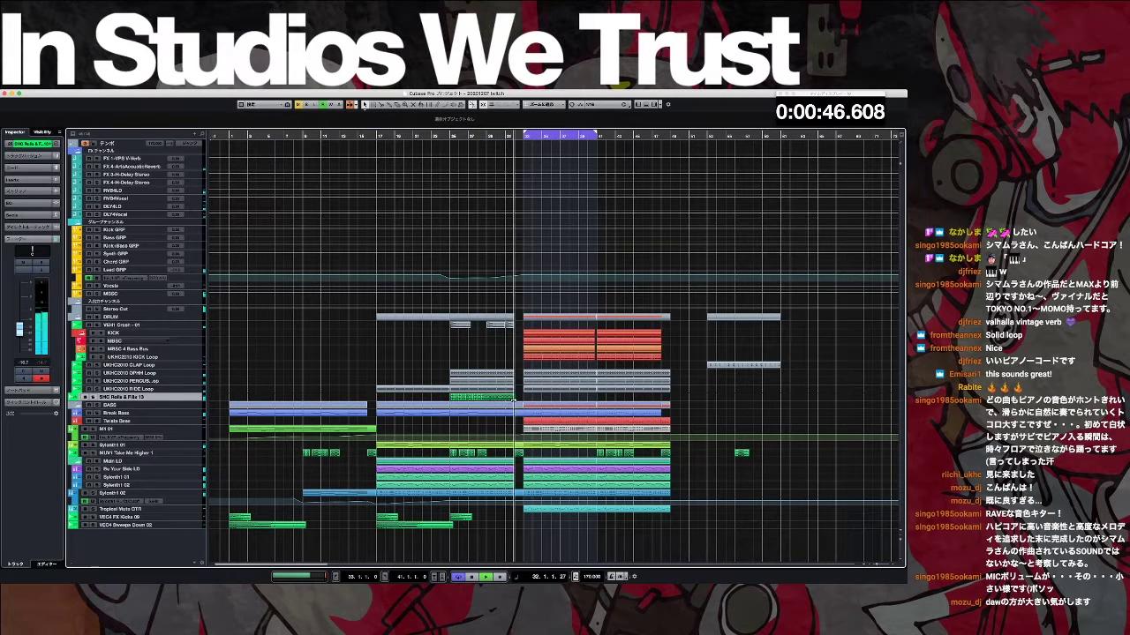
{"action": "left_click_drag", "start_coordinate": [513, 399], "coordinate": [519, 399]}
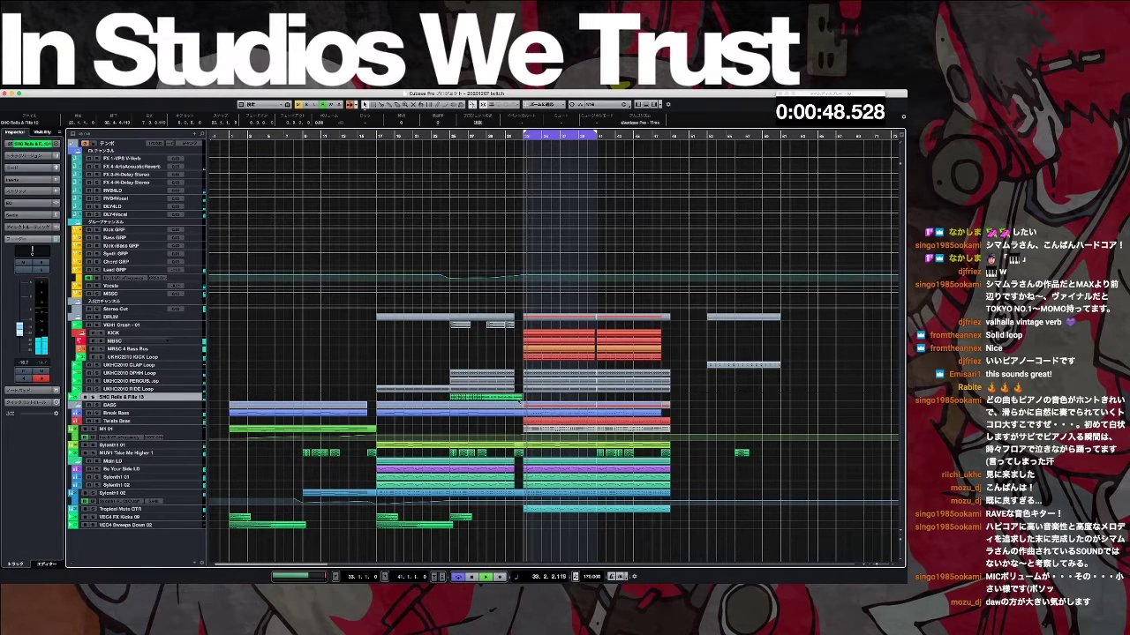
Step: Split the Rolls & Fills 13 clip near its end and move the last piece one bar earlier so it starts at bar 31
{"action": "key", "text": "z"}
{"action": "right_click", "coordinate": [521, 401]}
{"action": "left_click", "coordinate": [547, 410]}
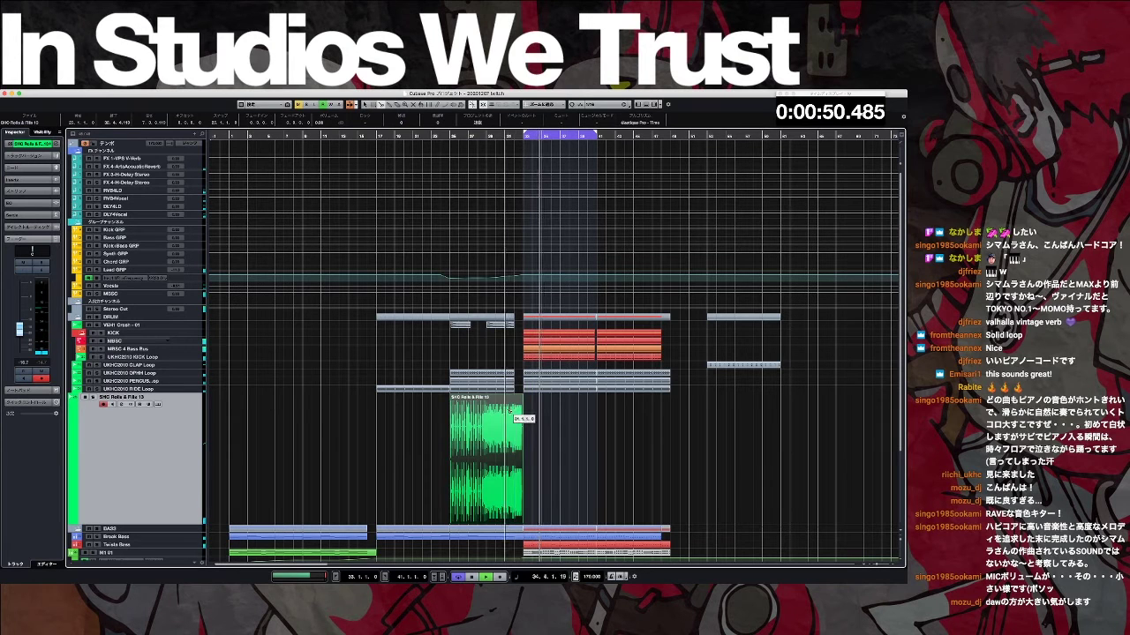
{"action": "left_click", "coordinate": [515, 412]}
{"action": "key", "text": "1"}
{"action": "left_click_drag", "start_coordinate": [517, 410], "coordinate": [510, 410]}
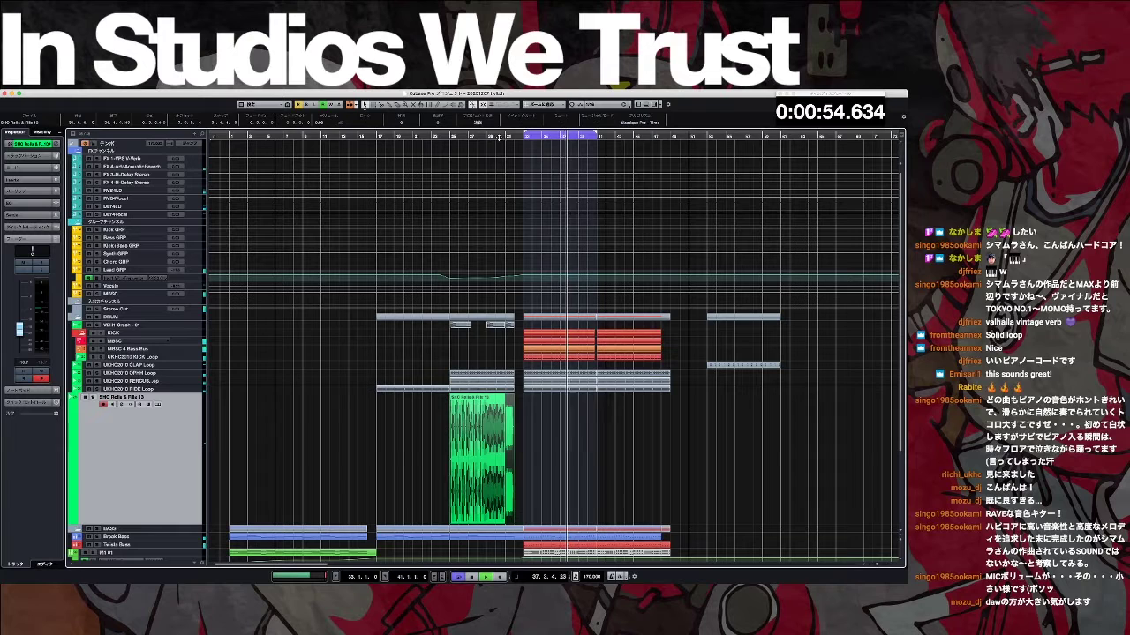
Step: Trim the silent end off the Rolls & Fills 13 tail piece and duplicate the remaining part so the roll lasts until bar 32
{"action": "key", "text": "h"}
{"action": "key", "text": "h"}
{"action": "key", "text": "h"}
{"action": "key", "text": "h"}
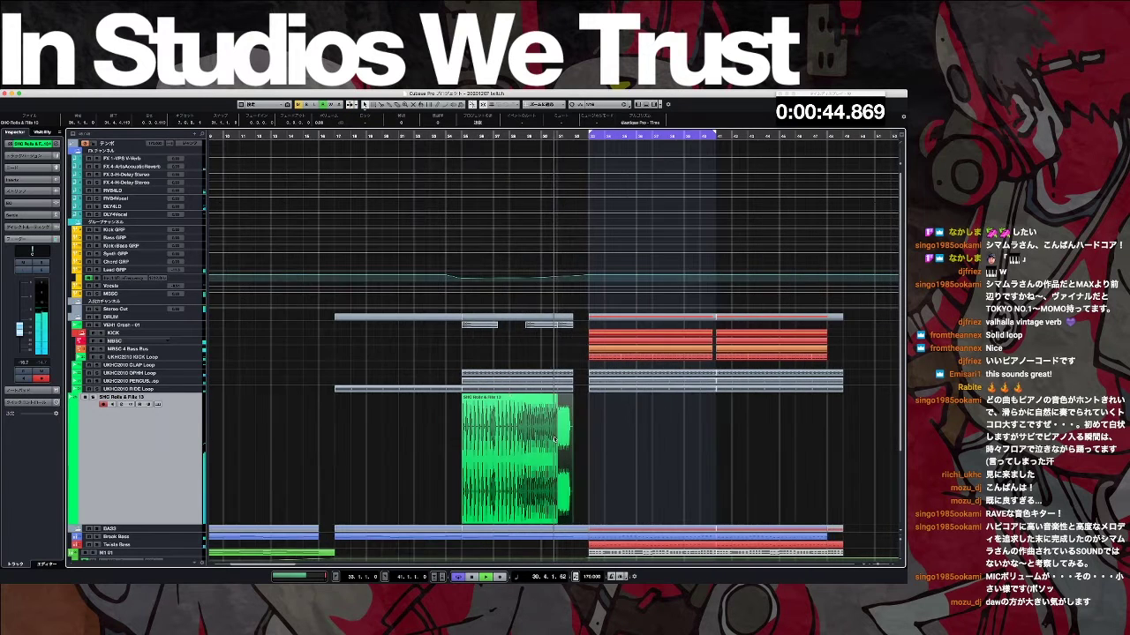
{"action": "key", "text": "h"}
{"action": "key", "text": "h"}
{"action": "key", "text": "h"}
{"action": "key", "text": "h"}
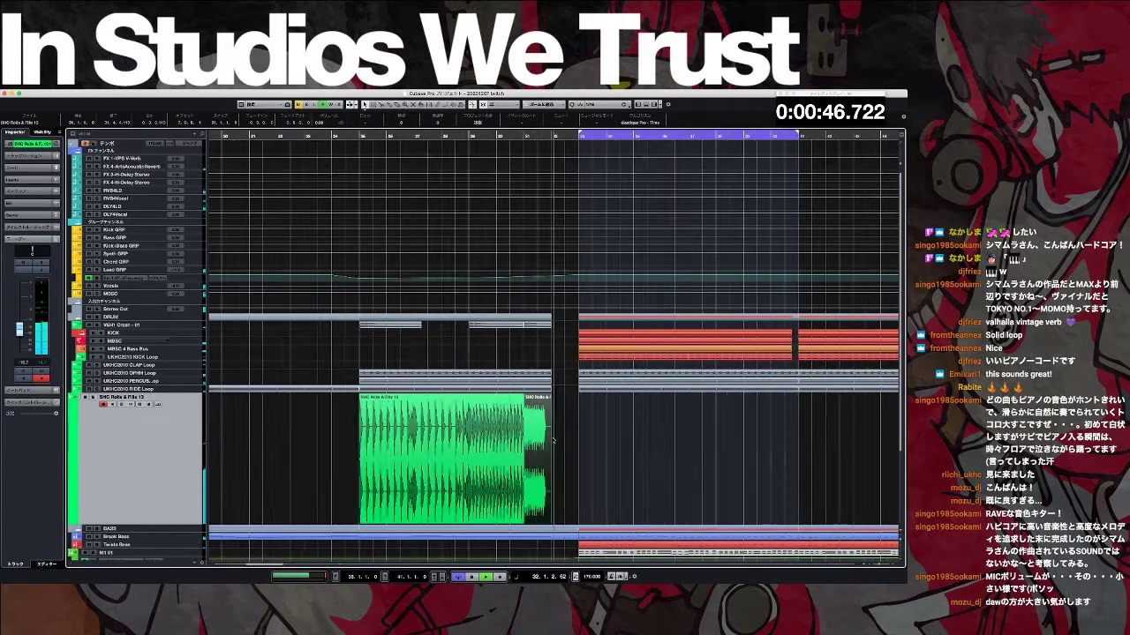
{"action": "right_click", "coordinate": [553, 484]}
{"action": "left_click", "coordinate": [561, 484]}
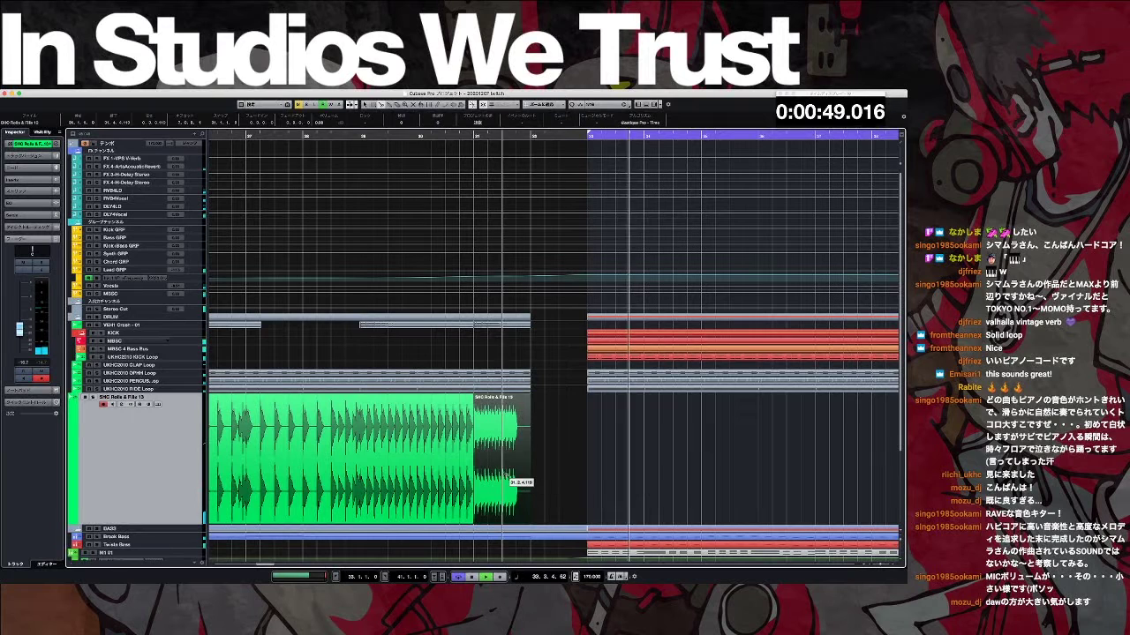
{"action": "left_click", "coordinate": [503, 479]}
{"action": "left_click", "coordinate": [517, 475]}
{"action": "key", "text": "Delete"}
{"action": "right_click", "coordinate": [533, 460]}
{"action": "left_click", "coordinate": [536, 460]}
{"action": "left_click", "coordinate": [514, 456]}
{"action": "key", "text": "super+d"}
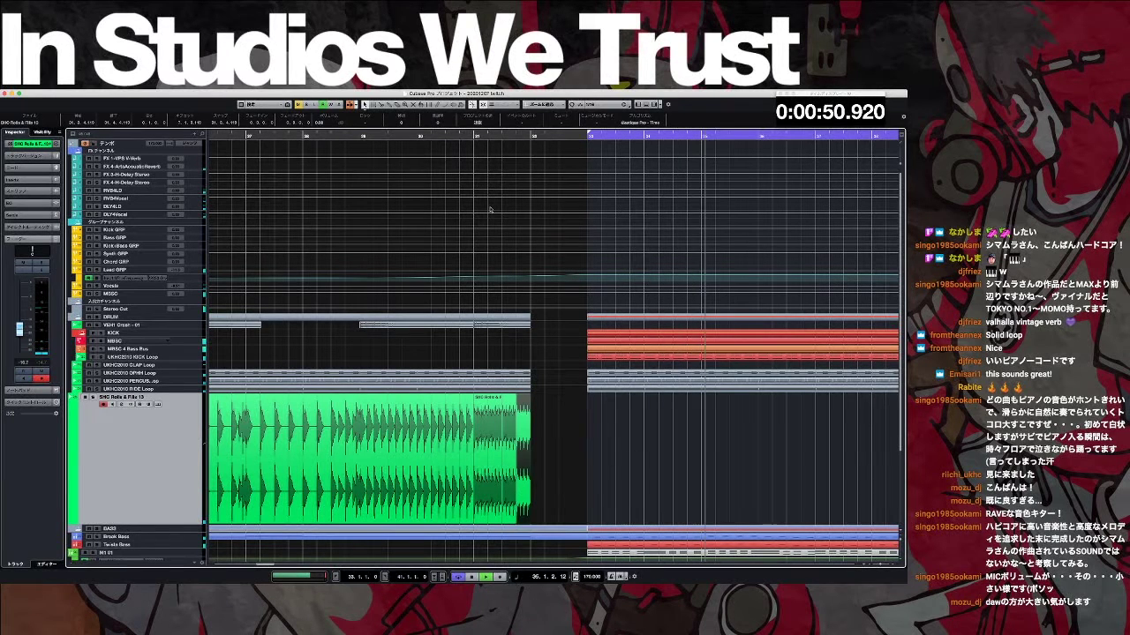
{"action": "key", "text": "KP_Subtract"}
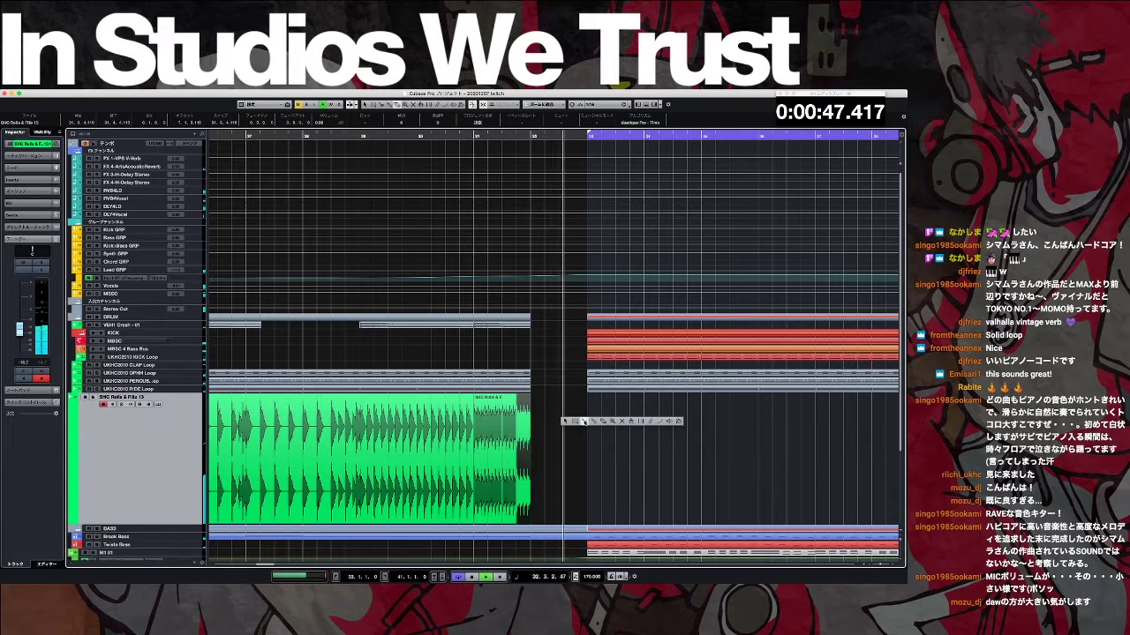
{"action": "key", "text": "1"}
{"action": "left_click", "coordinate": [548, 429]}
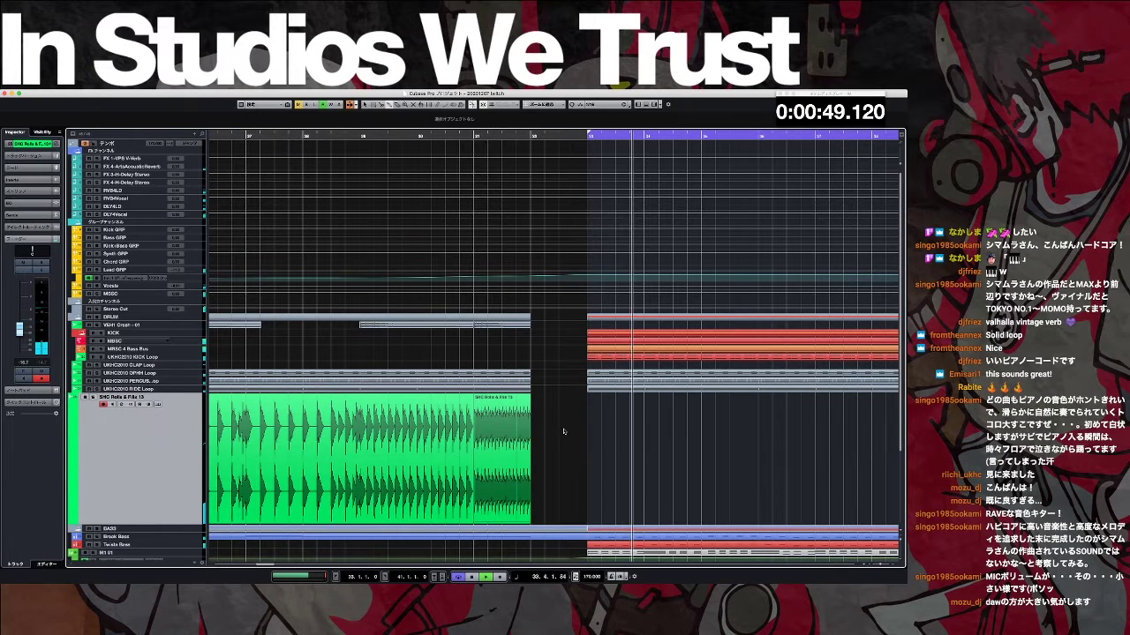
Step: Extend the loop range from bar 33 to bar 49 so it covers the doubled full section
{"action": "key", "text": "g"}
{"action": "key", "text": "g"}
{"action": "key", "text": "g"}
{"action": "key", "text": "g"}
{"action": "key", "text": "g"}
{"action": "key", "text": "g"}
{"action": "key", "text": "g"}
{"action": "key", "text": "g"}
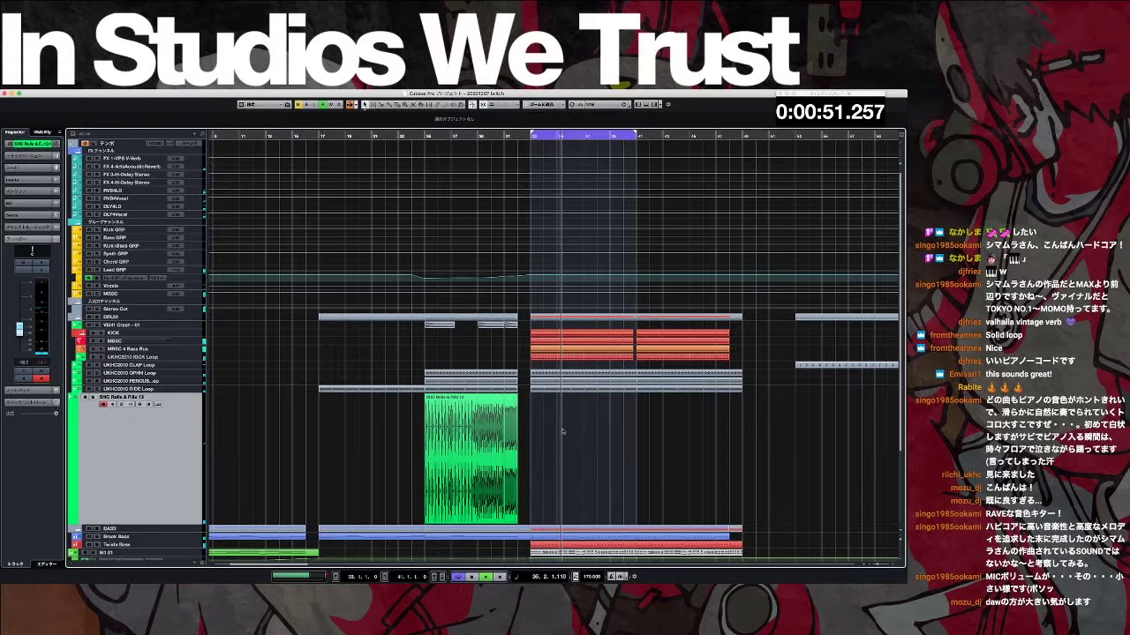
{"action": "key", "text": "z"}
{"action": "key", "text": "g"}
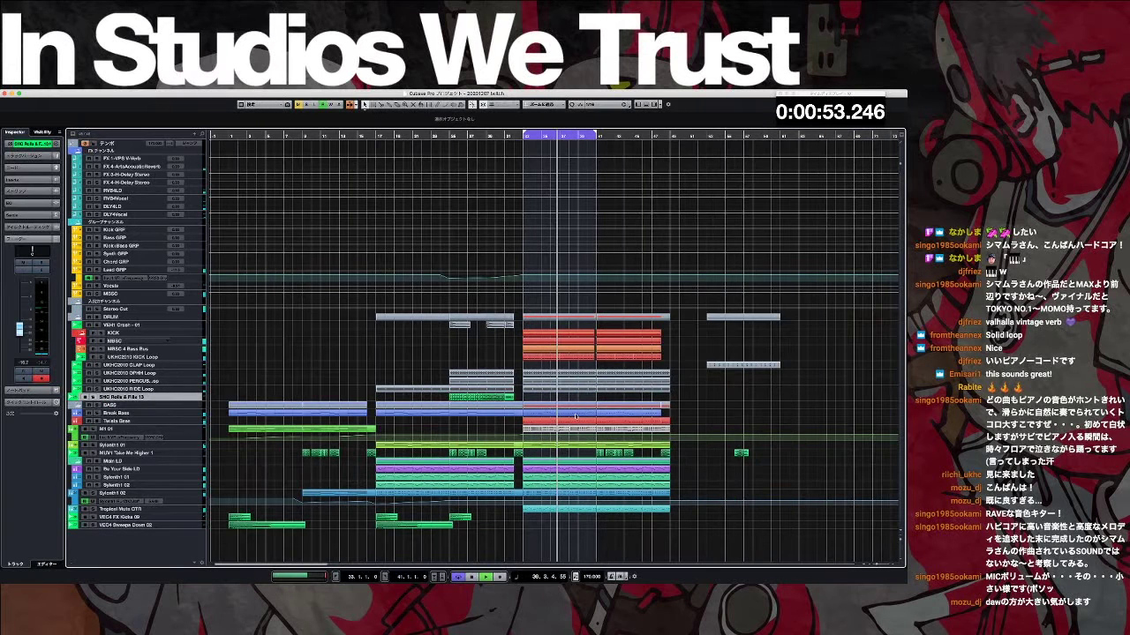
{"action": "left_click_drag", "start_coordinate": [594, 134], "coordinate": [687, 136]}
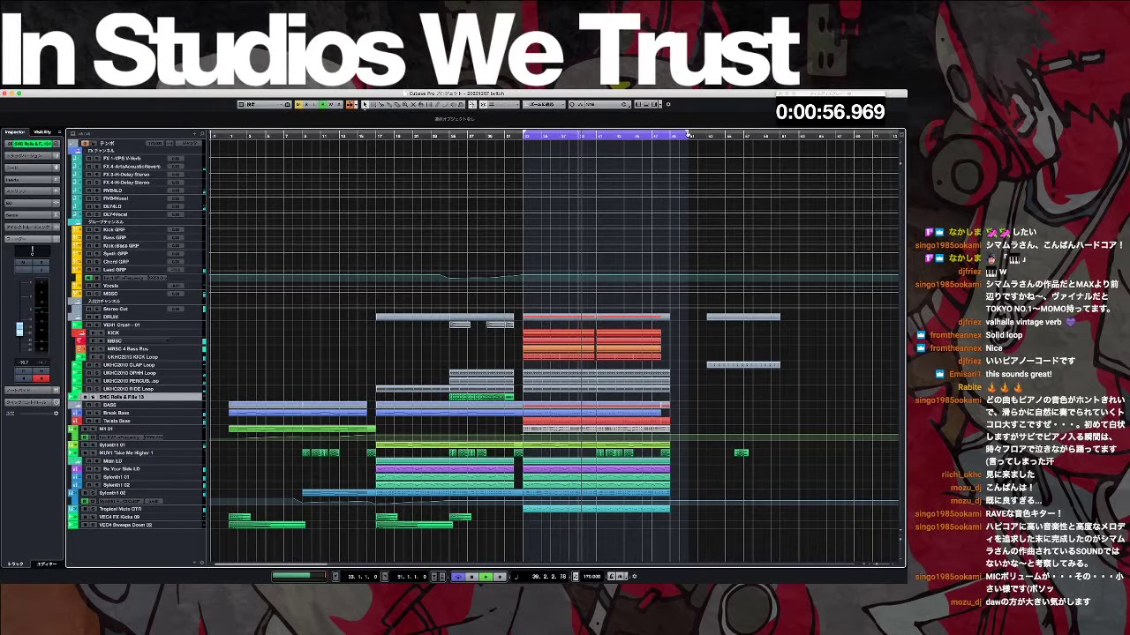
{"action": "left_click_drag", "start_coordinate": [687, 134], "coordinate": [670, 135]}
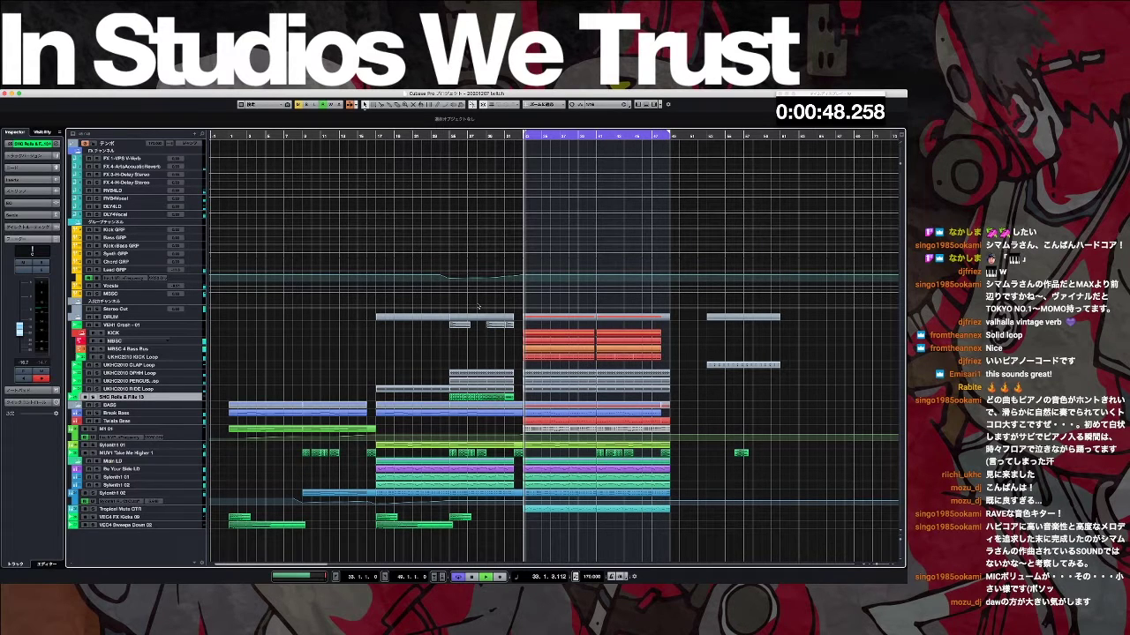
Step: Copy the VEH1 crash clip at bar 31 to bar 48 and the one at bar 25 to bar 41
{"action": "left_click", "coordinate": [508, 326]}
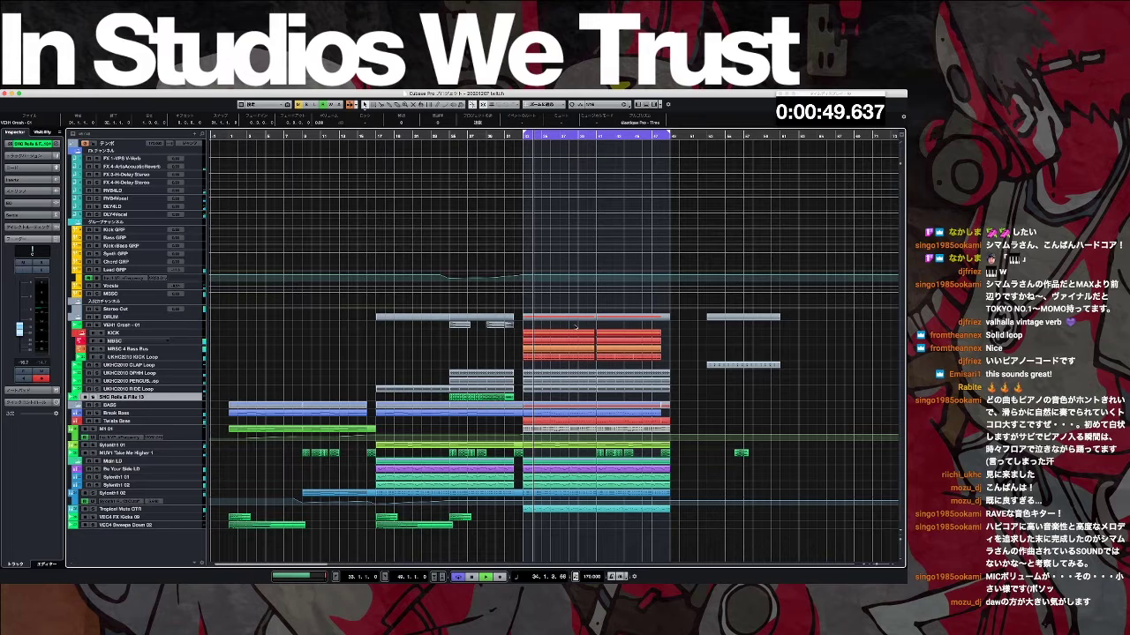
{"action": "left_click", "coordinate": [691, 335]}
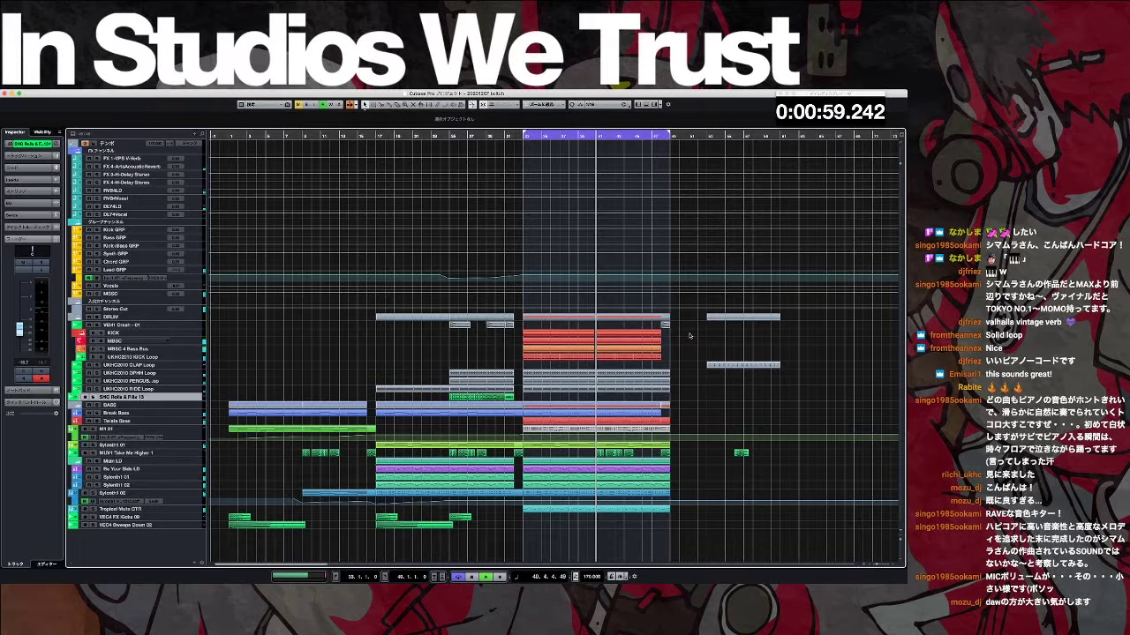
{"action": "left_click", "coordinate": [617, 332]}
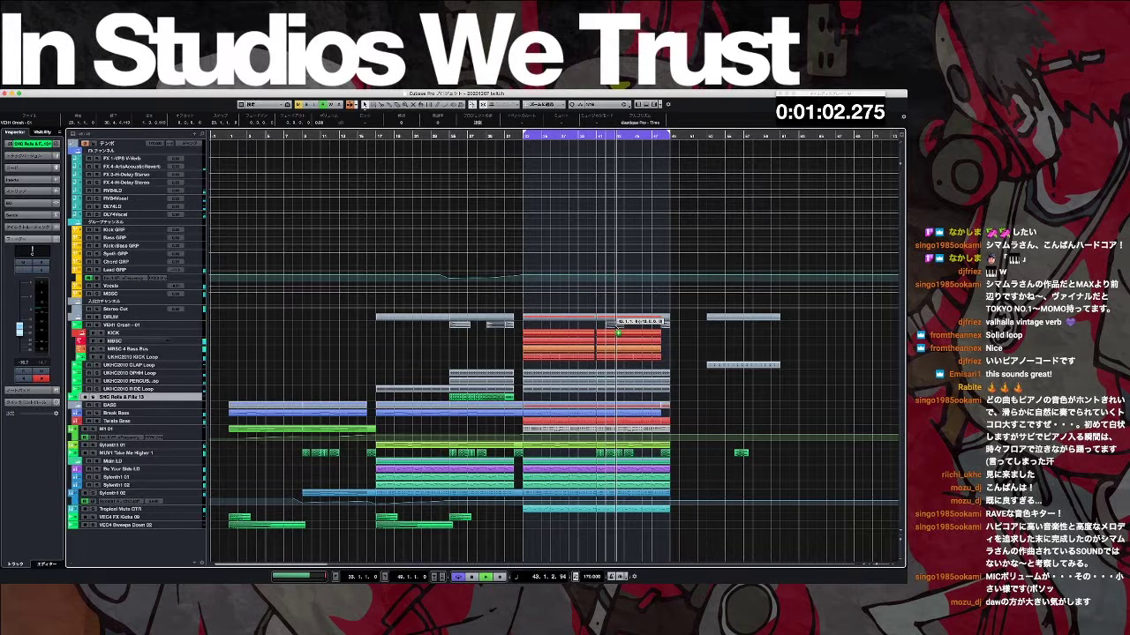
{"action": "left_click_drag", "start_coordinate": [617, 328], "coordinate": [608, 326]}
{"action": "left_click", "coordinate": [706, 349]}
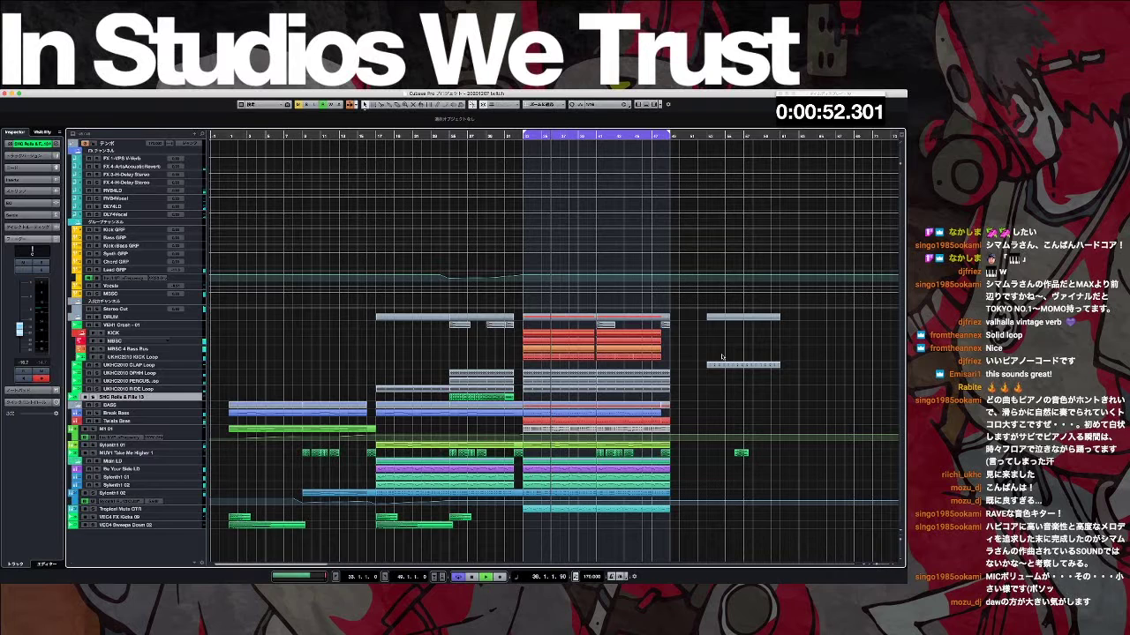
Step: Widen the loop range to bars 1 to 52 and return playback to the start of the arrangement
{"action": "left_click_drag", "start_coordinate": [670, 134], "coordinate": [697, 134]}
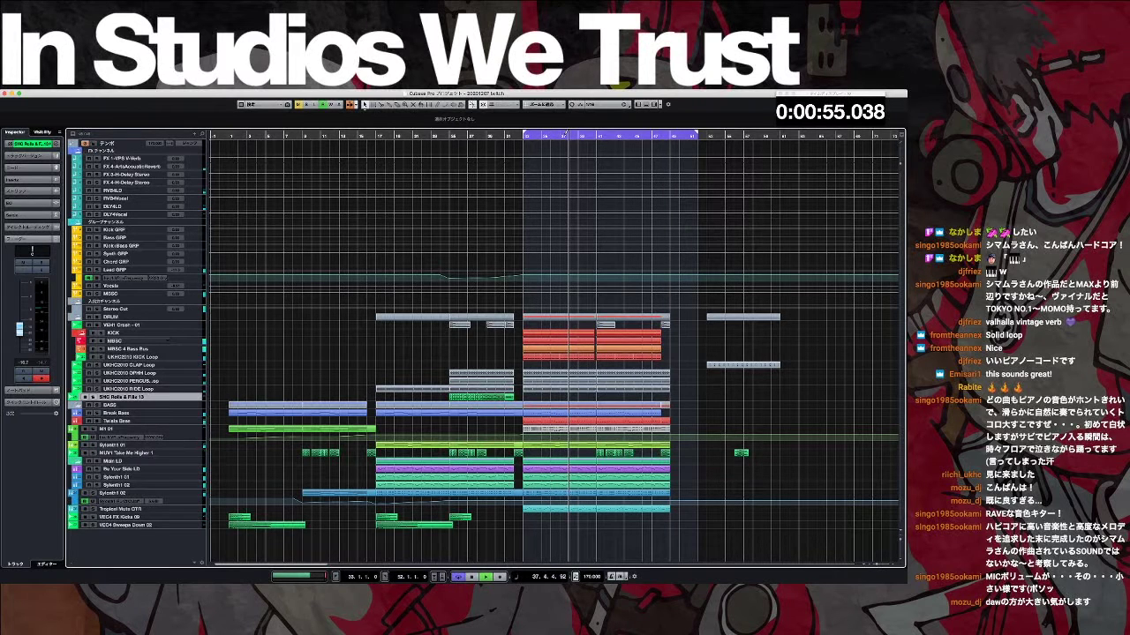
{"action": "left_click_drag", "start_coordinate": [524, 135], "coordinate": [251, 164]}
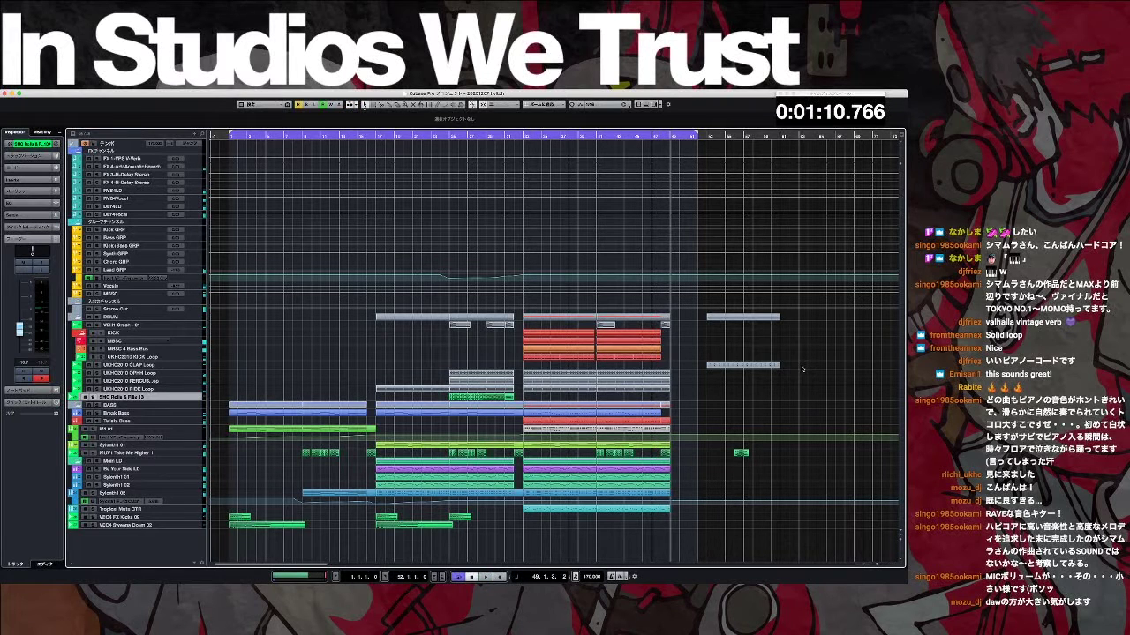
{"action": "key", "text": "space"}
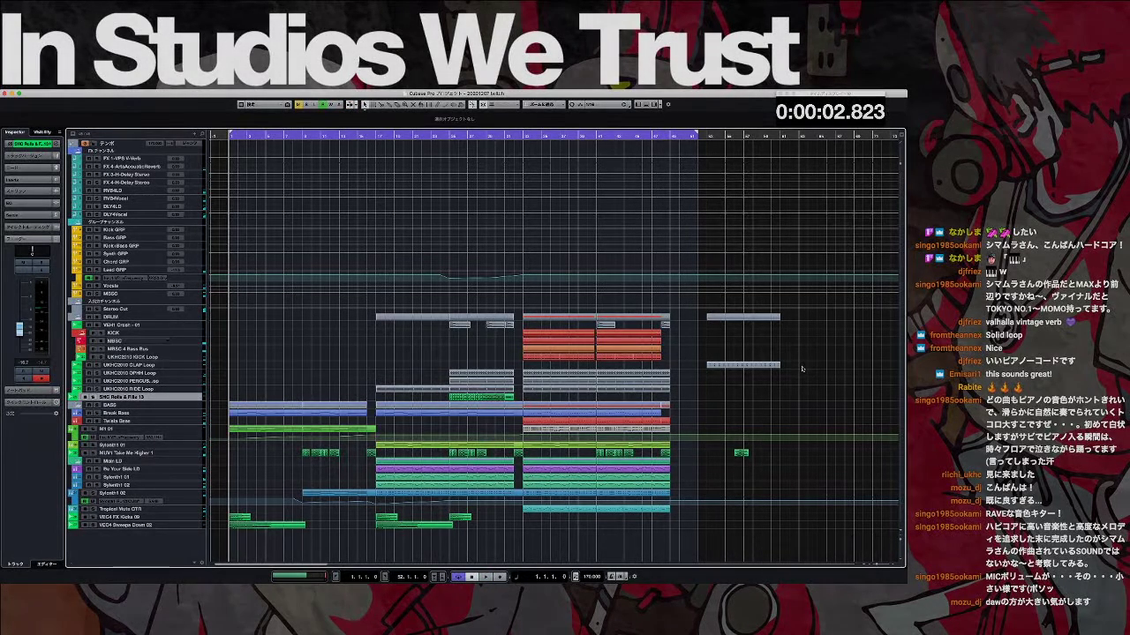